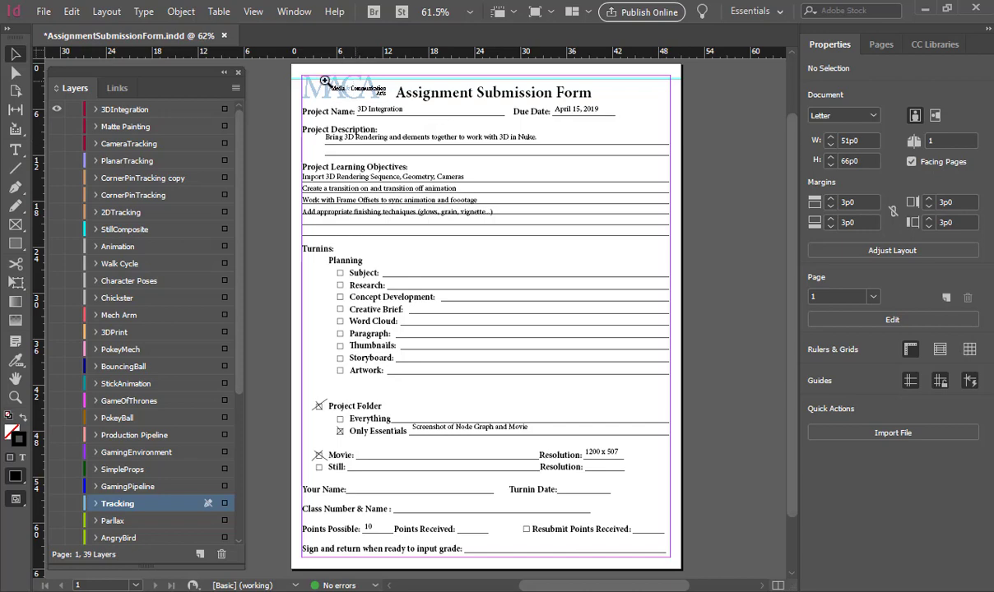
Review the 3D Integration assignment submission form from the project description and learning objectives down to the turn-in requirements and points
drag(289, 75, 677, 237)
key(Tab)
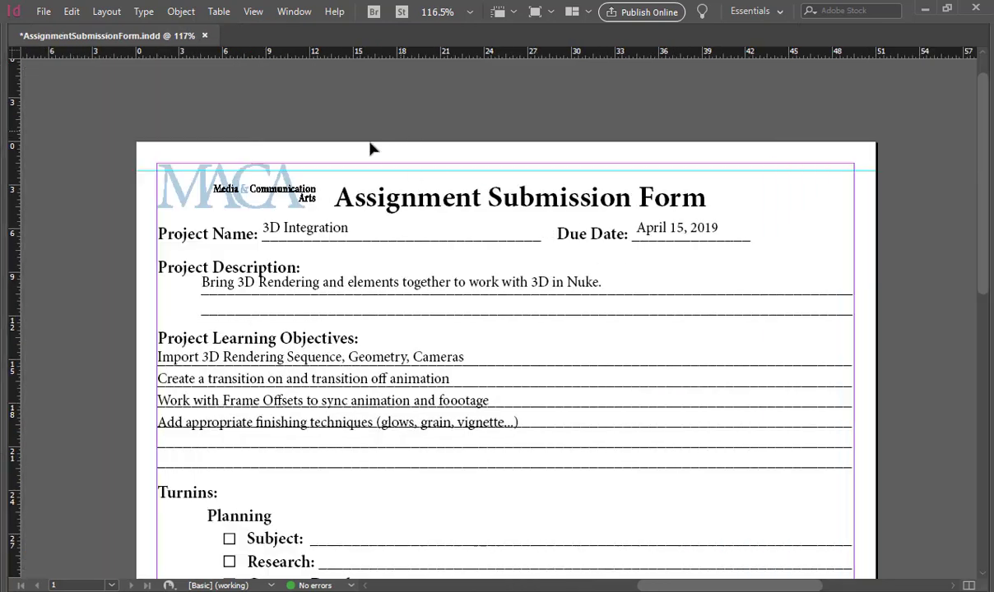
drag(423, 250, 426, 205)
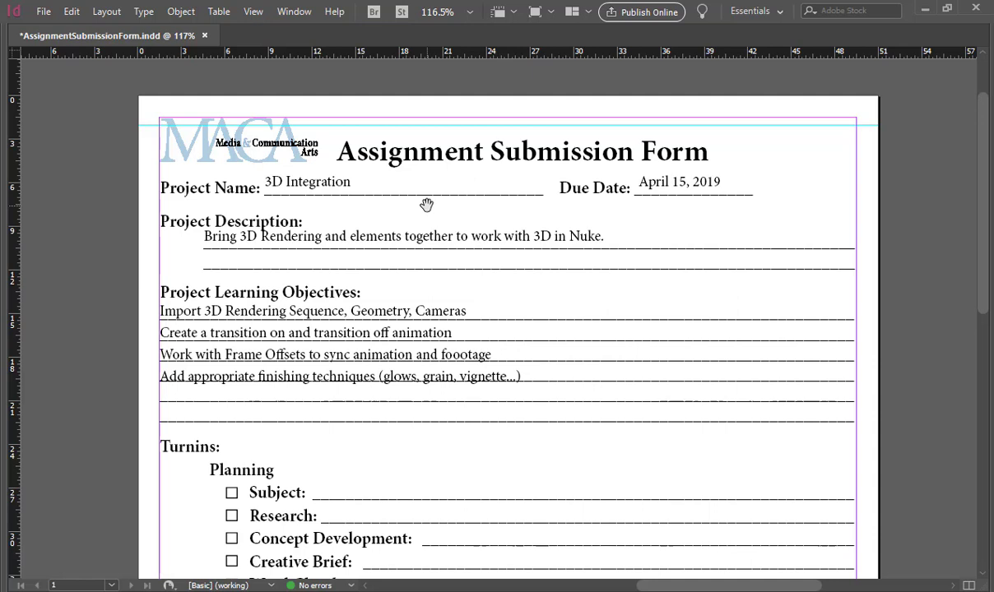
scroll(466, 185, up, 2)
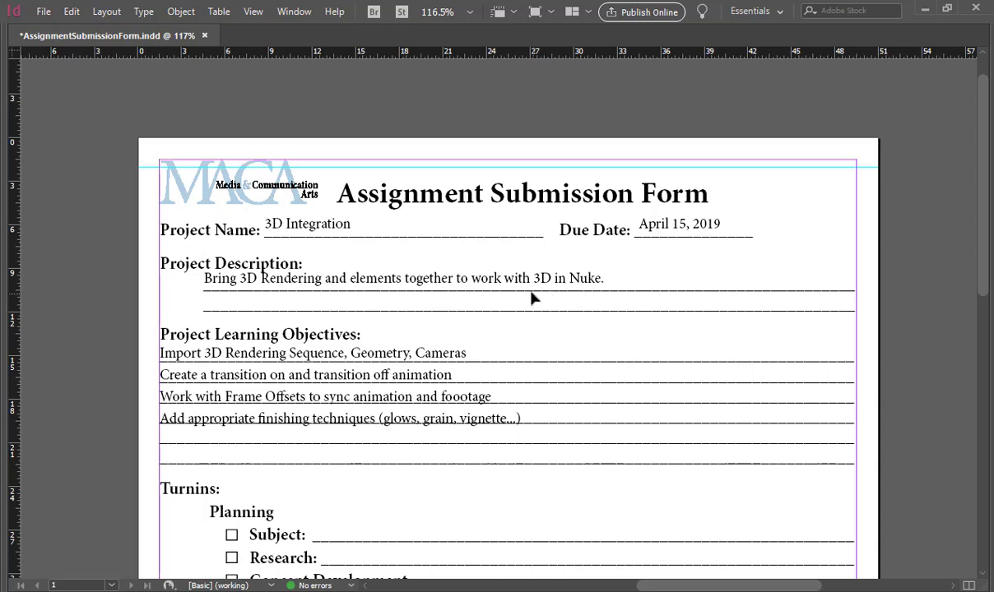
scroll(529, 293, down, 1)
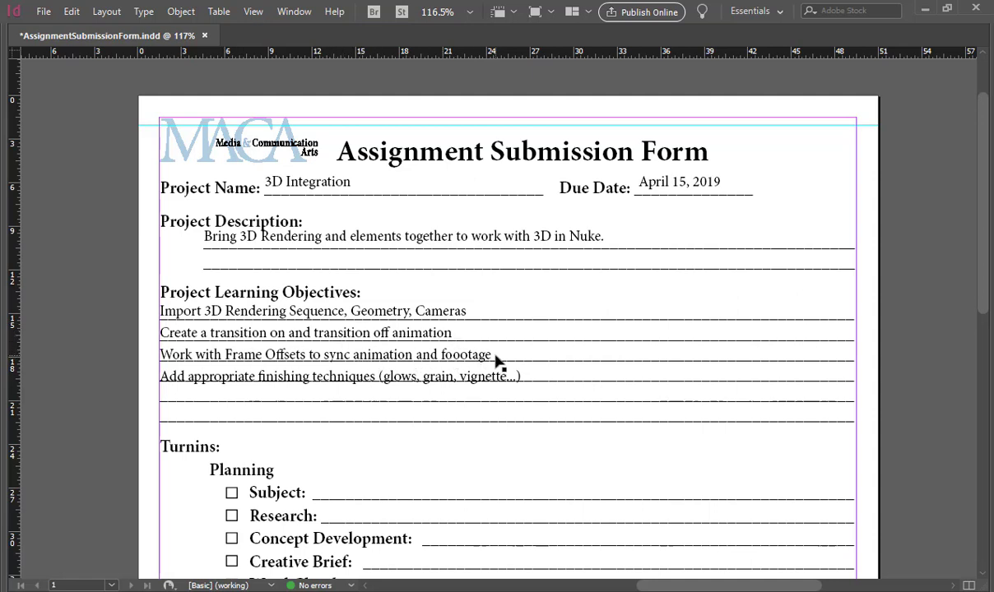
scroll(497, 362, down, 1)
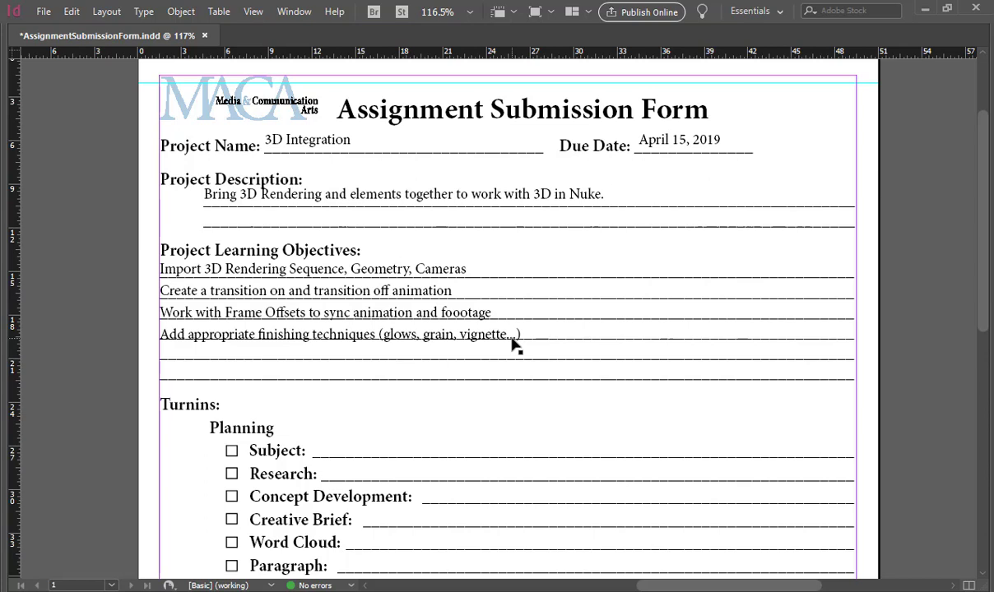
scroll(512, 344, down, 10)
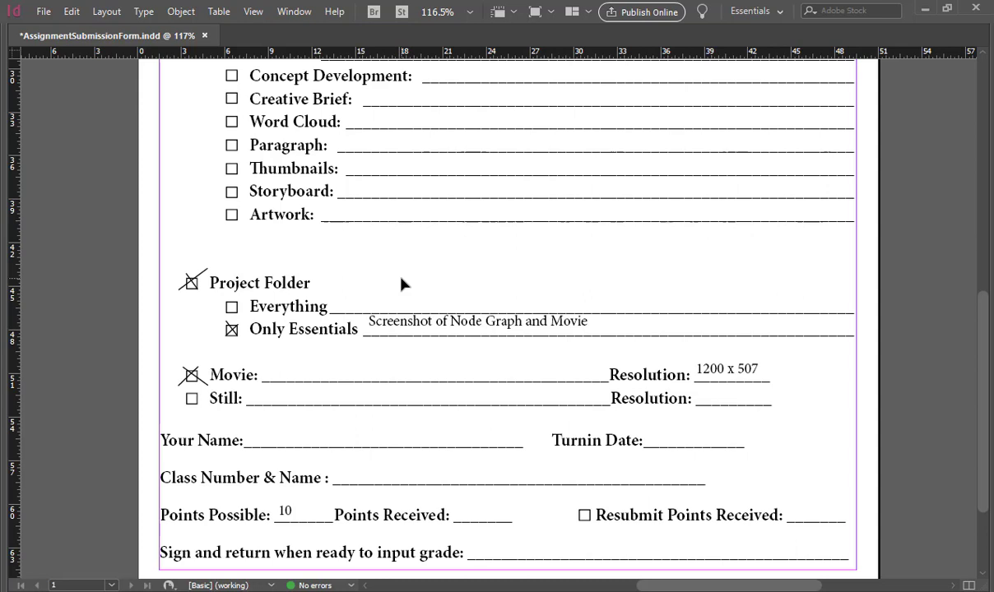
Select the empty Movie text frame, save the submission form, and minimize InDesign to get to the rendered sequence in djv_view
click(727, 372)
click(421, 372)
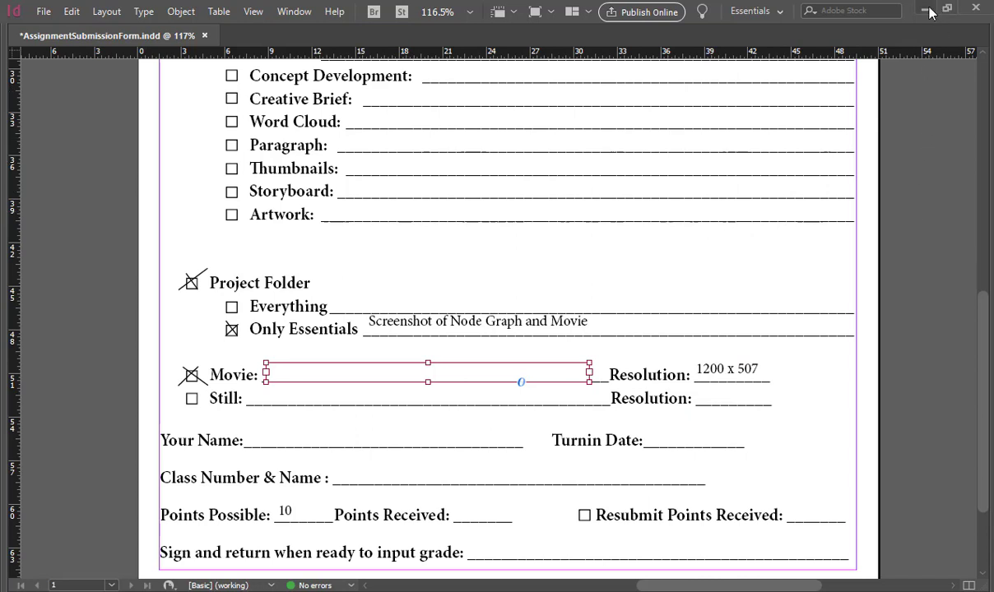
key(ctrl+s)
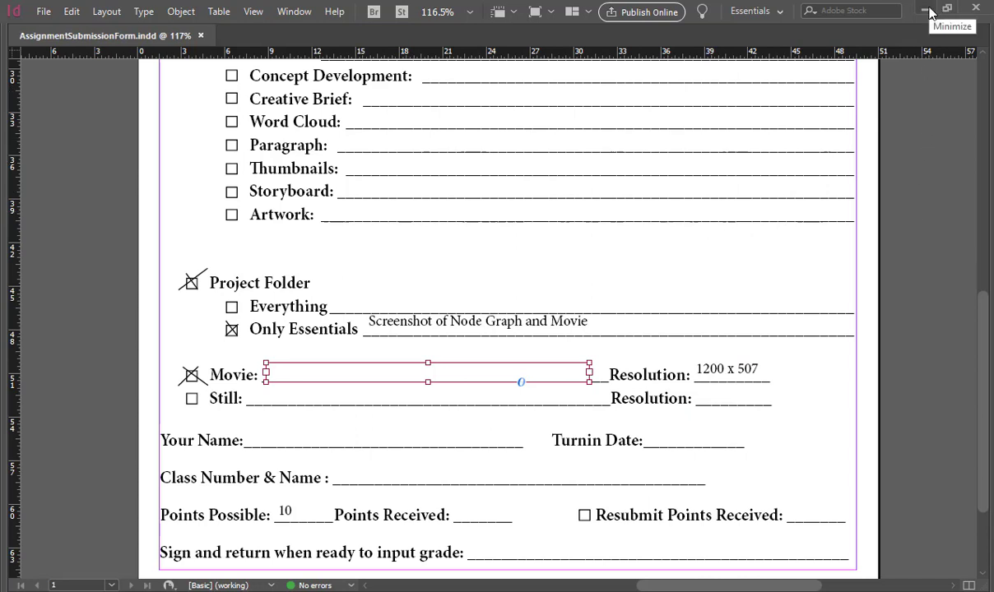
click(926, 10)
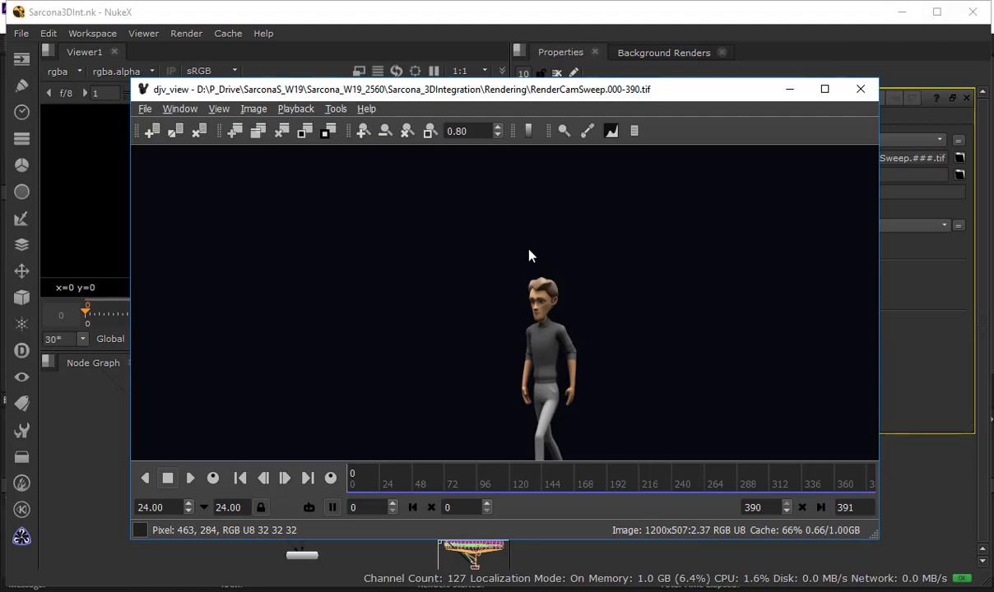
Play and scrub through the RenderCamSweep sequence to examine the character, screen transitions and camera sweep, and close the viewer
click(195, 484)
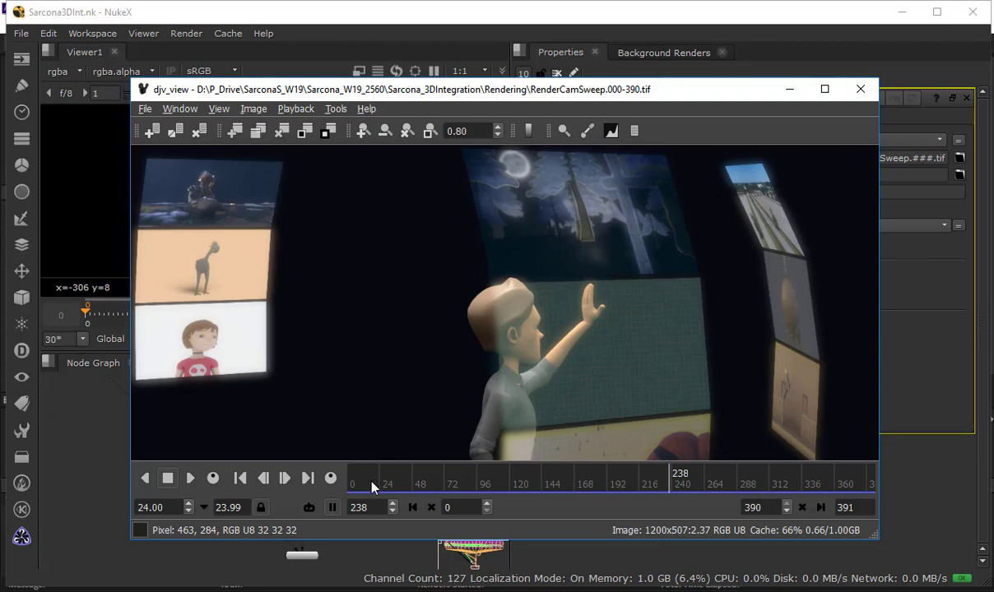
mouse_move(372, 487)
mouse_down()
mouse_move(358, 487)
mouse_move(389, 487)
mouse_up()
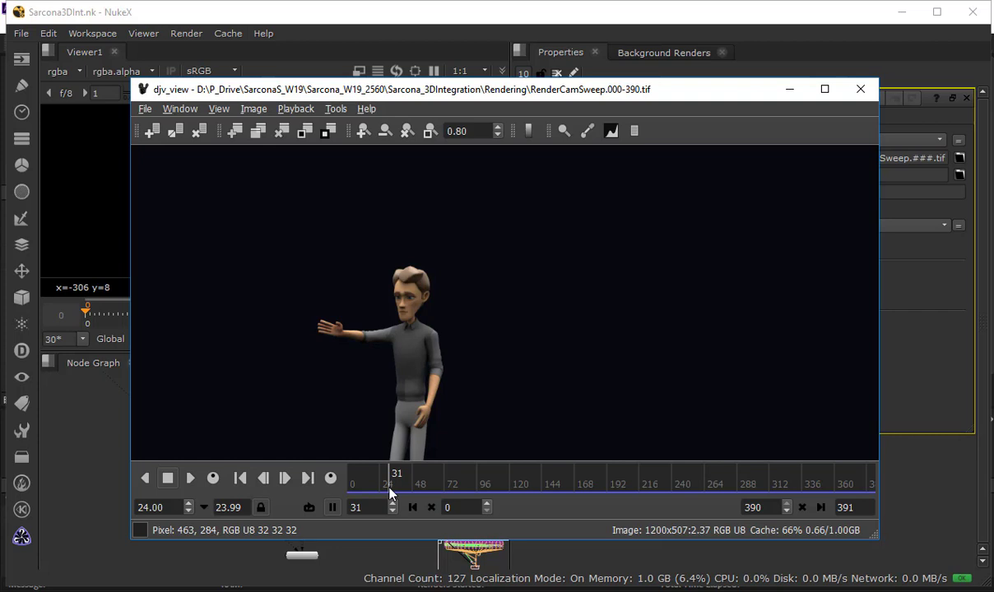
drag(769, 483, 377, 487)
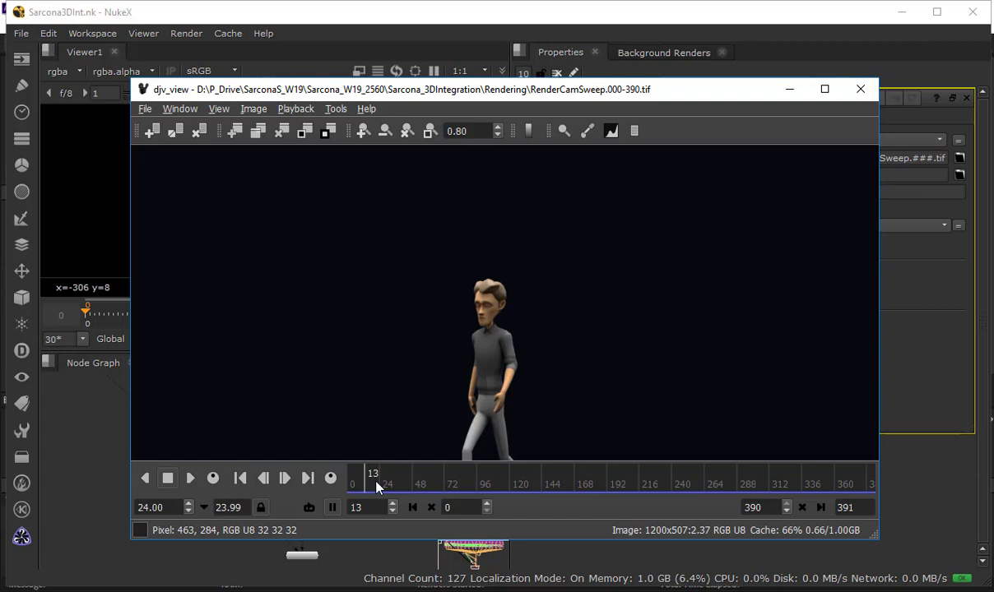
drag(376, 486, 633, 473)
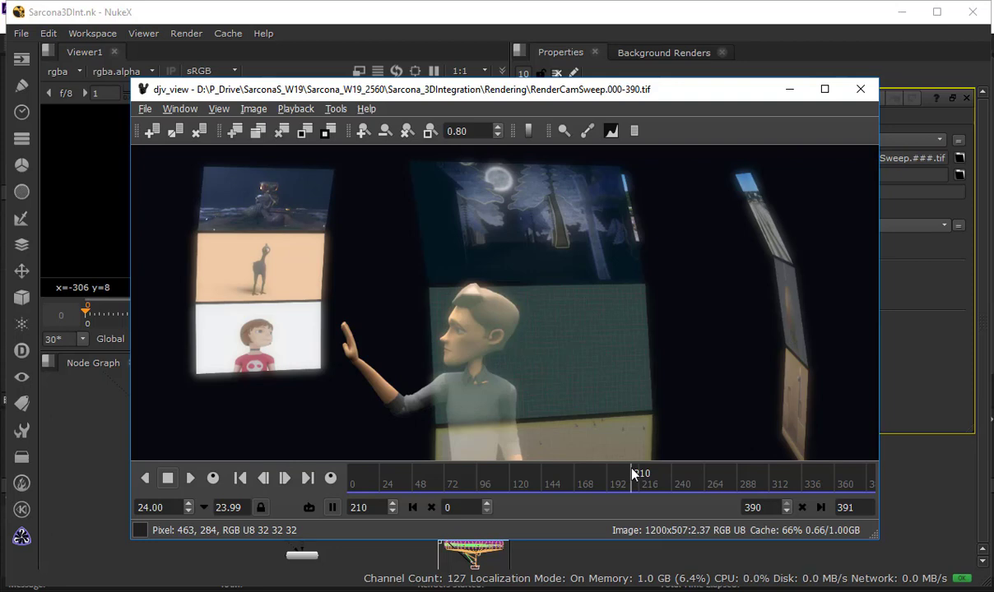
mouse_move(630, 488)
mouse_down()
mouse_move(613, 487)
mouse_move(641, 481)
mouse_move(611, 482)
mouse_up()
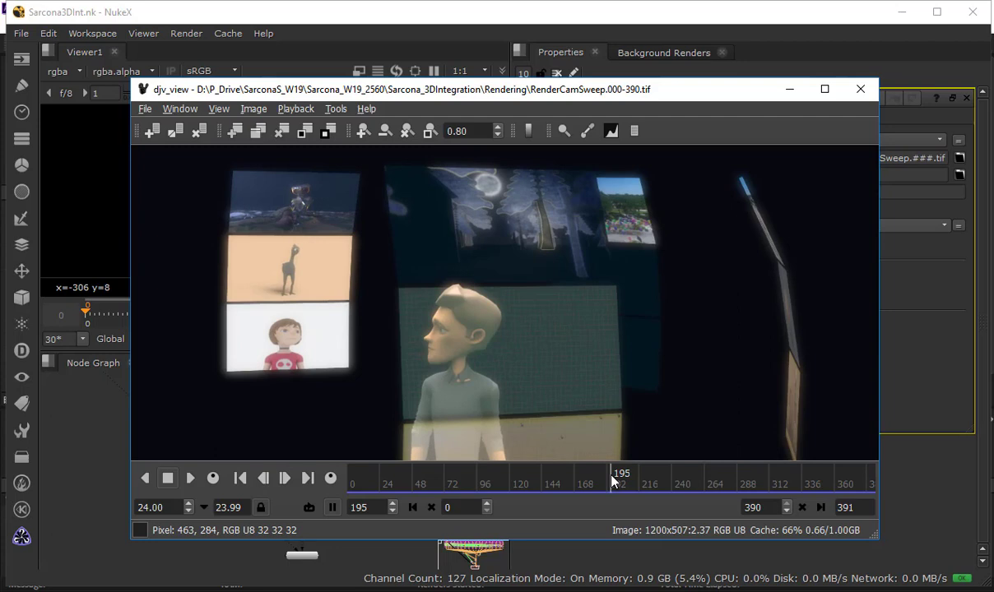
drag(611, 481, 482, 367)
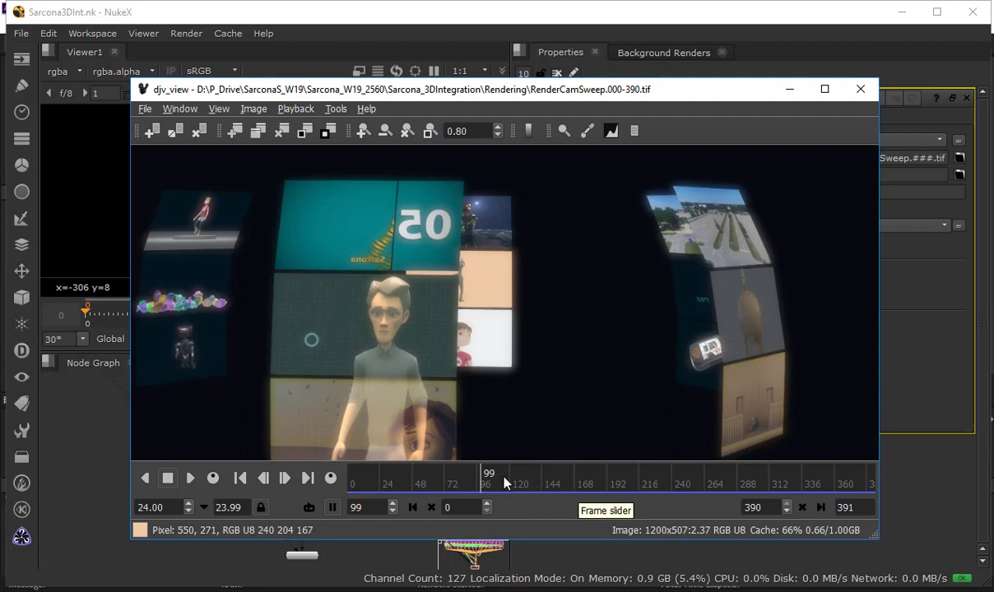
drag(504, 483, 639, 481)
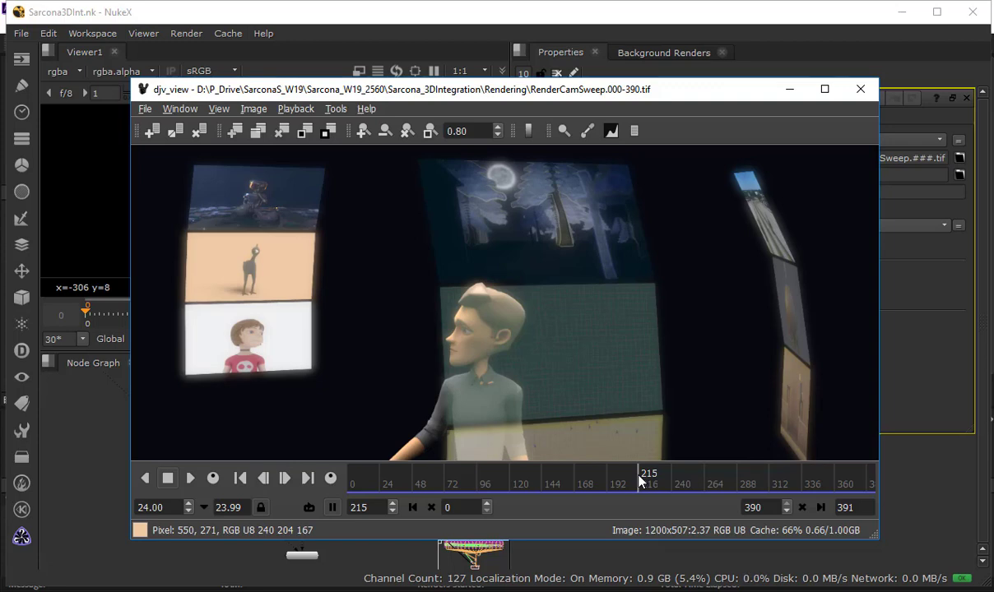
drag(639, 481, 539, 455)
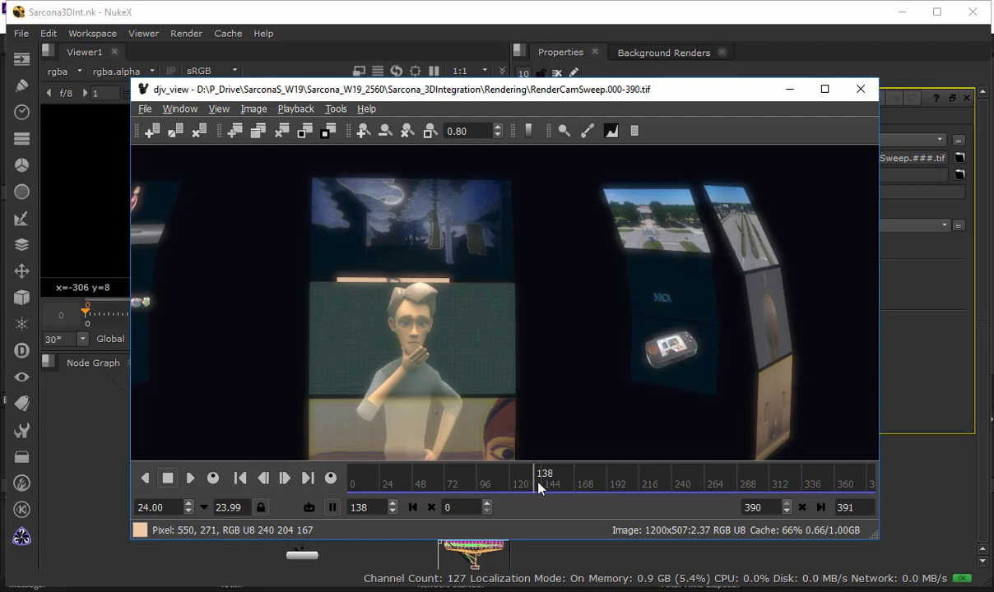
drag(538, 483, 428, 485)
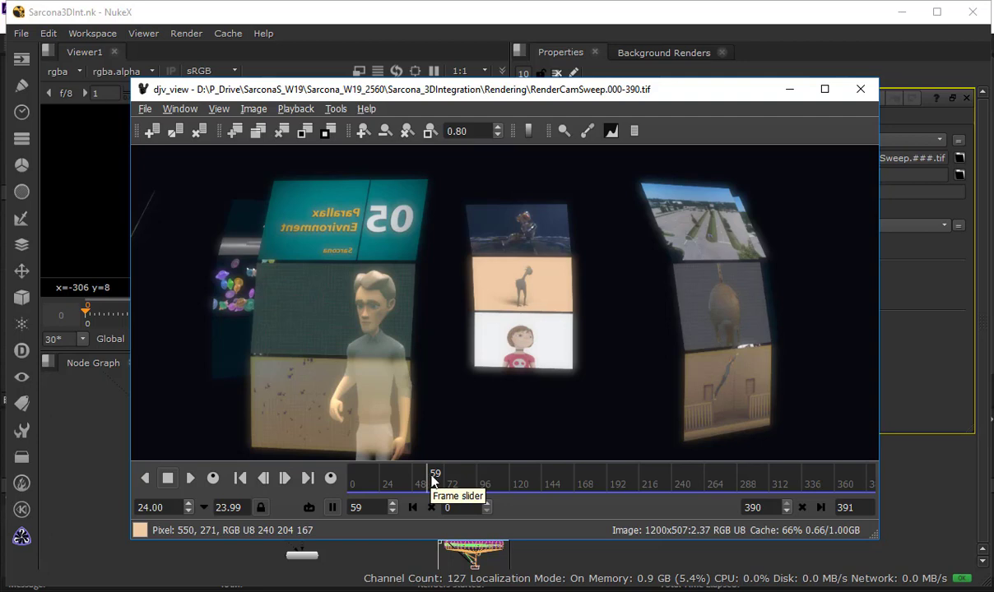
drag(429, 482, 458, 484)
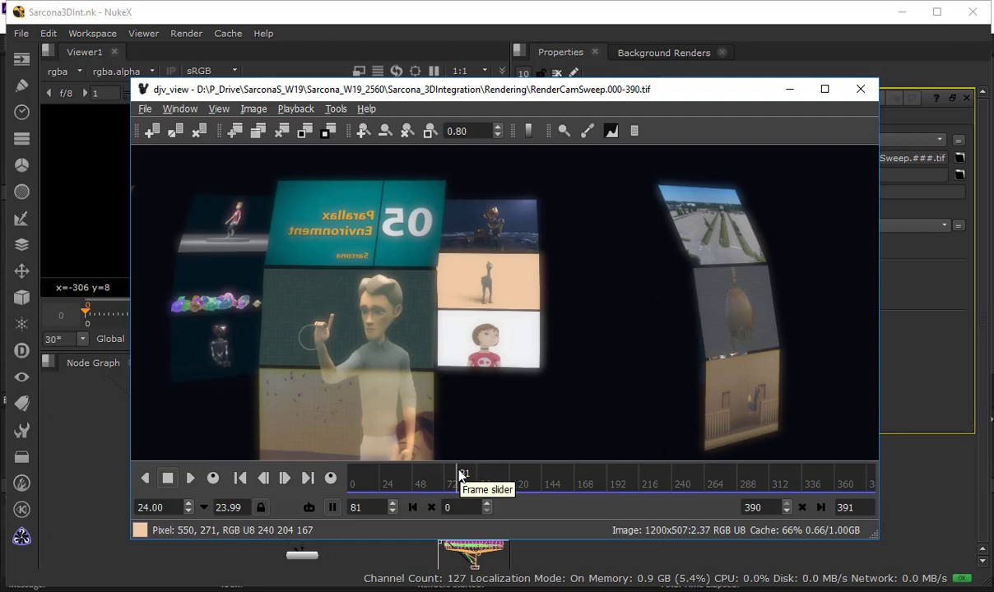
drag(461, 475, 758, 367)
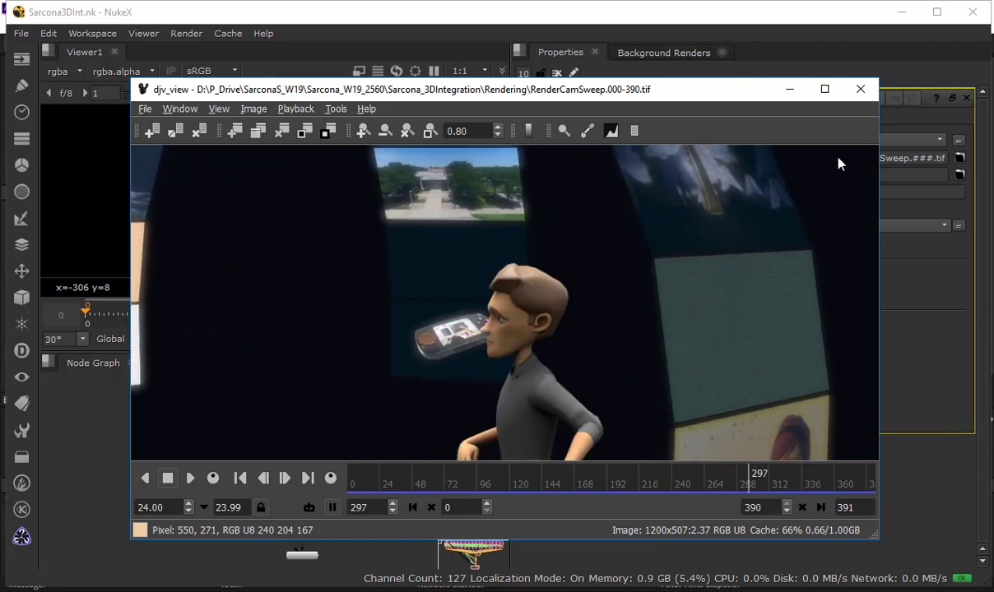
click(862, 97)
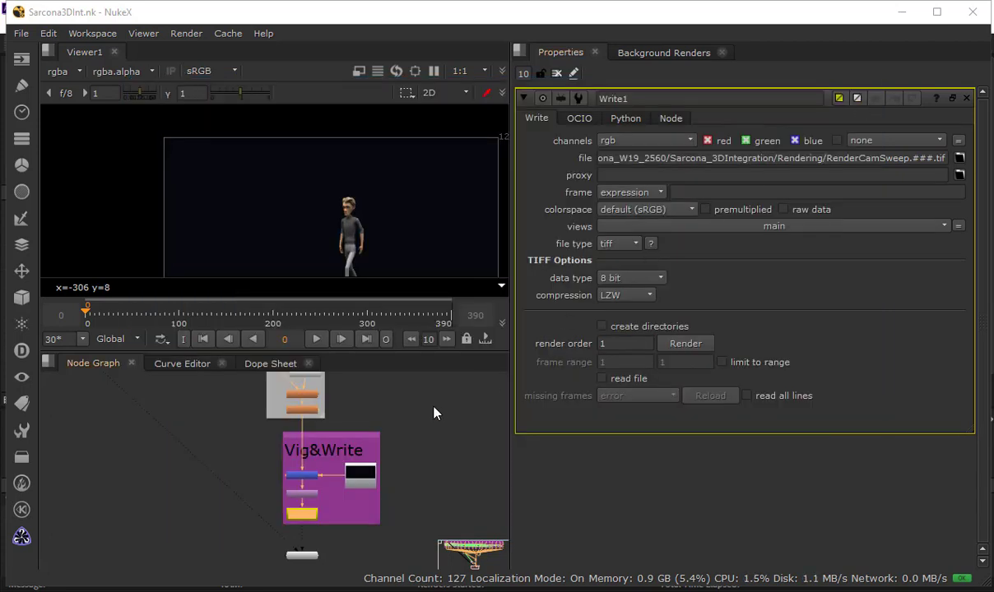
Examine the overall node graph layout, from the Vig&Write group up past the cameras to the full network at maximized size
middle_drag(402, 497, 424, 561)
middle_drag(362, 427, 403, 580)
middle_drag(374, 378, 395, 564)
scroll(346, 446, down, 2)
middle_drag(169, 395, 376, 540)
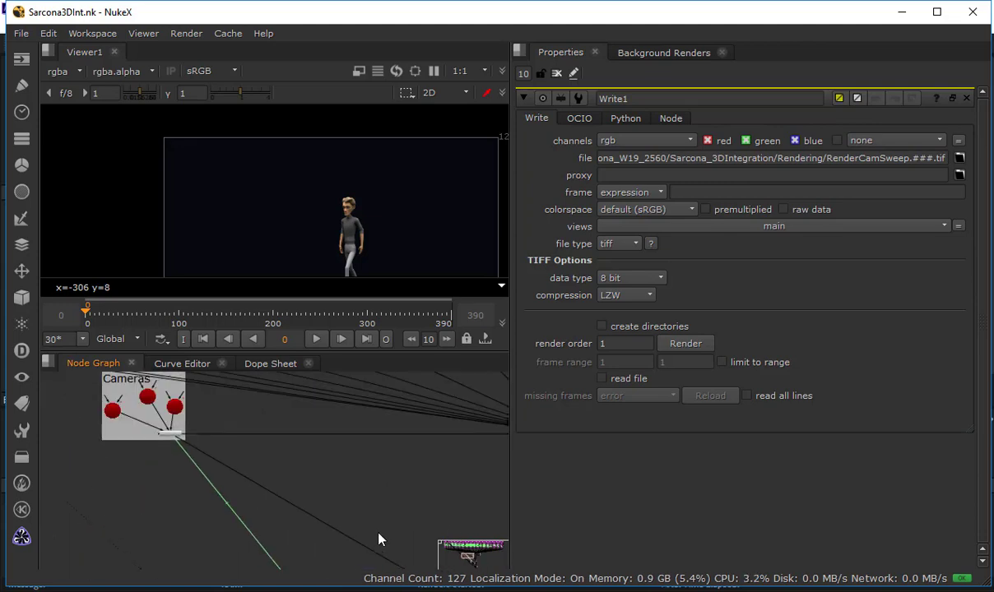
middle_drag(343, 428, 356, 498)
scroll(355, 497, down, 3)
key(space)
scroll(373, 379, down, 4)
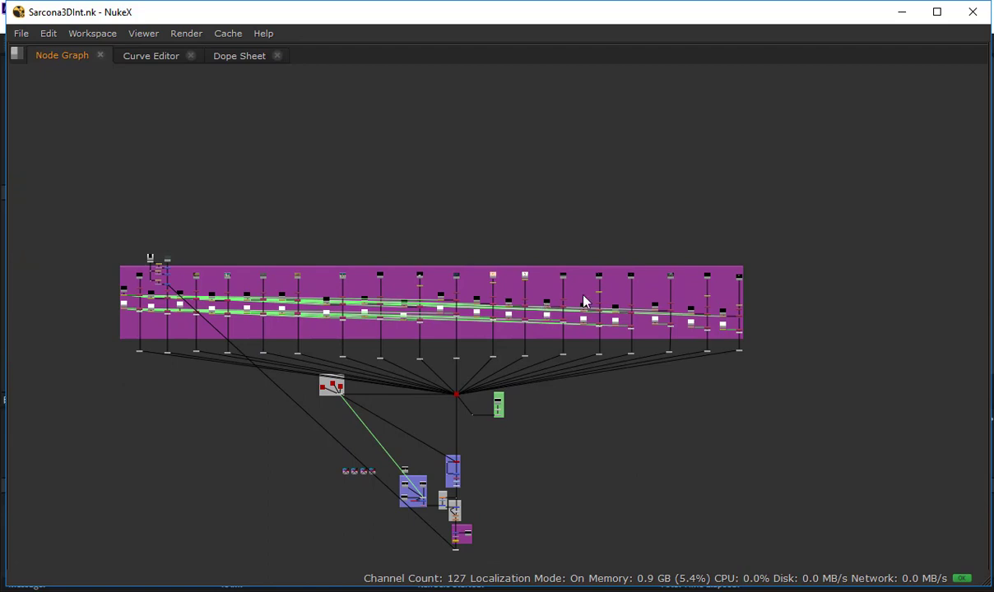
key(space)
Examine the start of the Footage for Screens group in the node graph
middle_drag(408, 405, 255, 522)
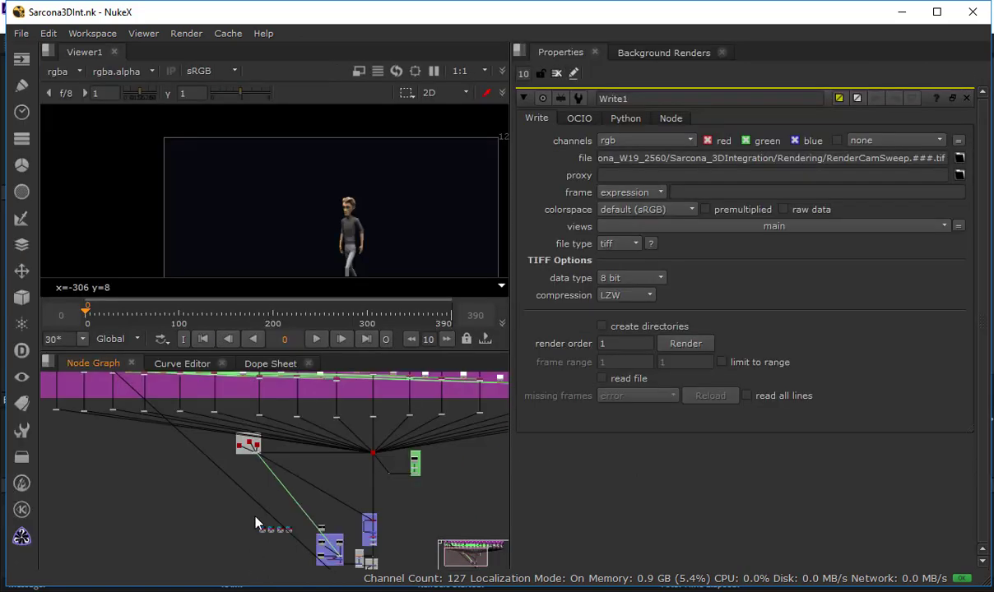
middle_drag(217, 487, 471, 494)
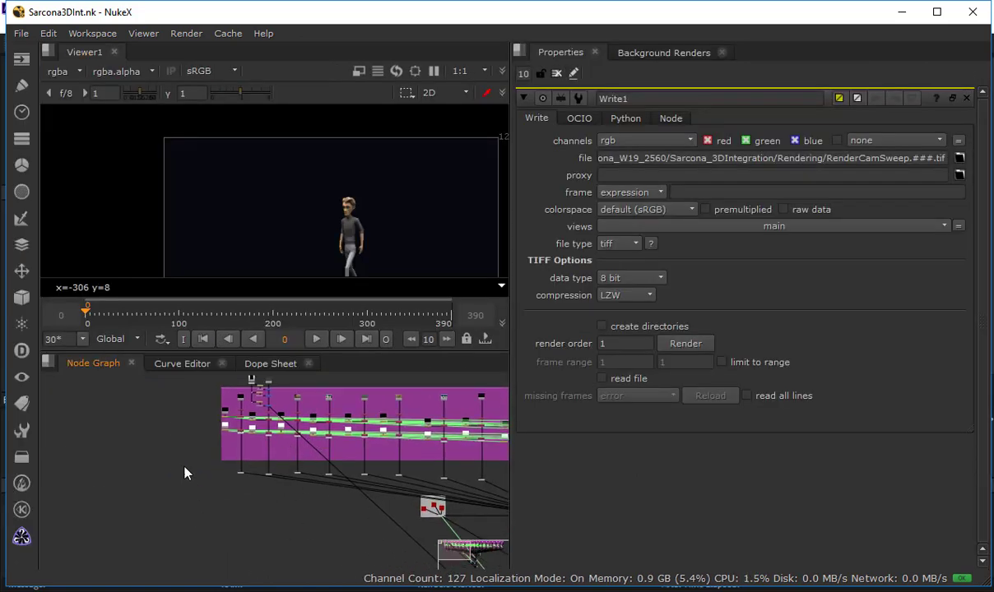
scroll(197, 499, up, 3)
middle_drag(275, 427, 152, 566)
scroll(164, 526, up, 4)
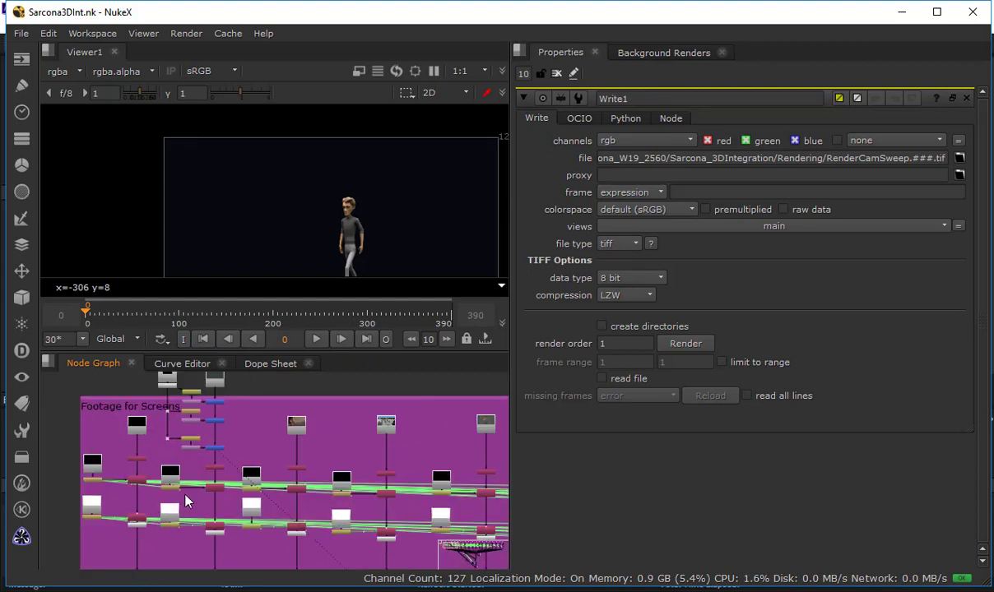
middle_drag(196, 523, 327, 563)
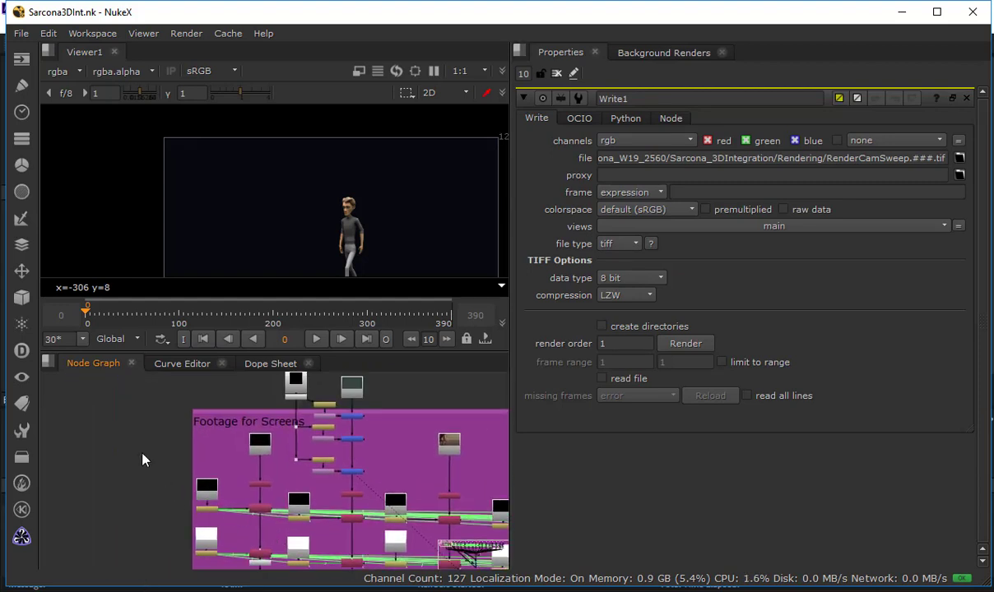
Open the project settings and check the full size format options, leaving 1200x507 selected
key(s)
scroll(568, 348, down, 5)
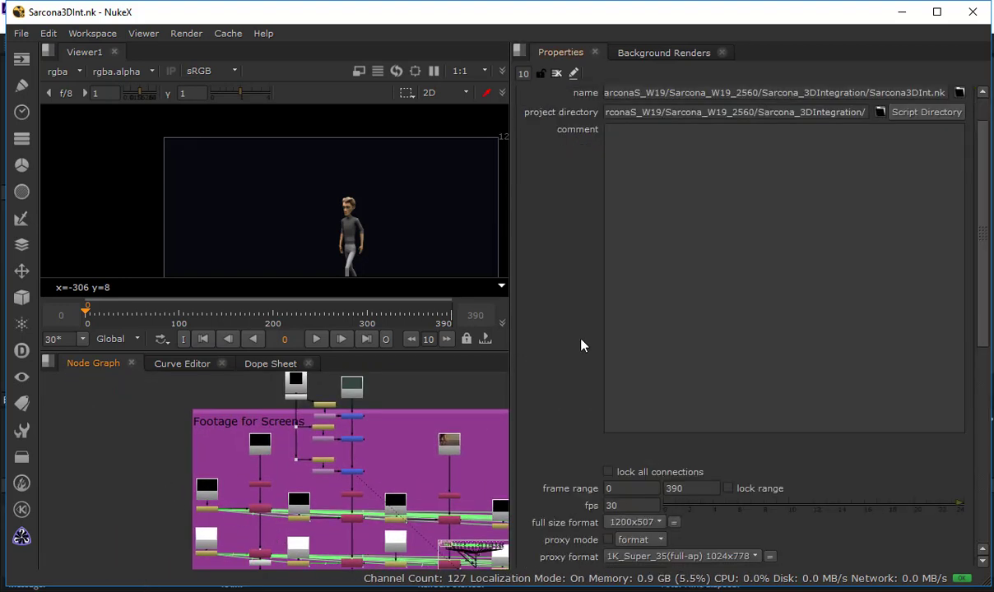
click(644, 337)
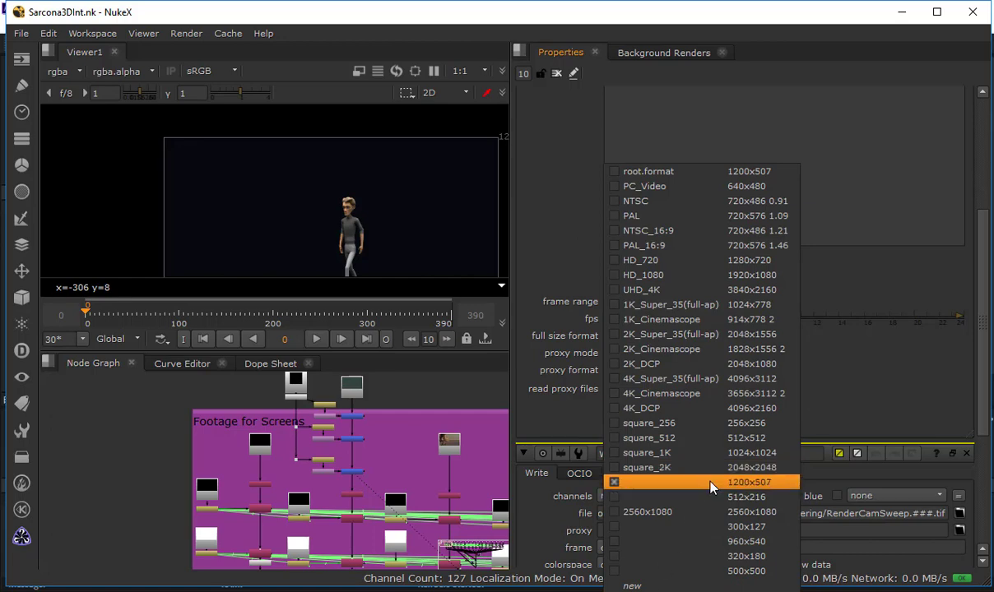
click(185, 506)
Locate the Jerry Import group and open the properties of its read node for the JerryAnim_003_stageRightGround EXR sequence
middle_drag(236, 515, 220, 246)
middle_drag(248, 469, 157, 401)
middle_drag(256, 430, 57, 345)
scroll(241, 491, up, 4)
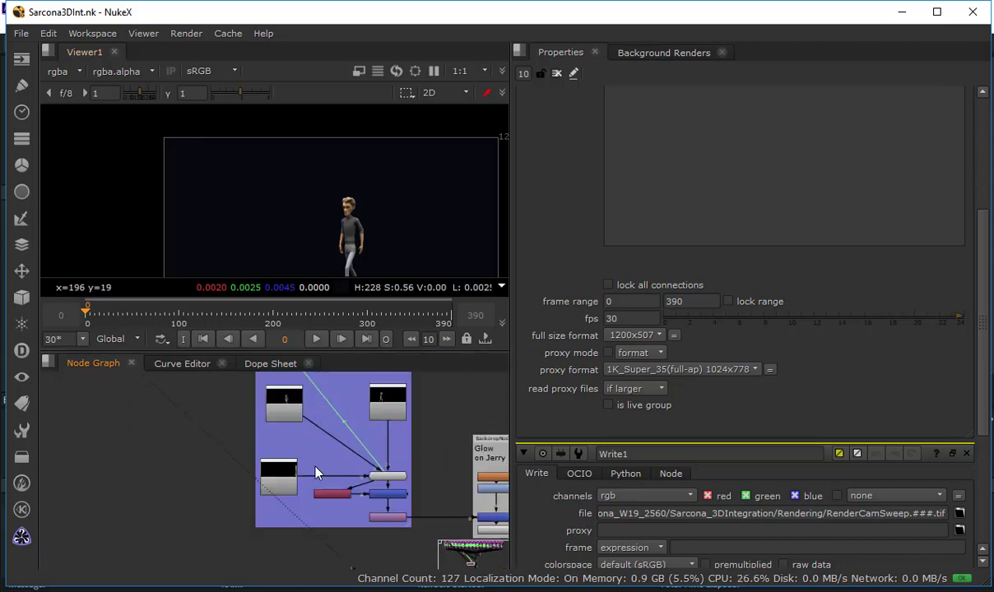
double_click(360, 455)
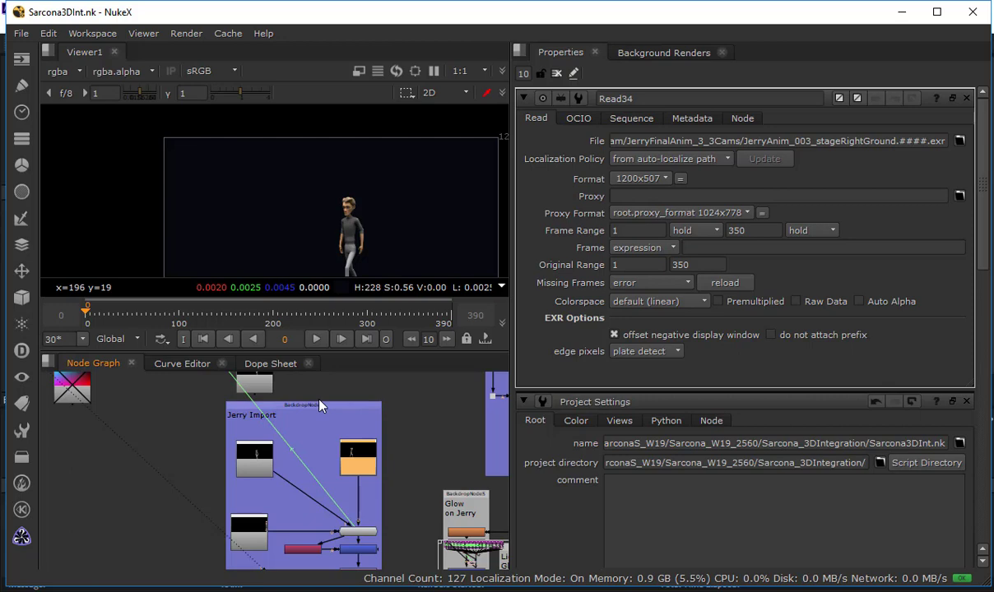
Examine the TransOn and TransOff read nodes, time offsets and Copy nodes in the Footage for Screens group
middle_drag(113, 477, 467, 558)
scroll(467, 558, down, 4)
middle_drag(292, 404, 405, 496)
middle_drag(153, 444, 364, 559)
scroll(321, 479, up, 4)
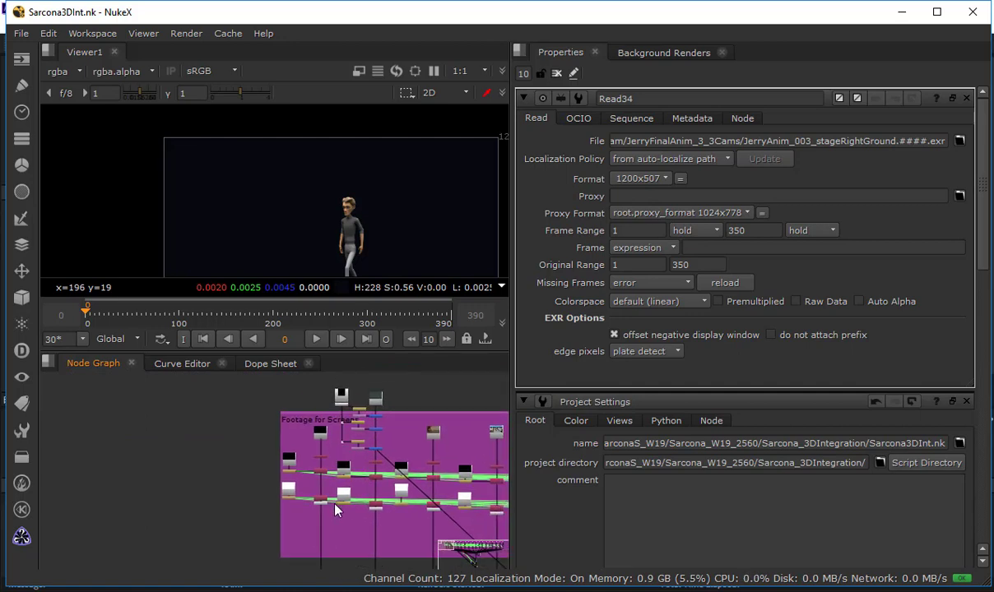
middle_drag(295, 528, 303, 315)
scroll(238, 449, up, 3)
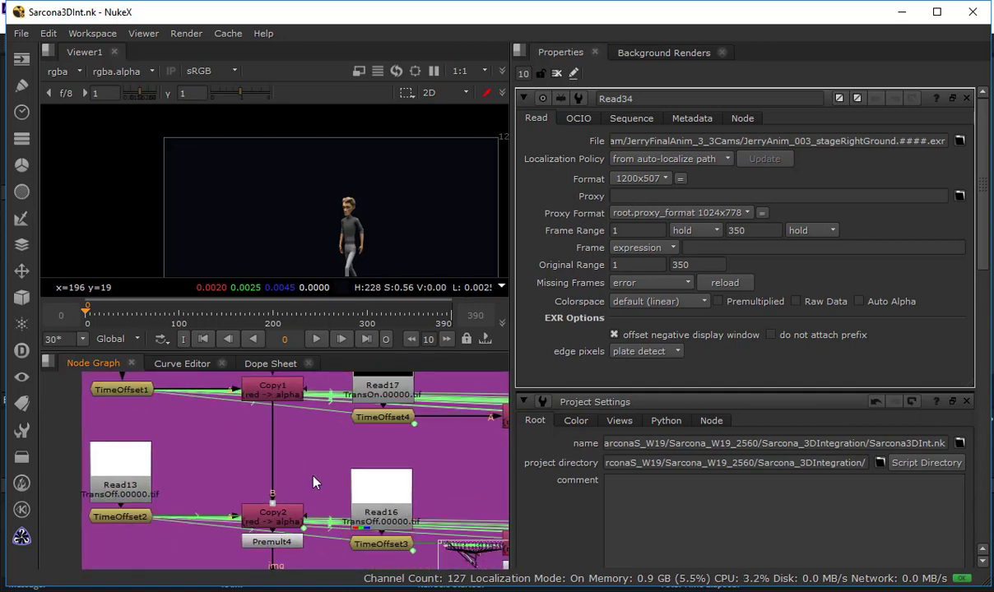
Examine the Cameras group, the central Scene node and the Geo In group in the node graph
scroll(315, 478, down, 6)
scroll(184, 323, down, 1)
middle_drag(318, 466, 108, 378)
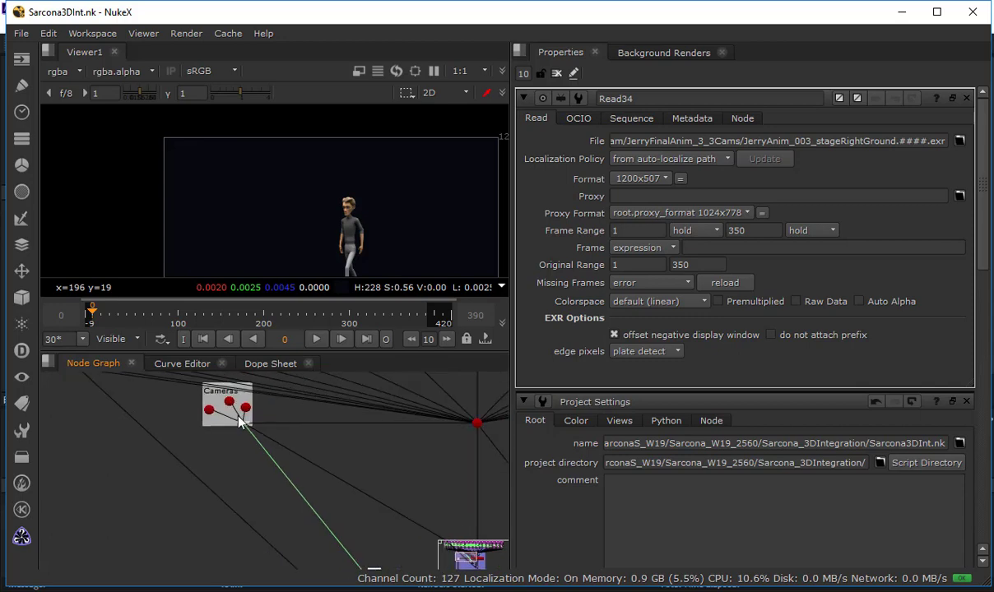
scroll(239, 418, down, 3)
middle_drag(309, 446, 218, 456)
scroll(219, 455, down, 1)
scroll(315, 461, up, 10)
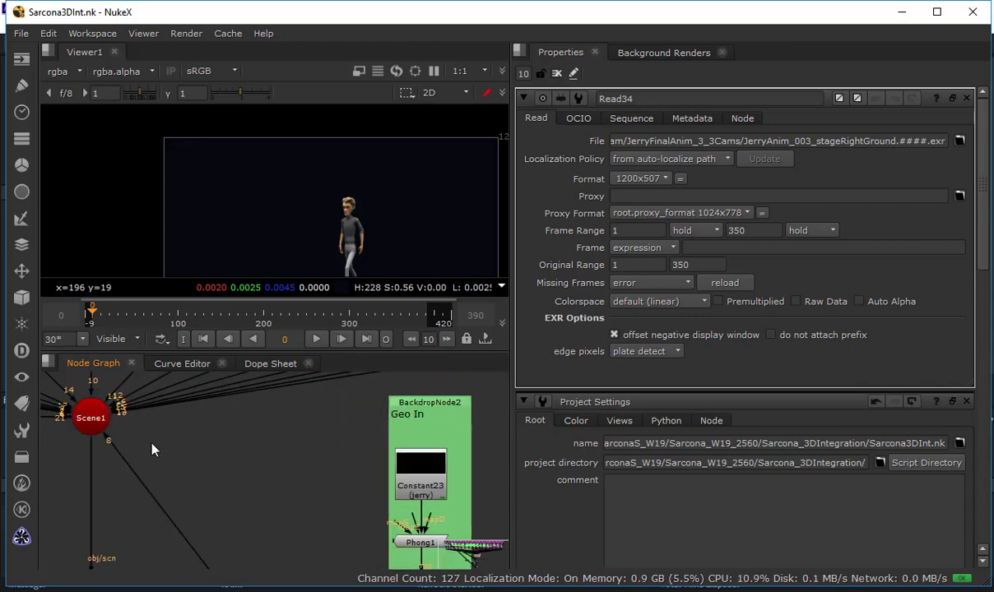
Open the Constant23 node's properties in the Geo In group, check its channel options, and move the node farther above Phong1
middle_drag(410, 468, 210, 433)
double_click(210, 438)
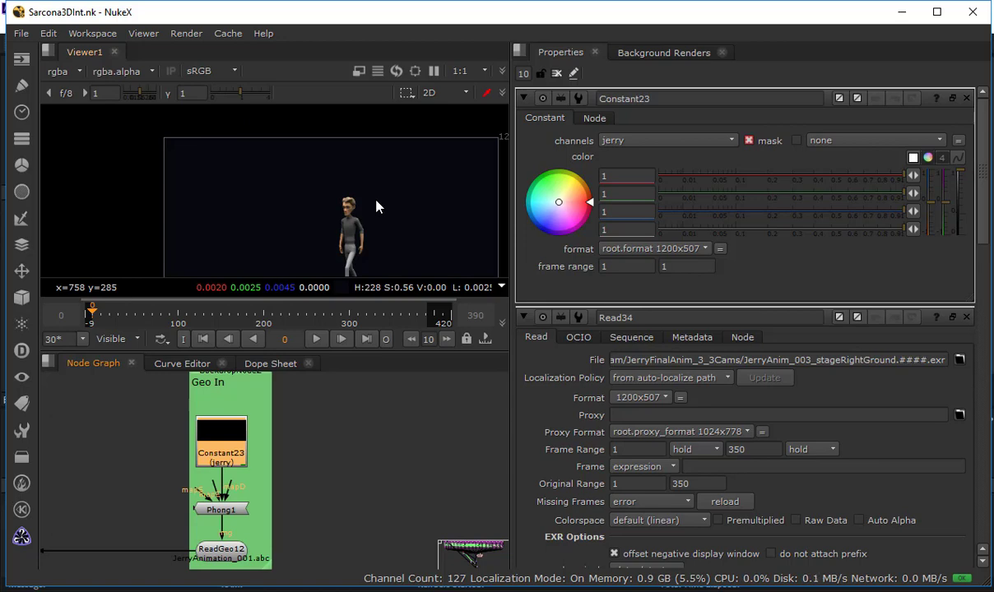
click(631, 142)
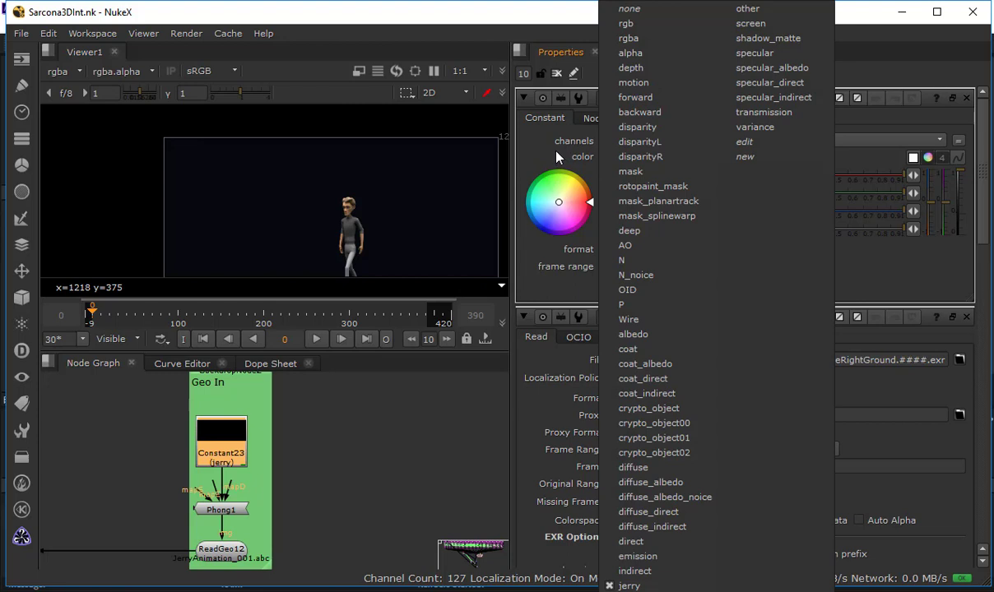
click(572, 131)
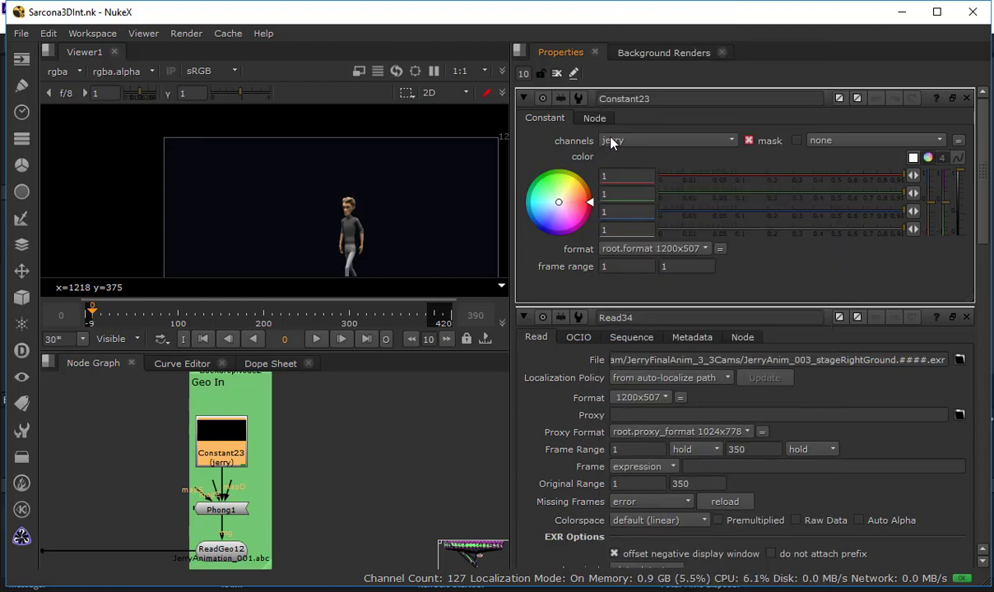
drag(232, 454, 232, 431)
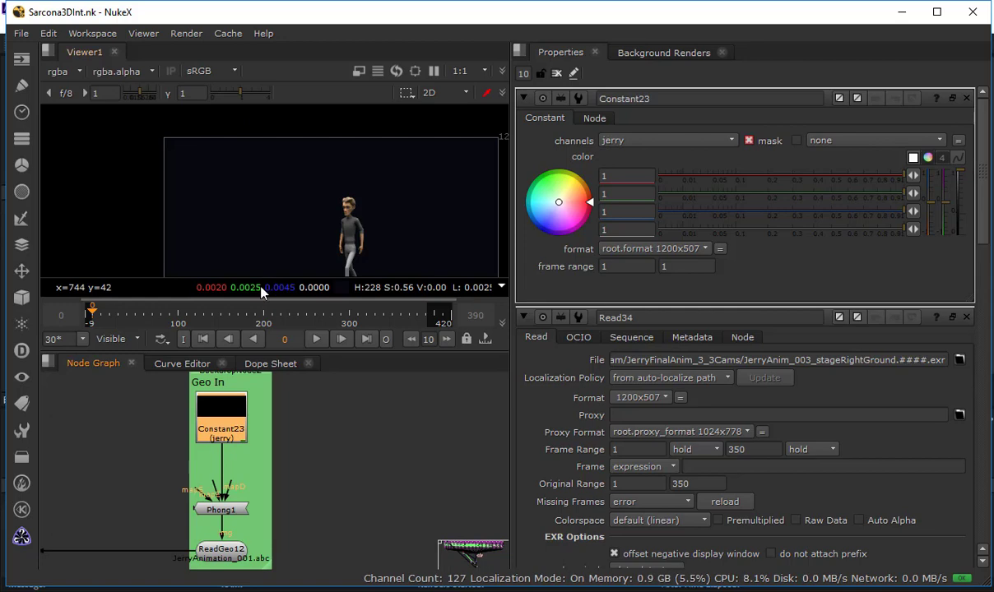
click(201, 547)
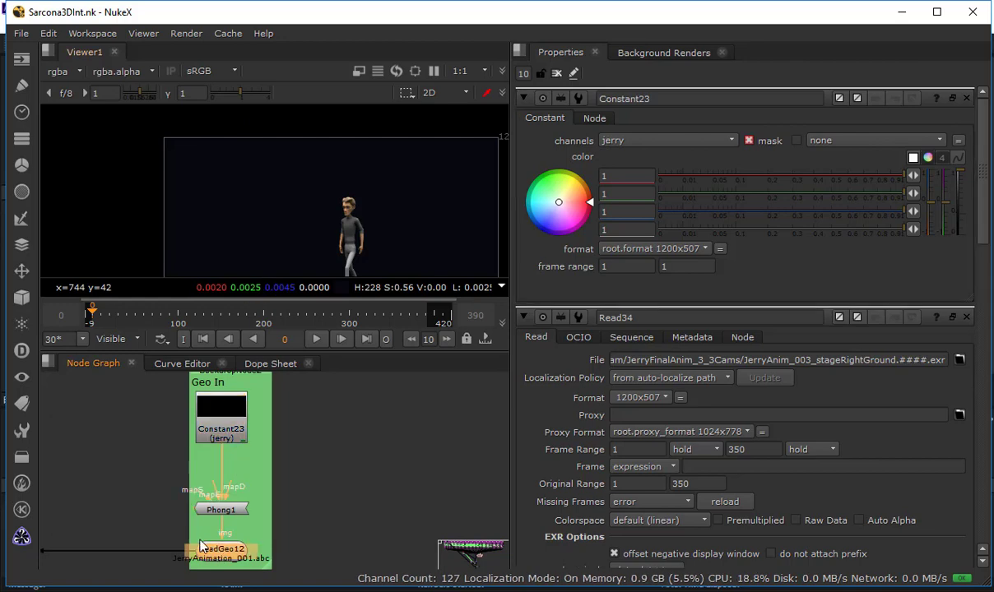
Create a new layer named jerry with the channel jerry.mask for the Constant23 node
click(641, 141)
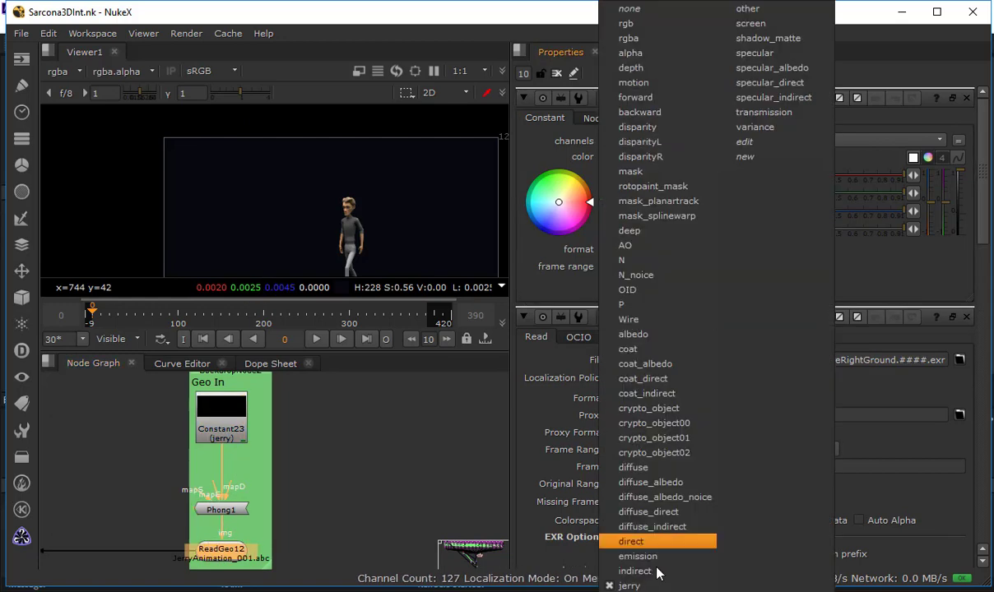
click(745, 156)
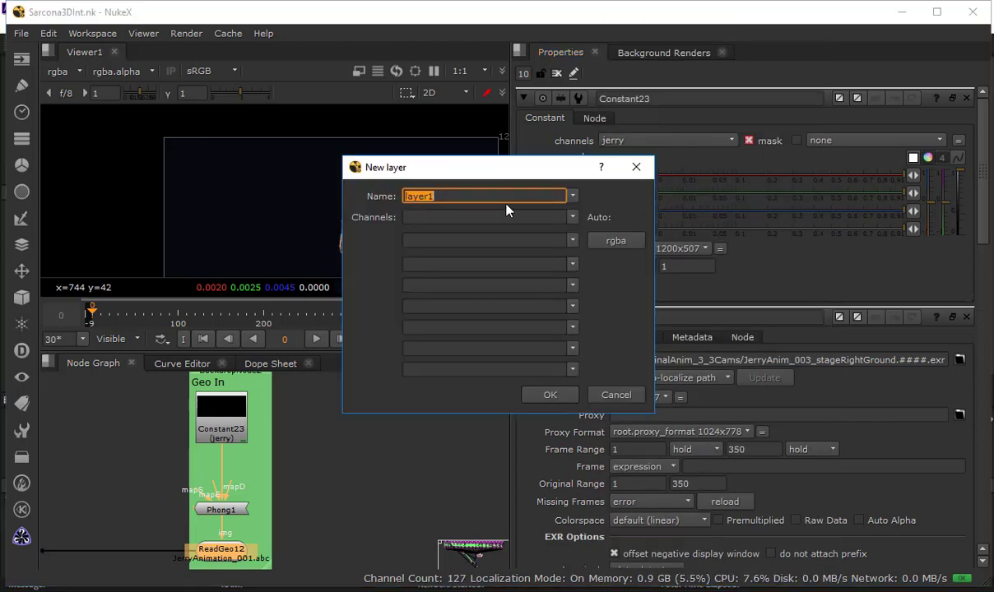
text(jerry)
key(Tab)
text(jerry.mask)
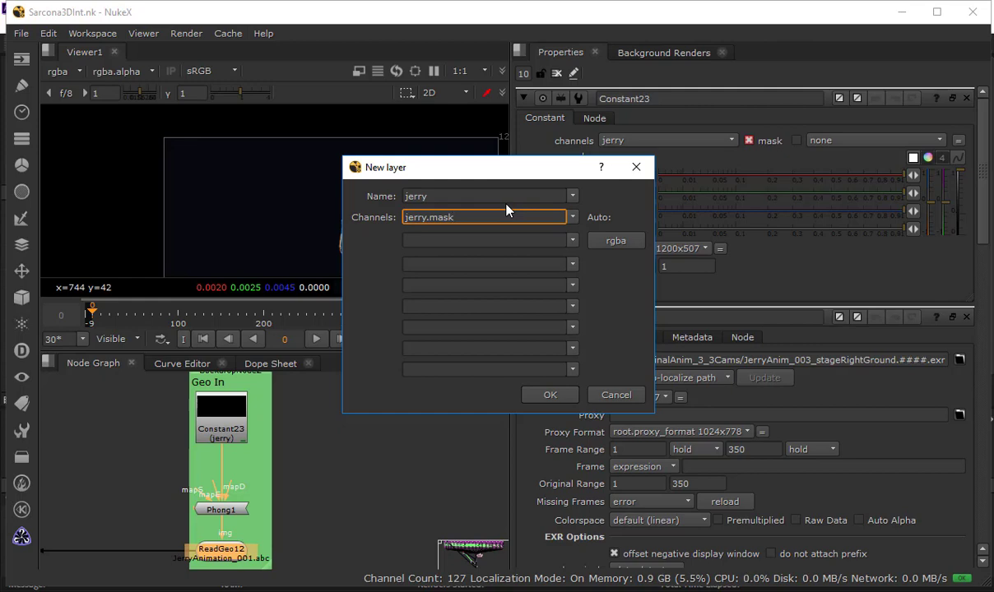
key(Return)
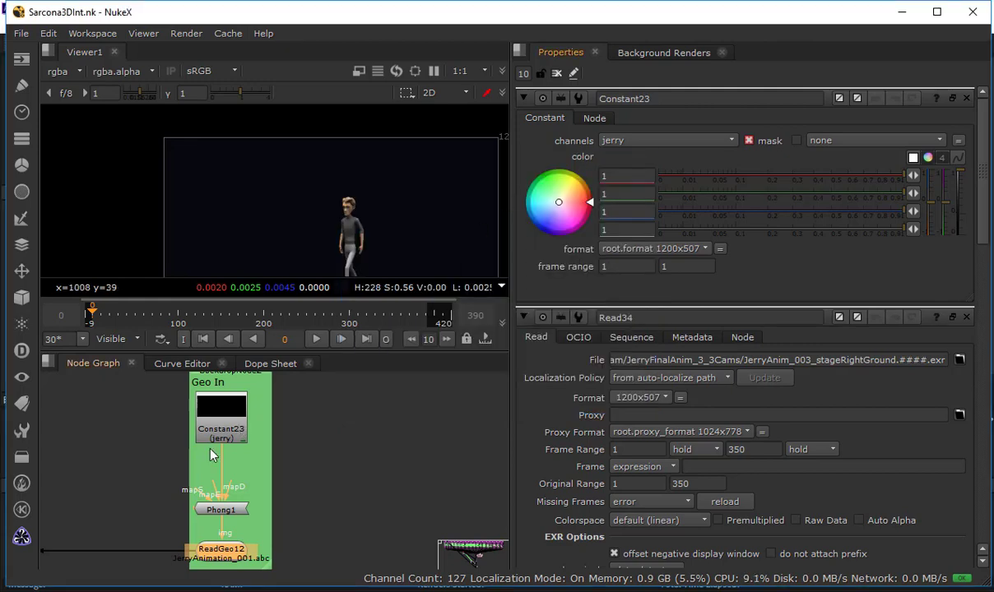
Check the B channels of the Merge2 (minus) node in Scanline and Masks, keeping jerry, and clear all open node properties
scroll(213, 454, down, 6)
middle_drag(214, 455, 336, 275)
scroll(309, 413, up, 4)
middle_drag(301, 447, 297, 566)
scroll(302, 504, up, 4)
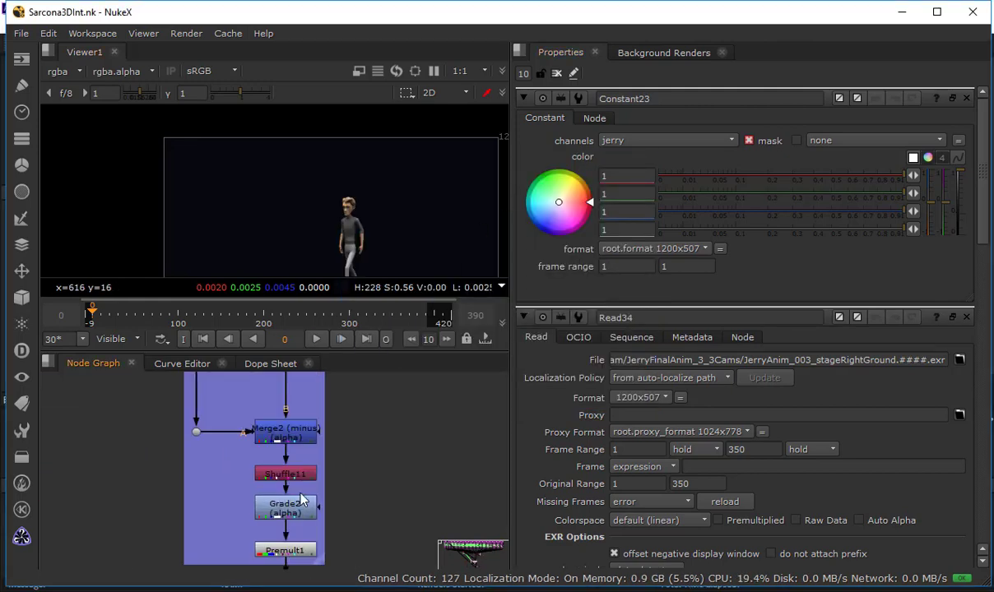
double_click(298, 414)
click(611, 209)
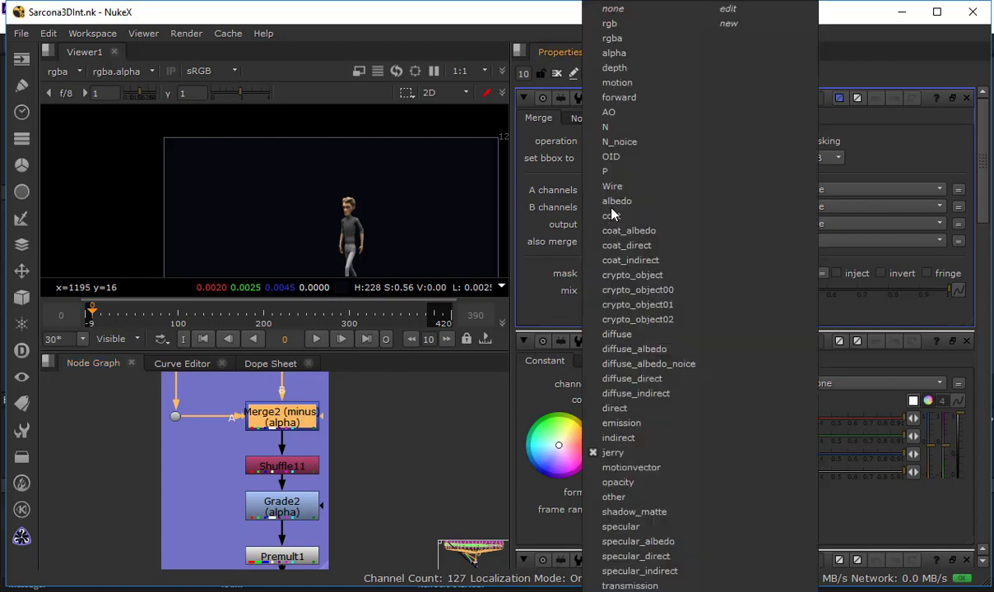
click(624, 455)
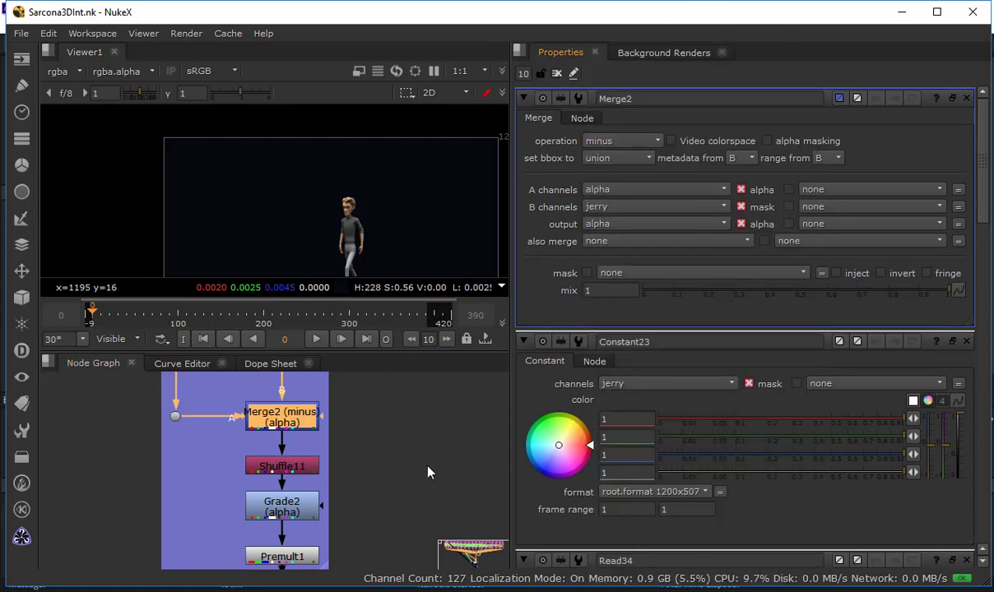
click(450, 394)
click(557, 73)
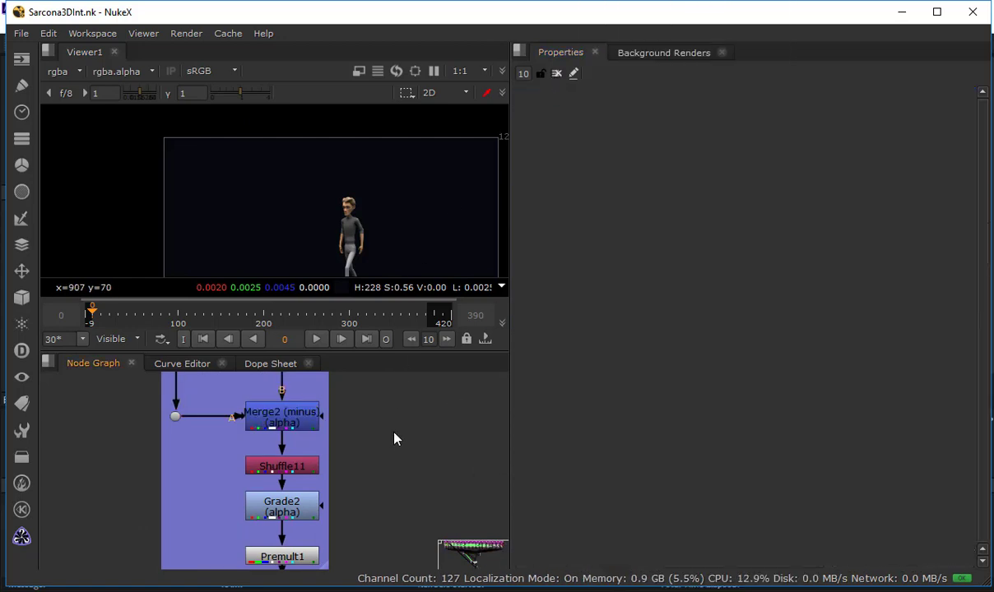
Locate the Read7 node holding the Chickens TIFF footage in the purple footage group and display the whole frame in the viewer
scroll(395, 437, down, 5)
scroll(375, 468, down, 2)
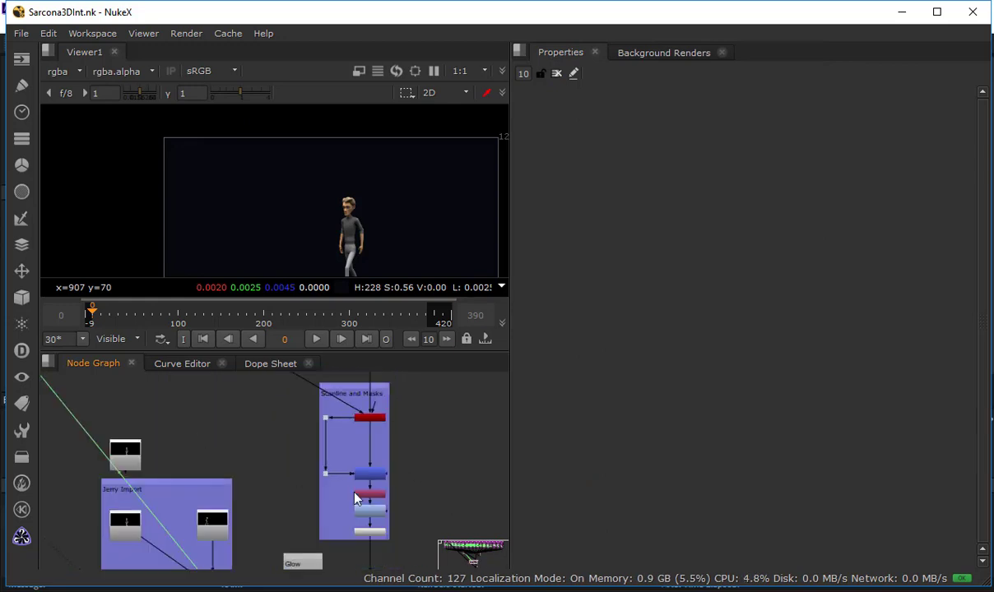
middle_drag(63, 400, 350, 468)
scroll(350, 523, down, 3)
middle_drag(185, 379, 322, 522)
middle_drag(342, 380, 461, 496)
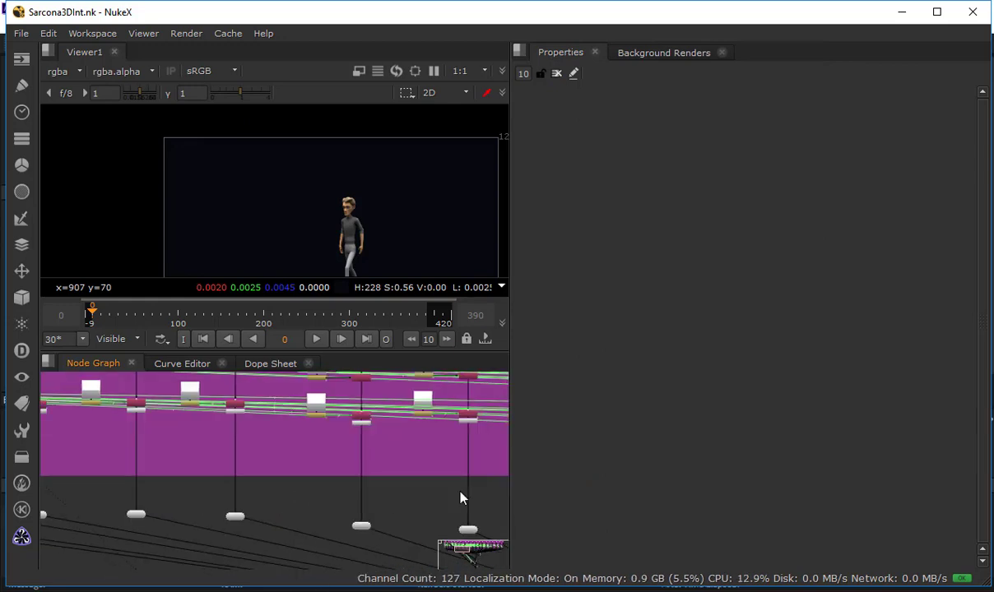
middle_drag(82, 523, 341, 536)
middle_drag(100, 396, 331, 451)
middle_drag(258, 397, 266, 511)
scroll(266, 511, up, 6)
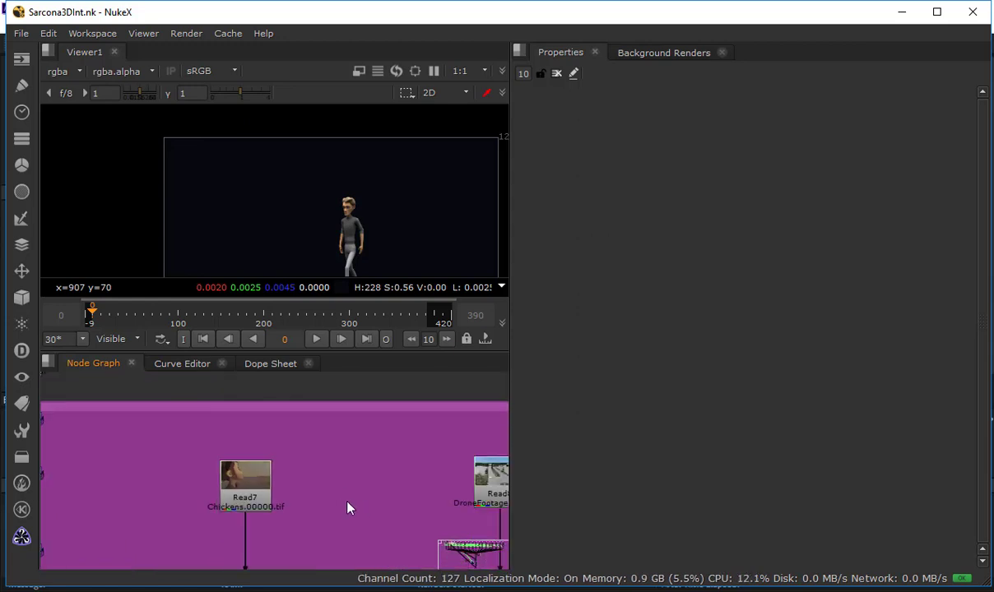
click(237, 474)
key(1)
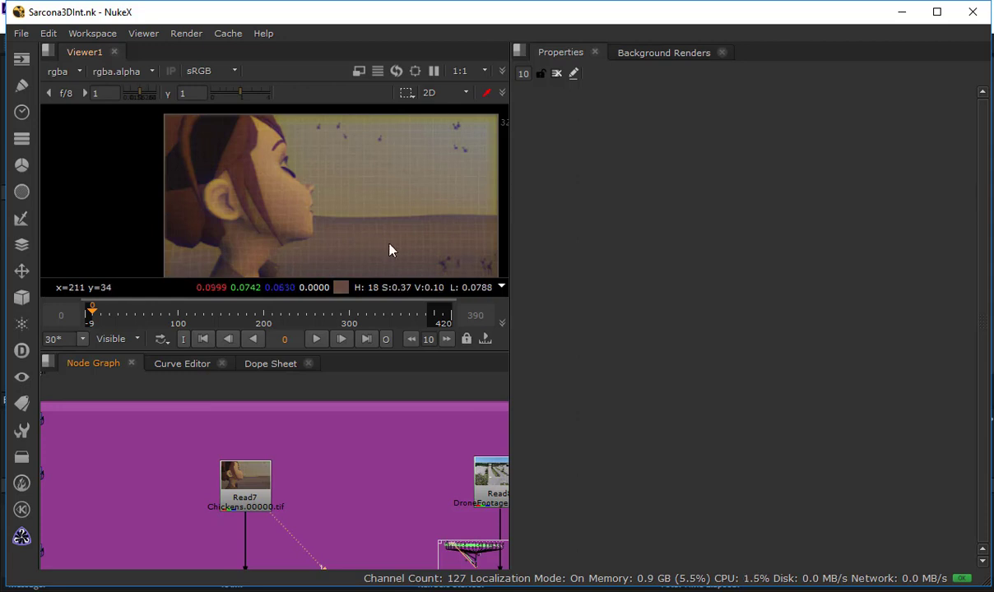
scroll(319, 165, down, 1)
scroll(317, 183, up, 1)
scroll(333, 173, down, 2)
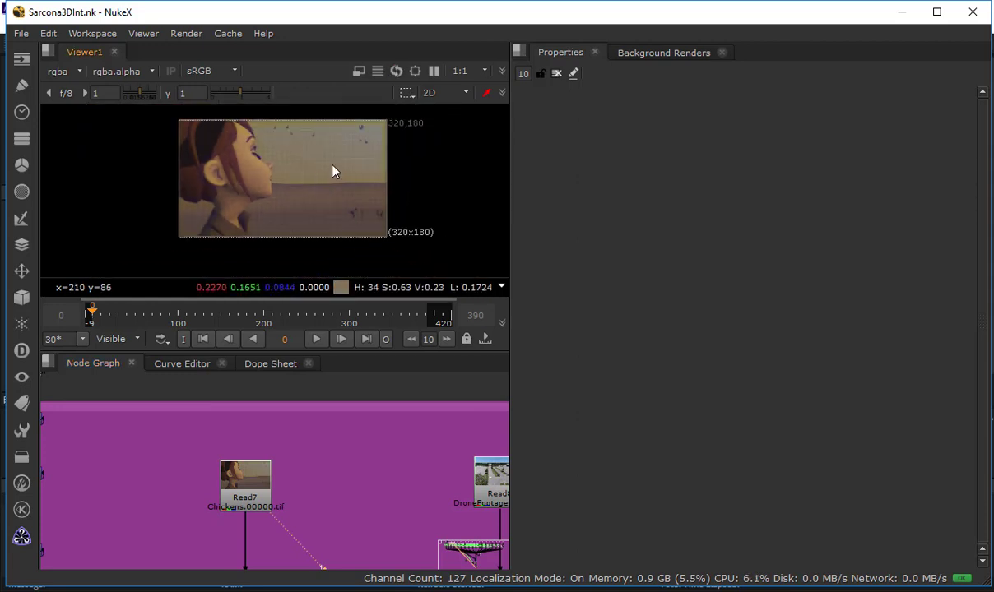
middle_drag(335, 169, 314, 188)
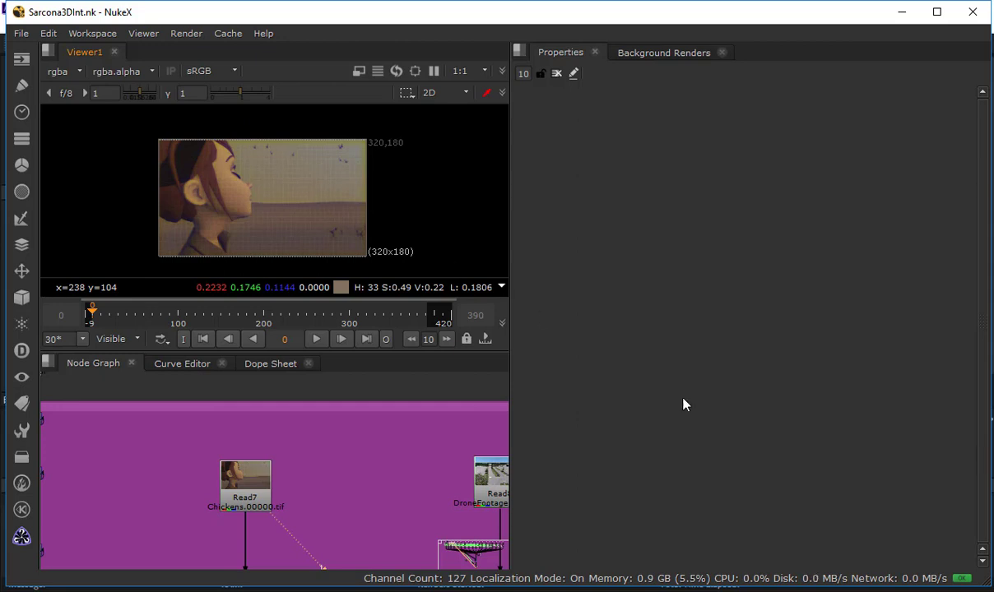
Switch to After Effects, open the Fail composition and move the current time to frame 230
click(681, 589)
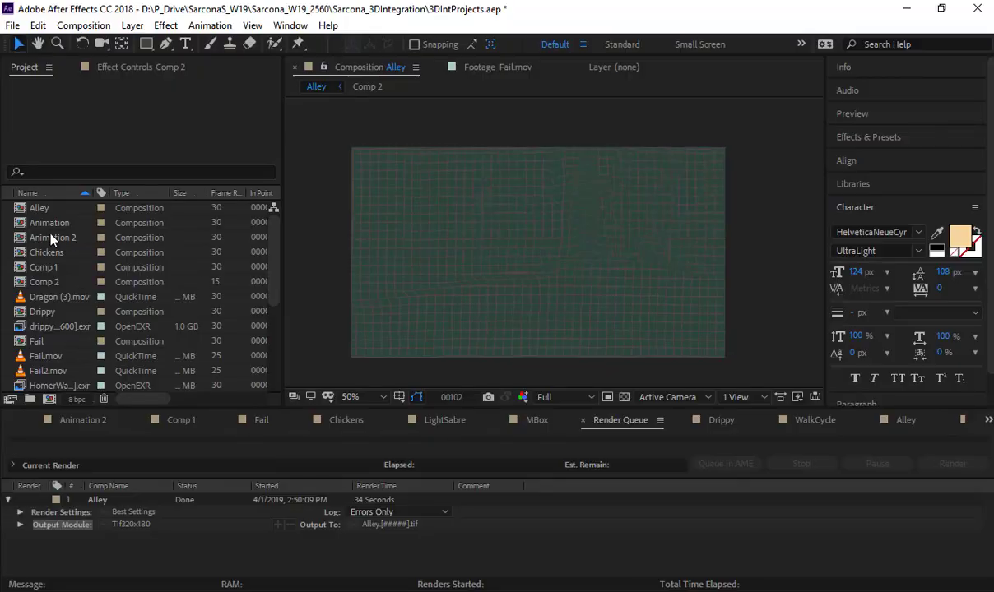
click(40, 207)
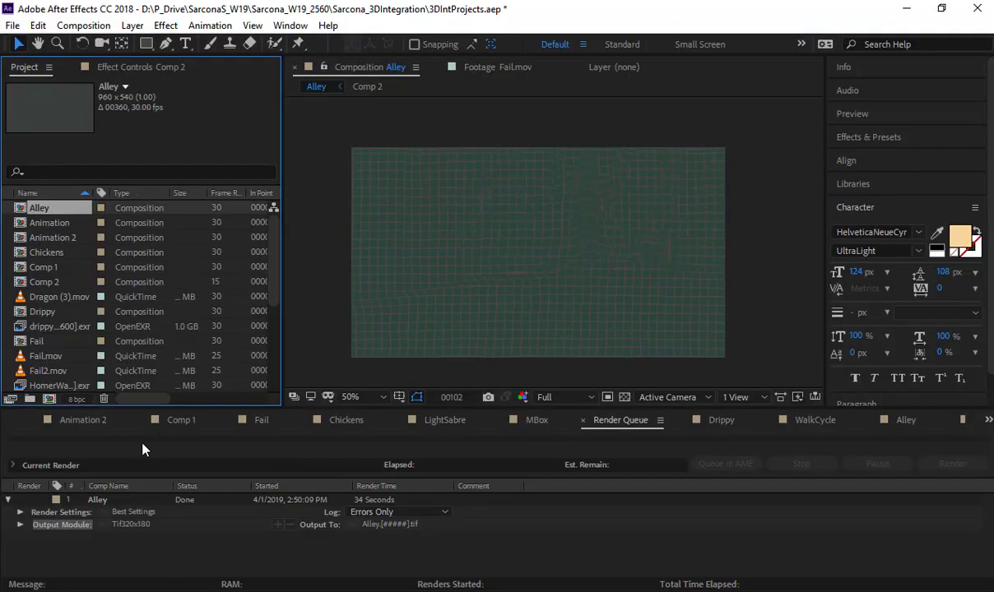
click(264, 421)
drag(689, 451, 860, 448)
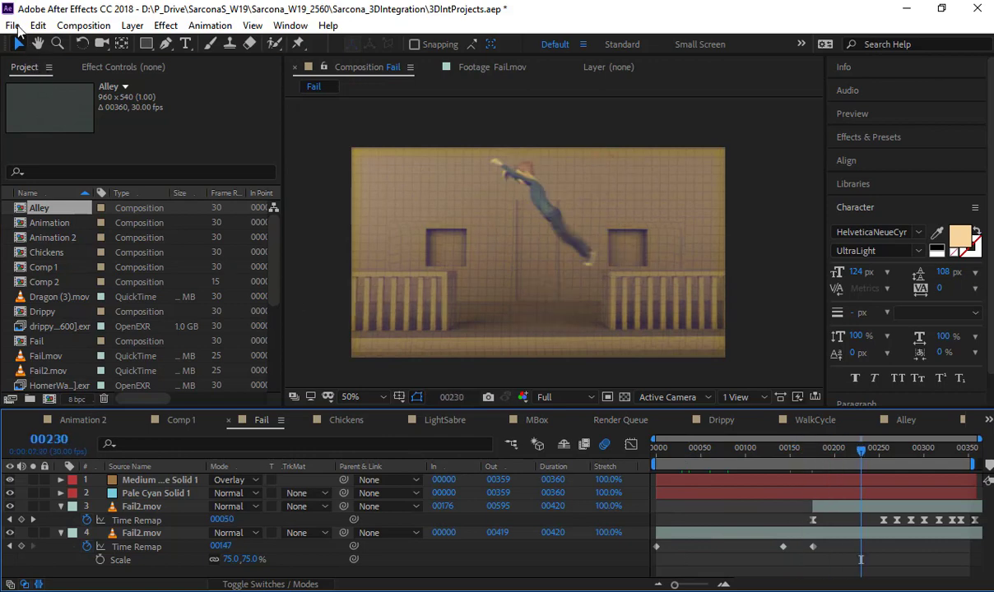
Add the Fail composition to the render queue and set its output module format to TIFF Sequence
click(13, 25)
mouse_move(124, 246)
click(323, 269)
click(126, 561)
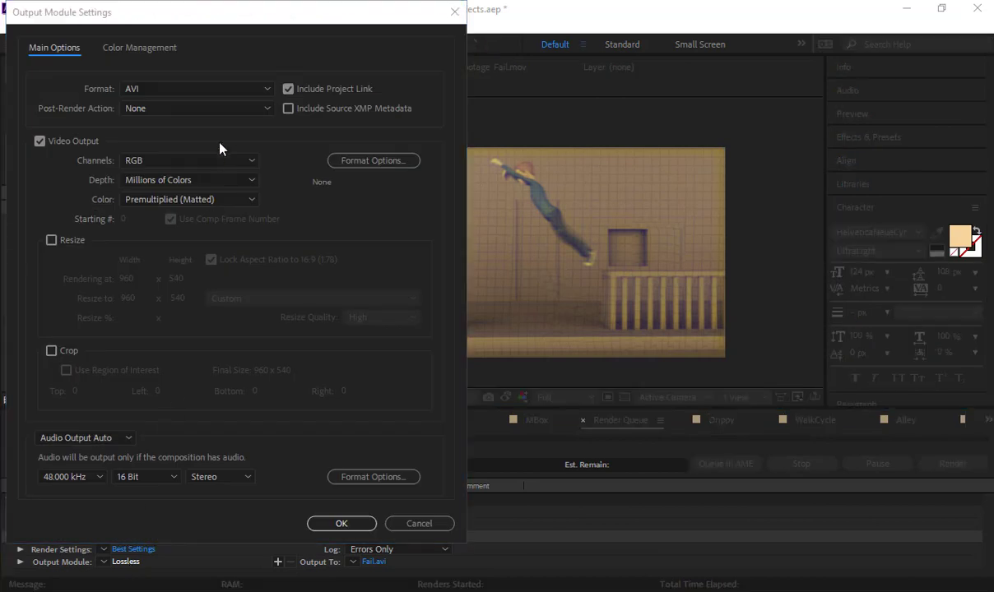
click(215, 89)
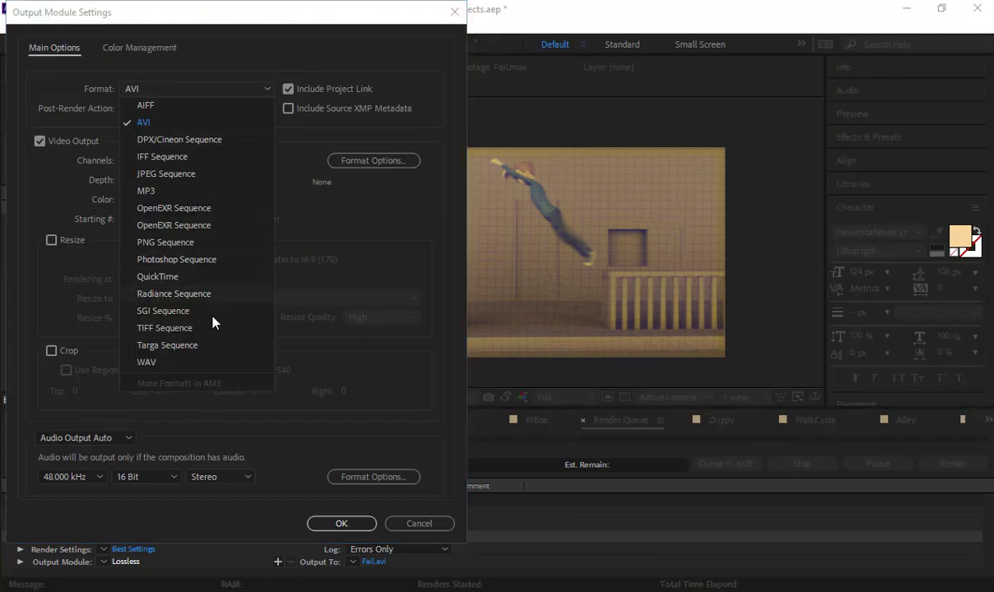
click(165, 327)
Enable resizing in the output module and set the output size to 320 x 180 with the aspect ratio locked
click(52, 240)
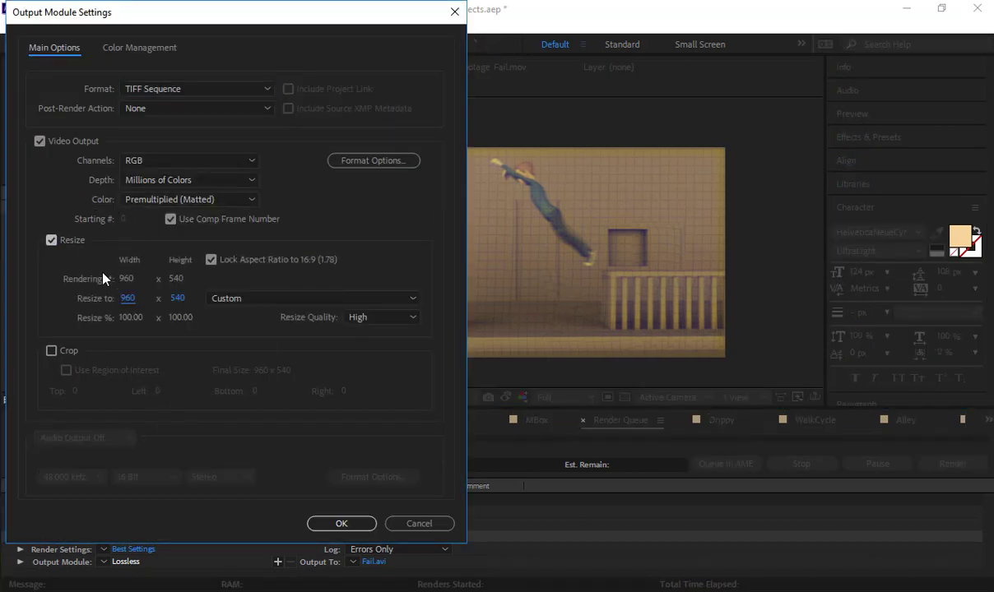
click(128, 299)
key(BackSpace)
key(BackSpace)
key(BackSpace)
text(320)
key(Tab)
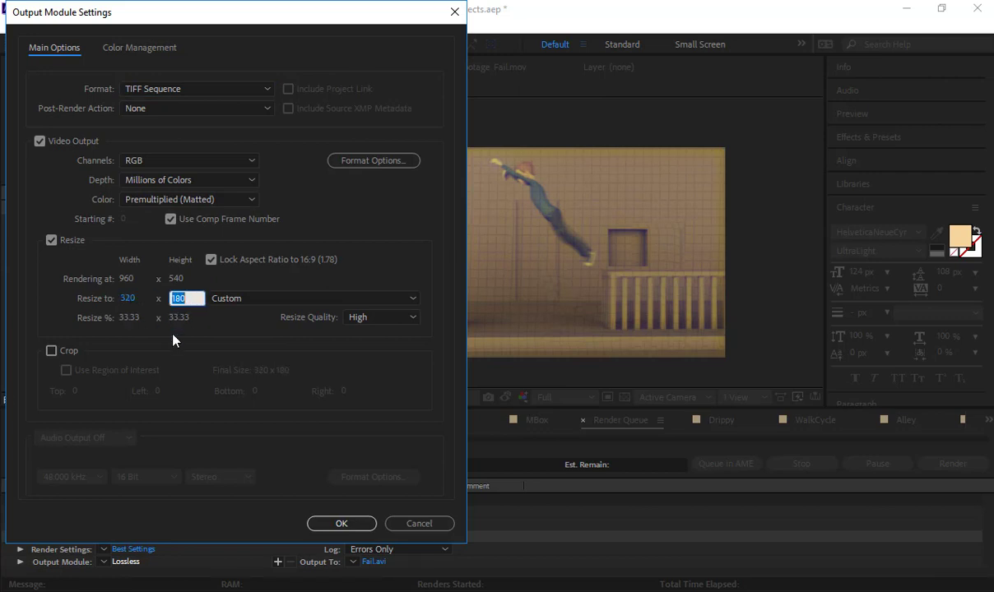
click(243, 379)
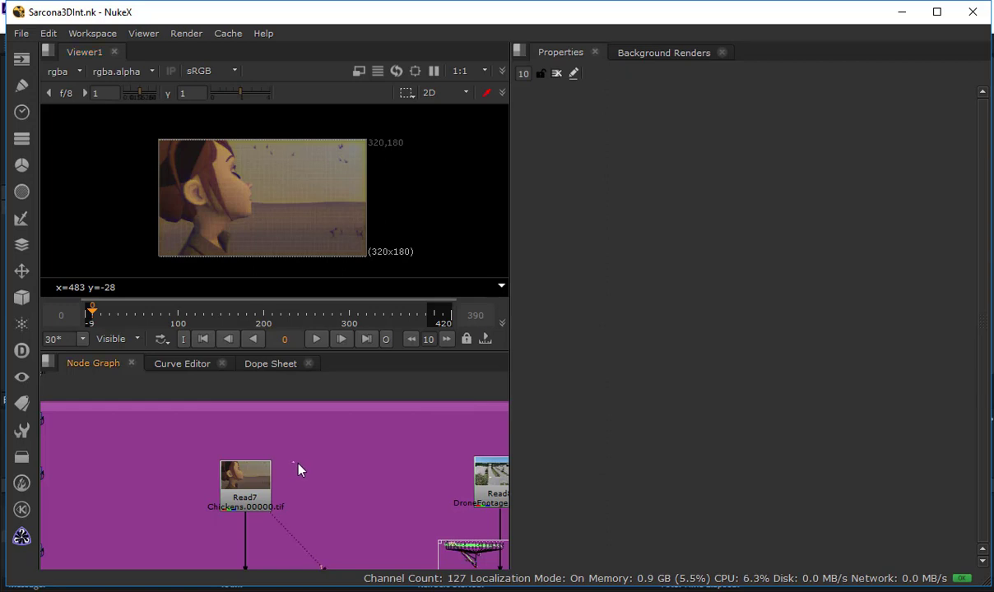
Select Read7 in Nuke, switch back to After Effects, and preview the TransitionOff layer in Comp 1 from frame 0
middle_drag(294, 428, 309, 380)
click(269, 426)
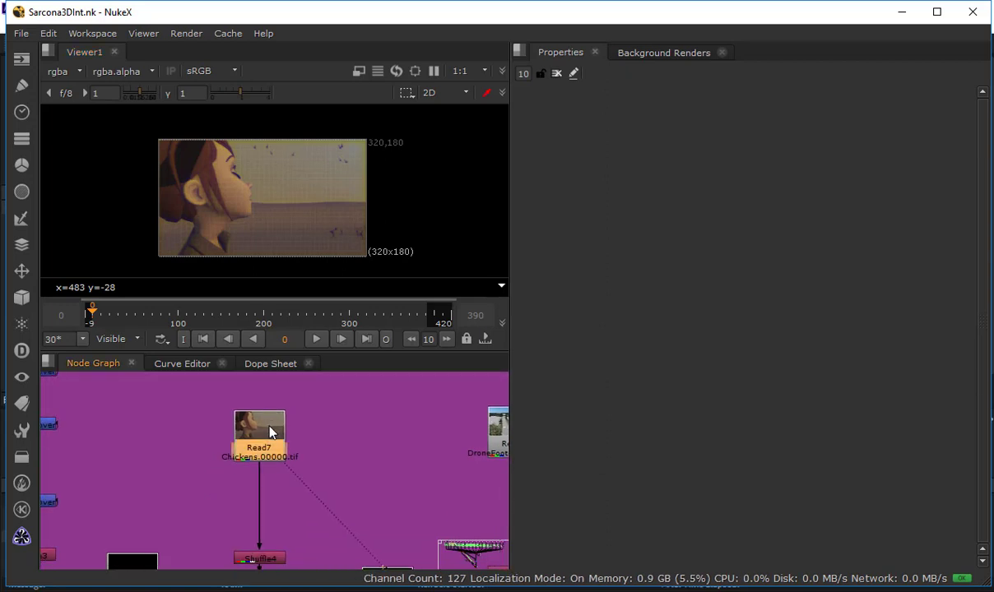
key(alt+Tab)
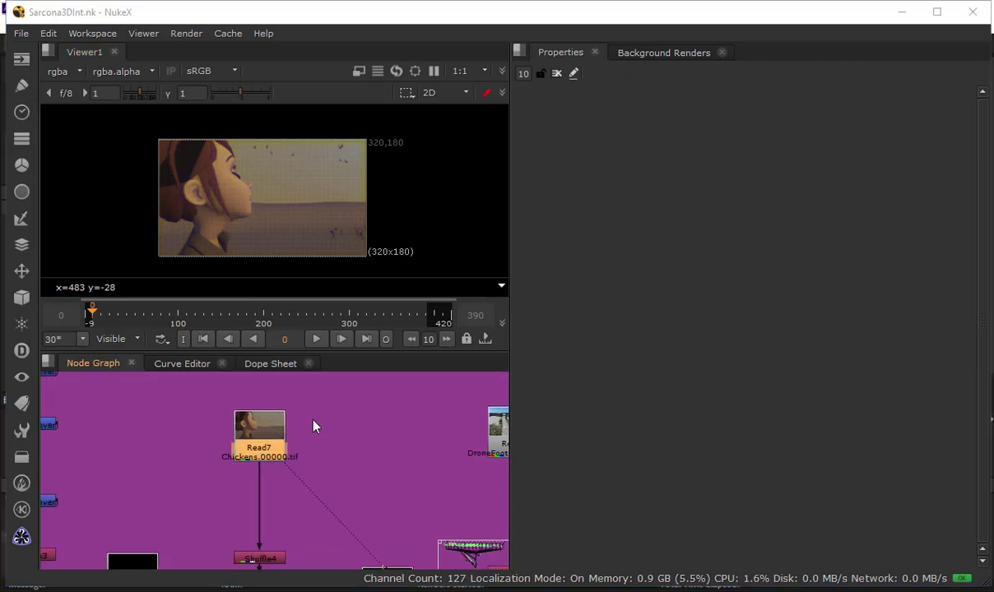
click(187, 426)
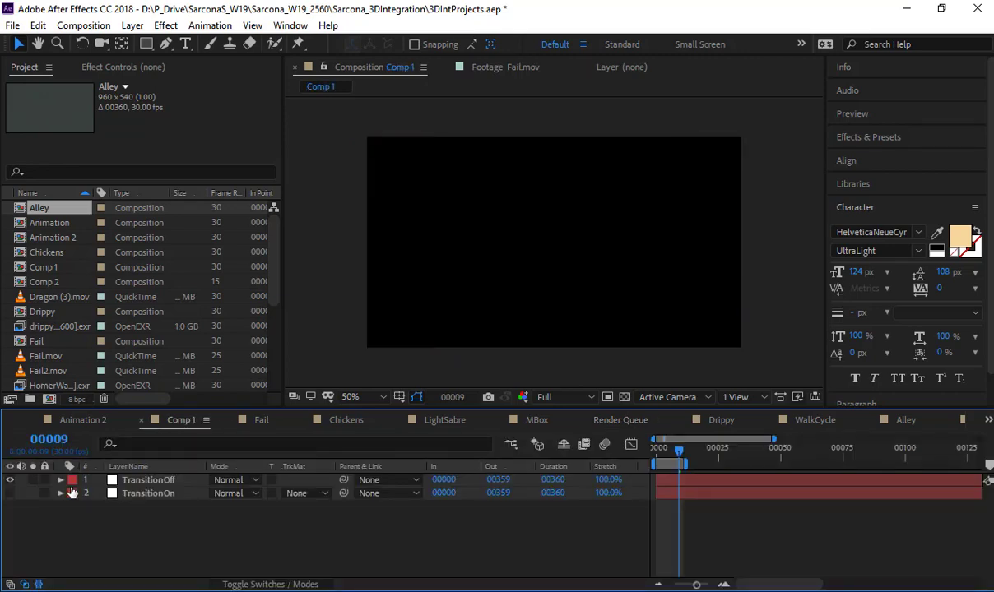
key(Home)
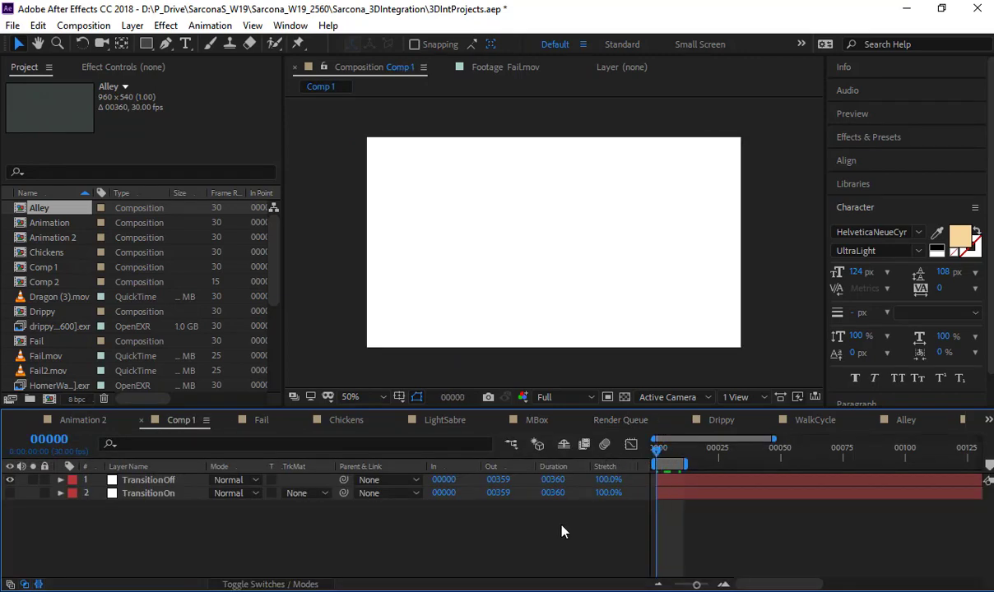
key(space)
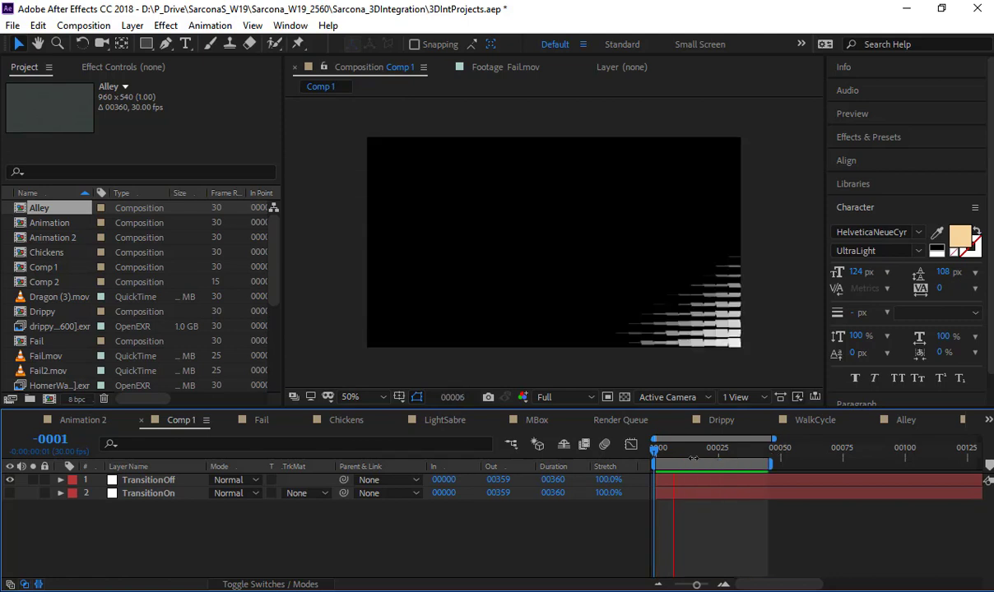
Hide the TransitionOff layer, show TransitionOn instead, and preview it from frame 0
click(10, 480)
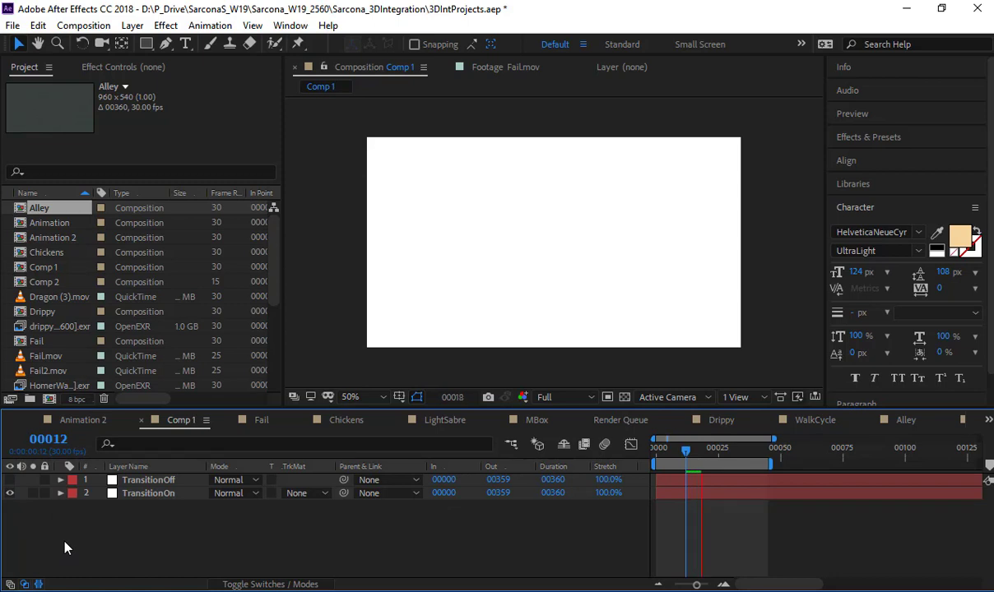
drag(687, 450, 568, 493)
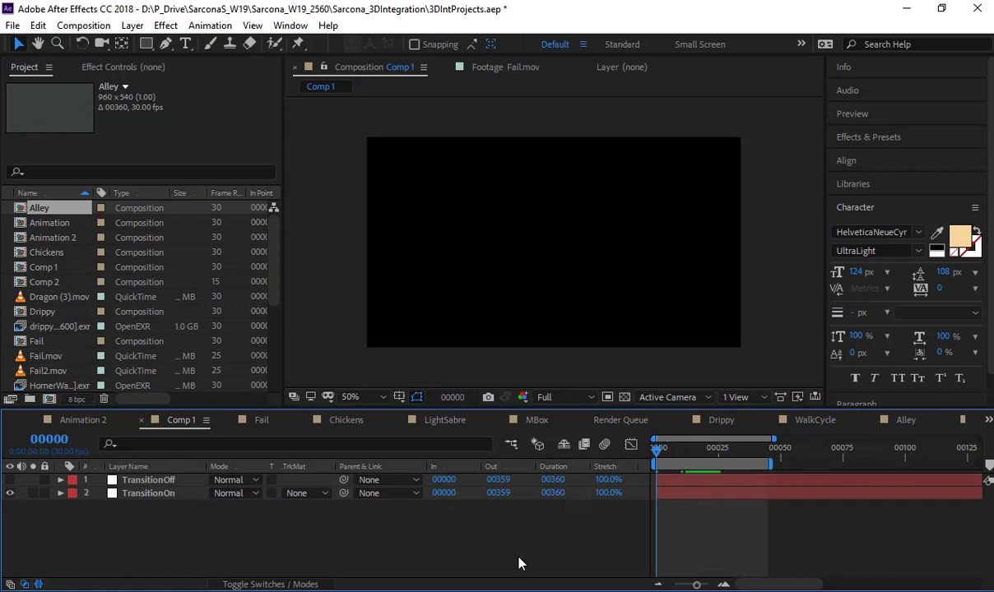
key(space)
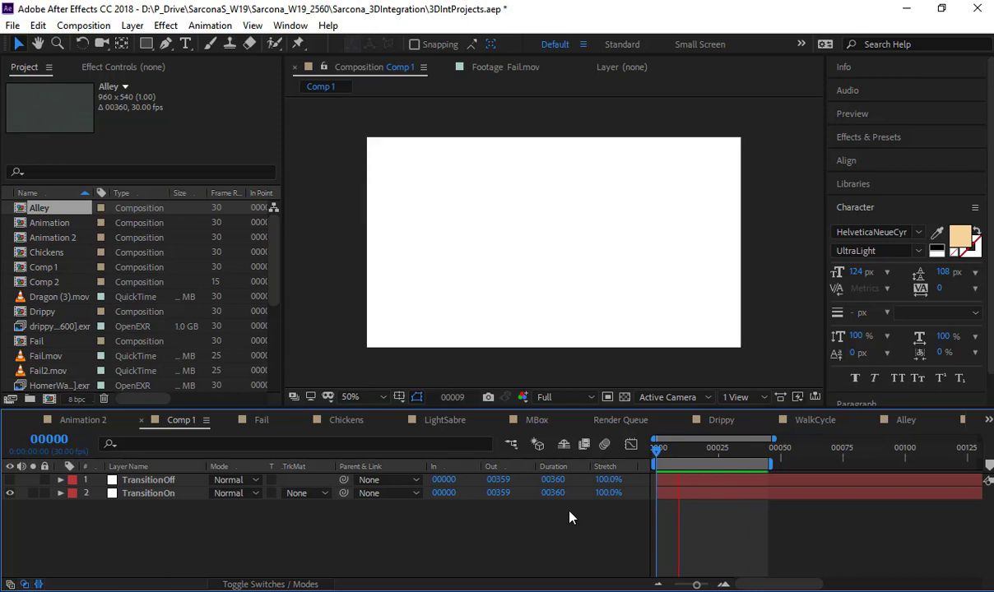
Stop the TransitionOn preview, switch to Nuke, and move the Read21 node farther above TimeOffset8
key(space)
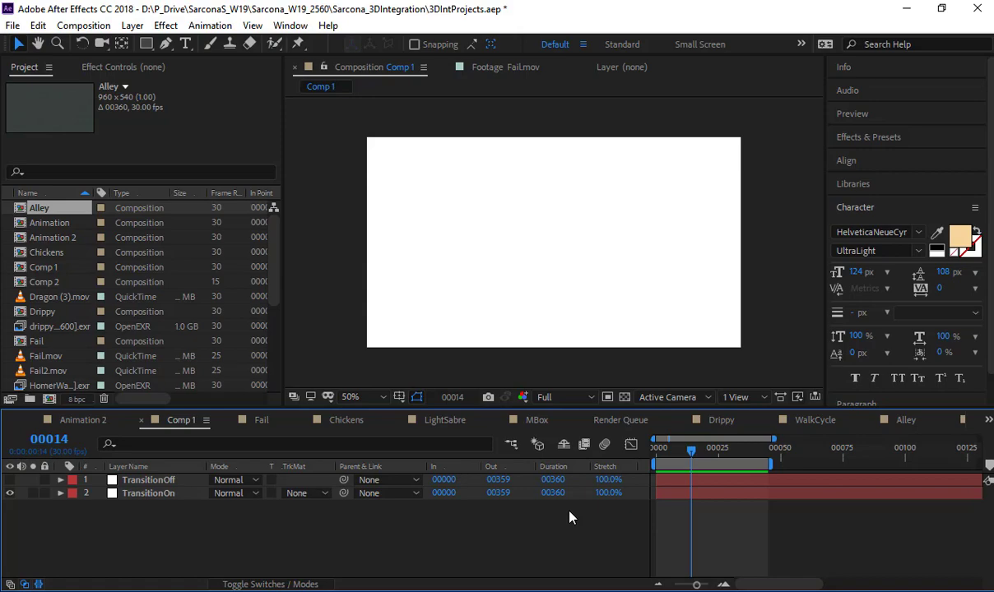
key(alt+Tab)
middle_drag(277, 397, 383, 416)
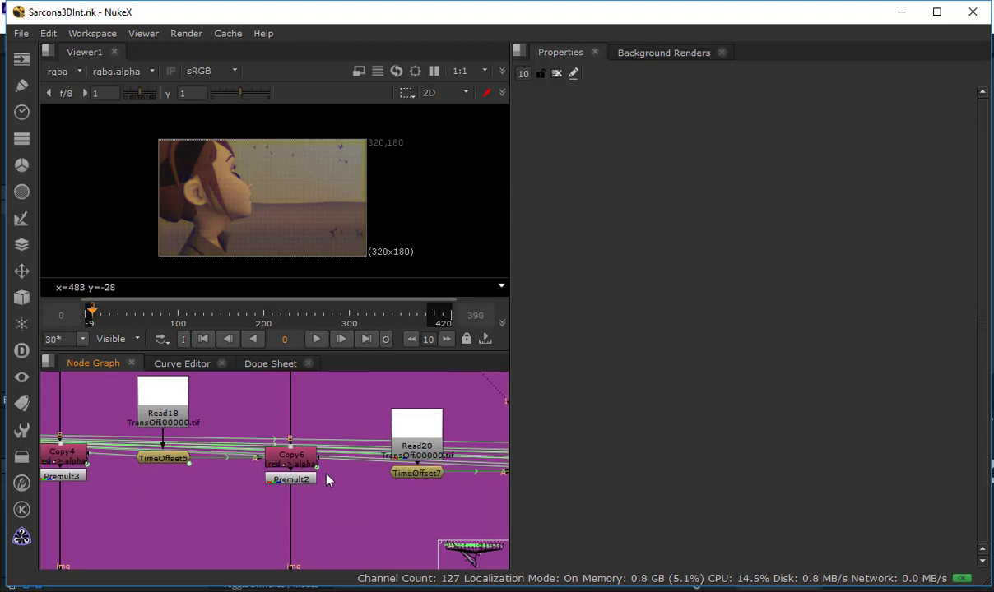
middle_drag(298, 469, 198, 474)
drag(263, 485, 263, 442)
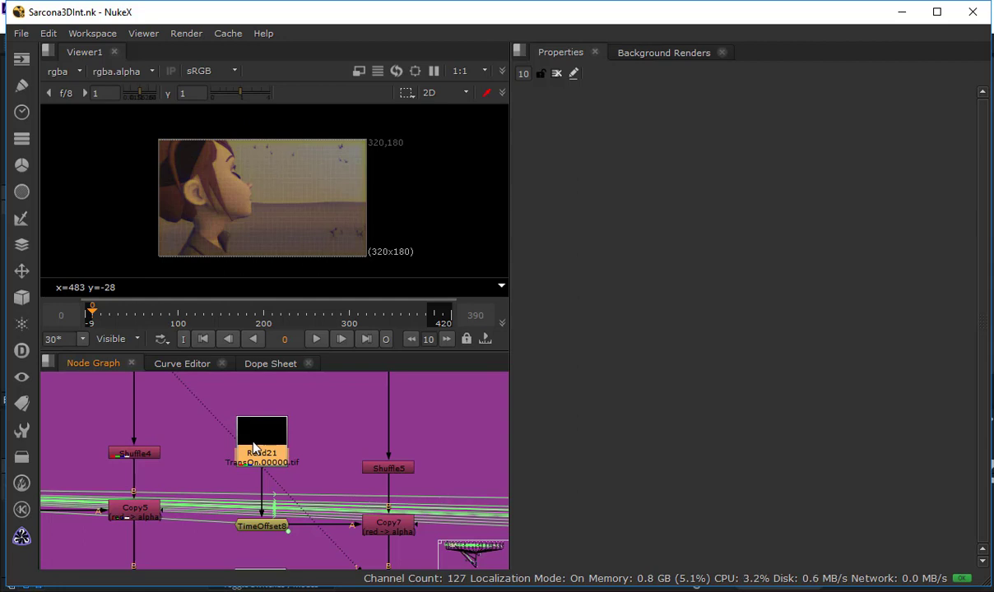
Show the Read8 drone footage in the viewer
middle_drag(356, 452, 196, 503)
middle_drag(242, 375, 222, 475)
click(219, 470)
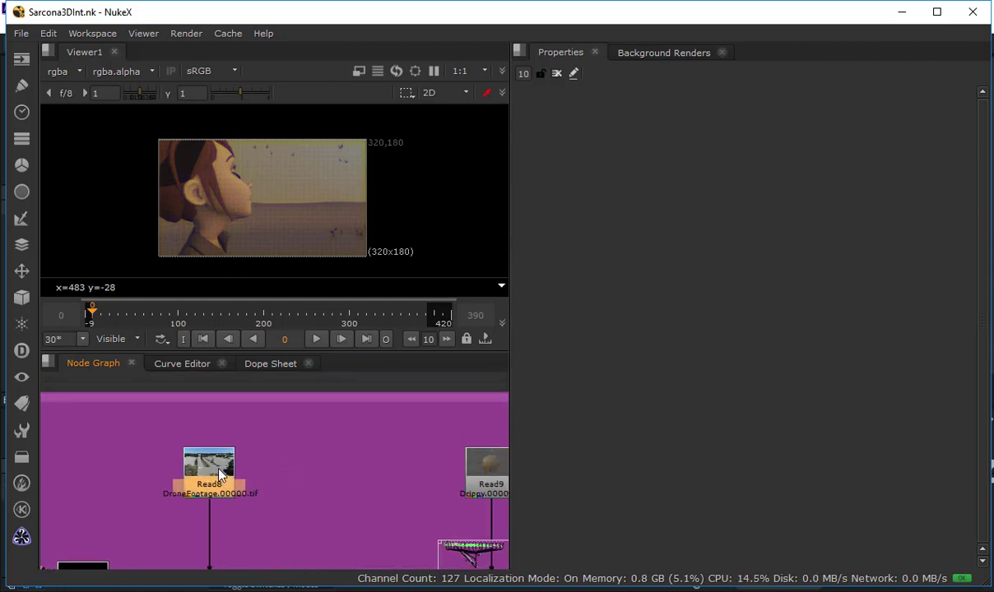
key(1)
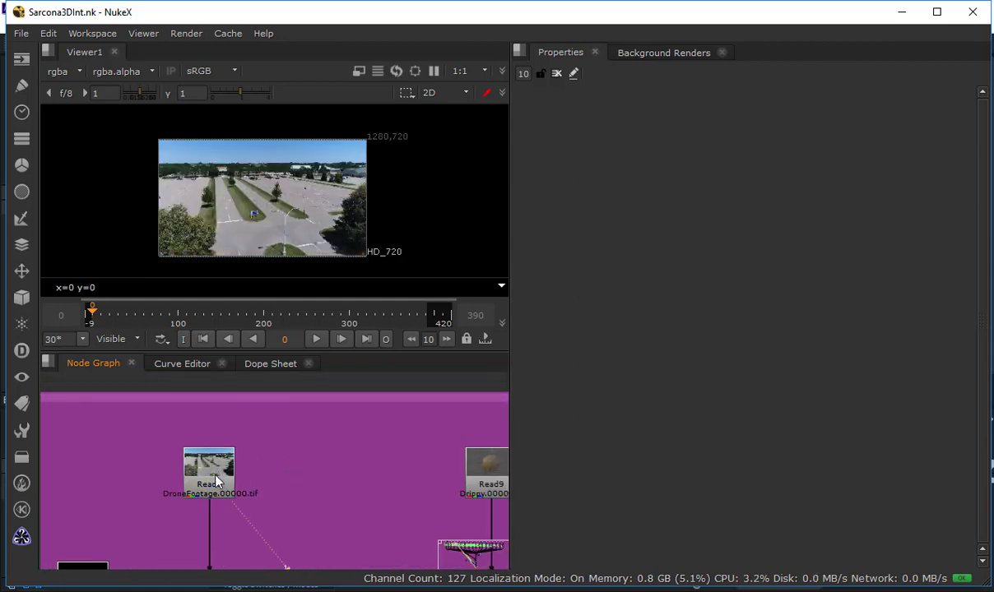
Branch a Grade node off Read8 and set its channels to alpha
key(g)
drag(222, 471, 276, 525)
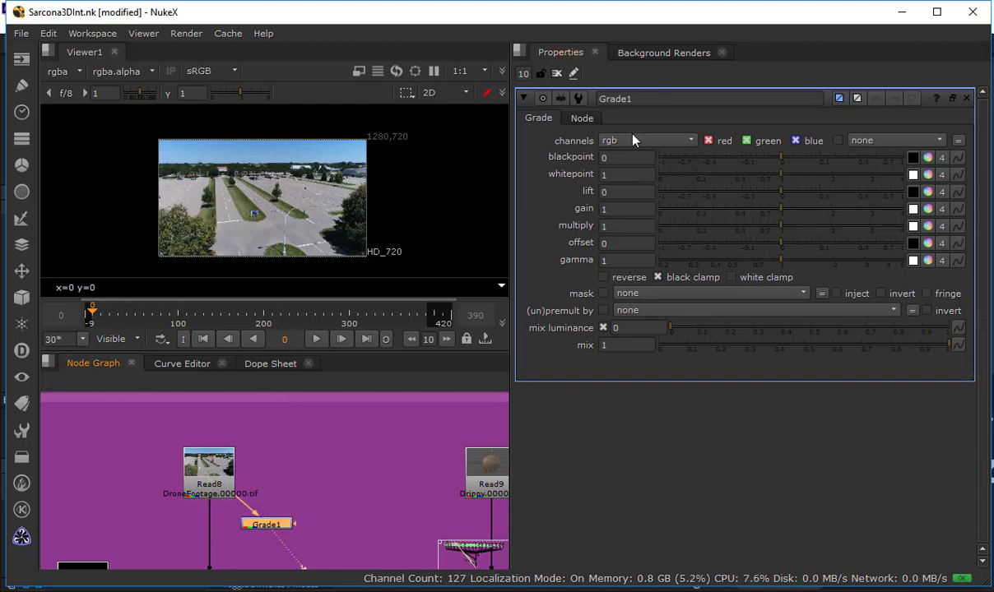
click(605, 139)
click(632, 214)
click(339, 477)
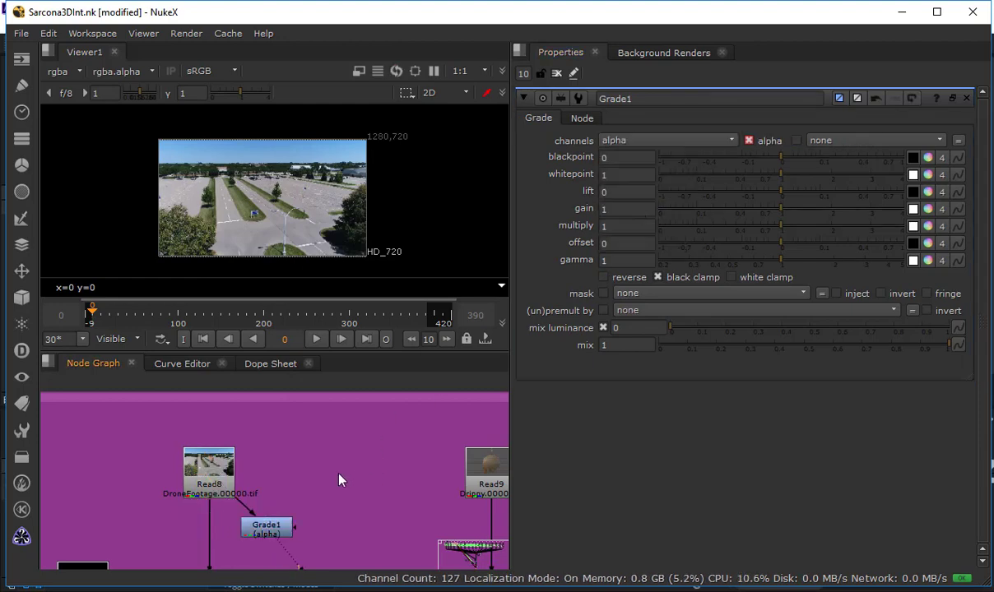
Insert a Shuffle node between Read8 and Grade1 and set its alpha output to 1
key(Tab)
text(su)
click(286, 489)
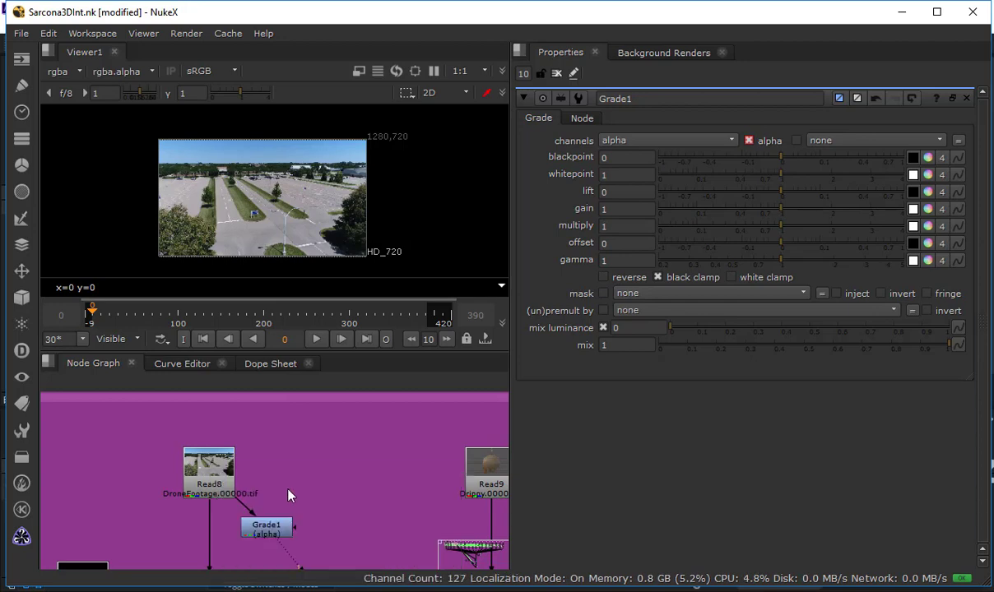
drag(329, 471, 248, 509)
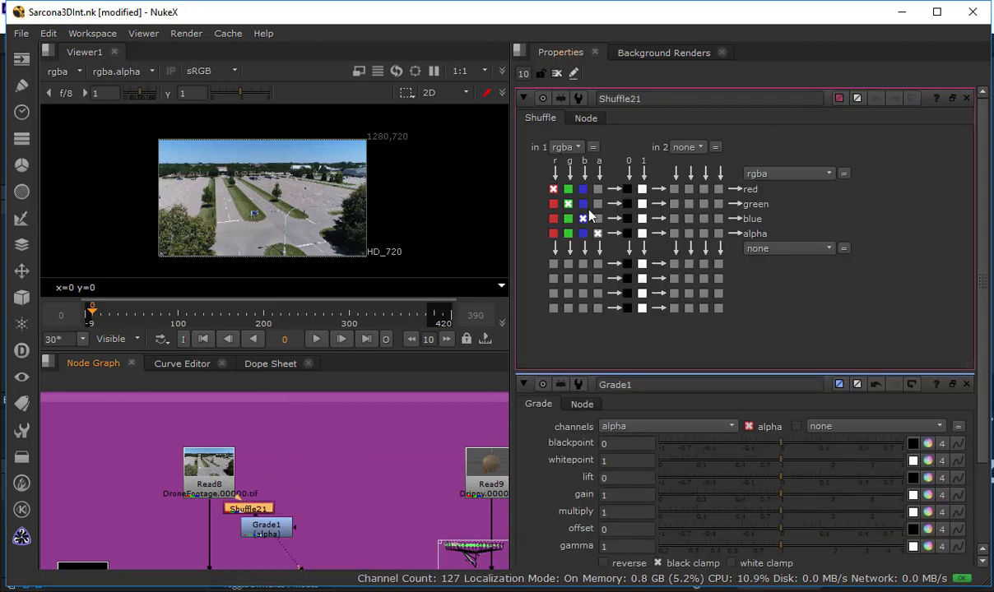
click(642, 233)
Add a Premult node after Grade1
click(284, 531)
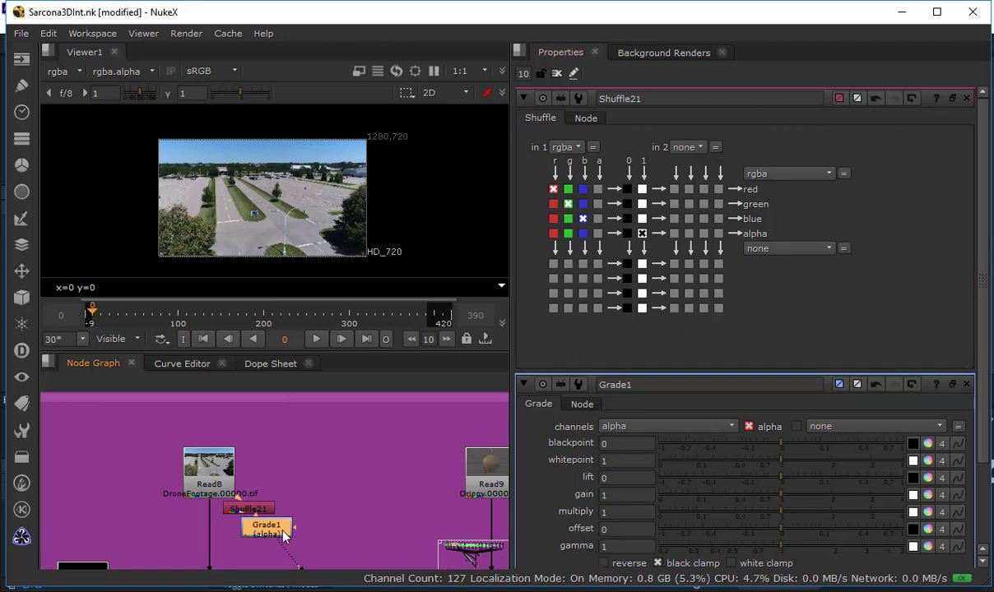
click(352, 389)
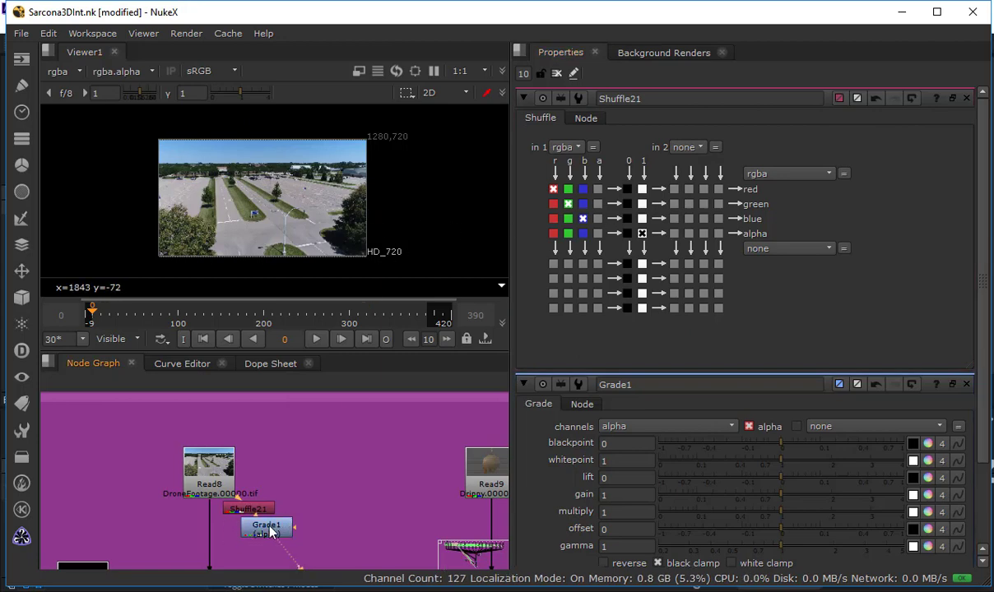
key(Tab)
text(premul)
key(Return)
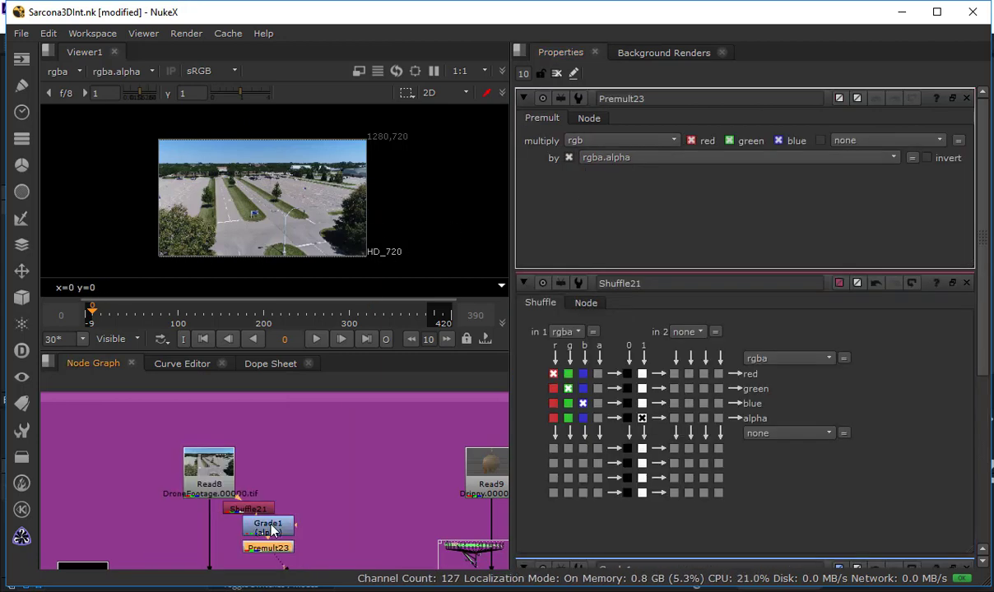
Test the Grade1 alpha gain on the drone footage at 0 and at 0.04
double_click(266, 527)
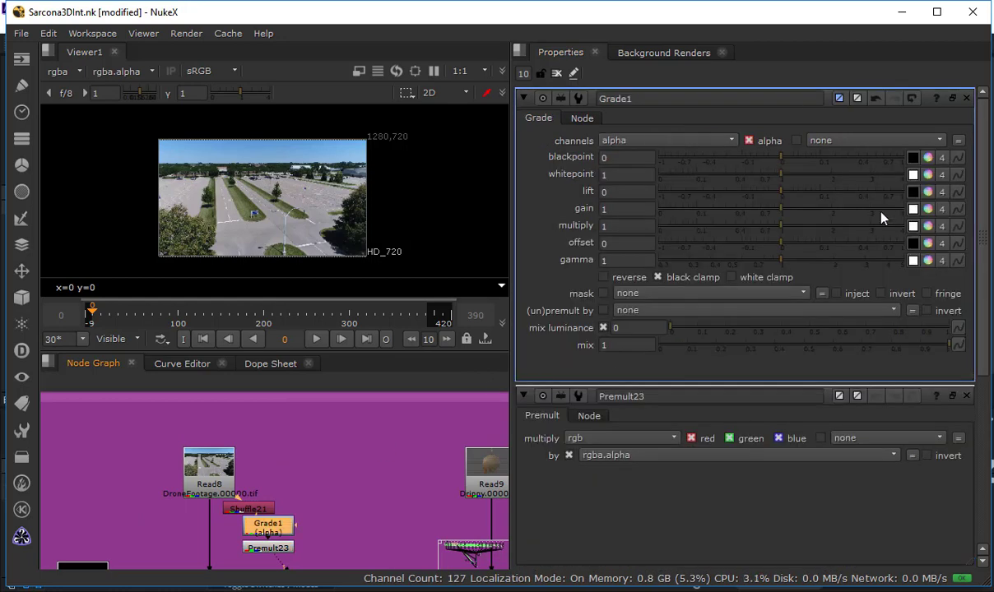
drag(698, 208, 594, 213)
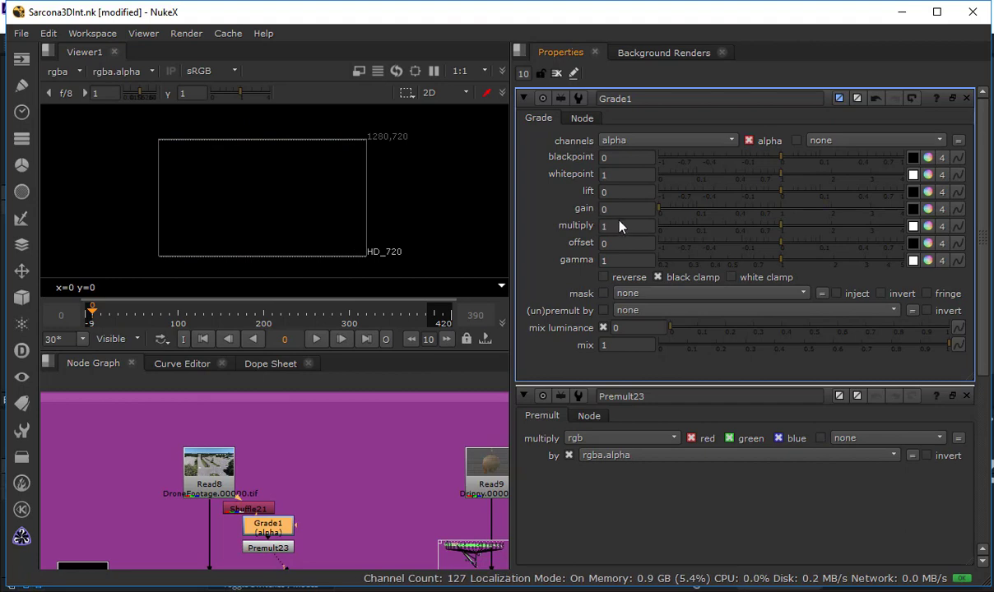
drag(652, 231, 683, 227)
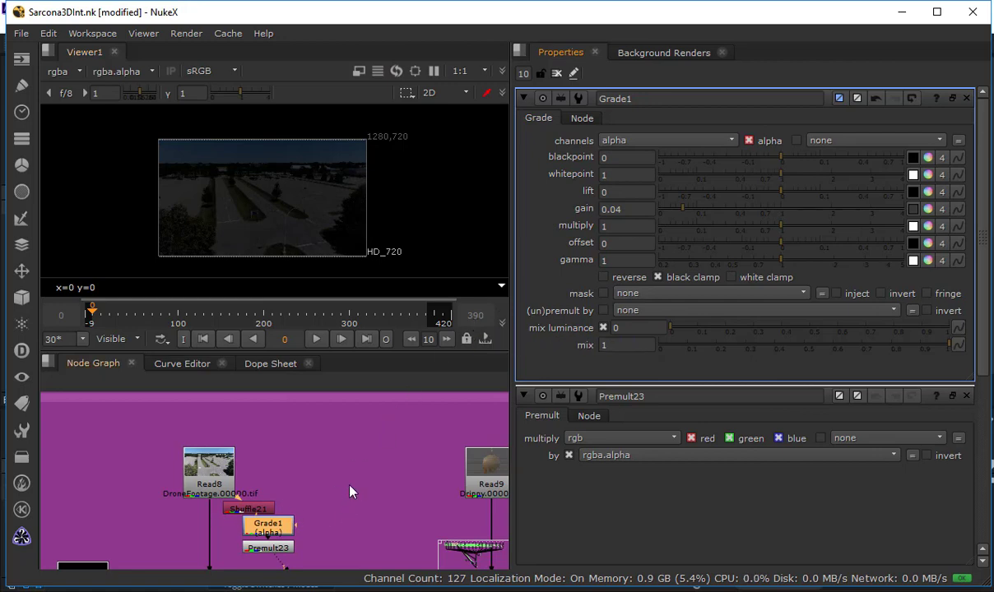
Delete the Shuffle, Grade and Premult test nodes branching off Read8
drag(340, 455, 204, 550)
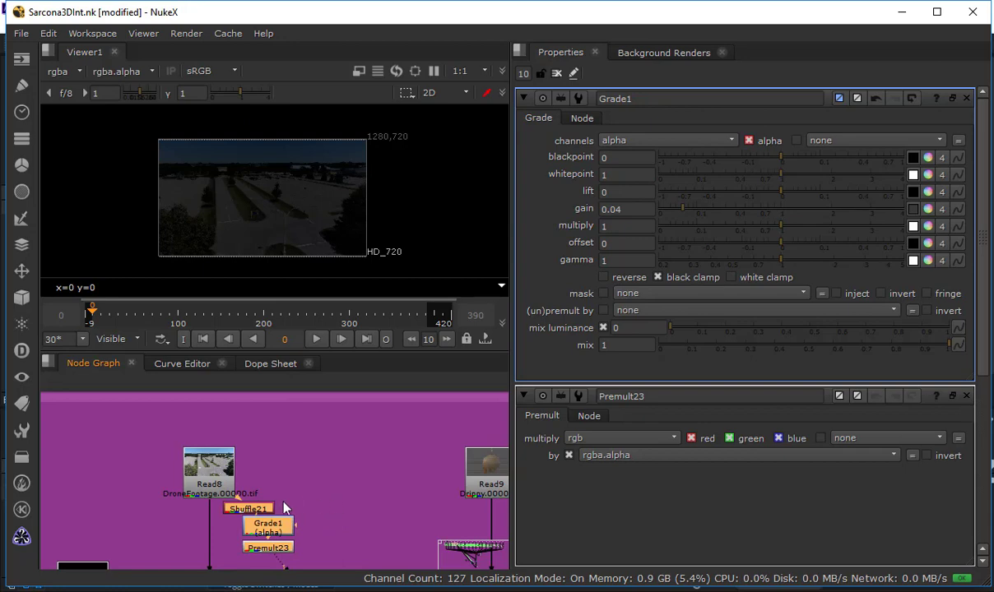
key(Delete)
Move Shuffle5 directly beneath Read8 and open its properties, keeping its alpha output set to 1
scroll(340, 501, down, 2)
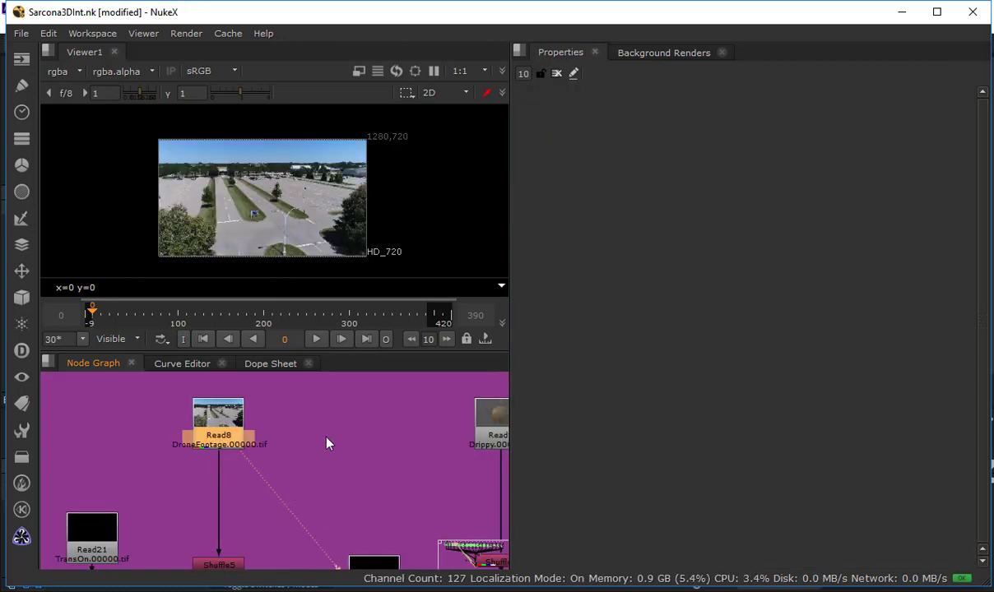
scroll(328, 443, down, 2)
middle_drag(272, 440, 304, 467)
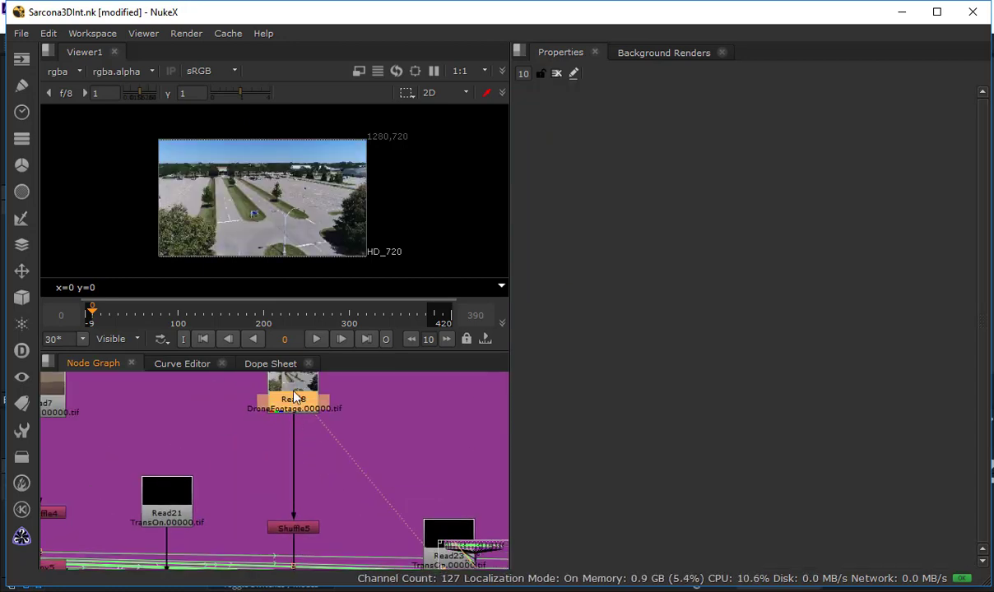
shift+click(293, 392)
drag(299, 533, 301, 442)
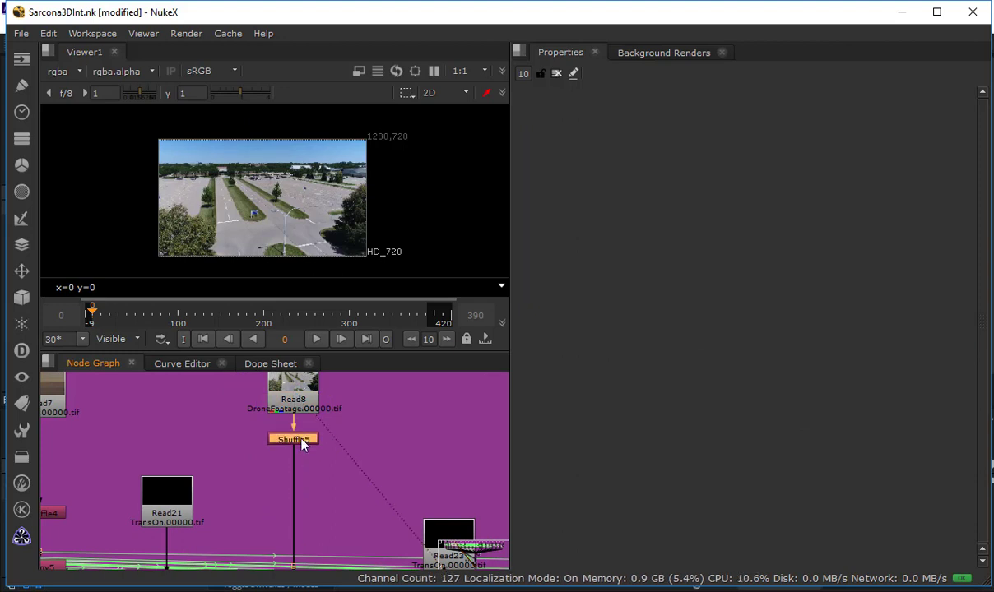
double_click(301, 443)
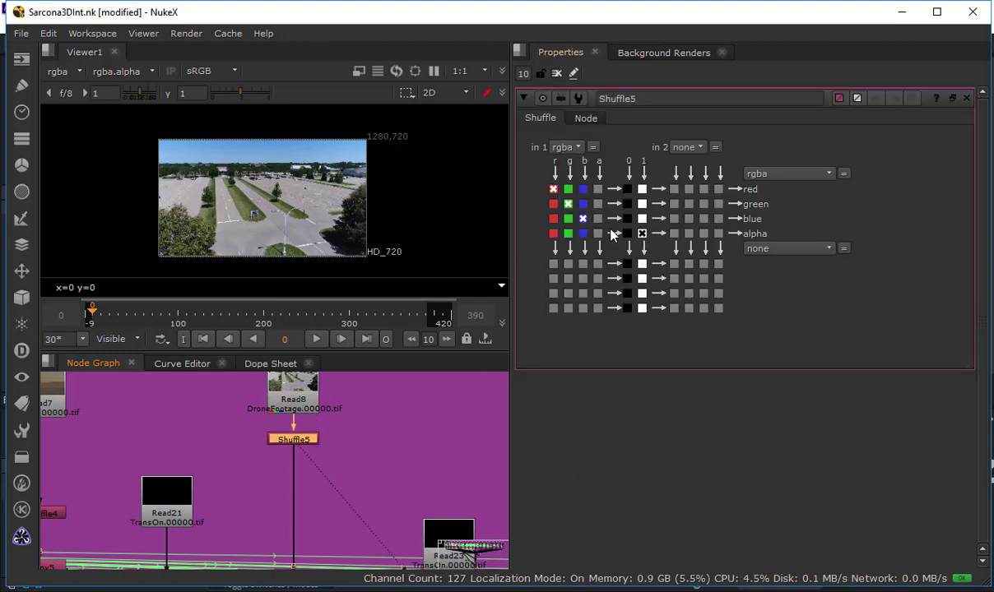
click(642, 234)
View the Read21 TransOn sequence and scrub through its wipe between frames -2 and 14
middle_drag(322, 450, 351, 358)
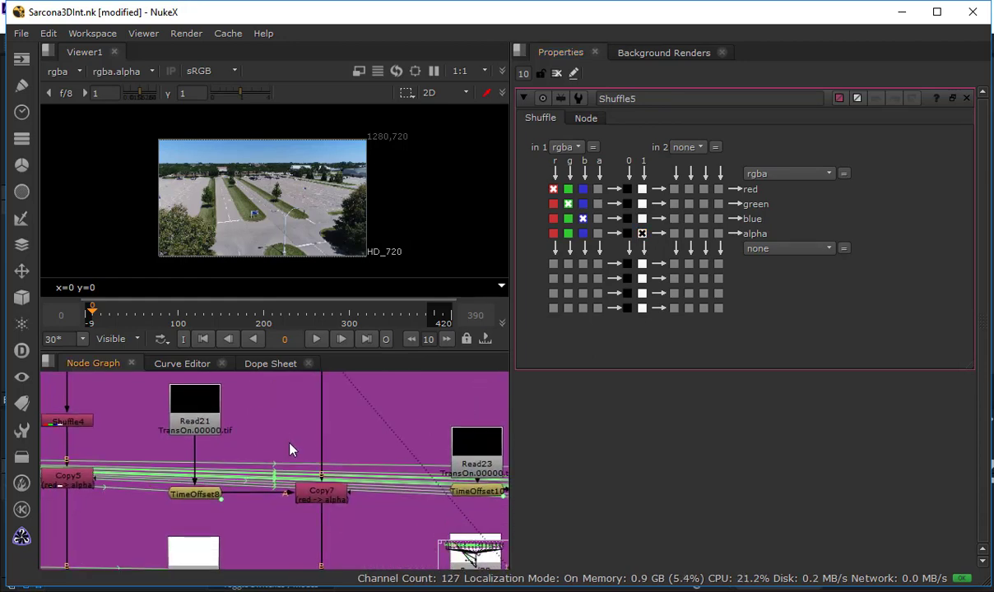
drag(208, 413, 208, 418)
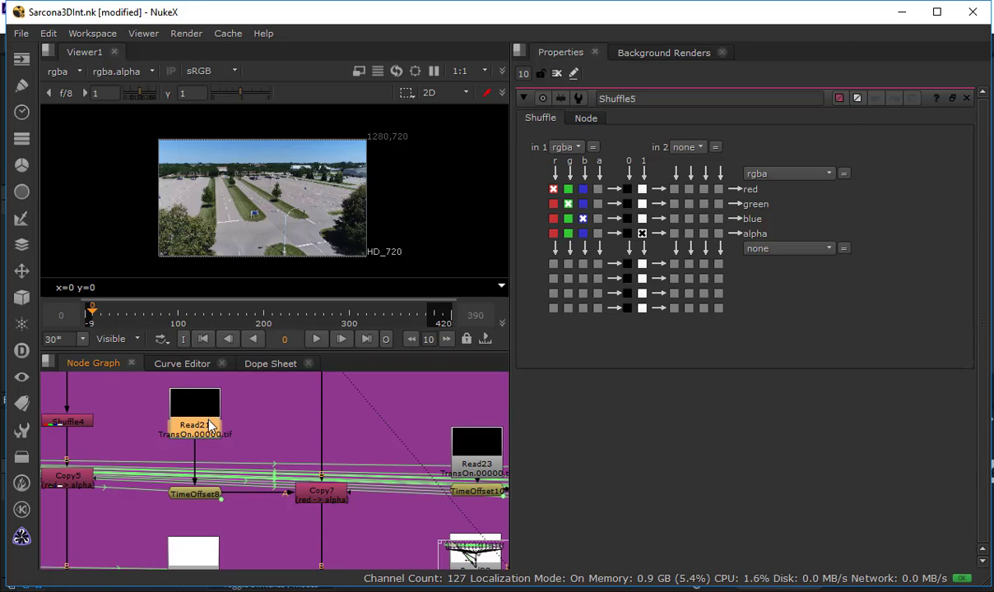
key(1)
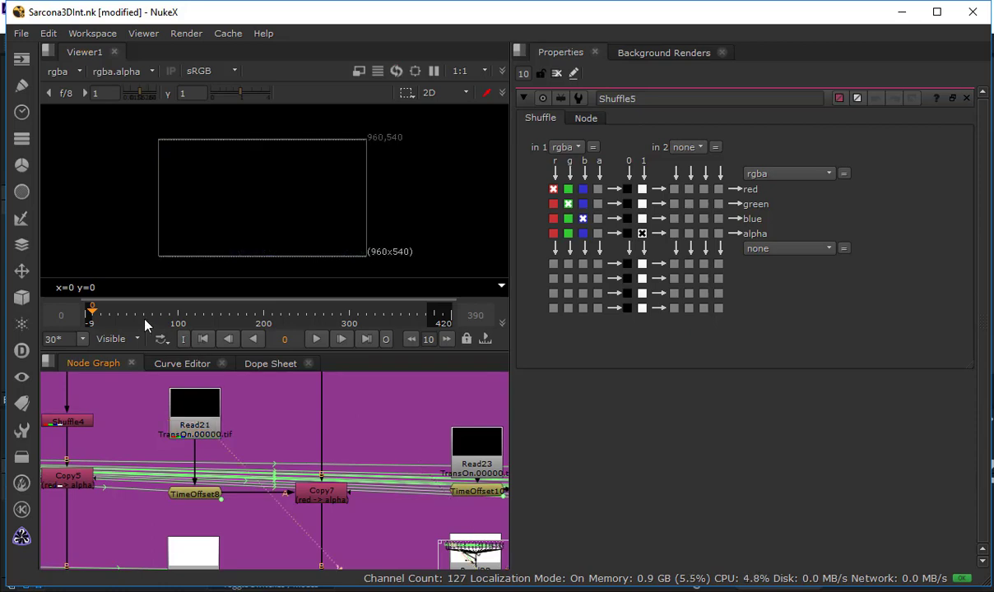
click(102, 319)
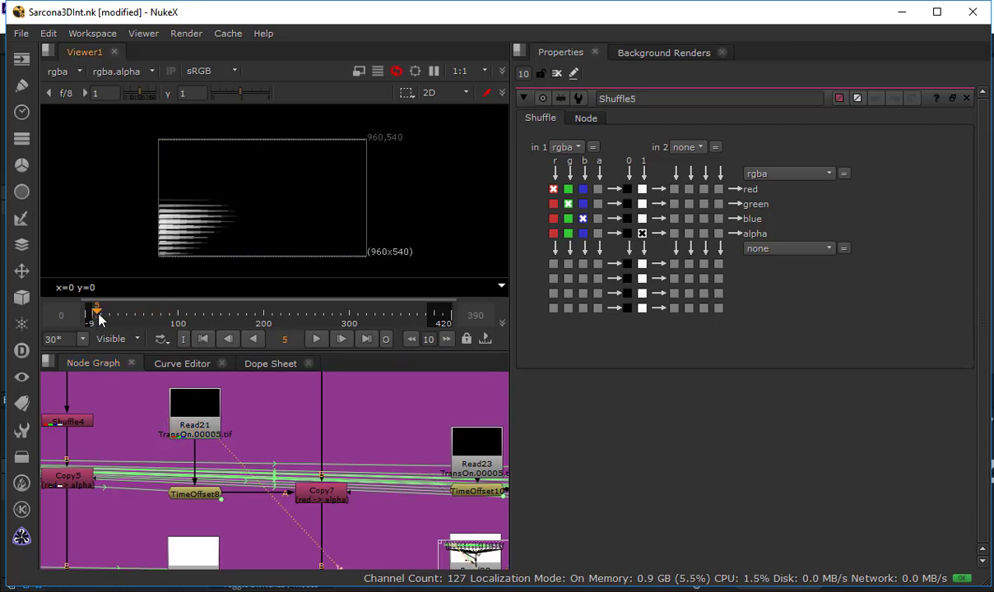
click(98, 317)
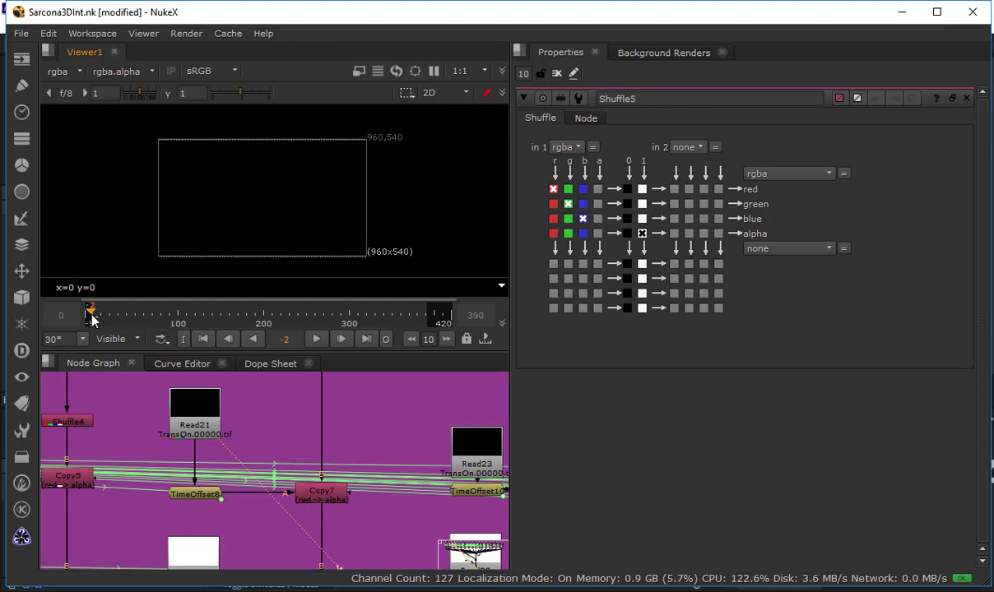
drag(98, 319, 107, 321)
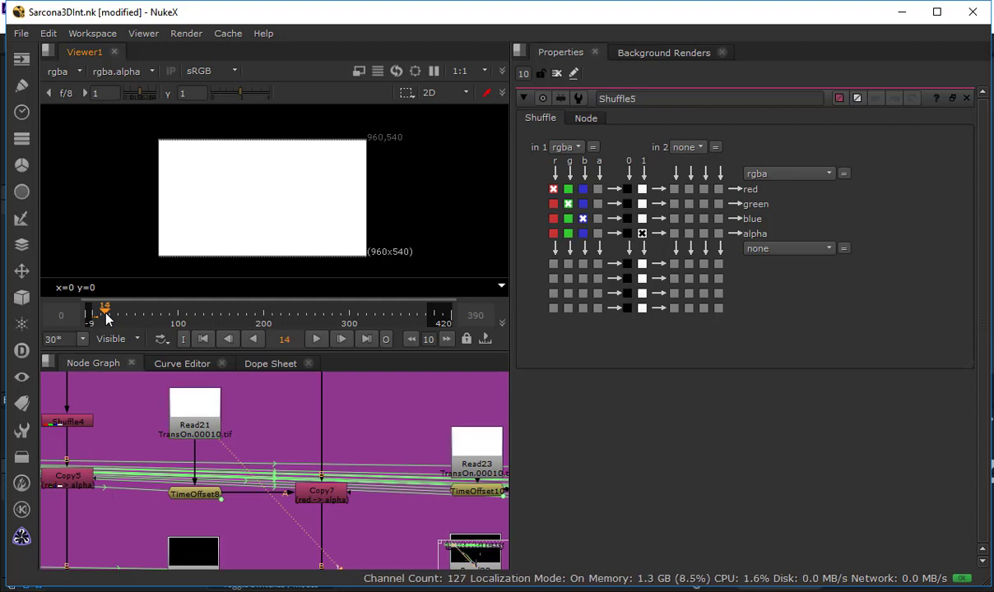
Move TimeOffset8 directly beneath Read21, open its properties, and play the delayed TransOn wipe
drag(194, 494, 197, 459)
double_click(204, 458)
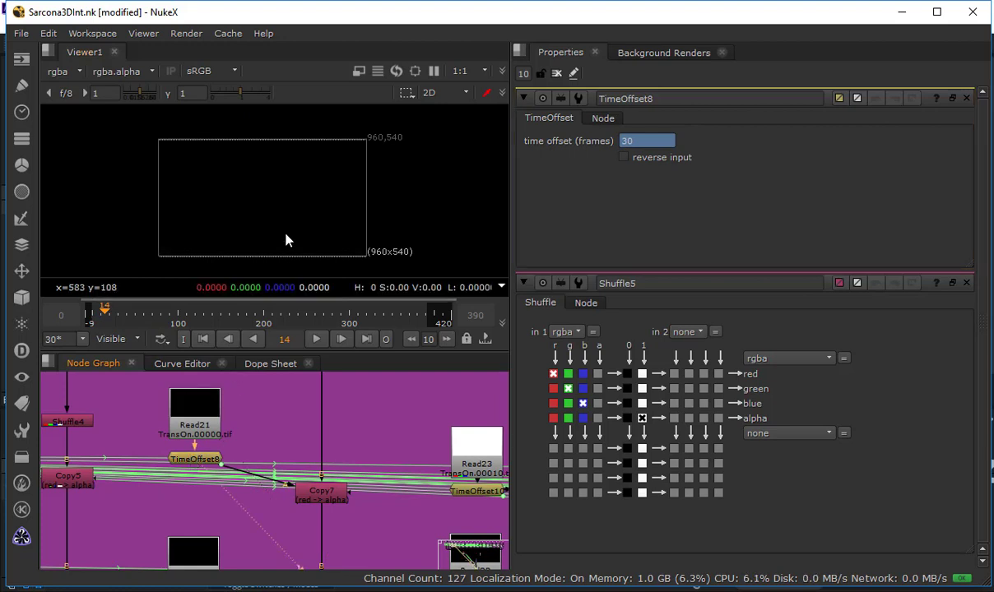
click(315, 340)
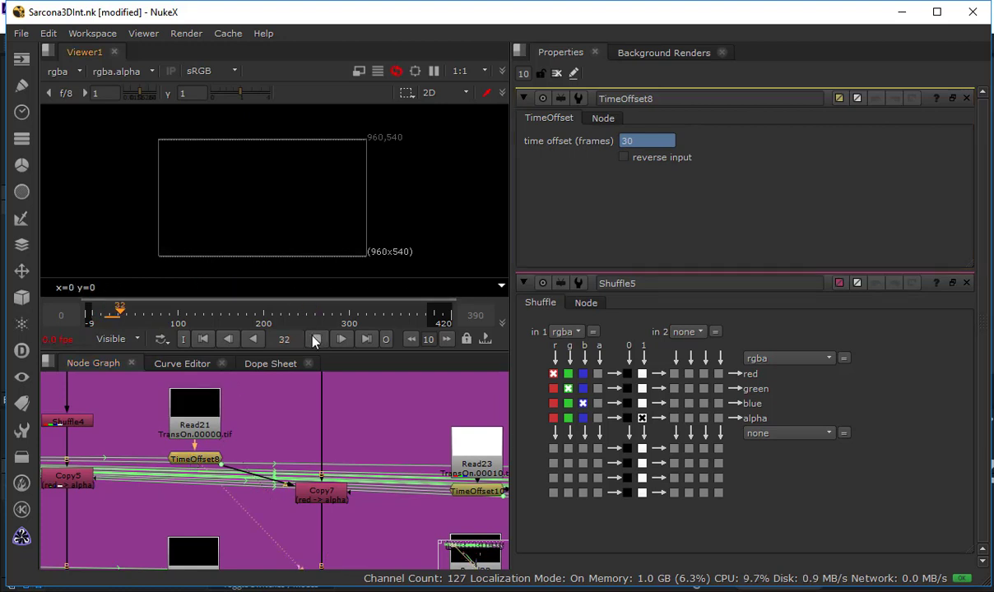
click(315, 340)
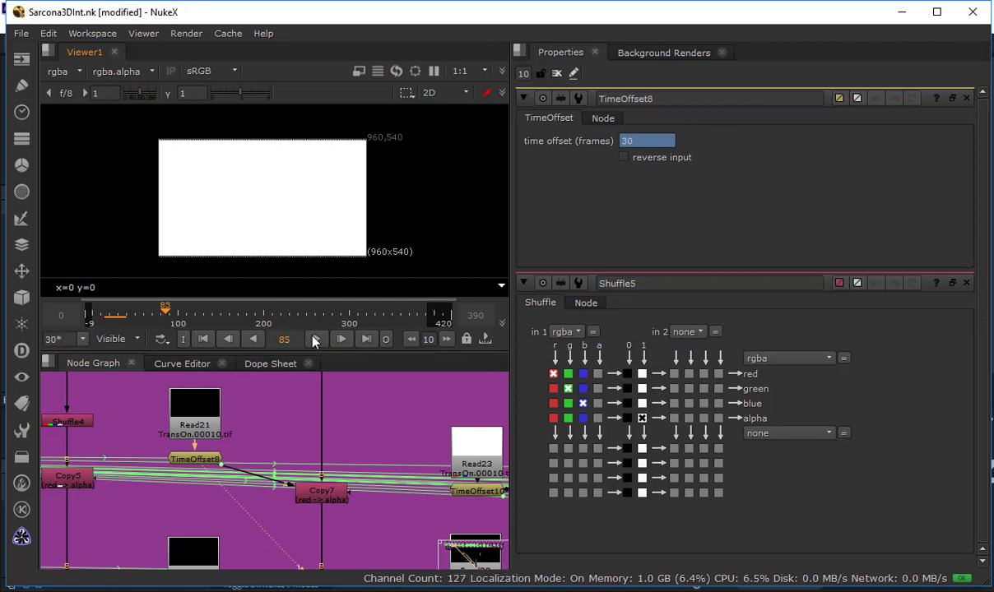
Move Copy7 level with TimeOffset8 and open its channel settings
drag(318, 502, 318, 466)
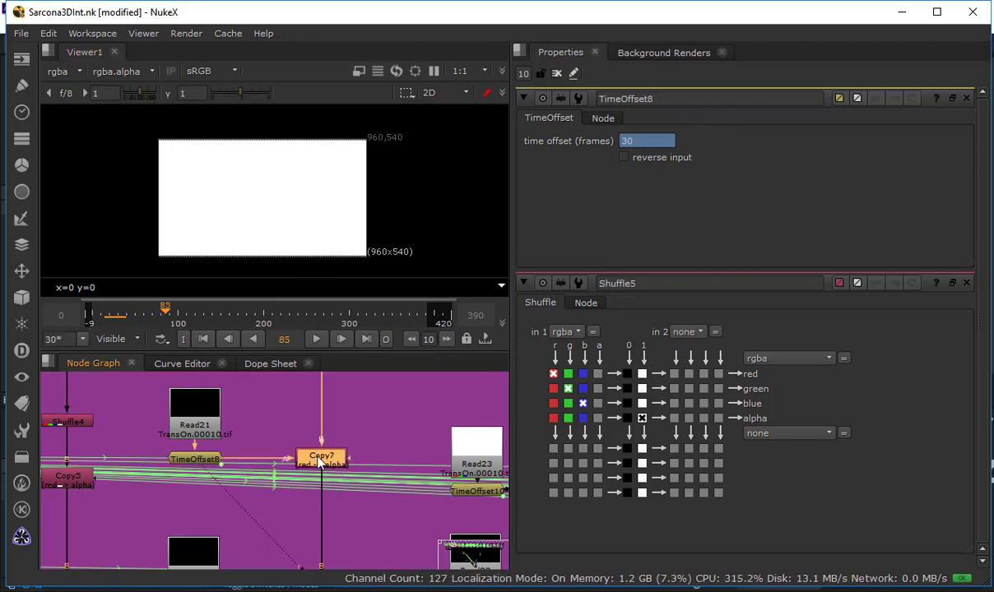
double_click(319, 458)
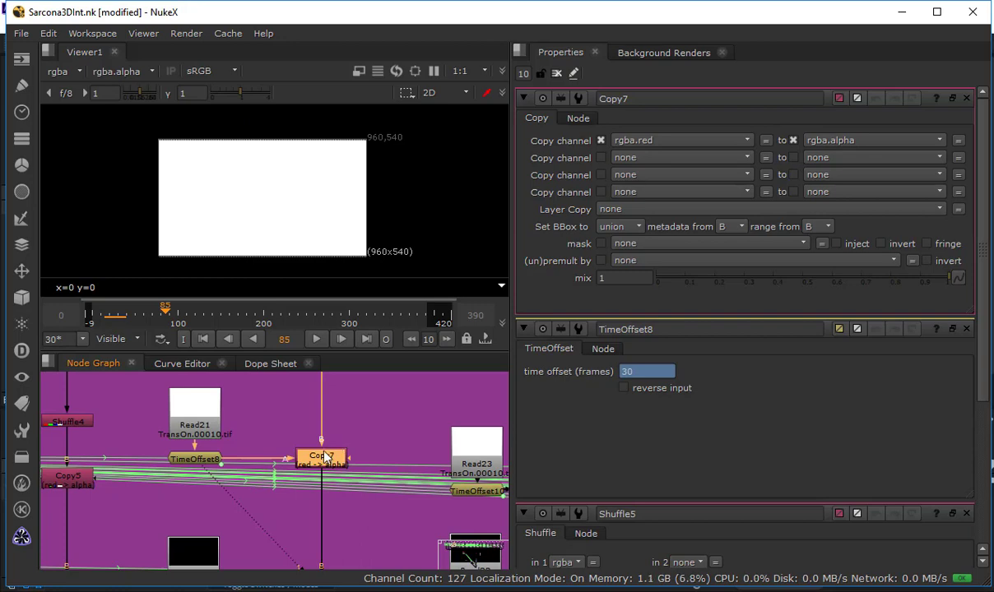
View the outputs of Shuffle5 and Copy7 in turn, and scrub the Copy7 result back to frame 44
middle_drag(276, 385, 250, 485)
click(288, 448)
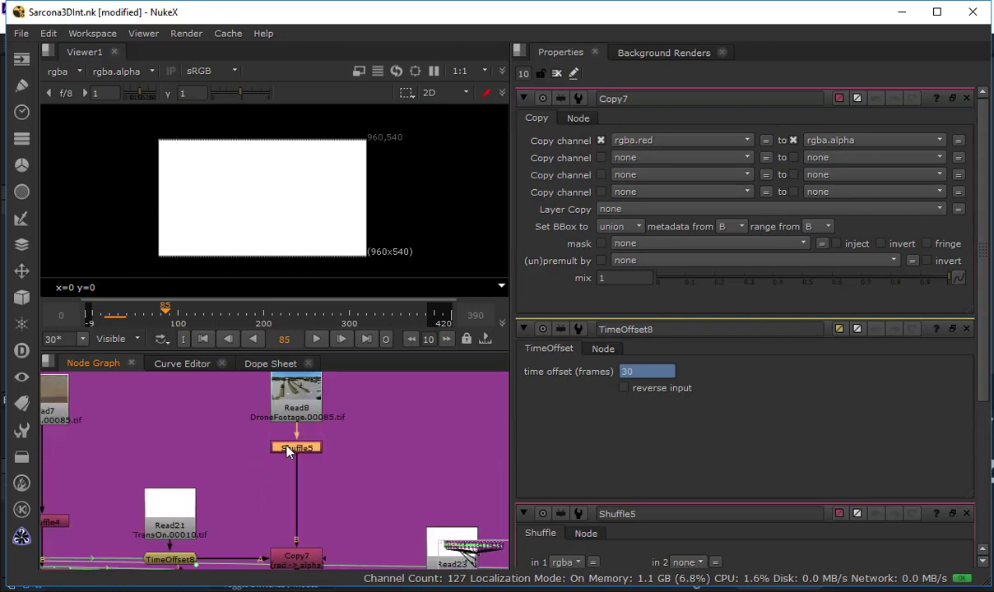
key(1)
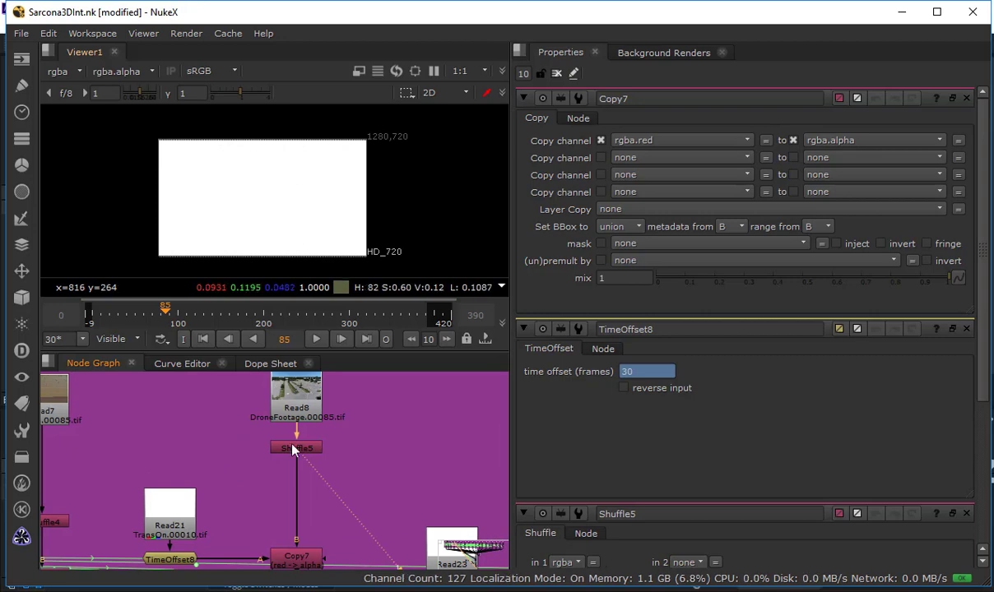
middle_drag(290, 495, 296, 420)
click(306, 485)
key(1)
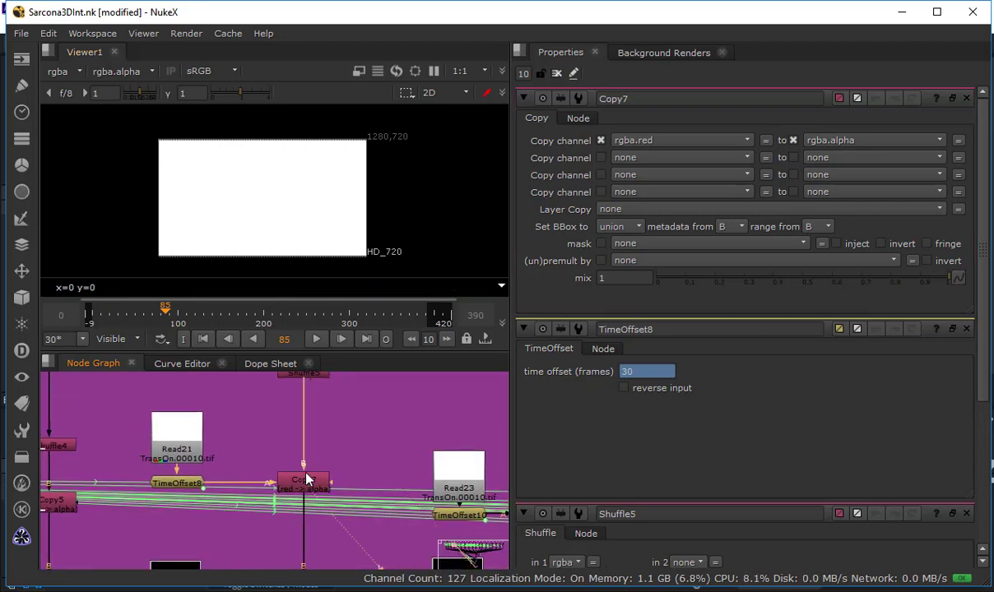
drag(152, 313, 129, 321)
middle_drag(333, 413, 334, 293)
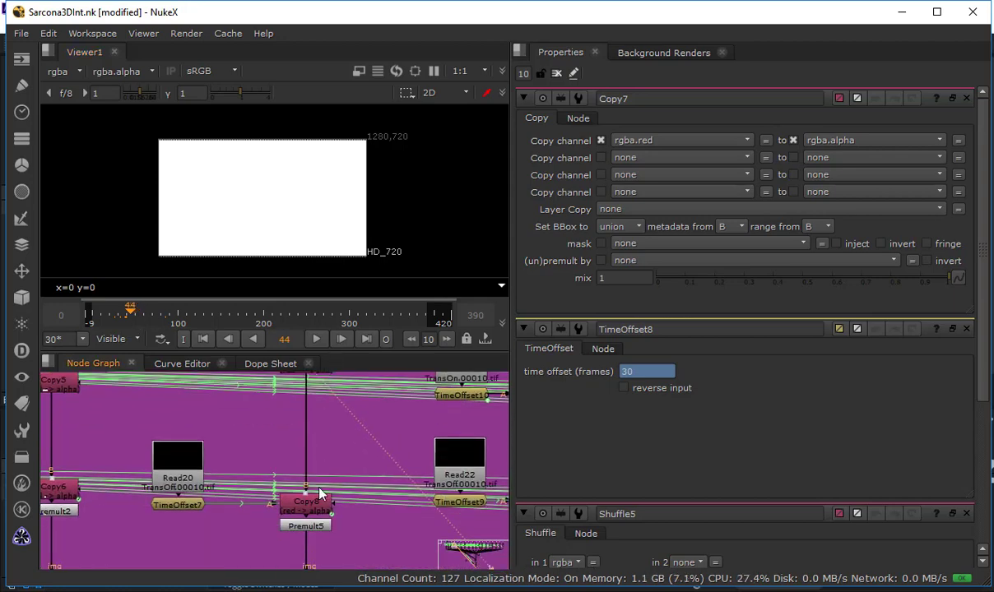
Move Read20 higher above TimeOffset7, view its TransOff sequence, and play and scrub the wipe across the opening frames
middle_drag(230, 465, 252, 451)
drag(209, 437, 211, 418)
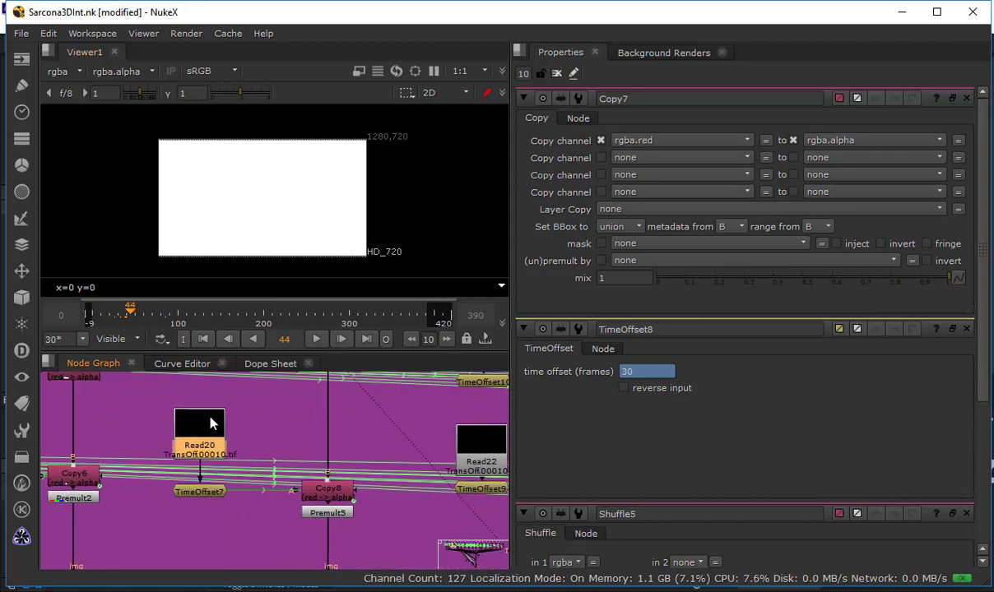
key(1)
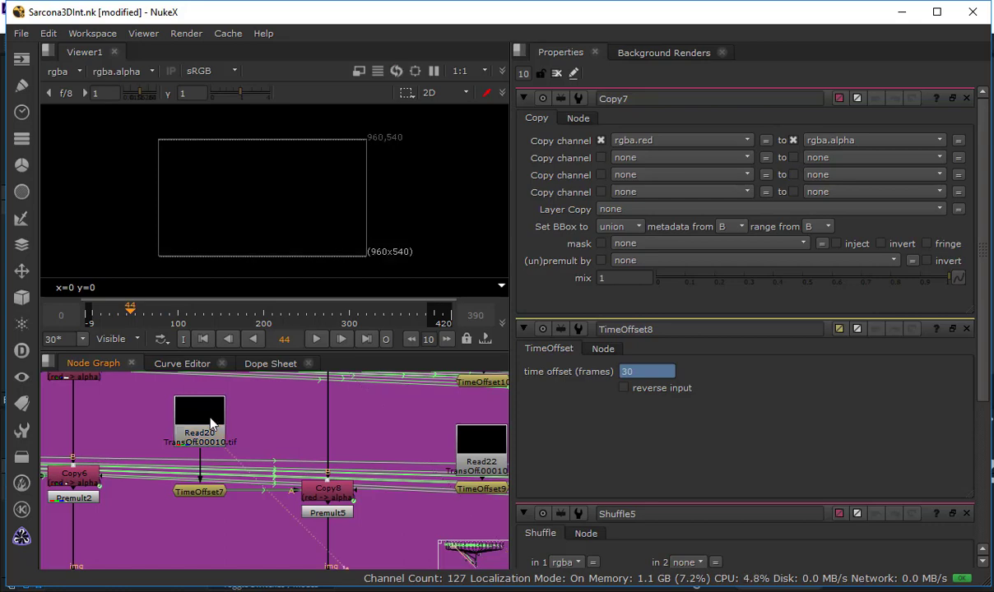
click(96, 317)
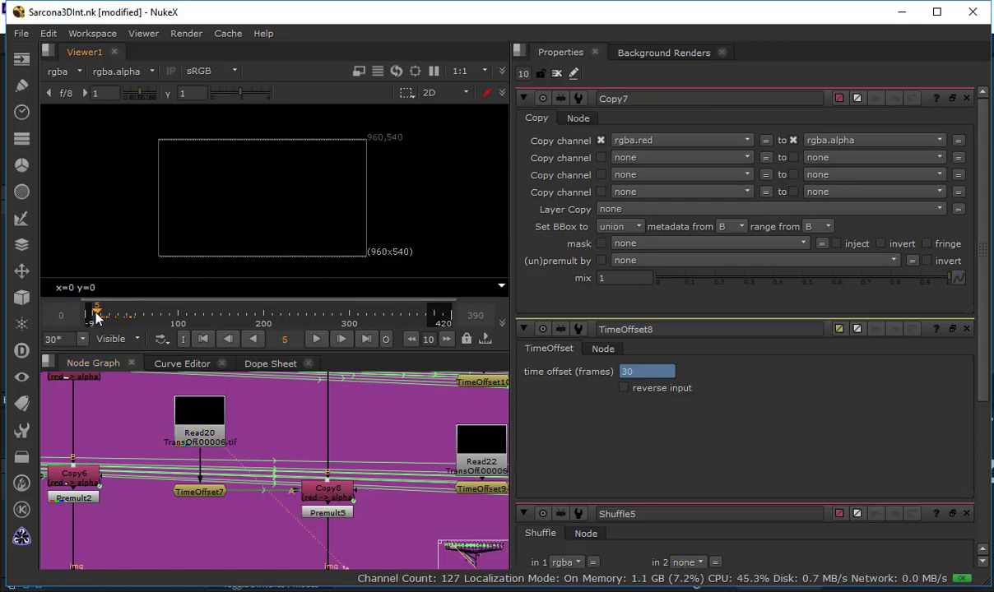
drag(96, 317, 91, 317)
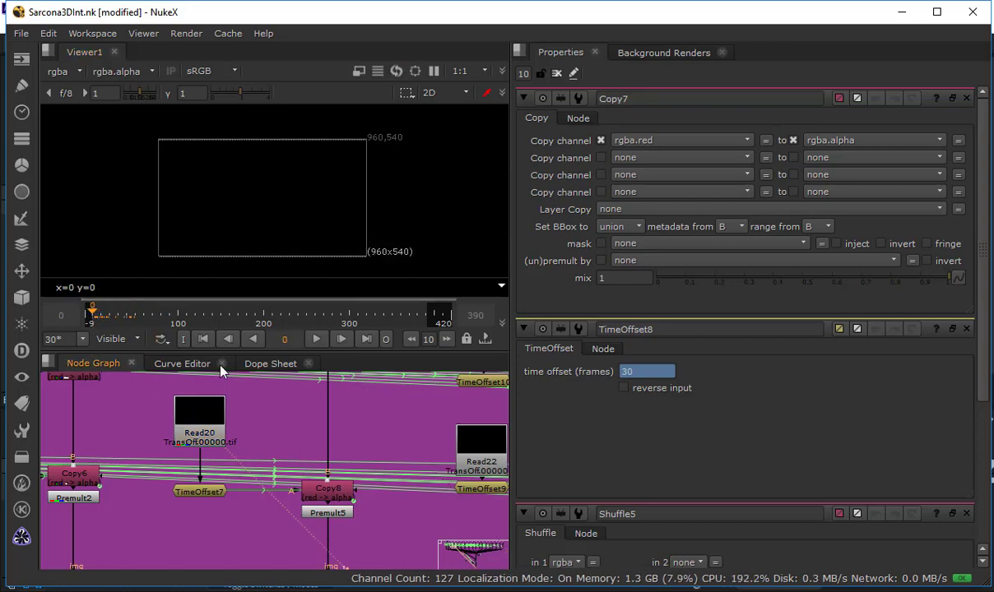
click(317, 339)
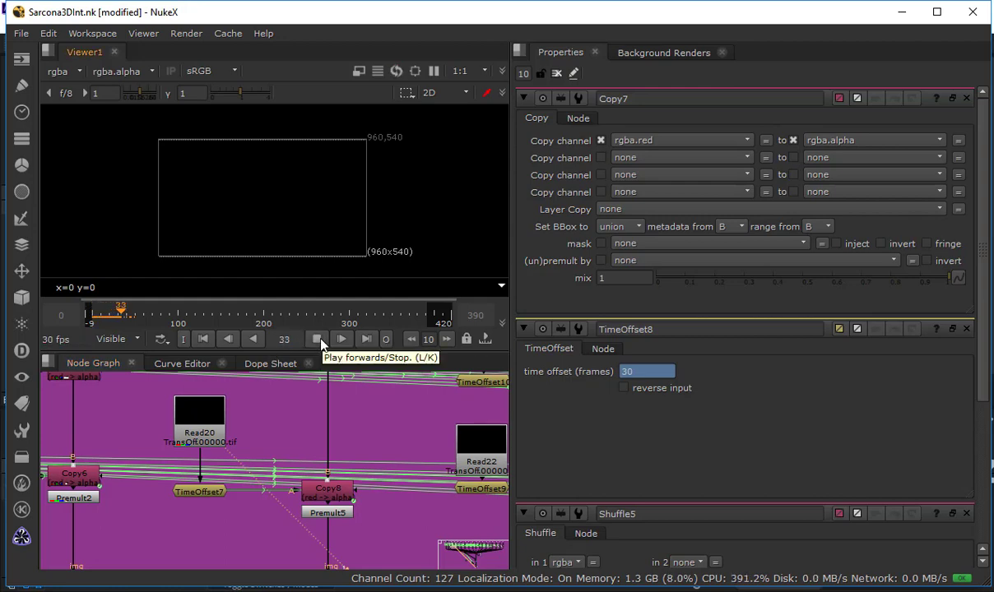
click(321, 339)
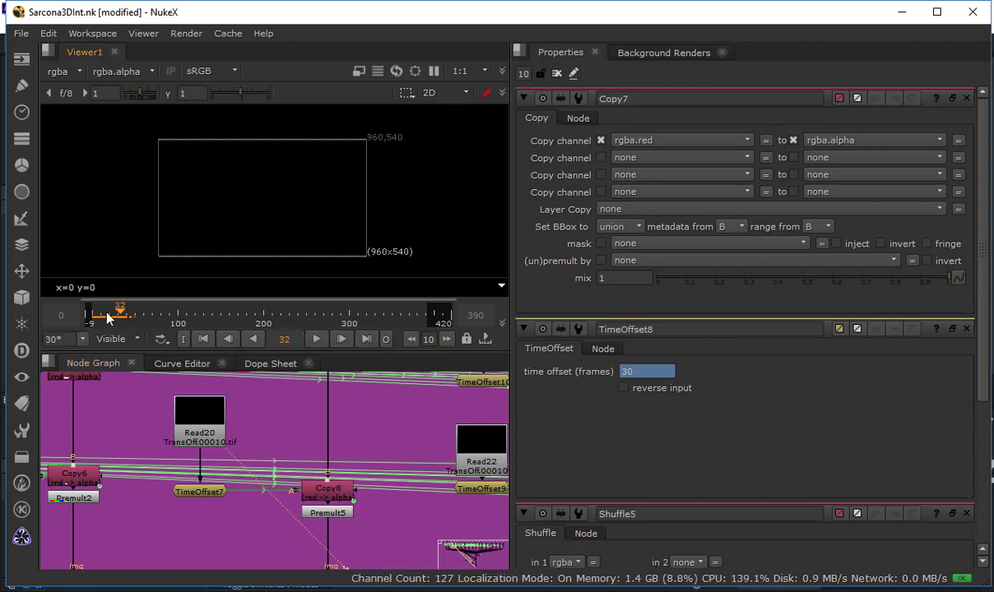
drag(107, 319, 89, 319)
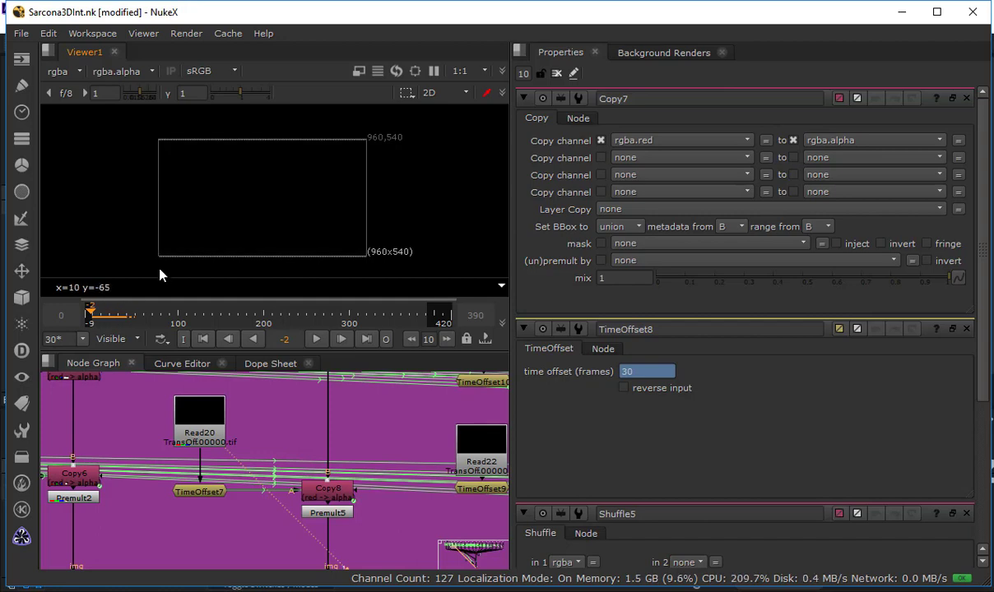
click(314, 339)
click(317, 339)
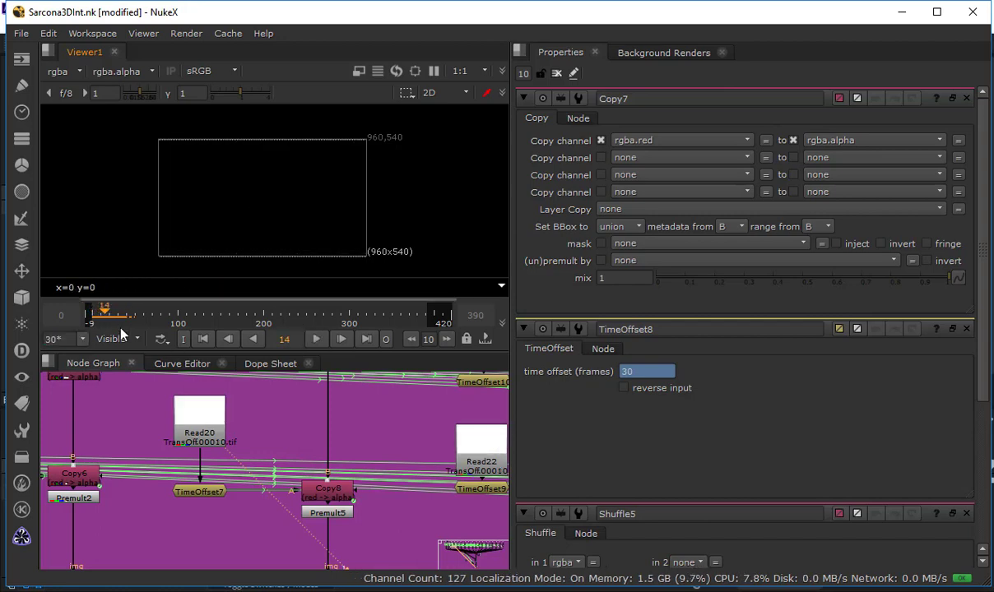
mouse_move(109, 314)
mouse_down()
mouse_move(89, 315)
mouse_move(103, 314)
mouse_up()
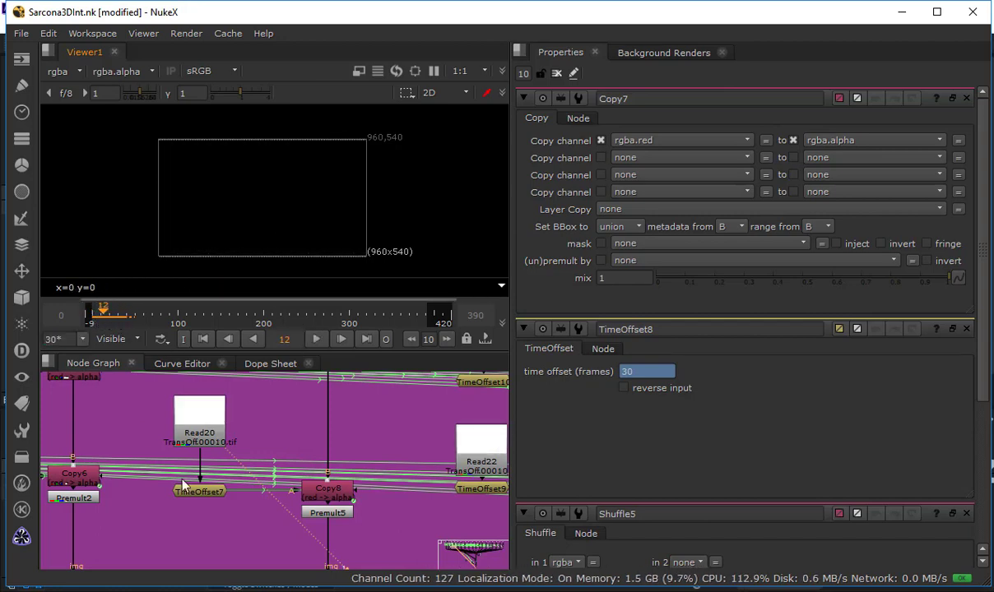
Open the properties of TimeOffset7 and Copy8, view Copy8's output, and scrub from frame 12 to 135
double_click(182, 487)
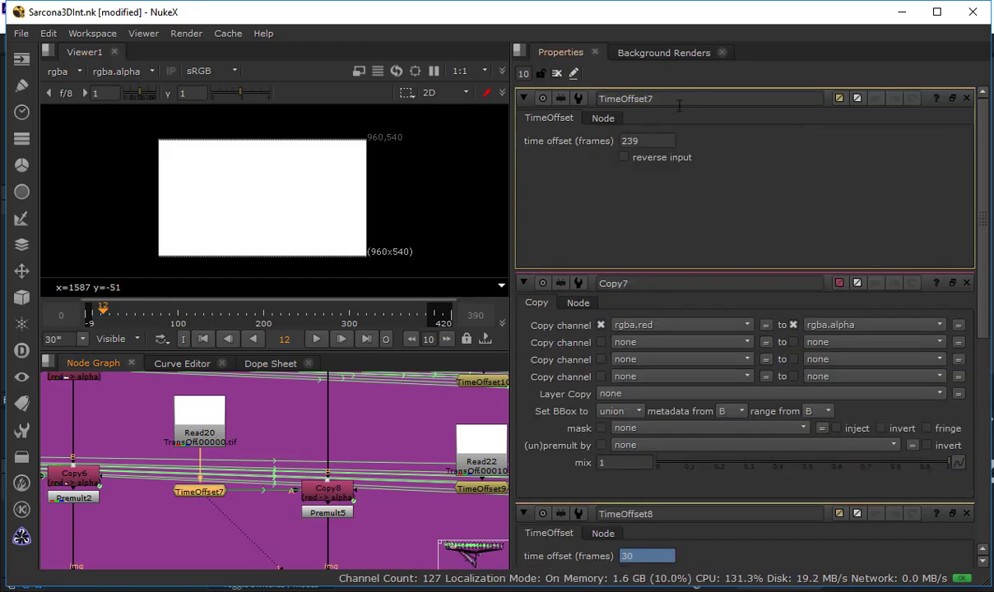
double_click(646, 141)
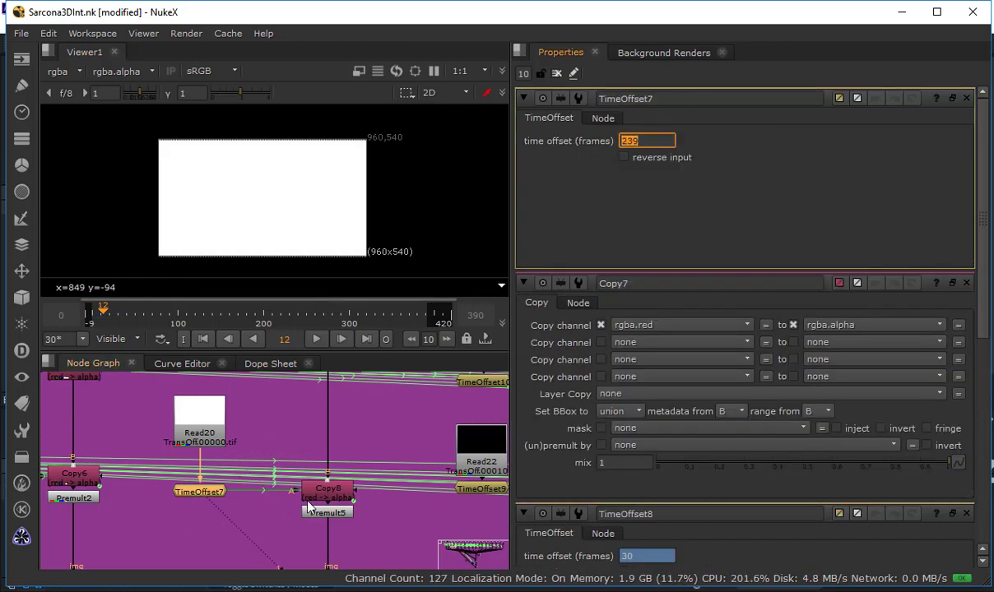
double_click(335, 490)
key(1)
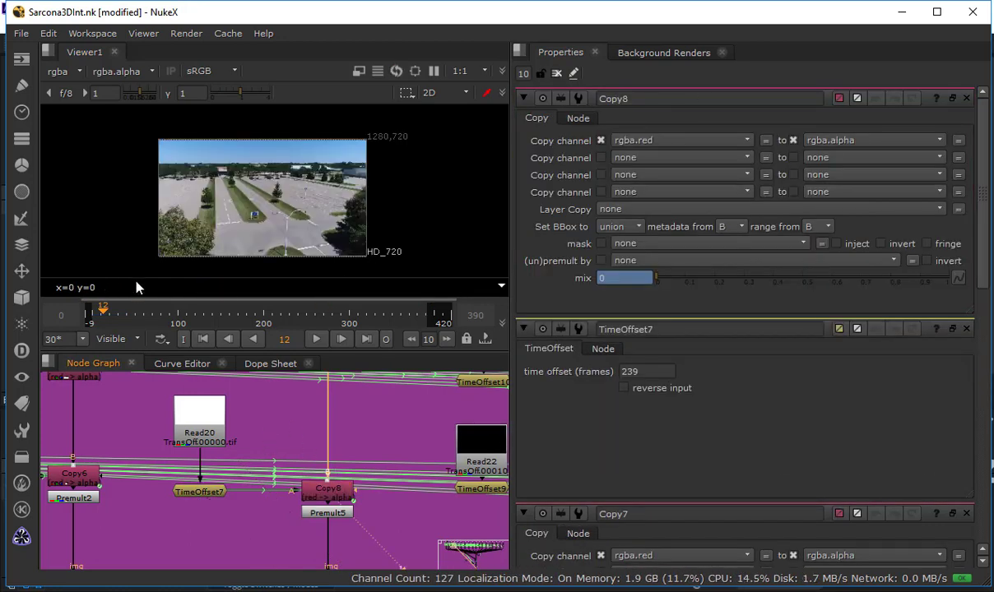
drag(105, 311, 209, 318)
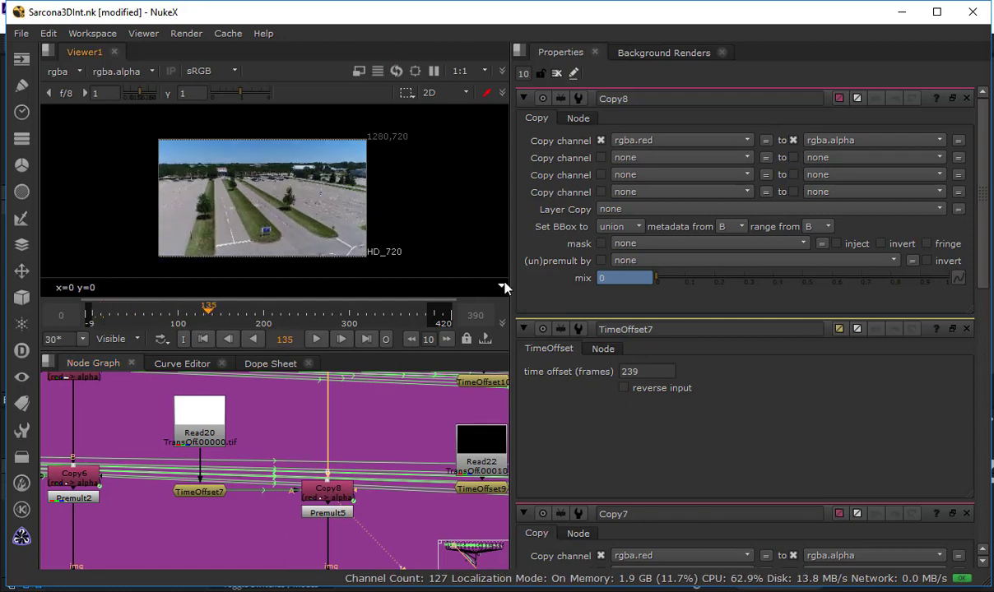
Move Copy8 slightly up toward TimeOffset7's level and scrub to frame 266 to compare its animated mix
click(631, 278)
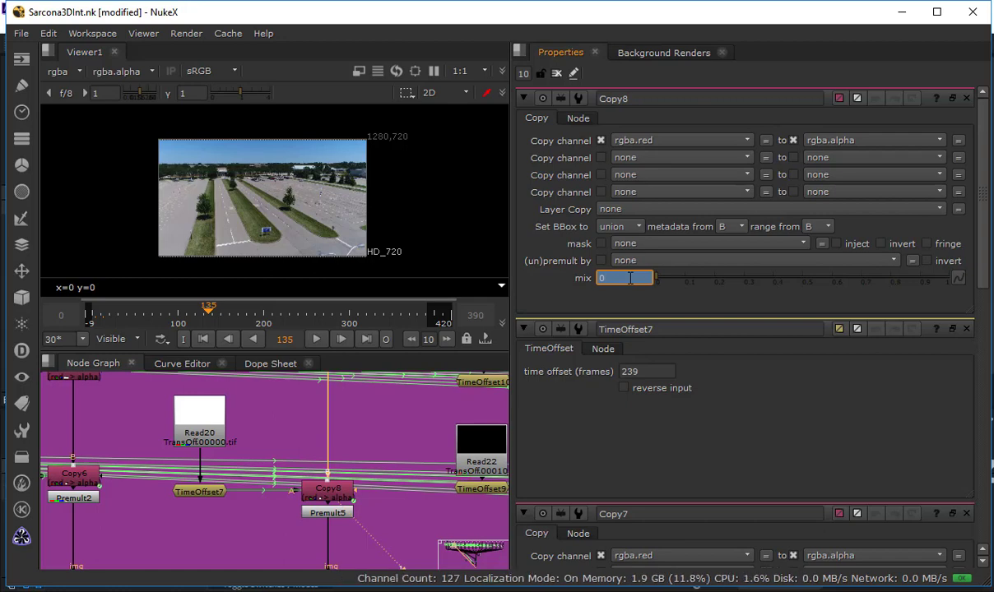
drag(327, 489, 327, 480)
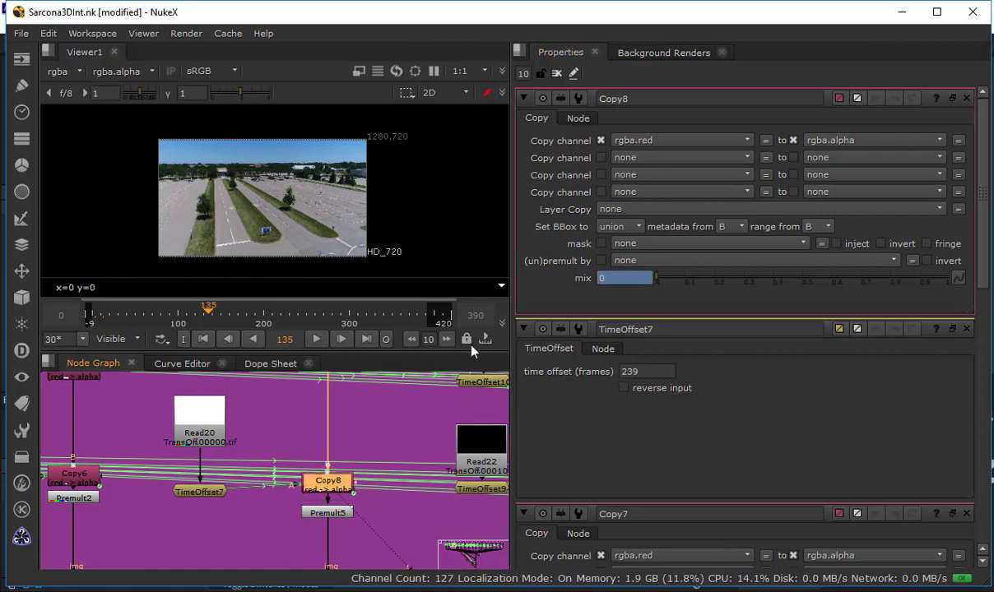
drag(297, 314, 320, 321)
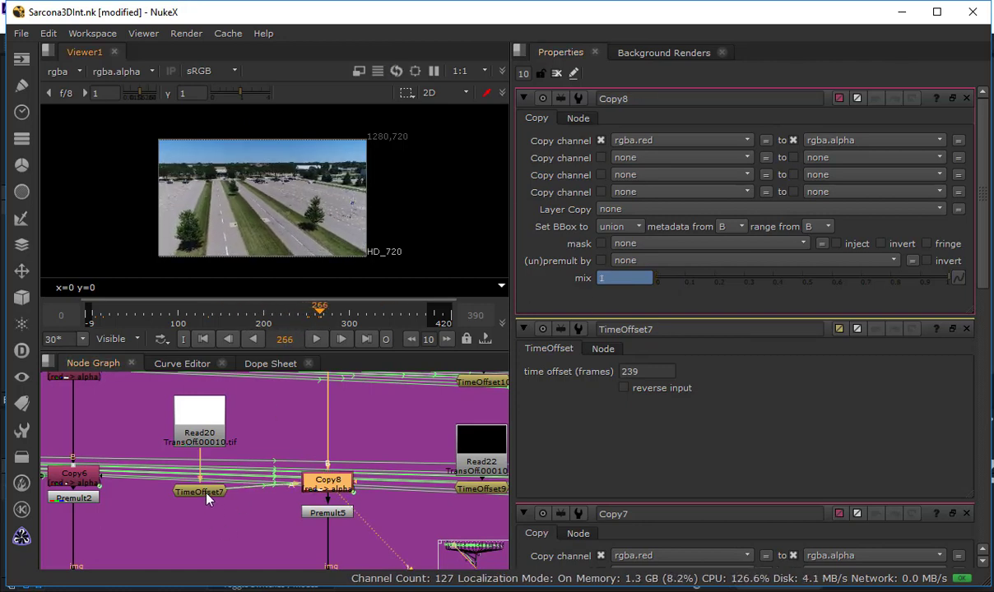
click(329, 479)
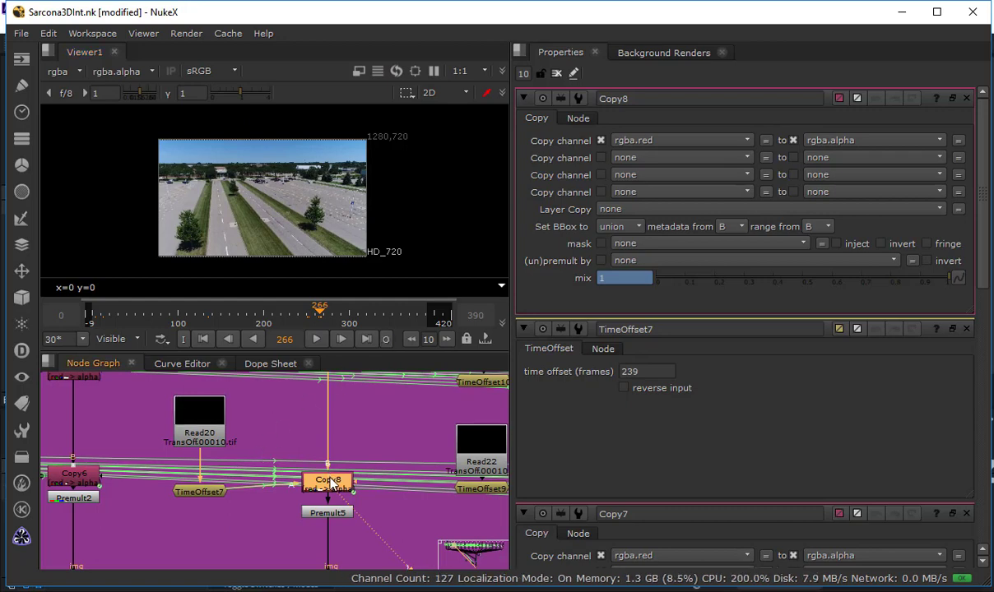
View Copy8's alpha channel, scrub back through the TransOff wipe to frame 245, and return to the color view
click(331, 440)
key(a)
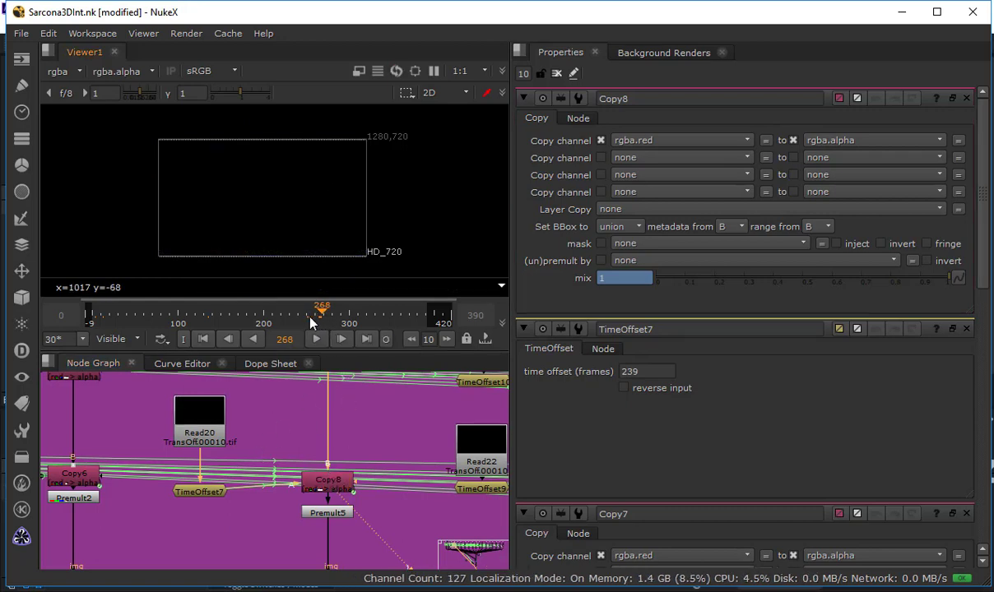
mouse_move(313, 322)
mouse_down()
mouse_move(295, 323)
mouse_move(302, 318)
mouse_up()
key(a)
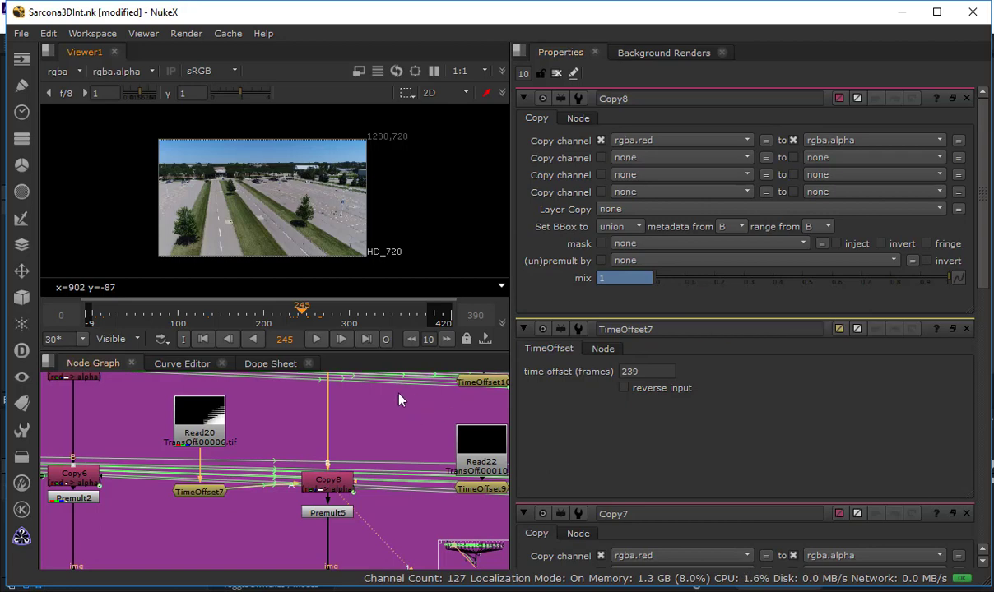
View the output of Premult5 below Copy8 and scrub through the transition to frame 254
middle_drag(378, 387, 329, 511)
scroll(329, 511, down, 8)
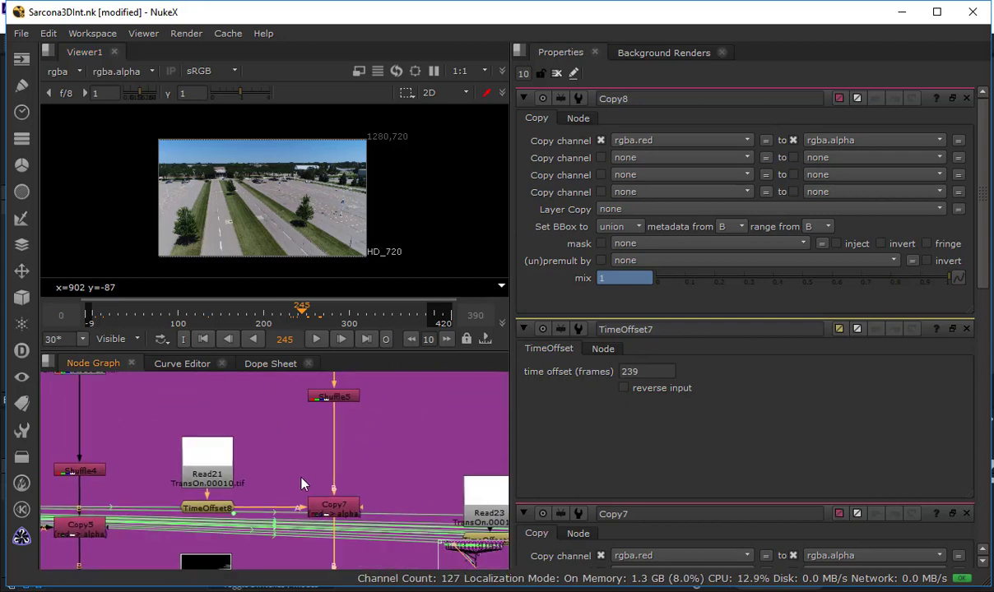
scroll(344, 463, up, 8)
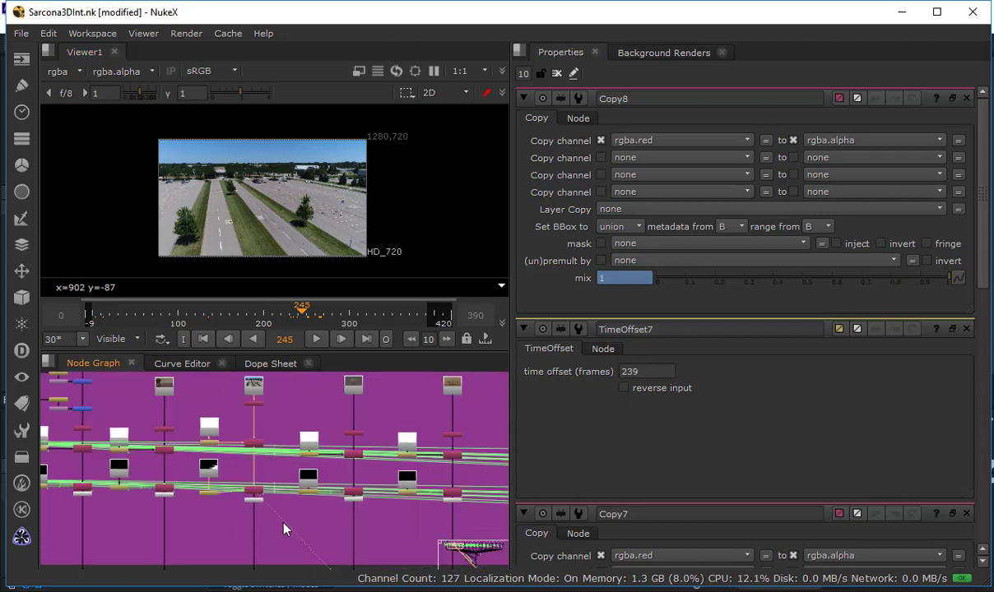
scroll(251, 475, up, 3)
click(344, 485)
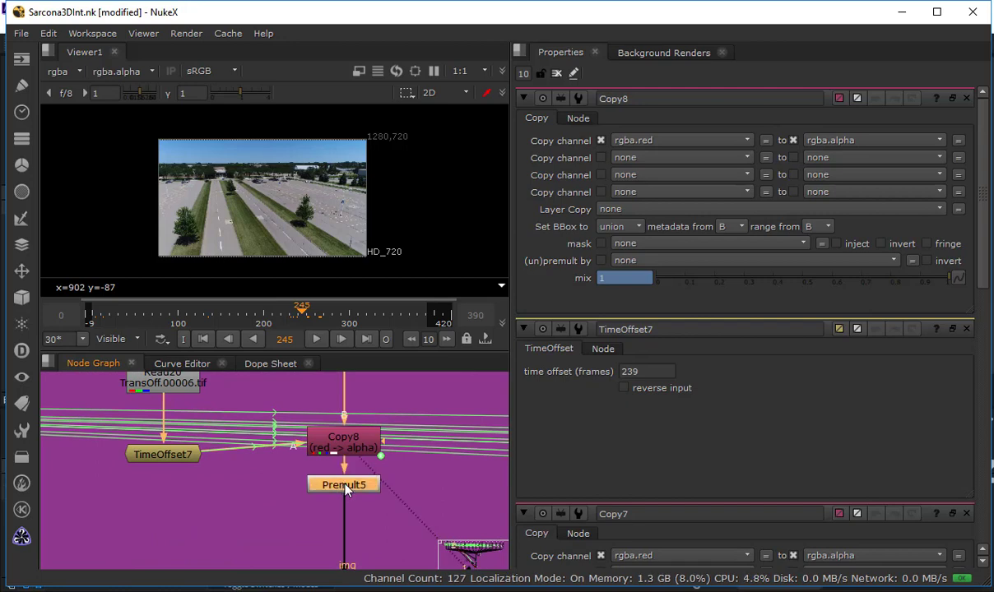
key(1)
drag(293, 310, 315, 320)
scroll(180, 439, down, 10)
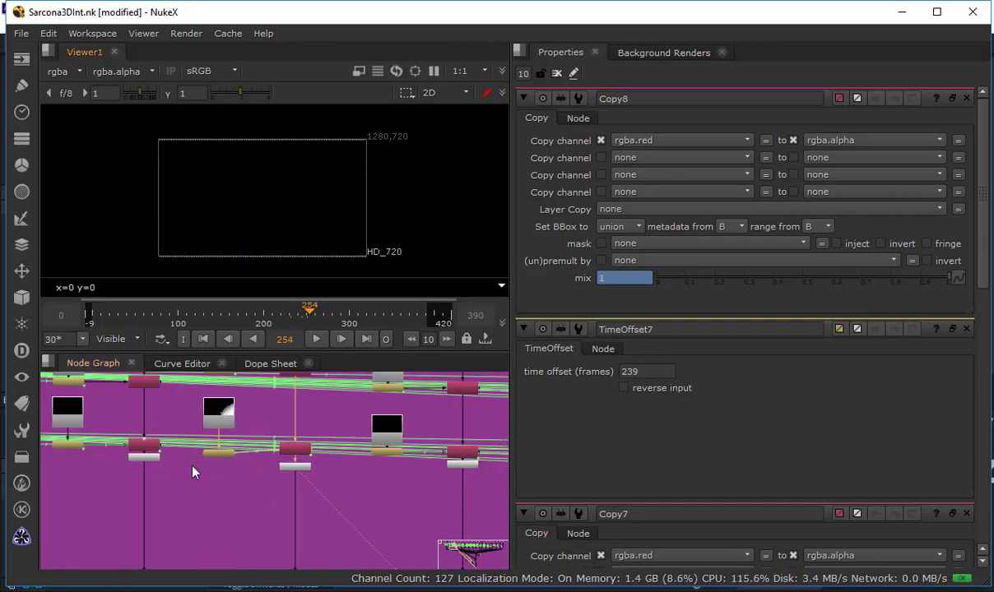
key(r)
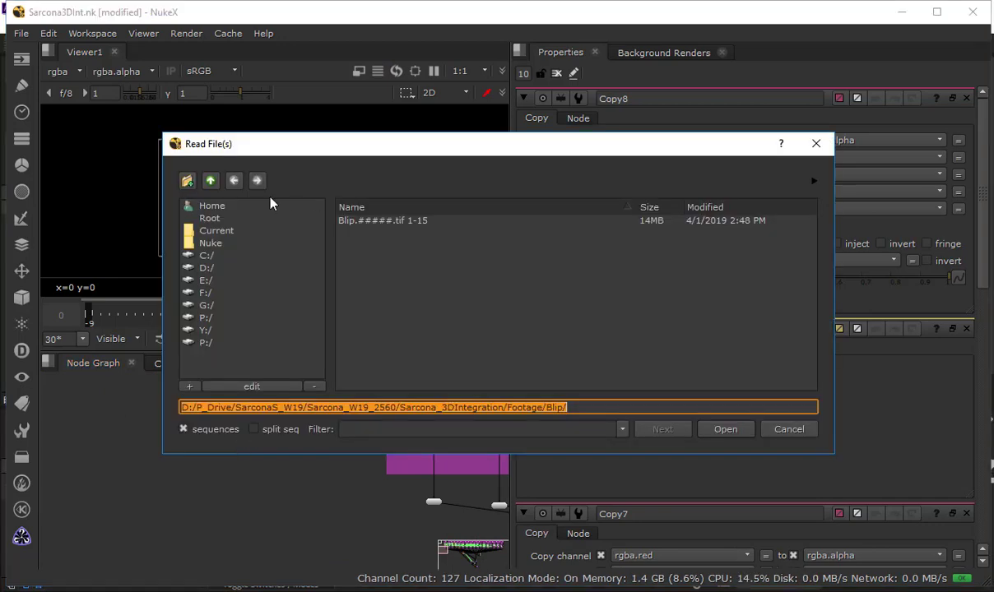
click(211, 180)
double_click(362, 221)
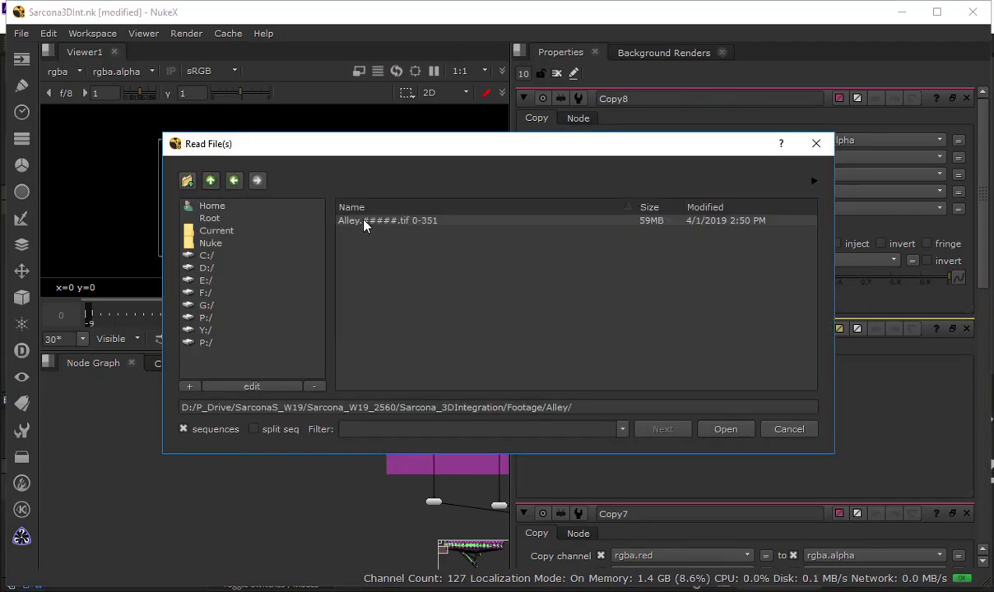
double_click(366, 223)
drag(261, 424, 202, 493)
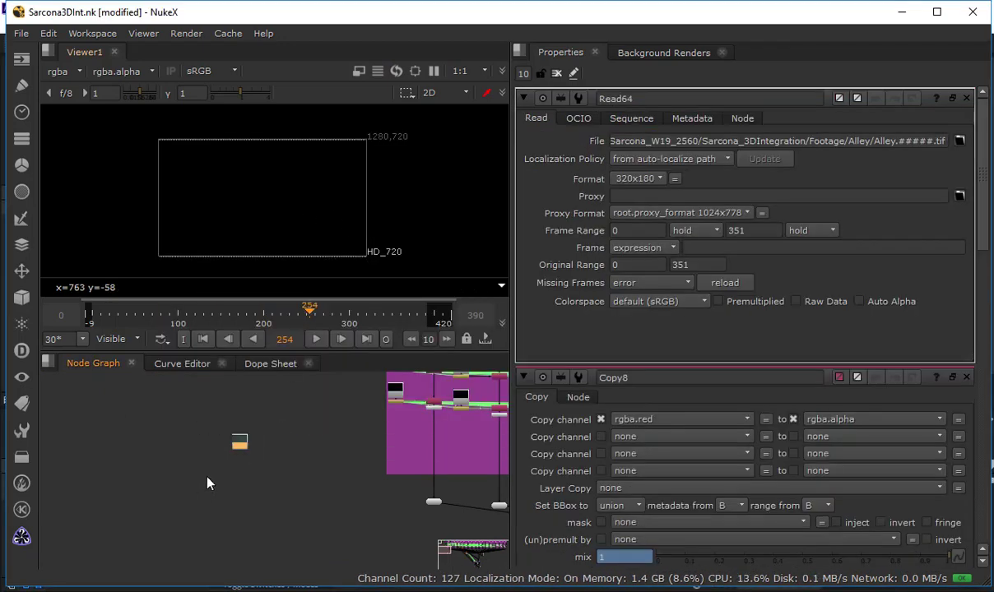
key(Delete)
Import the LightSabre.#####.tif sequence from the Footage/LightSabre folder as a new Read node in the empty graph area
key(r)
click(210, 180)
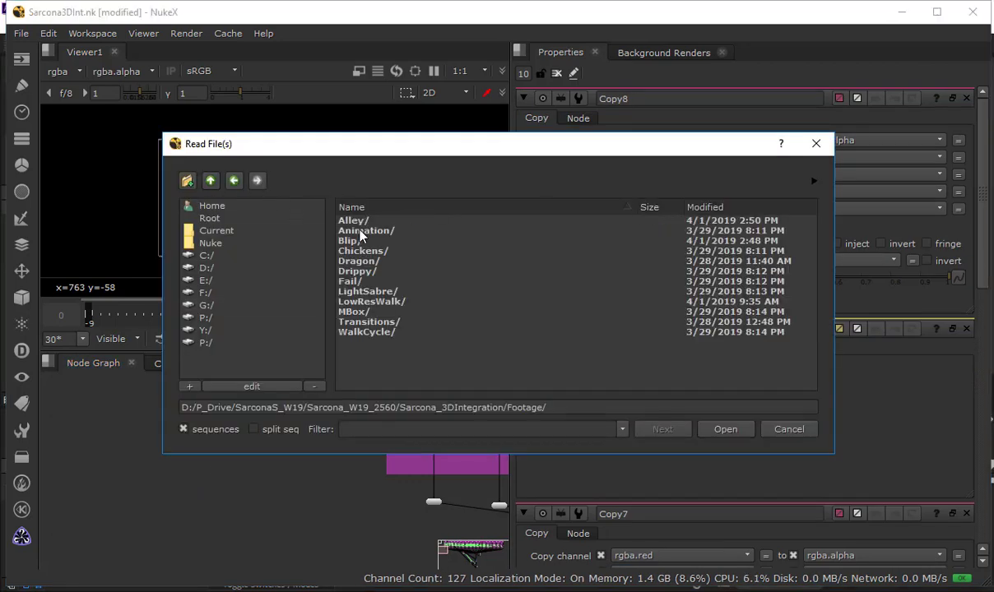
double_click(361, 252)
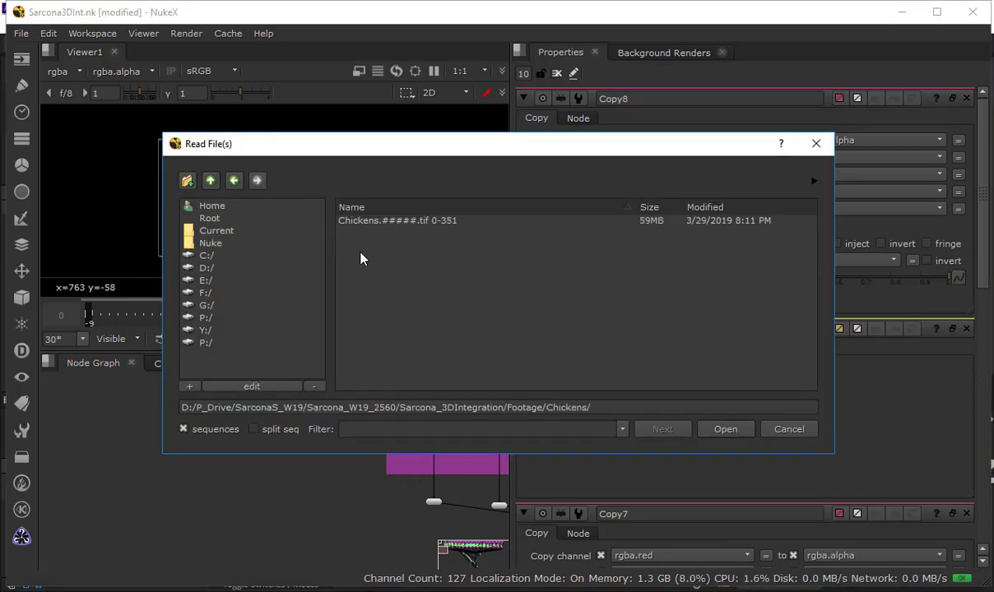
click(395, 222)
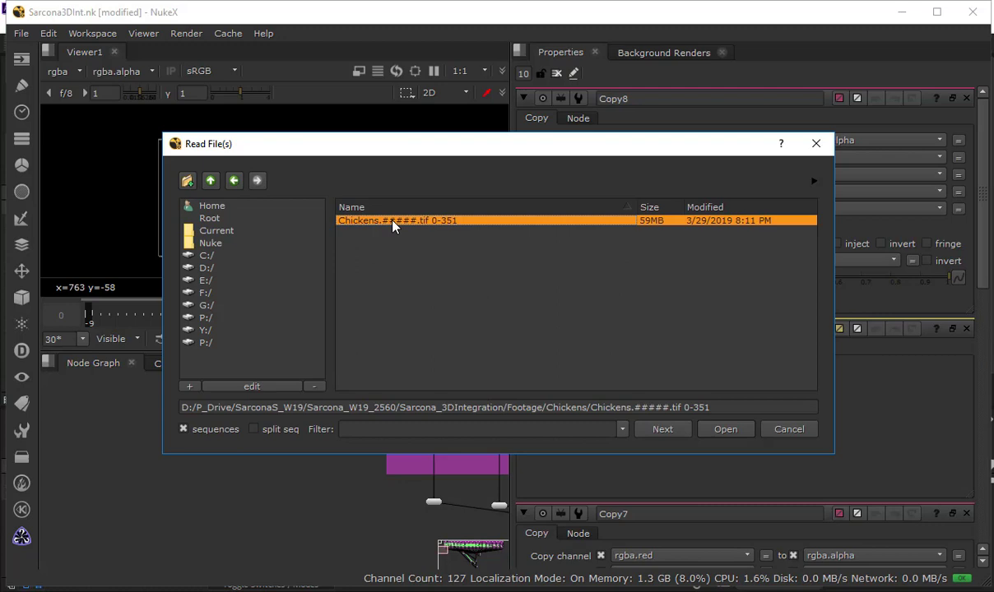
click(211, 181)
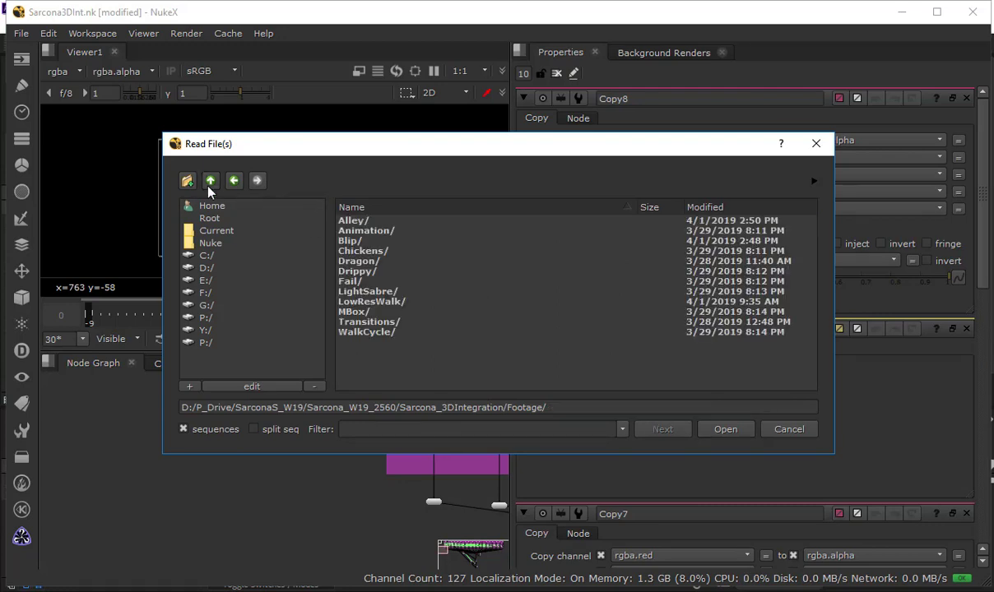
double_click(383, 292)
click(362, 224)
double_click(341, 221)
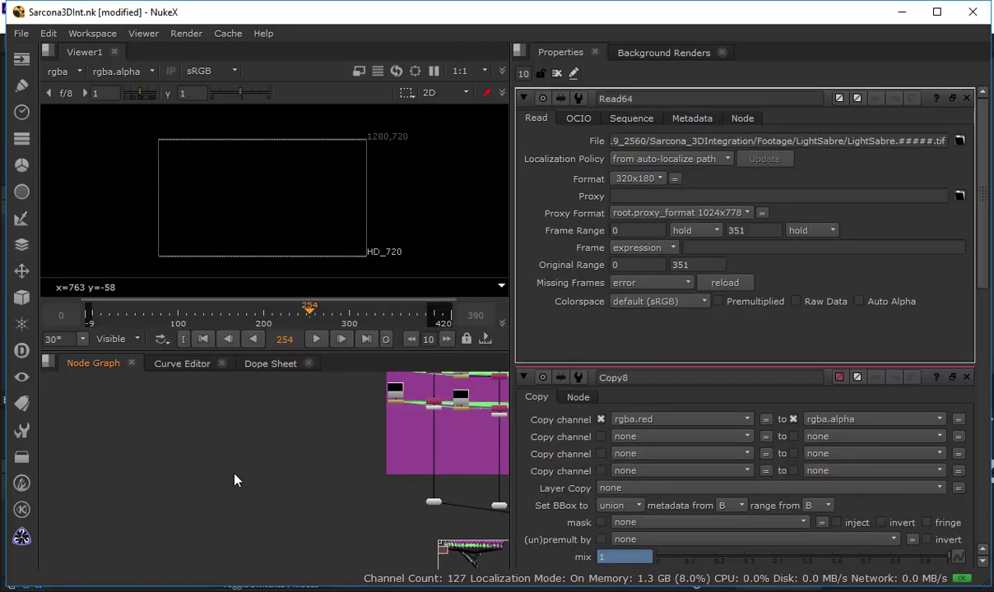
View the LightSabre footage and scrub through it to frame 131
scroll(211, 456, up, 1)
key(1)
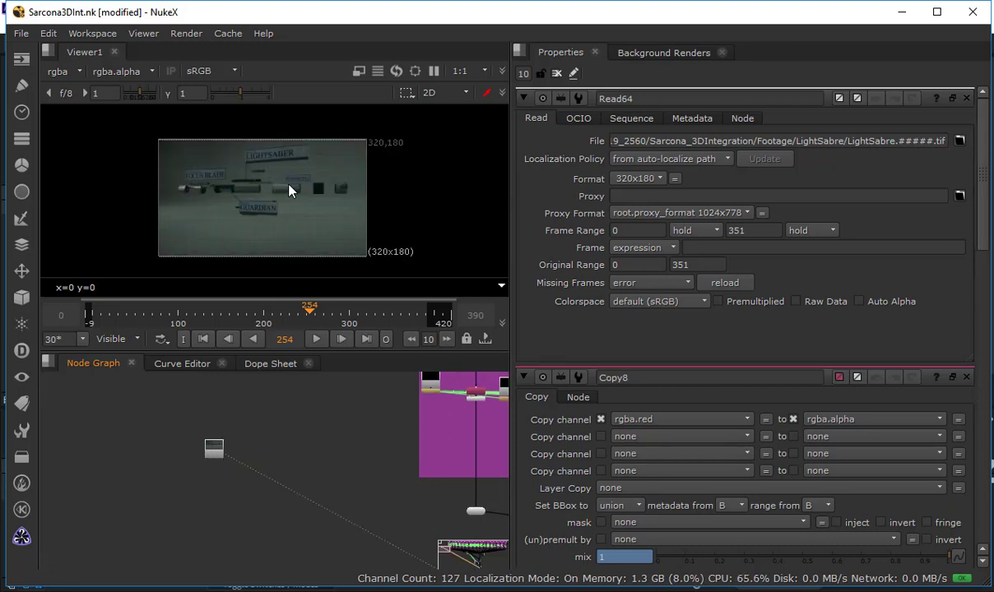
scroll(284, 193, up, 3)
scroll(285, 202, down, 1)
drag(94, 299, 204, 302)
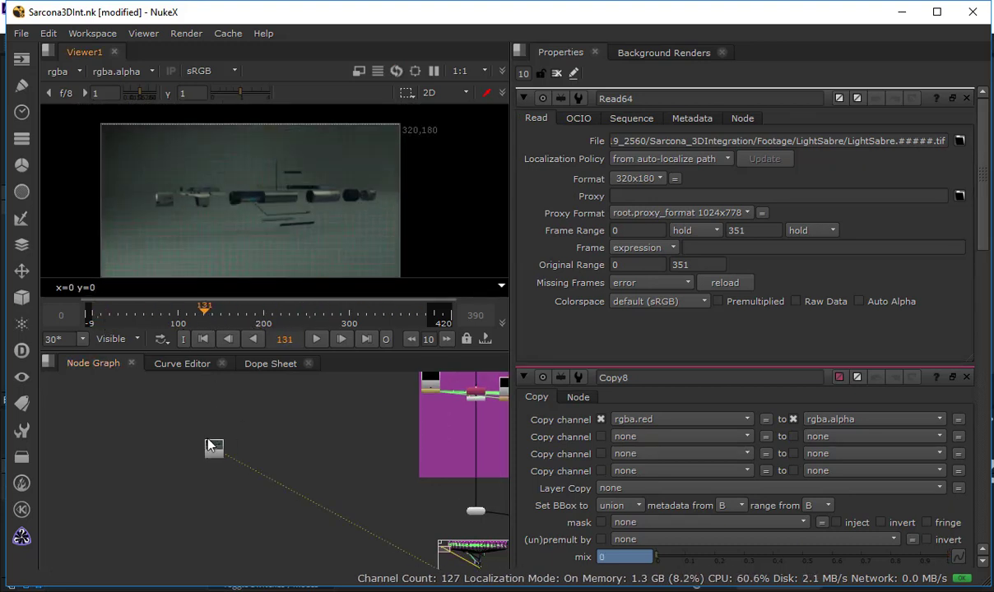
Reposition the LightSabre Read node, add a Shuffle below it with alpha set to 1, and check the alpha channel
drag(243, 457, 273, 418)
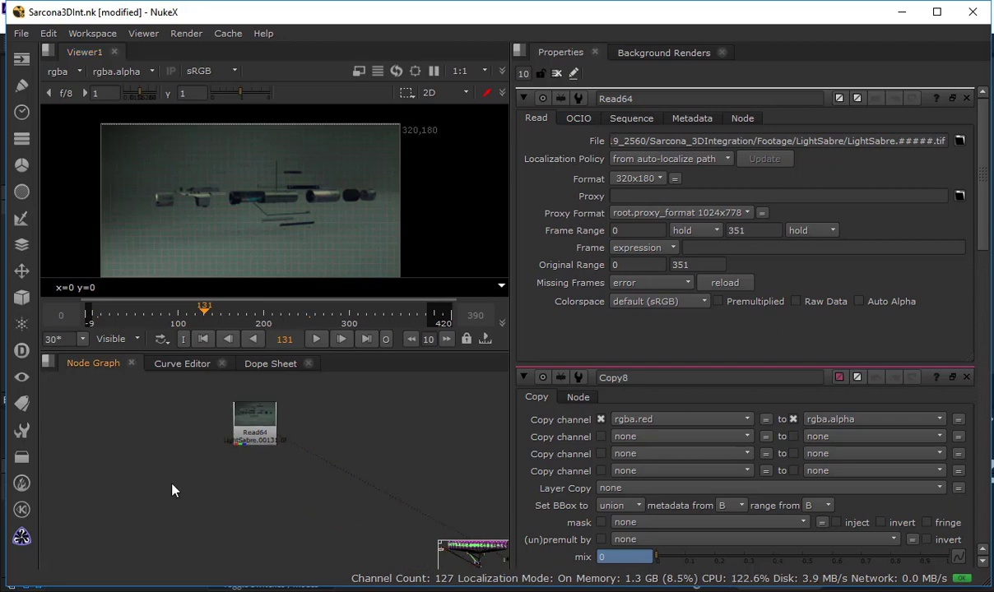
click(250, 437)
key(Tab)
text(shuf)
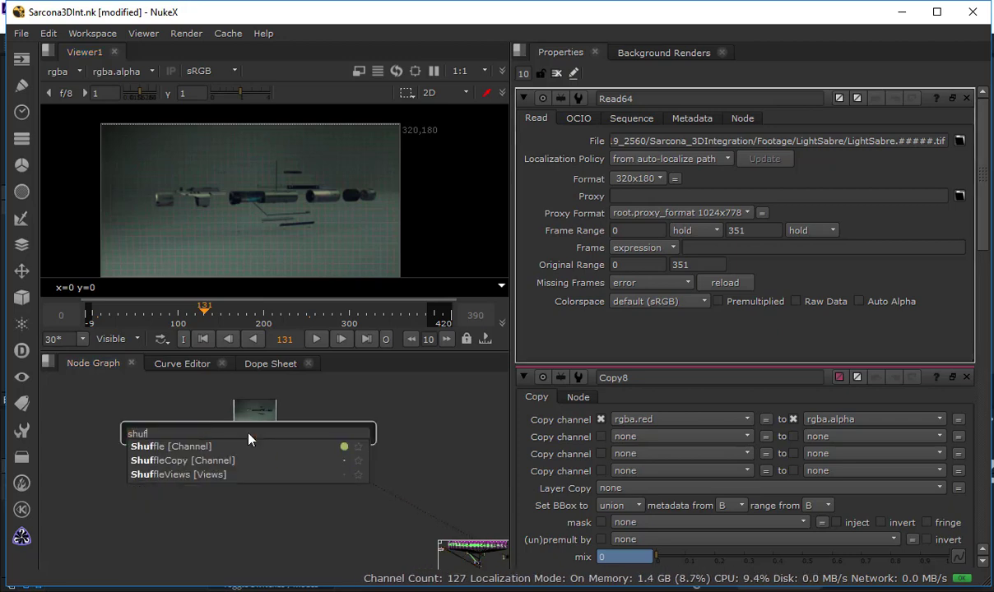
key(Return)
click(641, 233)
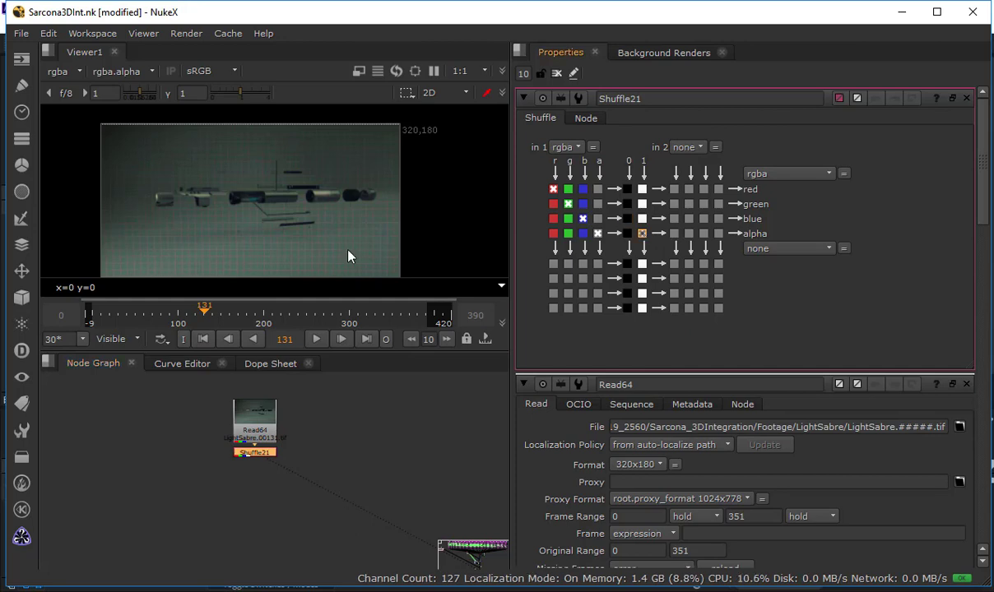
key(a)
key(a)
key(a)
key(a)
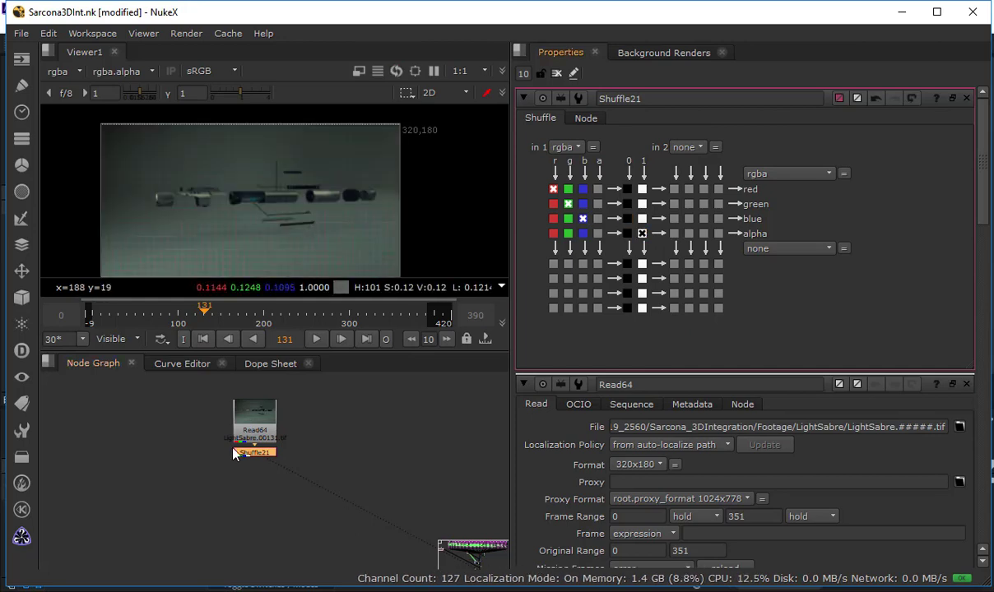
Import the TransOff and TransOn tif sequences from the Footage/Transitions folder and spread their Read nodes apart beside the LightSabre chain
key(r)
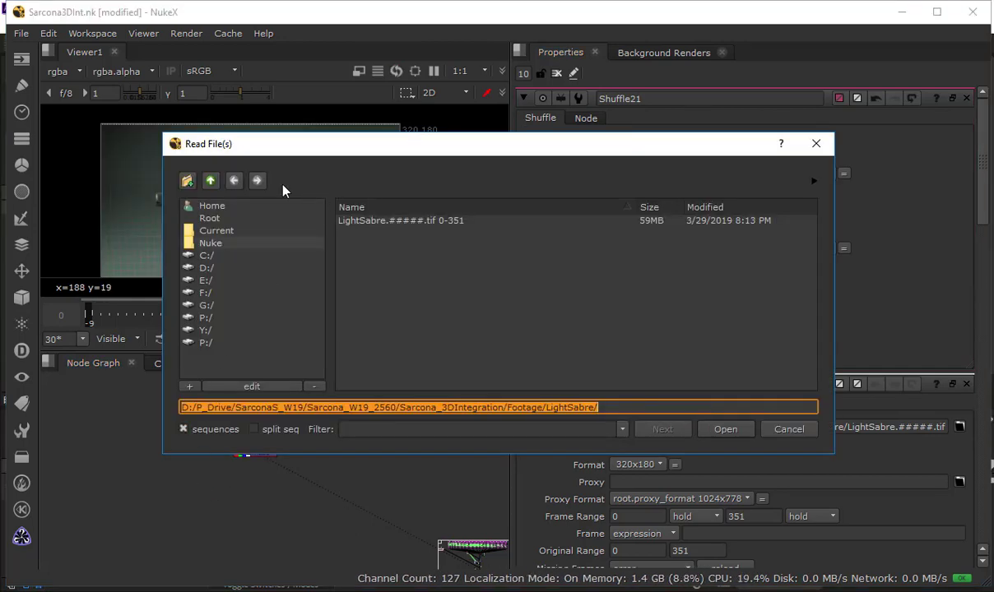
click(215, 181)
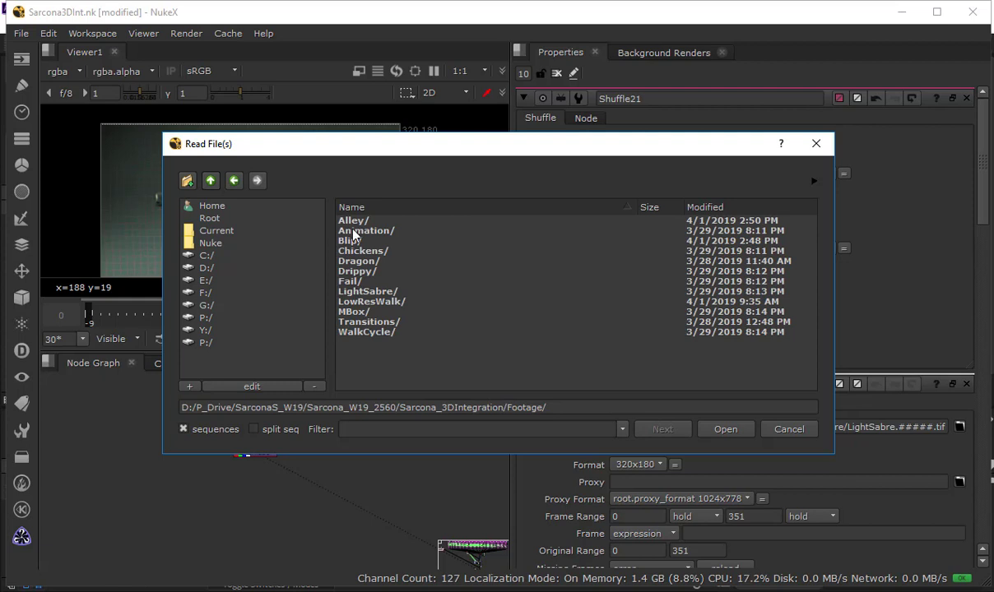
double_click(349, 317)
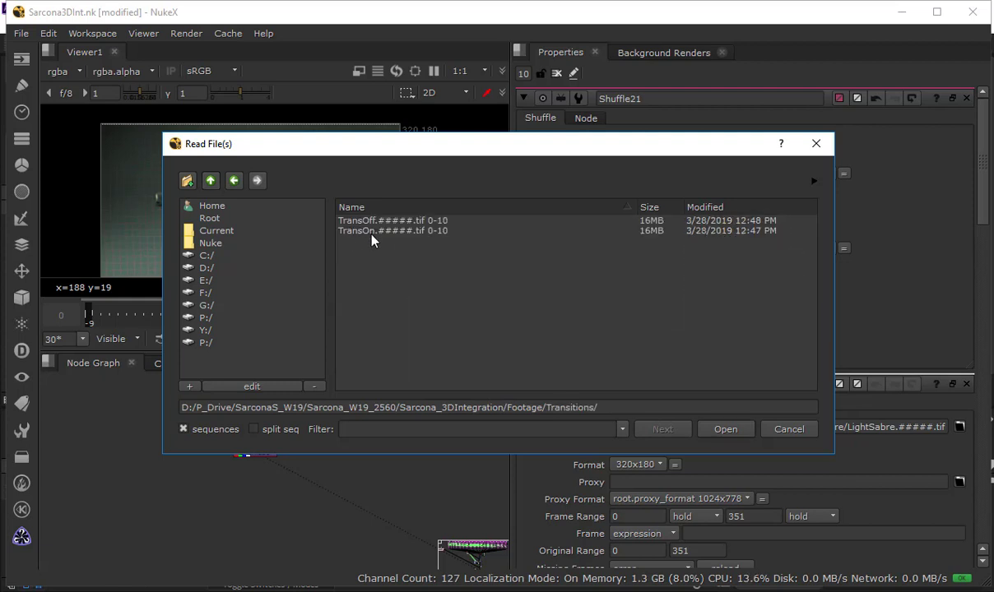
click(377, 220)
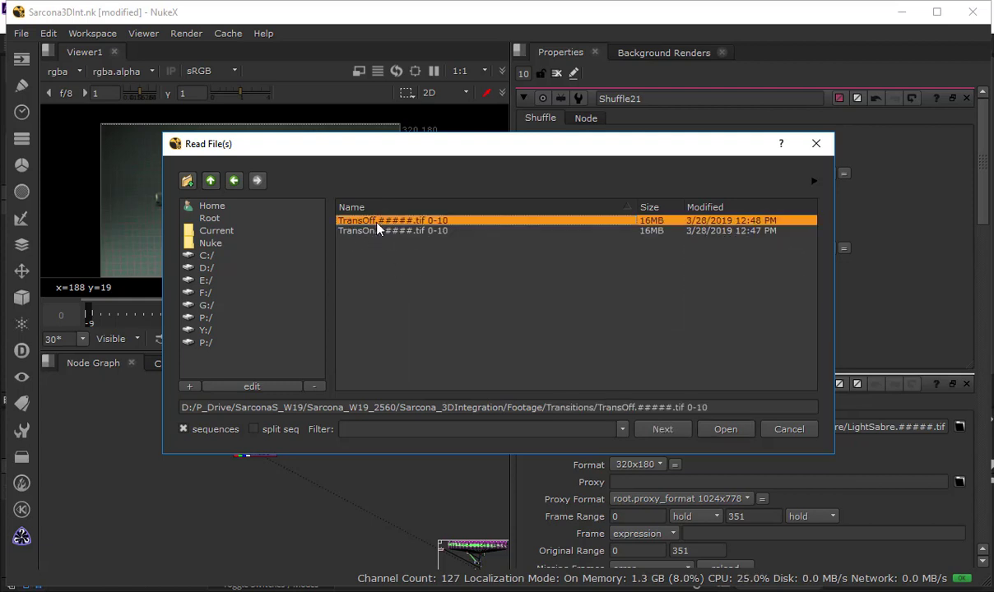
shift+click(379, 231)
click(724, 429)
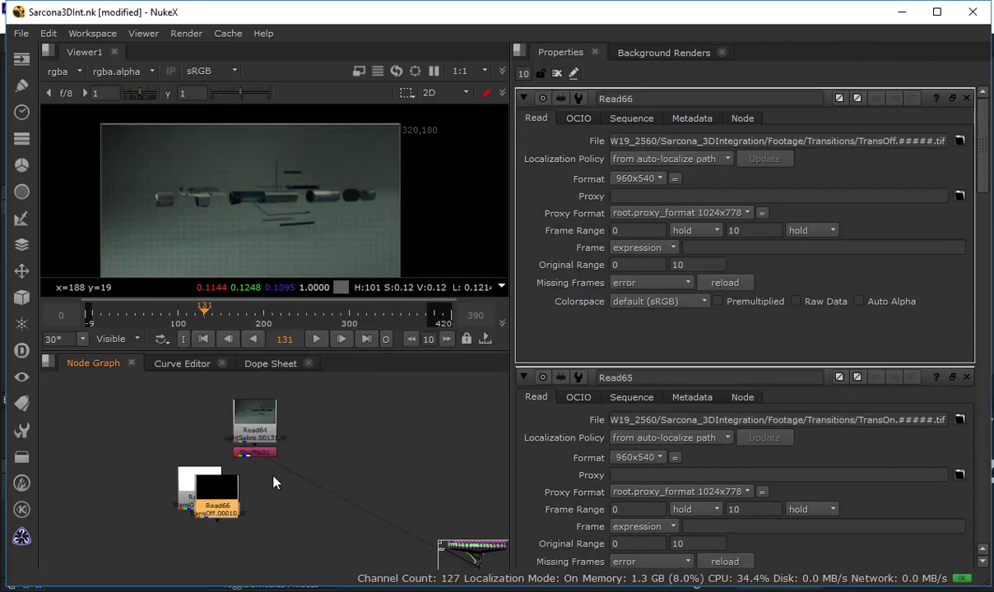
drag(115, 518, 175, 562)
drag(173, 432, 138, 419)
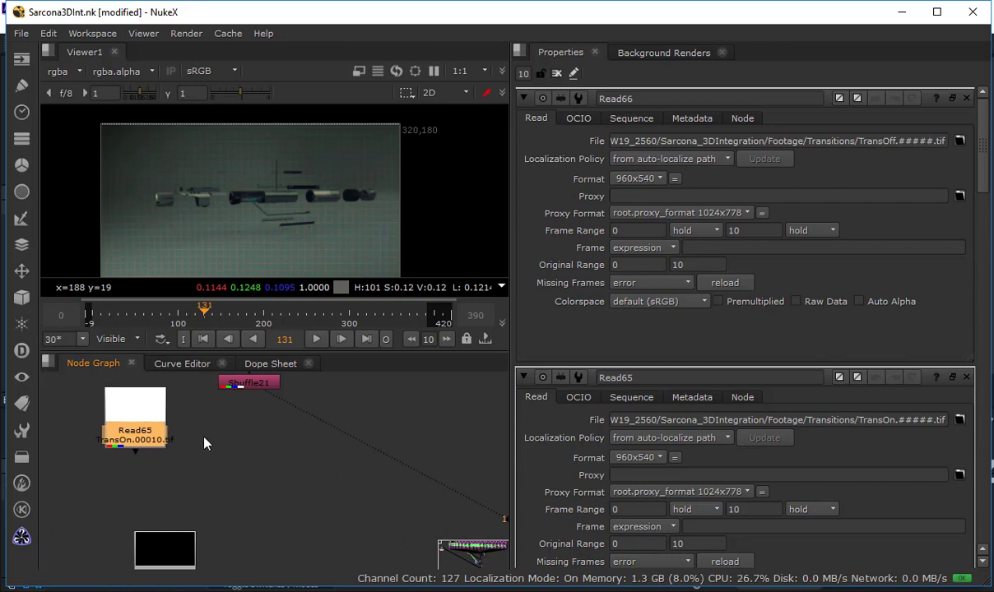
Add a Copy node below the Shuffle with TransOn as input A, view it, and copy rgba.red to rgba.alpha
middle_drag(163, 425, 167, 442)
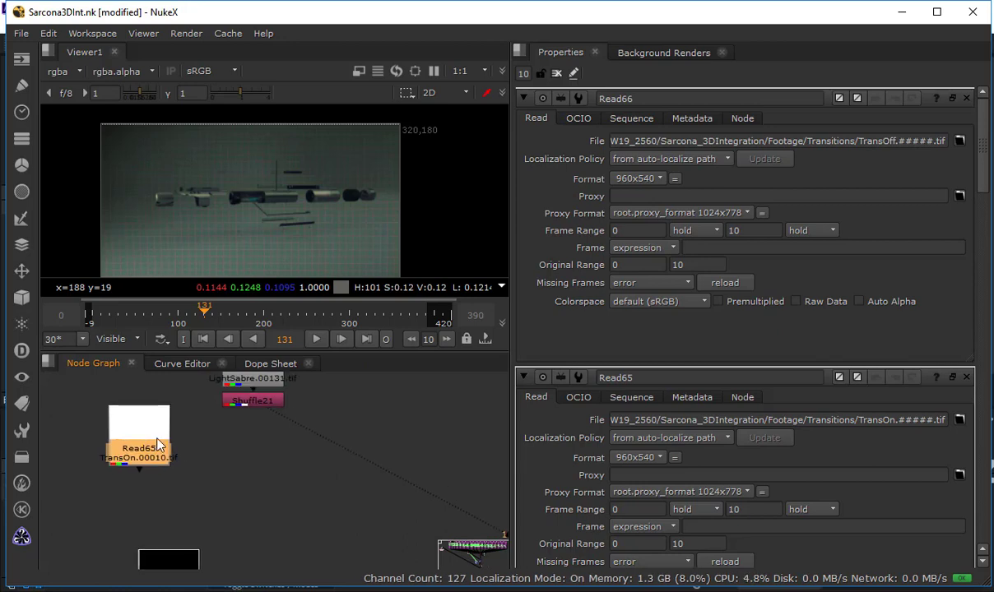
key(k)
drag(244, 445, 265, 463)
drag(264, 423, 260, 403)
drag(270, 442, 271, 440)
key(1)
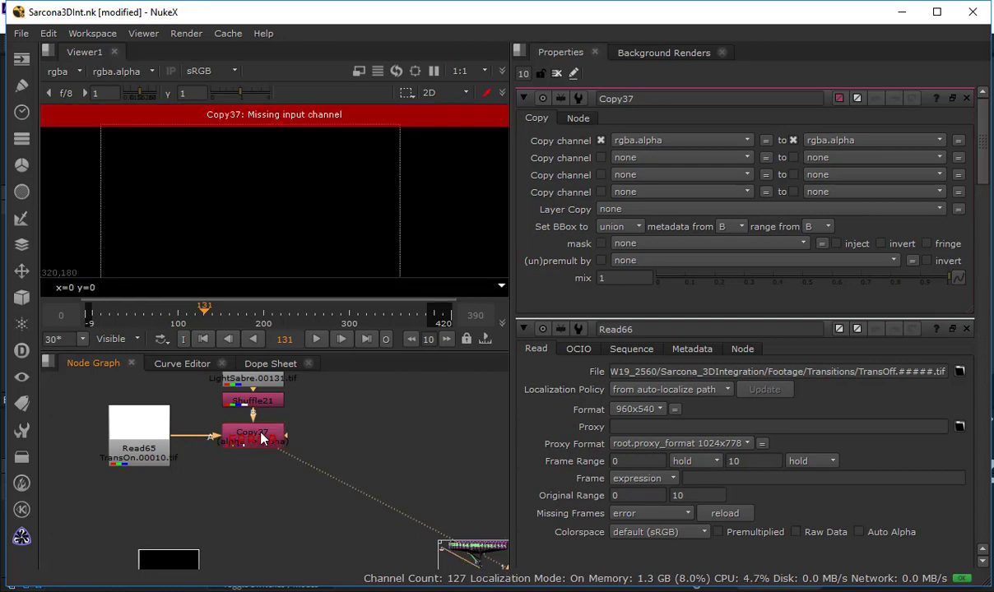
click(650, 140)
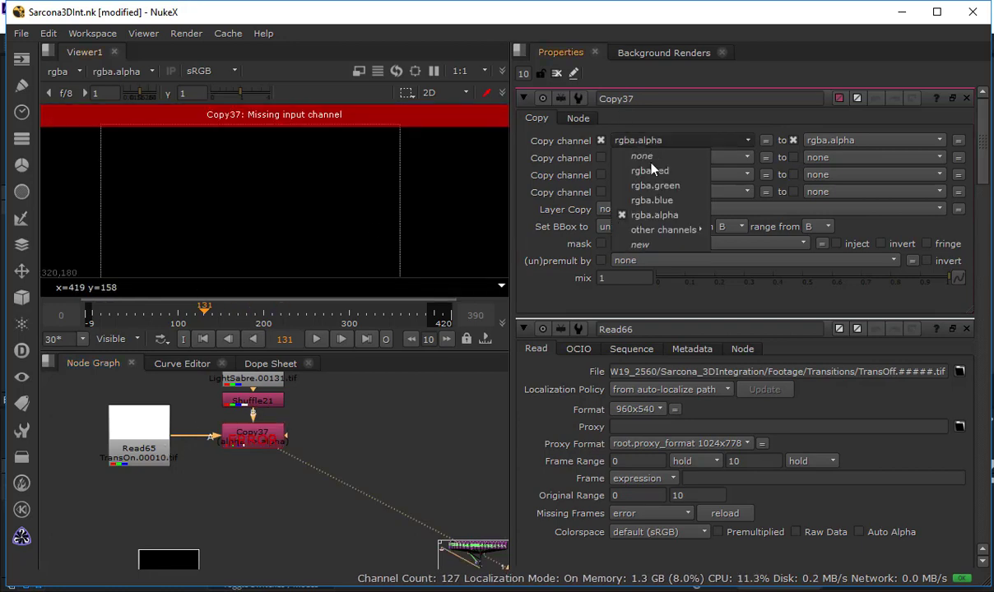
click(656, 168)
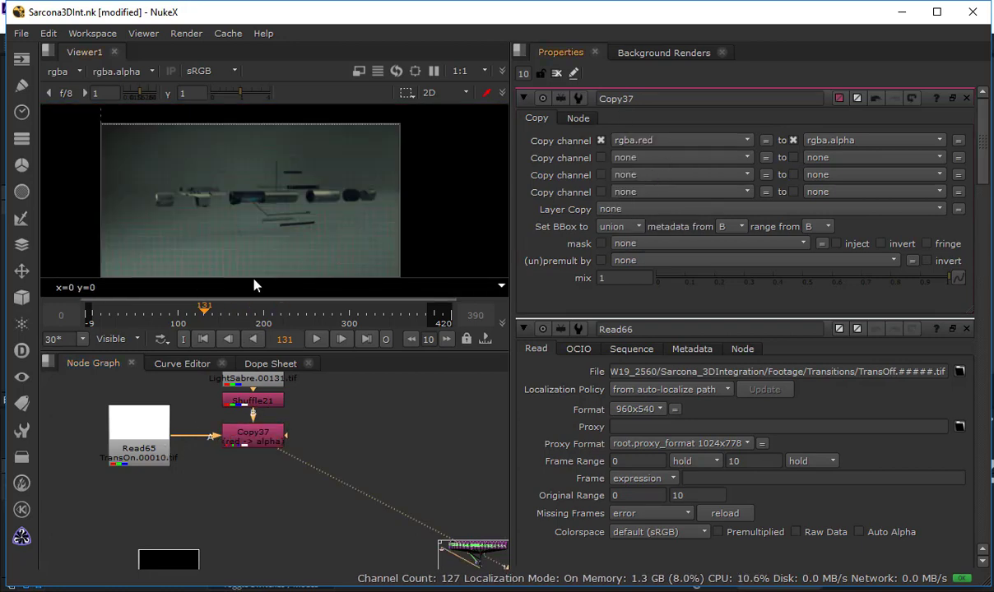
Play the TransOn wipe in the alpha channel from the first frame, and scrub back to frame 4
click(203, 339)
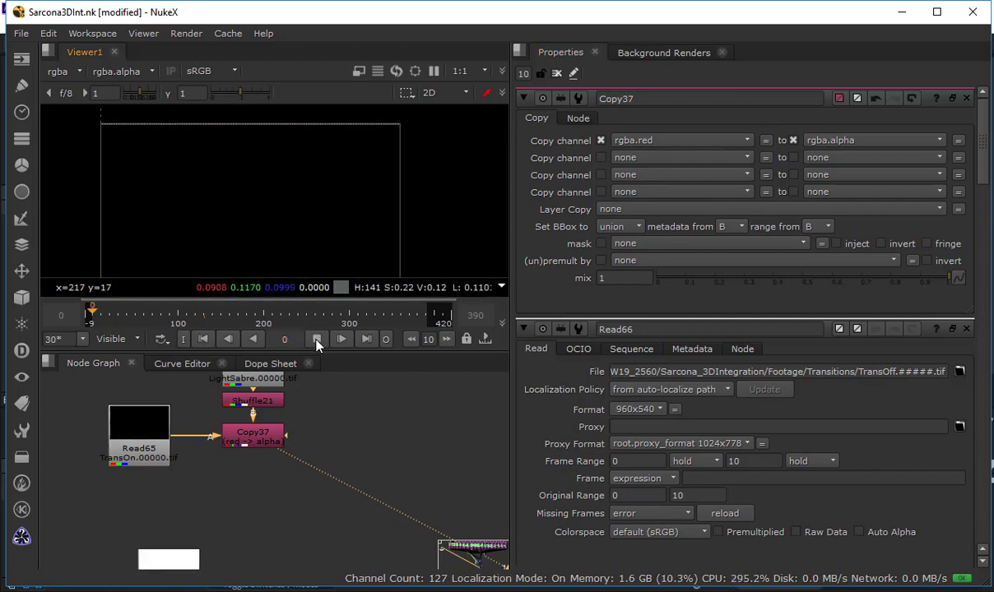
click(316, 339)
click(317, 338)
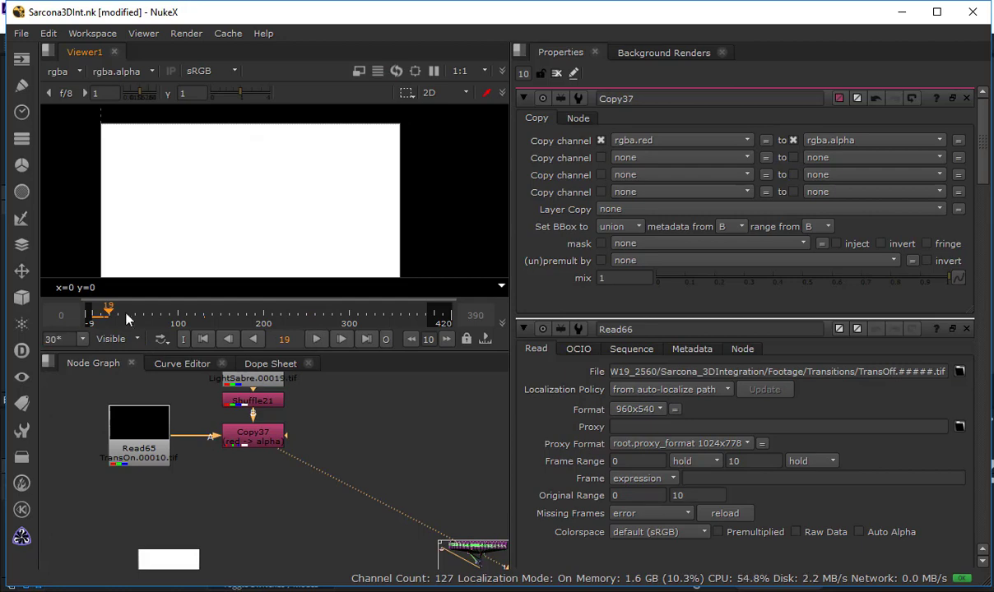
mouse_move(97, 321)
mouse_down()
mouse_move(89, 319)
mouse_move(97, 319)
mouse_up()
Add a TimeOffset of 50 frames below the TransOn Read node and play through the delayed wipe
drag(127, 407, 98, 394)
key(Tab)
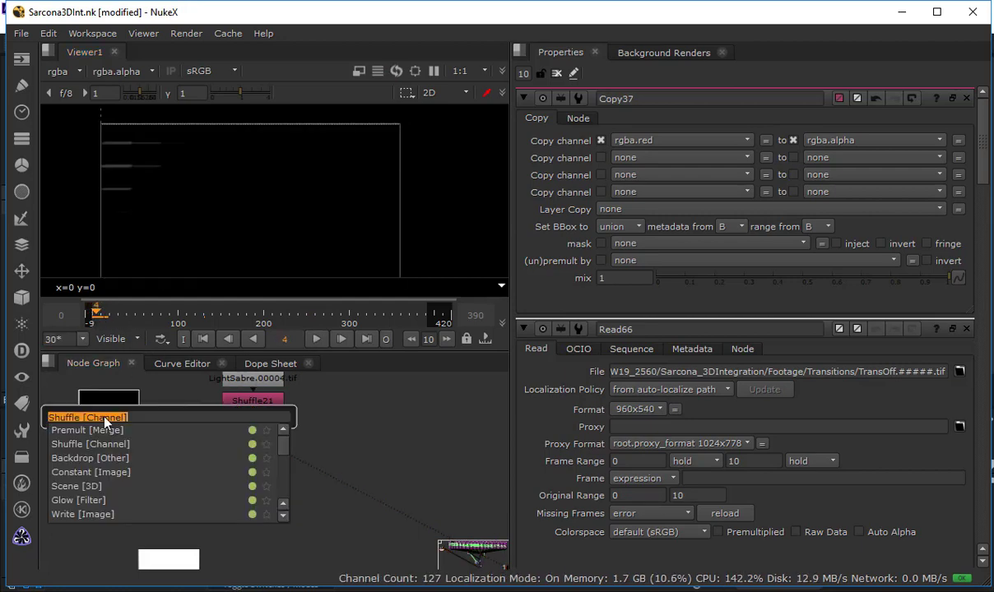
text(time)
key(Down)
key(Return)
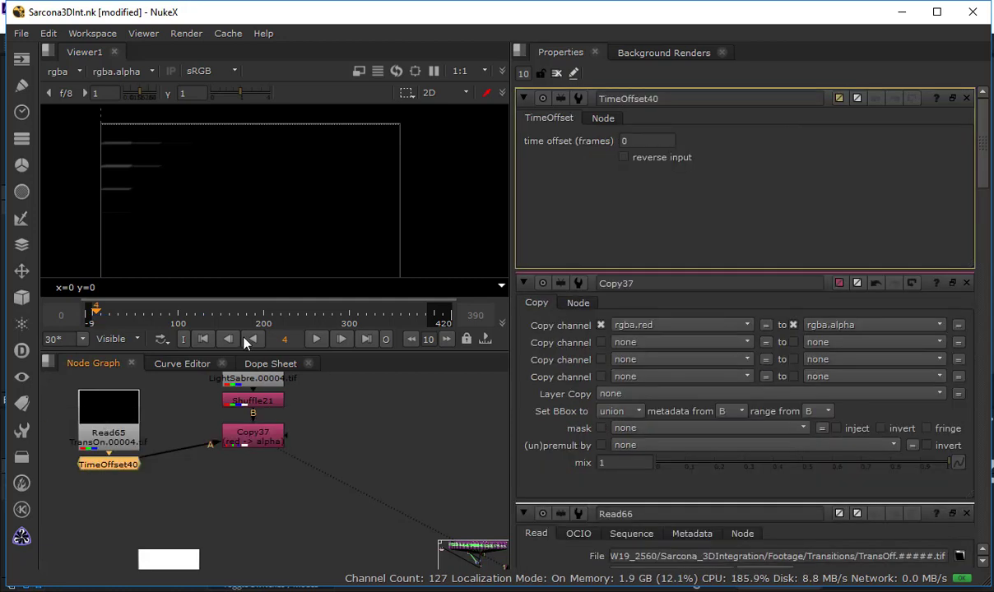
drag(636, 143, 576, 127)
text(50)
key(Return)
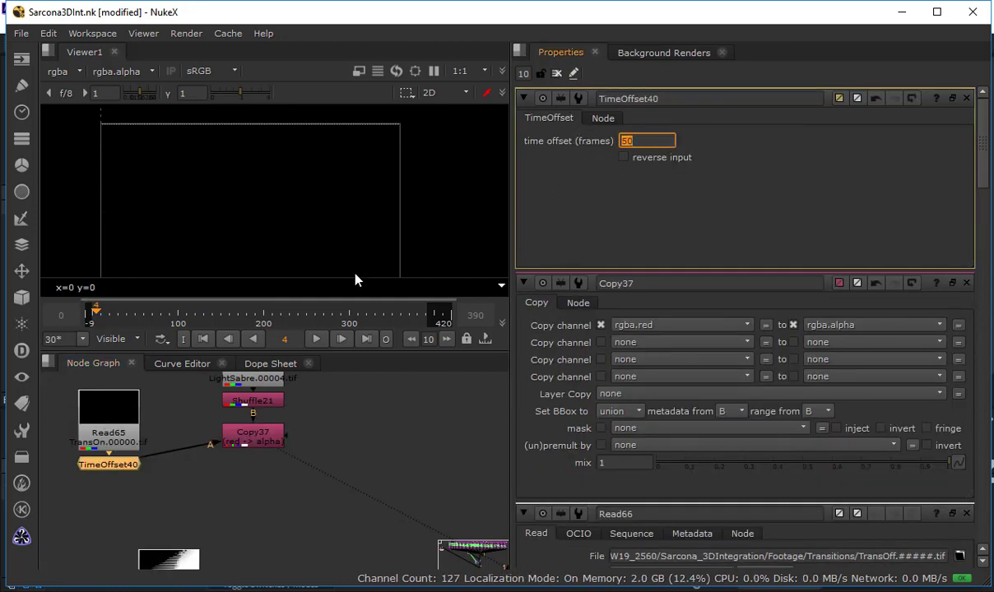
click(315, 343)
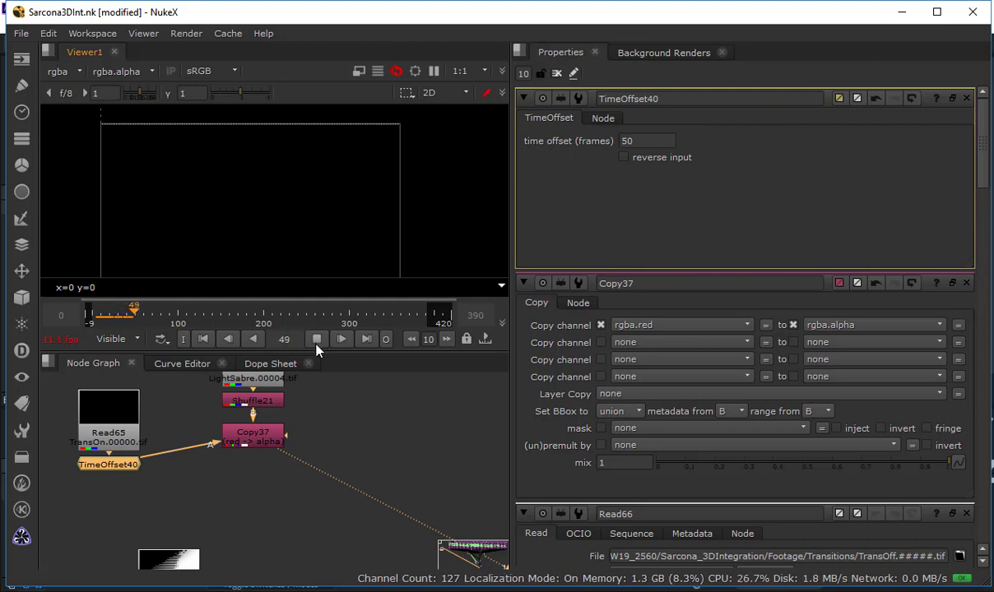
click(317, 341)
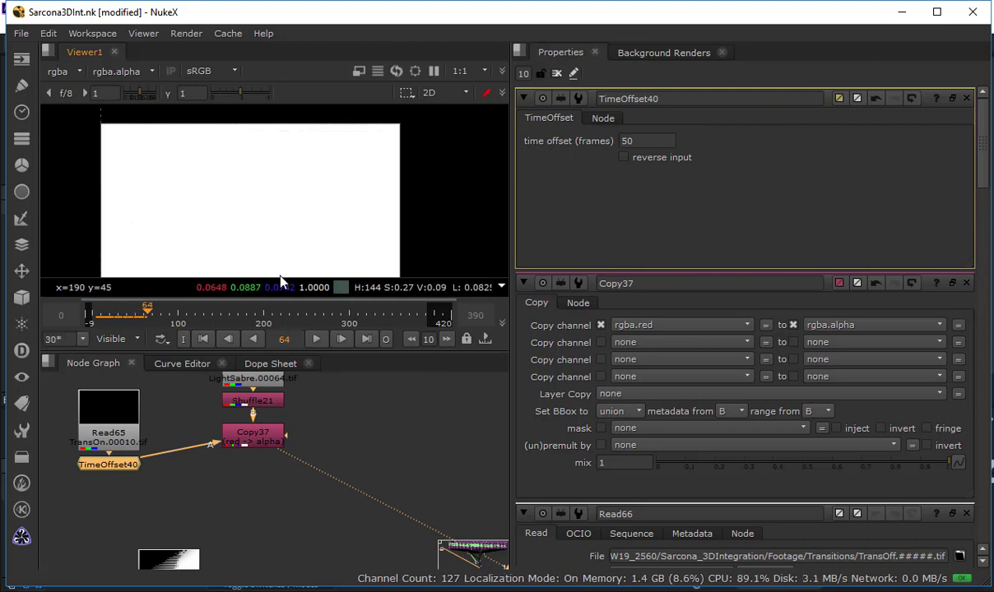
Add a second Copy node below the first with TransOff as input A, copying rgba.red to rgba.alpha
drag(251, 427, 252, 450)
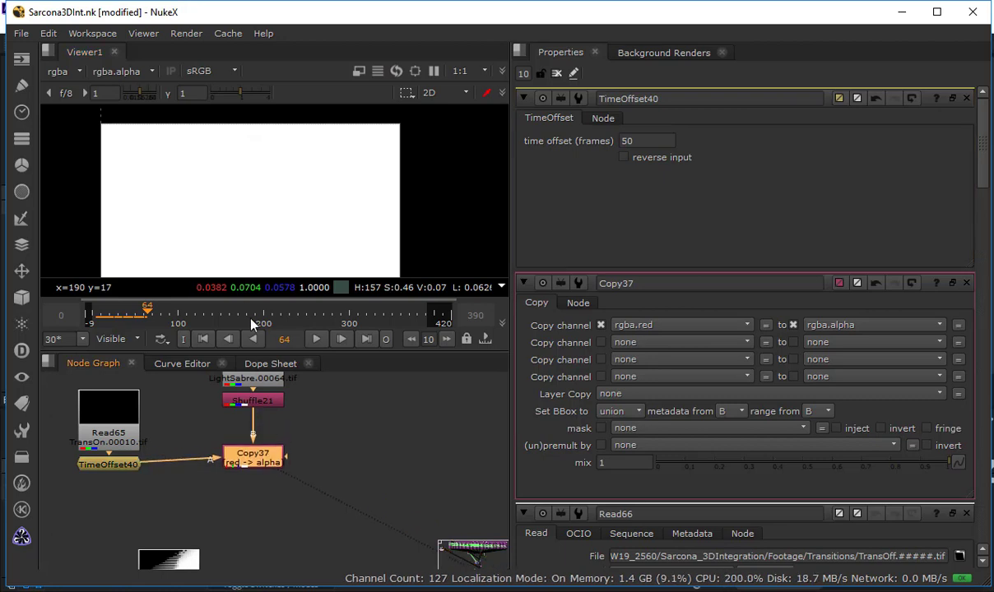
middle_drag(193, 551, 211, 470)
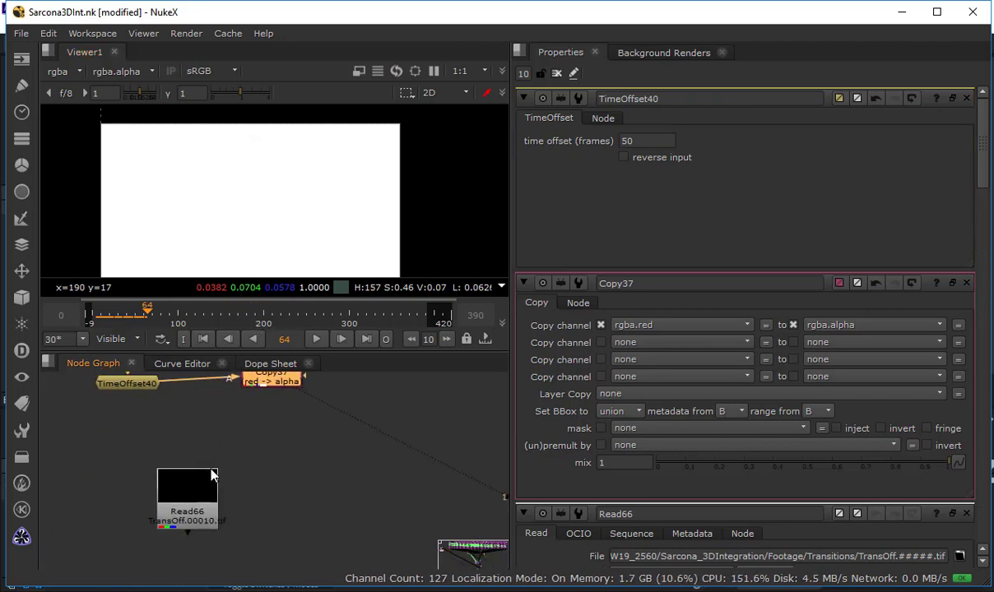
drag(171, 481, 145, 479)
key(k)
drag(230, 471, 271, 487)
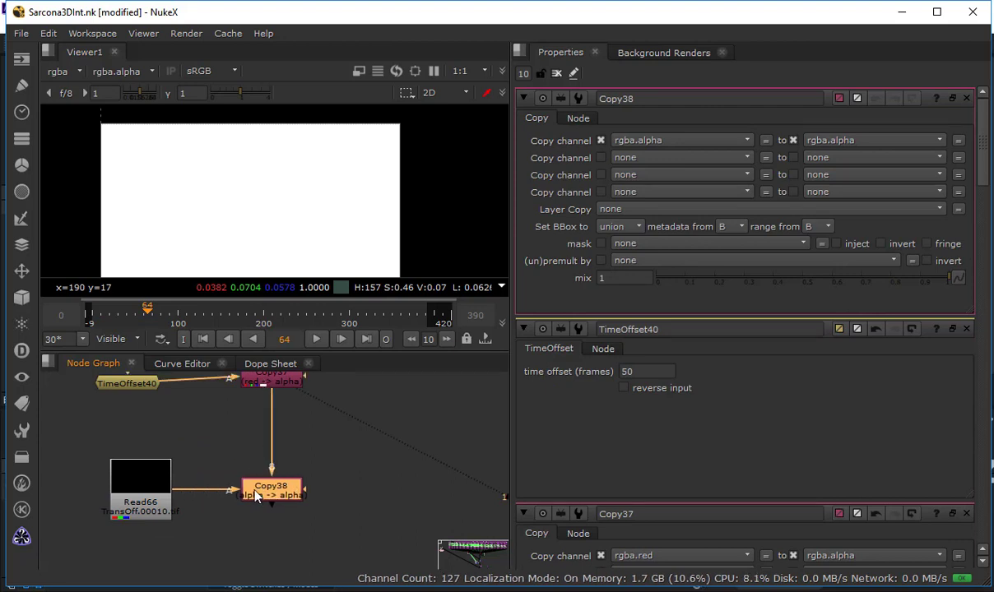
click(658, 141)
click(668, 169)
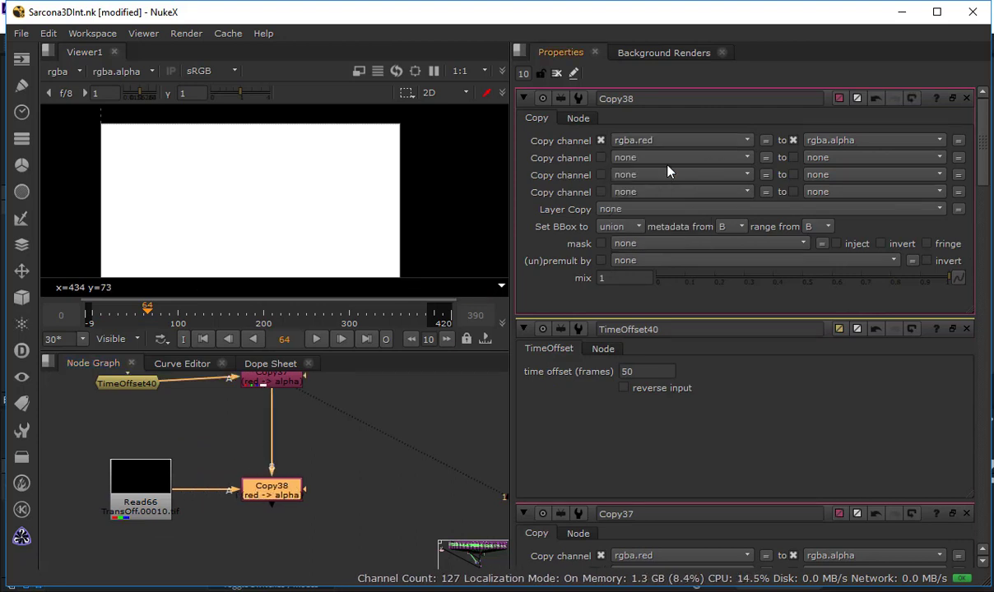
Move the TransOff Read node up and add a TimeOffset of 200 frames below it
drag(148, 508, 121, 463)
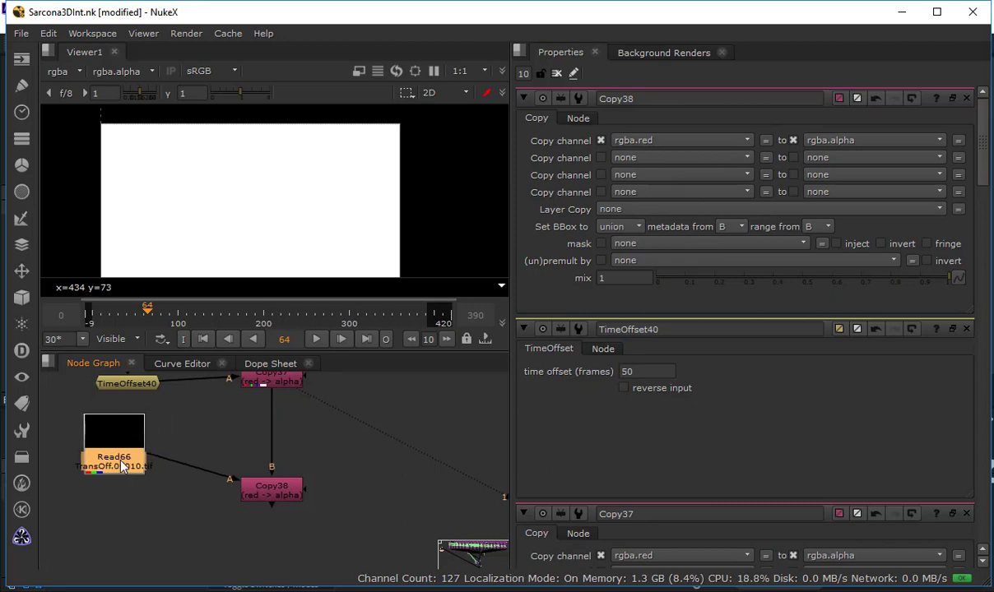
key(Tab)
text(time)
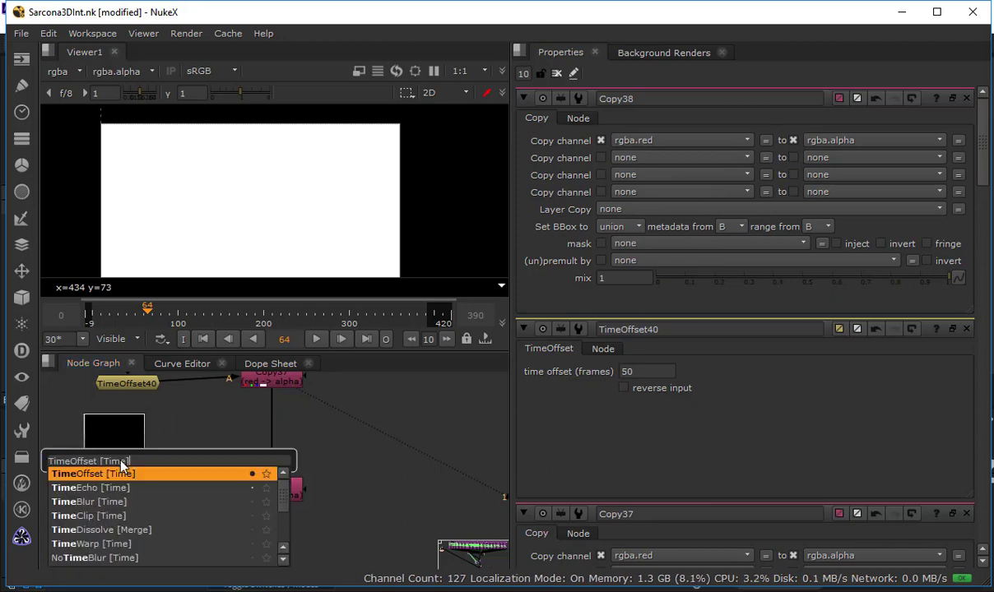
key(Return)
click(543, 123)
text(200)
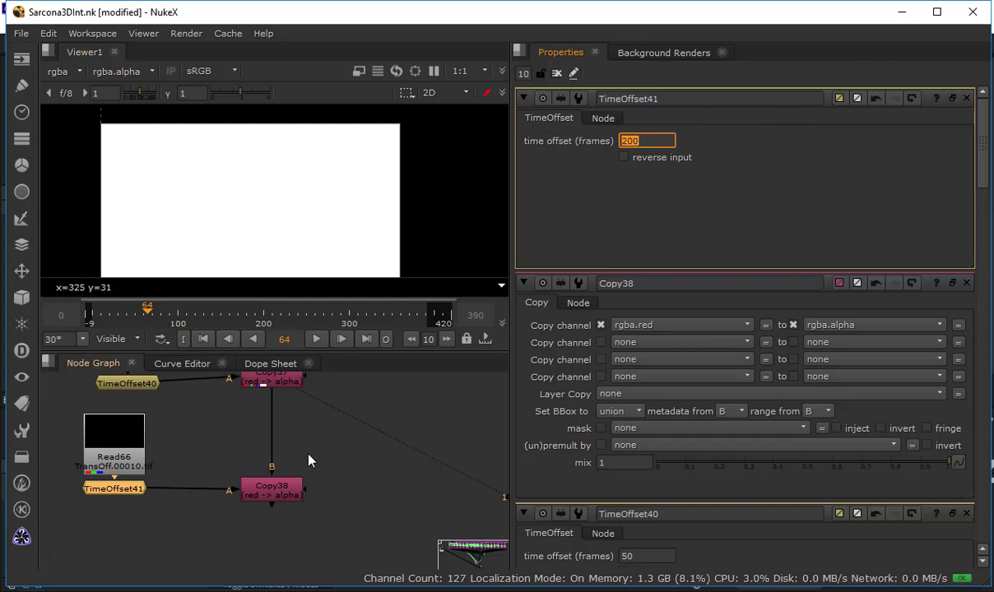
View the second Copy node's output and scrub back to frame 3 to compare both transition mattes
middle_drag(291, 428, 272, 482)
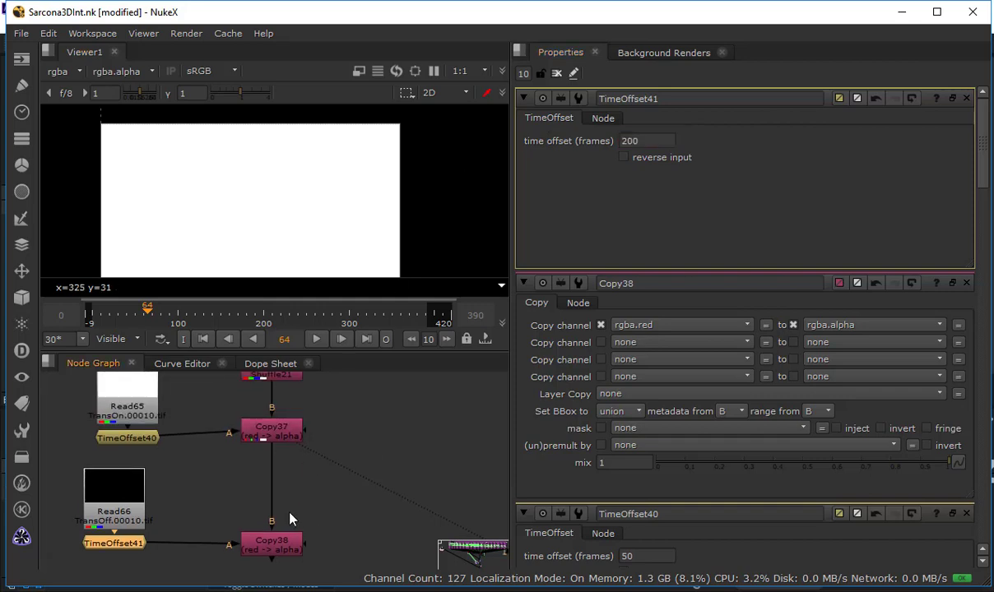
click(290, 543)
key(1)
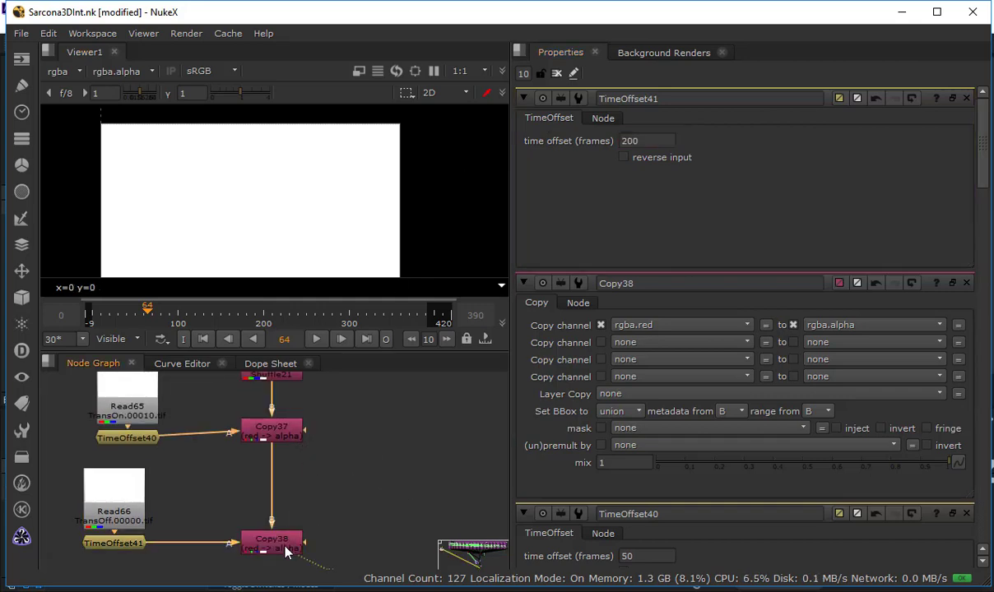
drag(146, 313, 94, 316)
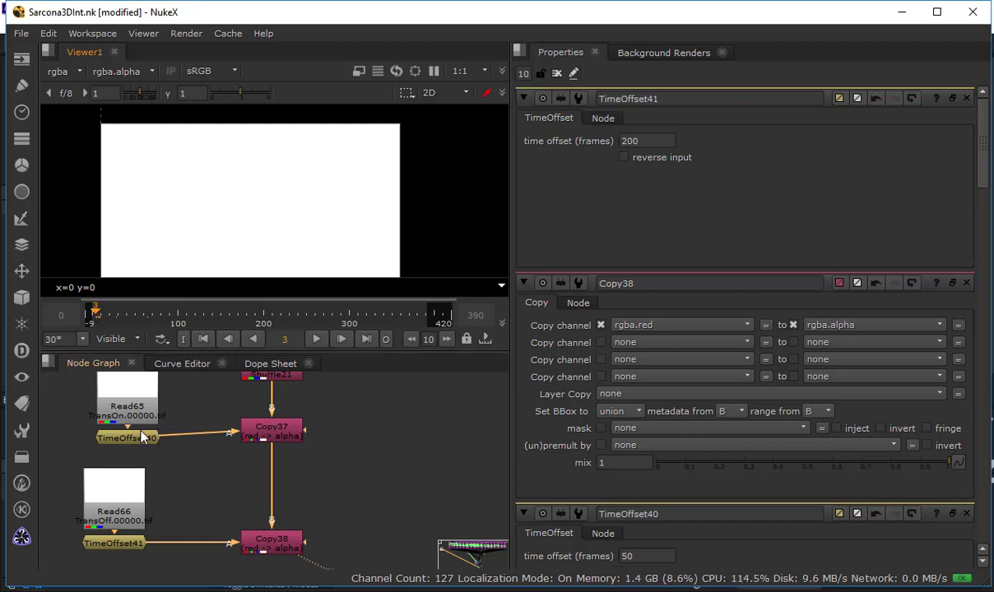
drag(119, 501, 120, 492)
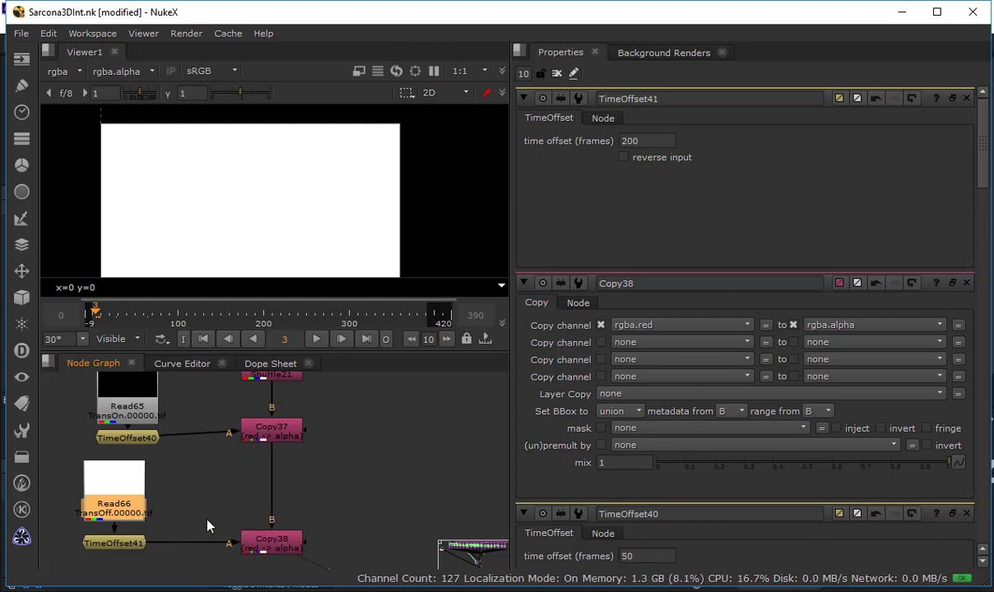
Set the TransOff Copy node's mix to 0 and go to frame 200
double_click(268, 541)
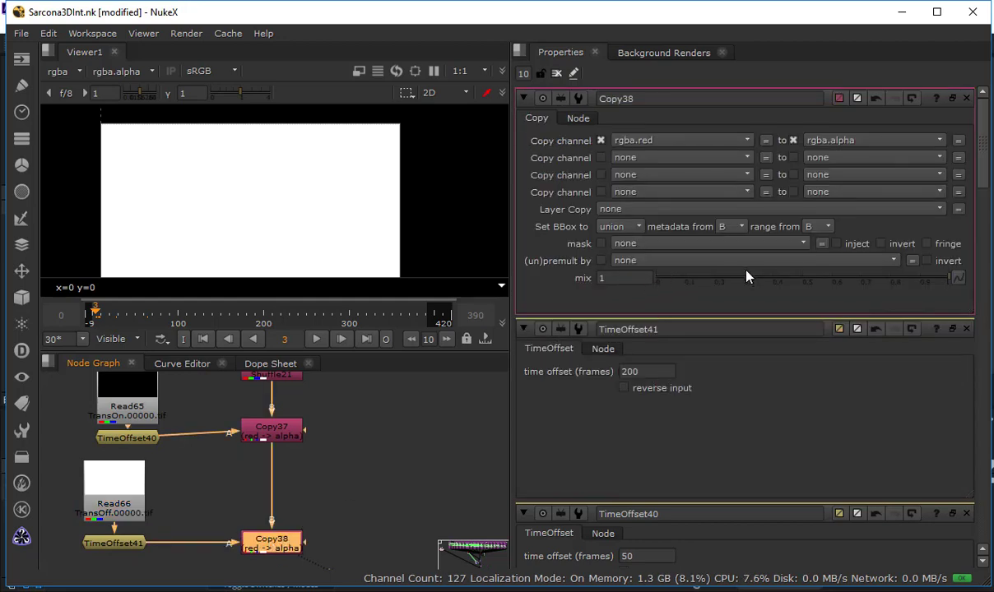
drag(787, 284, 602, 295)
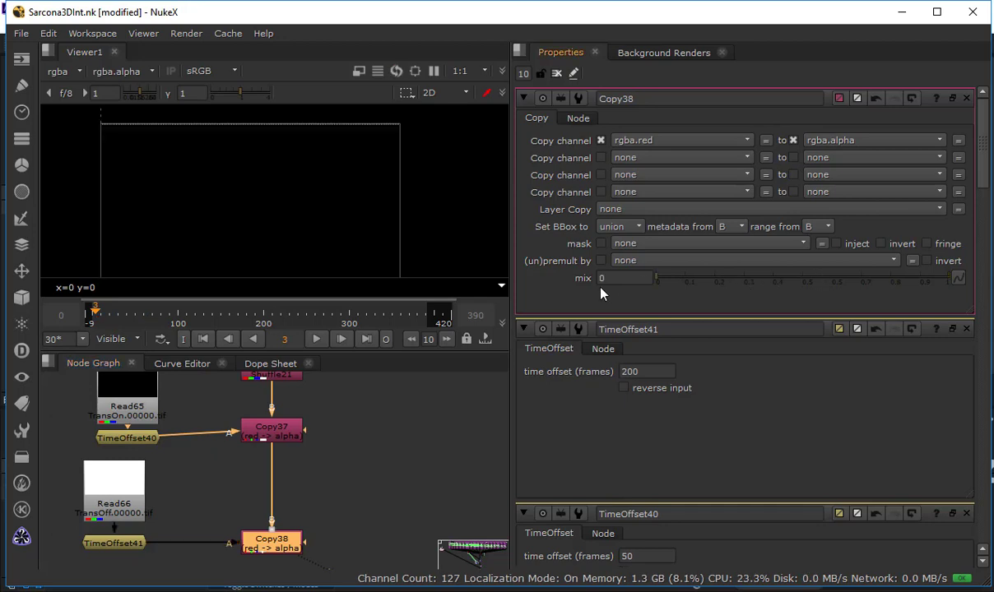
click(263, 317)
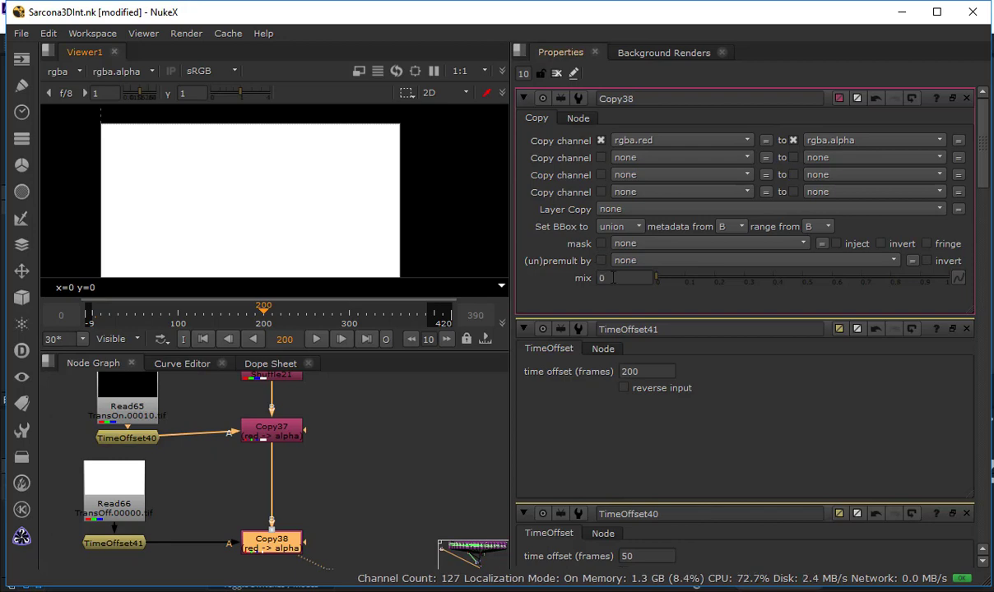
Keyframe the TransOff Copy node's mix at 0 on frame 158 and at 1 on frame 191
right_click(616, 278)
click(229, 317)
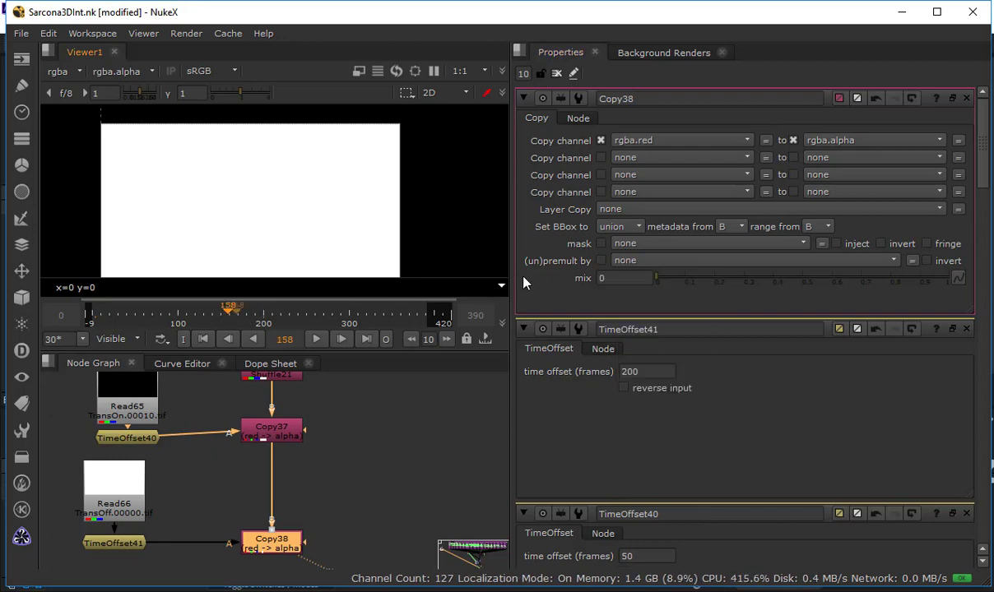
right_click(601, 279)
click(650, 282)
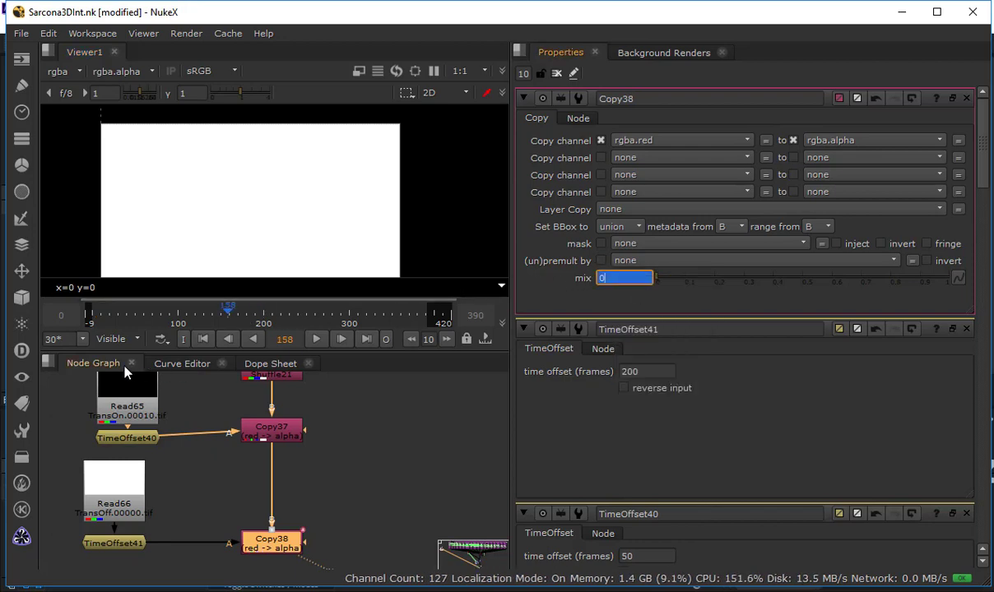
click(255, 314)
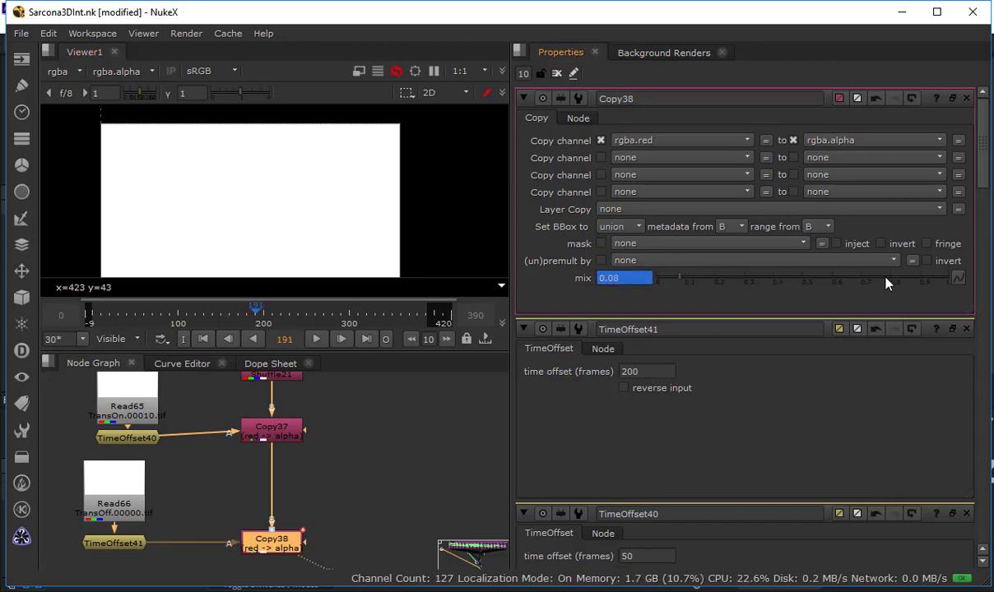
click(937, 283)
click(946, 281)
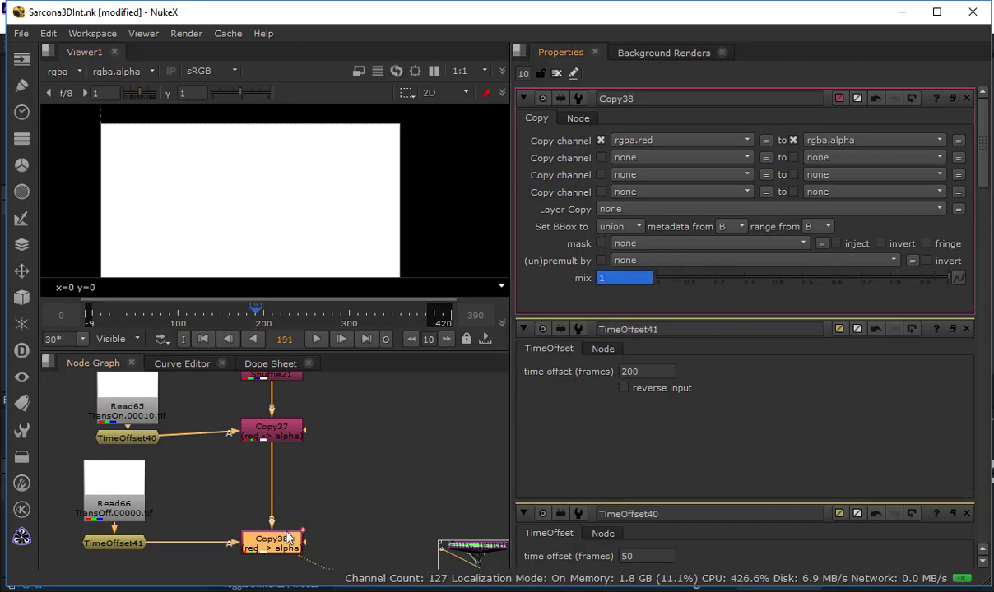
Return to frame 9 and play the alpha through to frame 226 to check the keyed mix
click(112, 477)
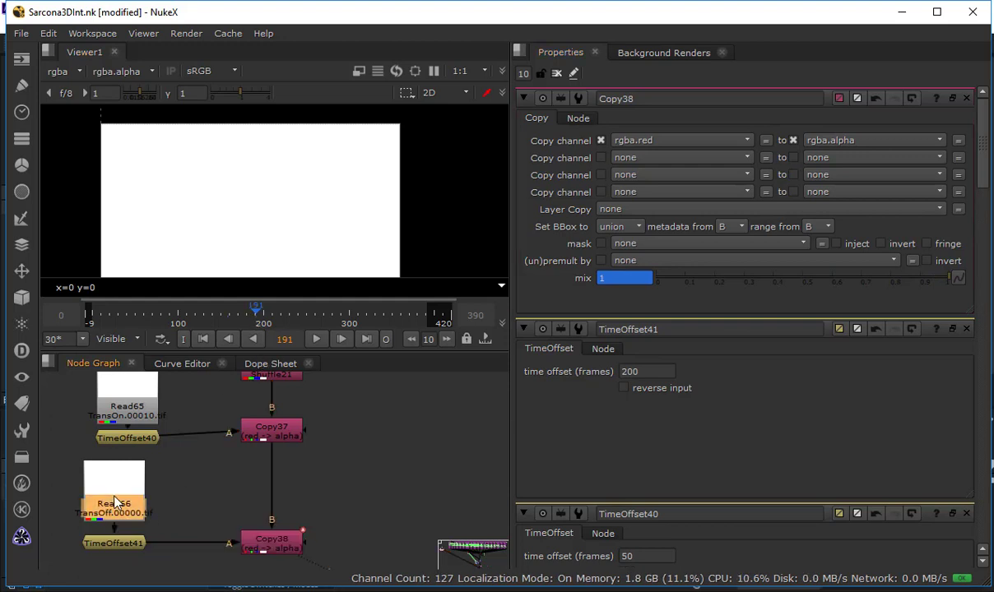
drag(152, 324, 100, 323)
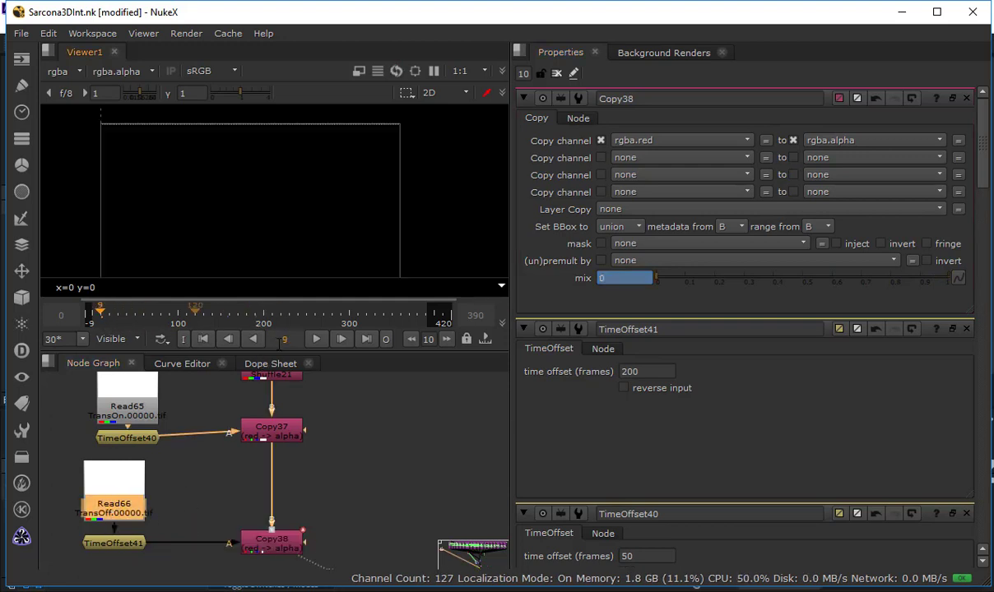
click(313, 341)
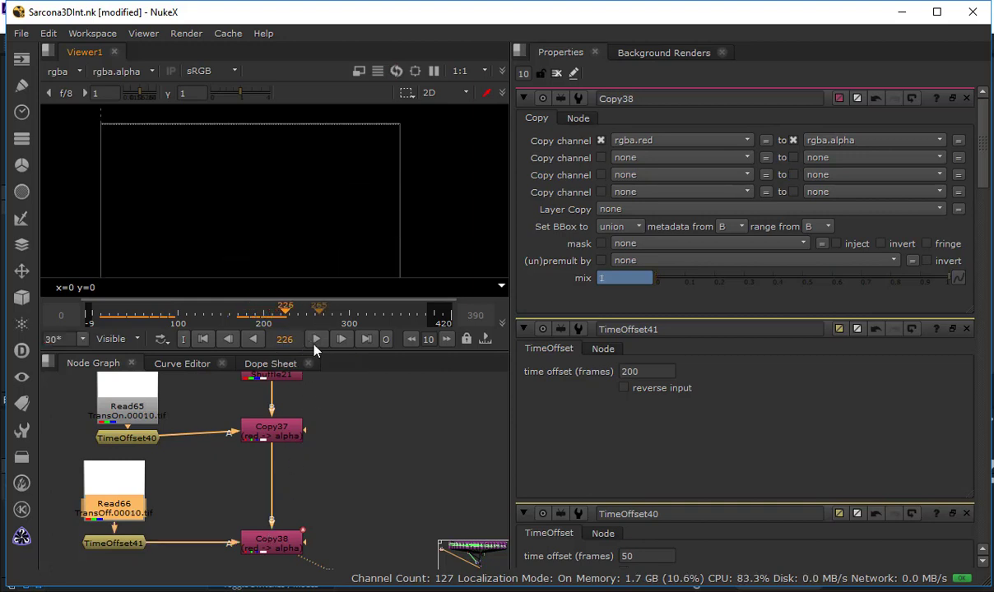
Add a Premult node after the TransOff Copy node
click(265, 539)
key(Tab)
text(premul)
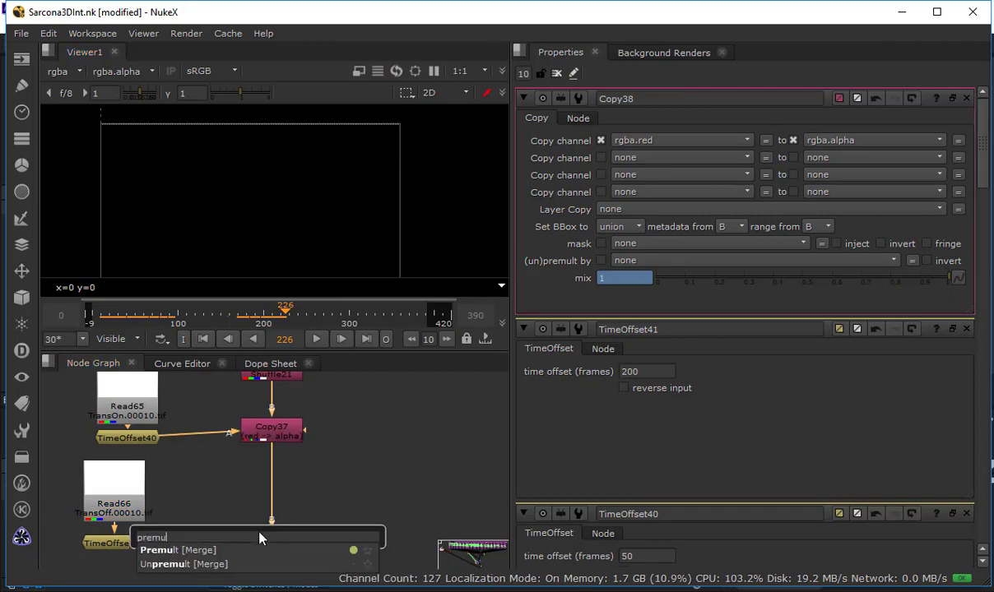
key(Return)
Play the premultiplied footage from about frame 49 to 232, and move the Premult node down below the TransOff Copy
drag(279, 315, 122, 318)
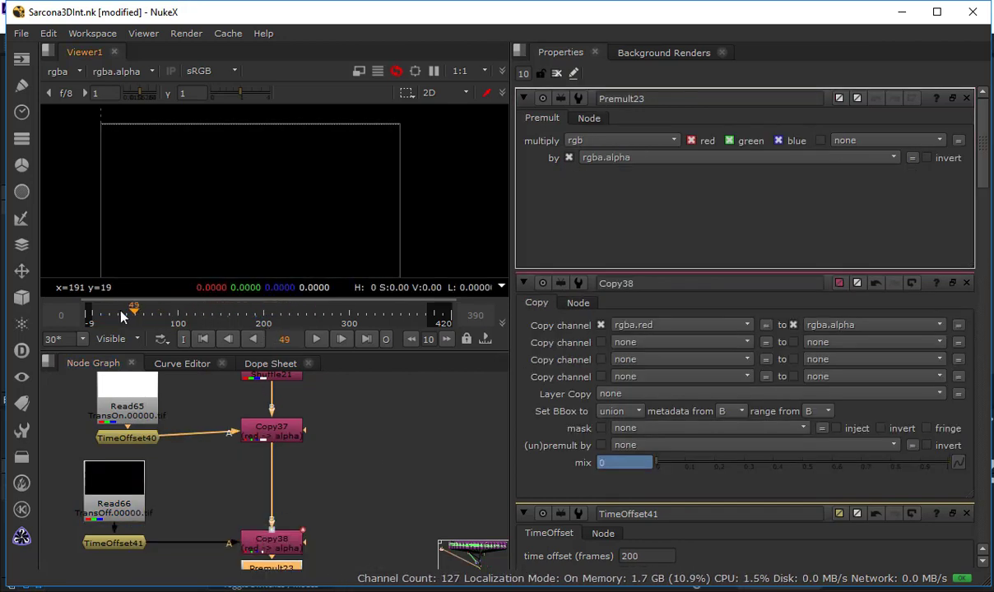
click(315, 338)
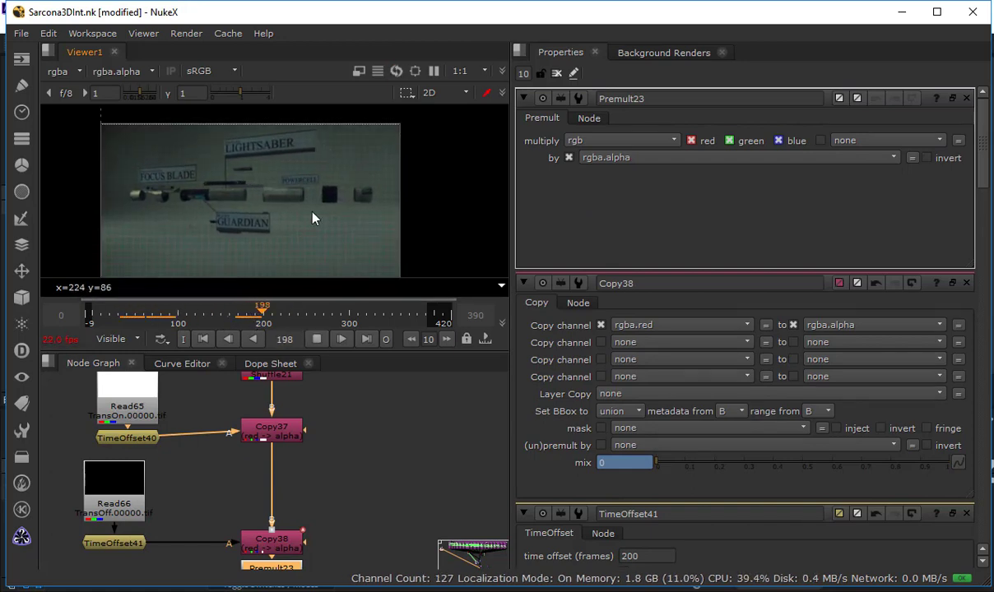
click(316, 339)
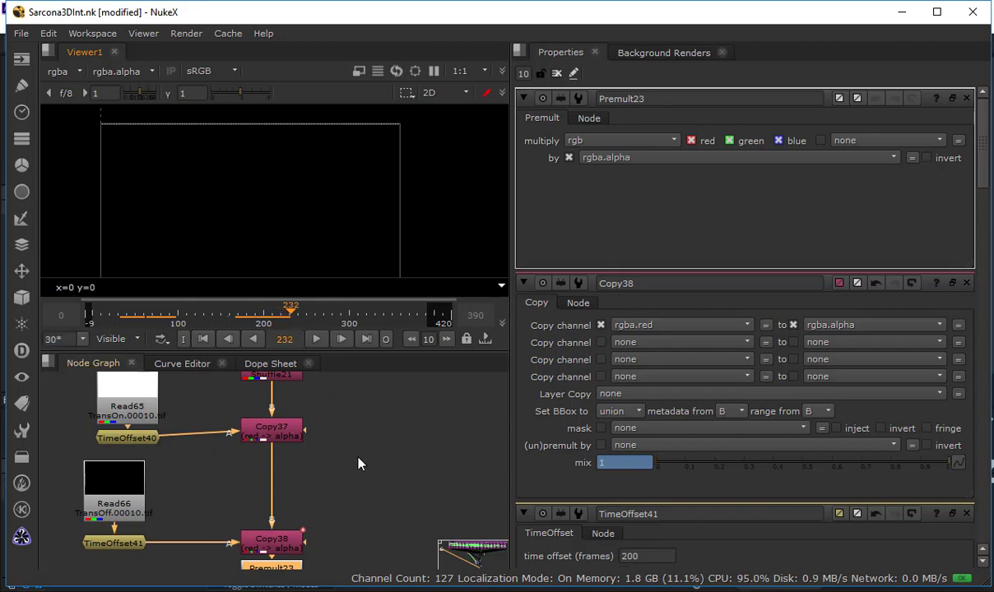
middle_drag(358, 464, 351, 324)
drag(280, 433, 281, 458)
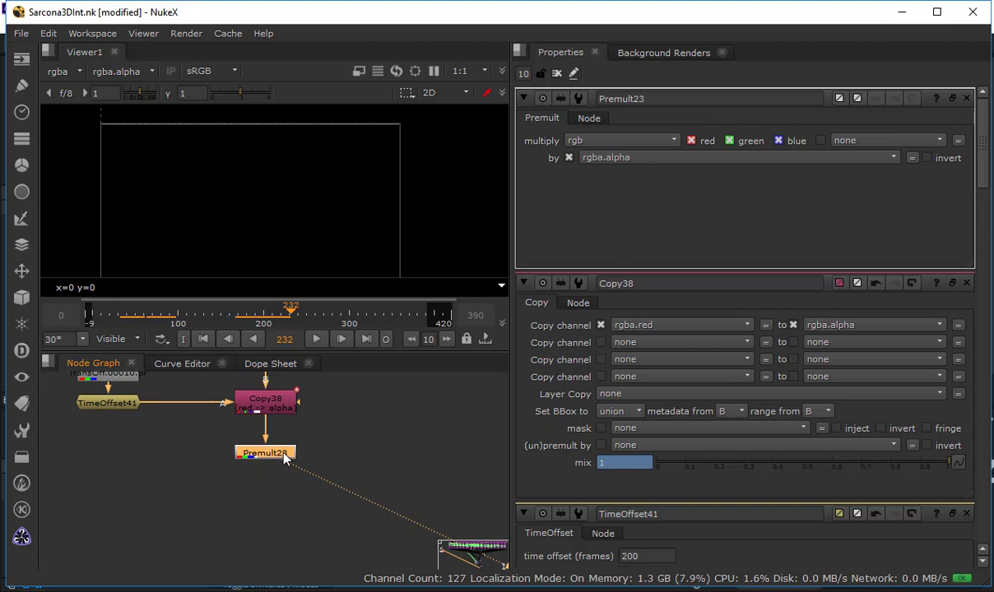
Examine the existing Footage for Screens chains, following the first one from its ReadGeo node up to the footage Read
key(space)
scroll(470, 408, down, 5)
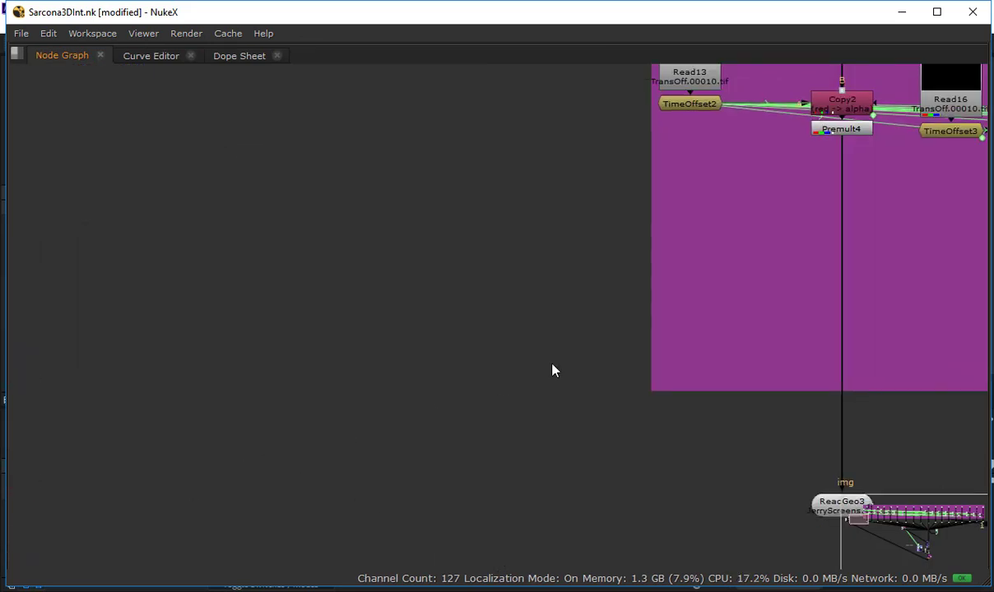
middle_drag(793, 459, 470, 535)
mouse_move(472, 558)
mouse_down()
mouse_move(479, 523)
mouse_move(472, 540)
mouse_up()
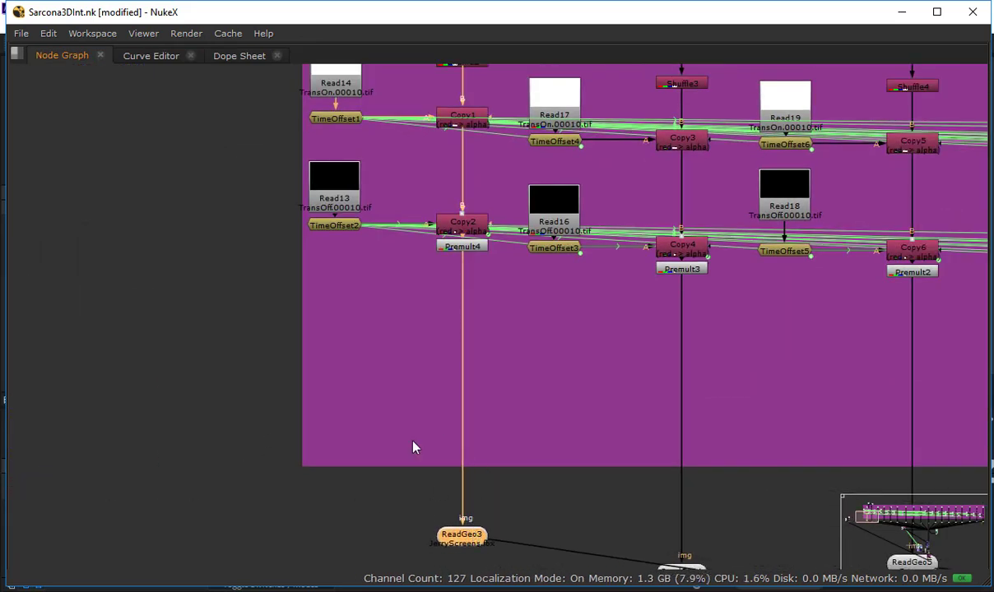
middle_drag(169, 369, 344, 513)
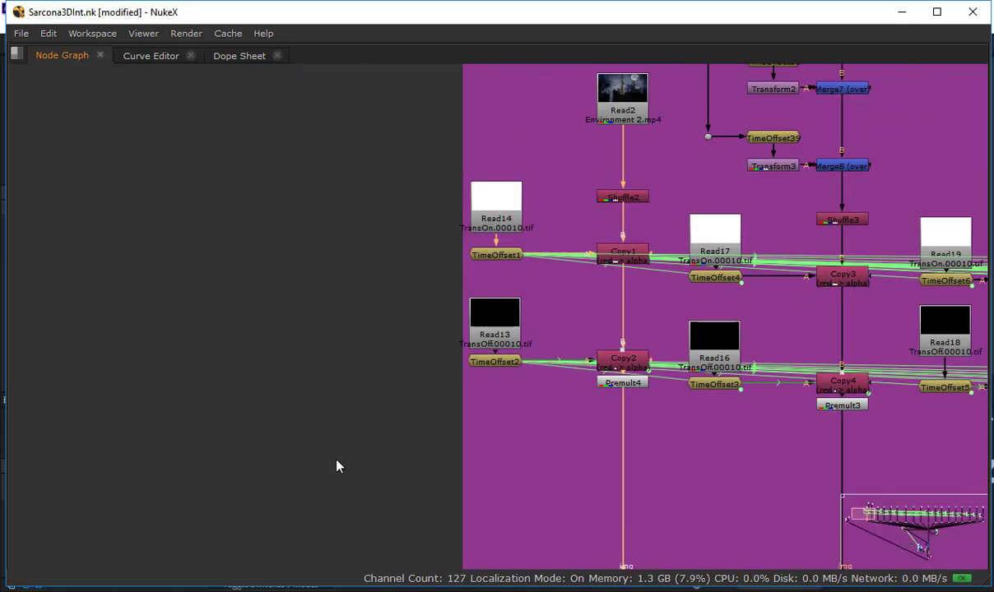
middle_drag(341, 325, 115, 443)
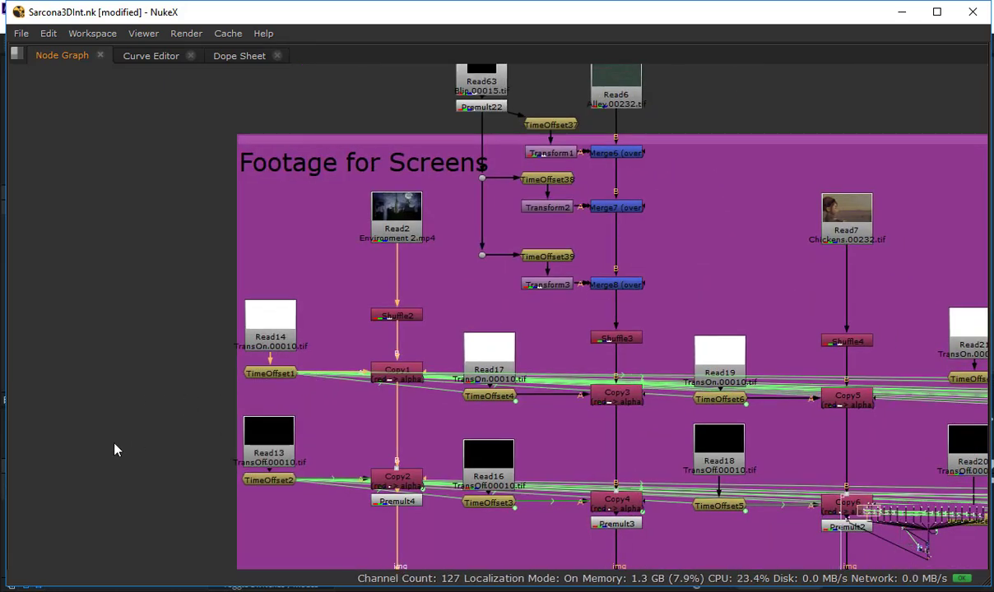
middle_drag(377, 334, 183, 401)
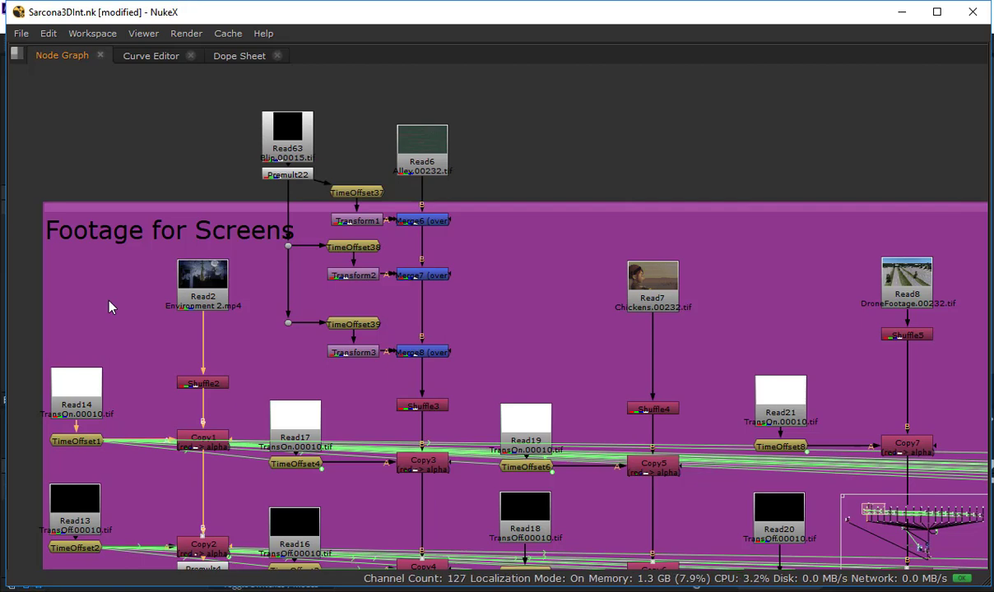
Compare the TransOn TimeOffset values of the first three screen chains, then close all node properties
double_click(76, 441)
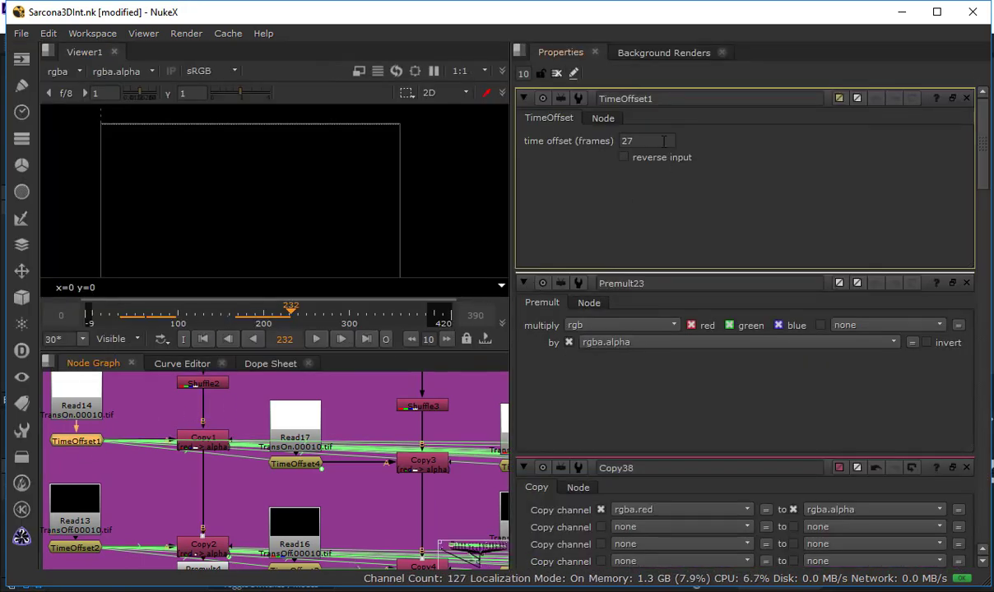
middle_drag(262, 393, 167, 417)
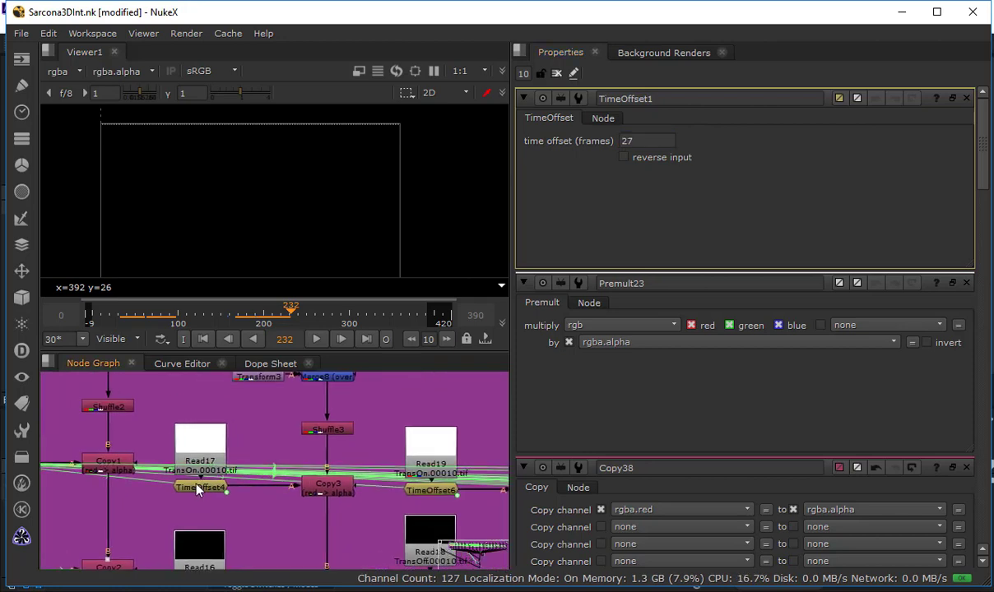
double_click(197, 488)
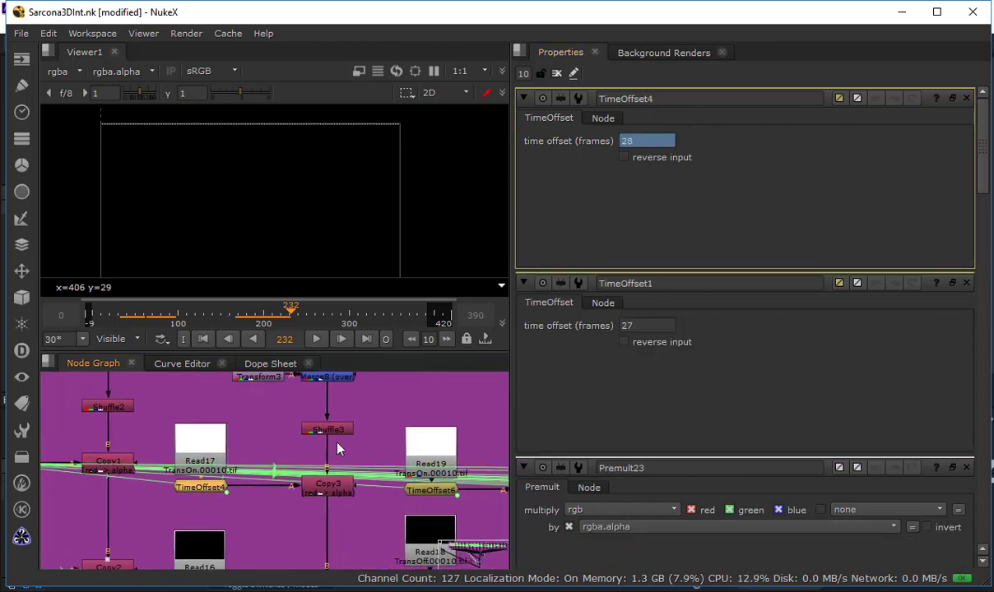
double_click(429, 490)
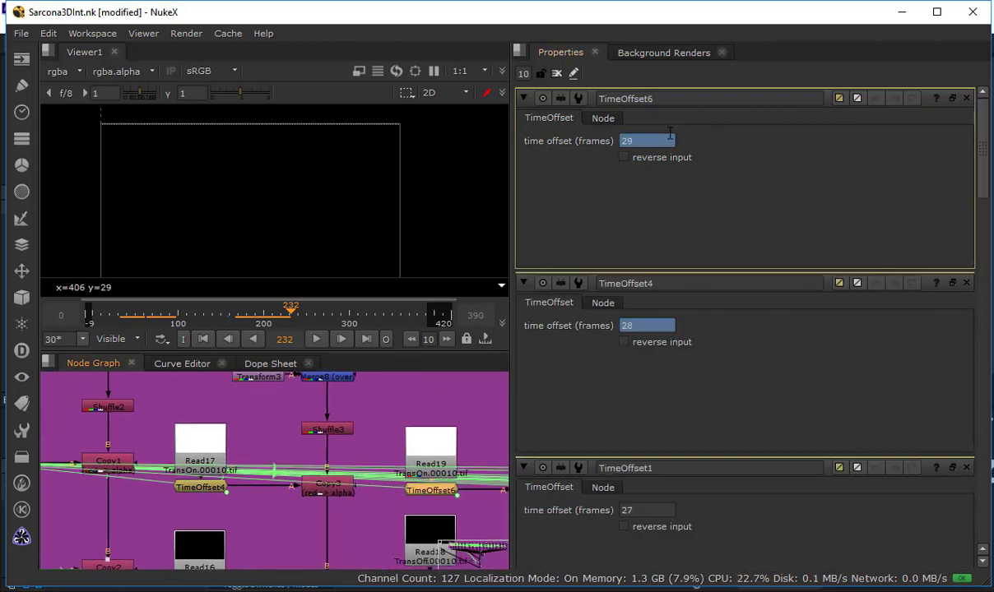
click(556, 73)
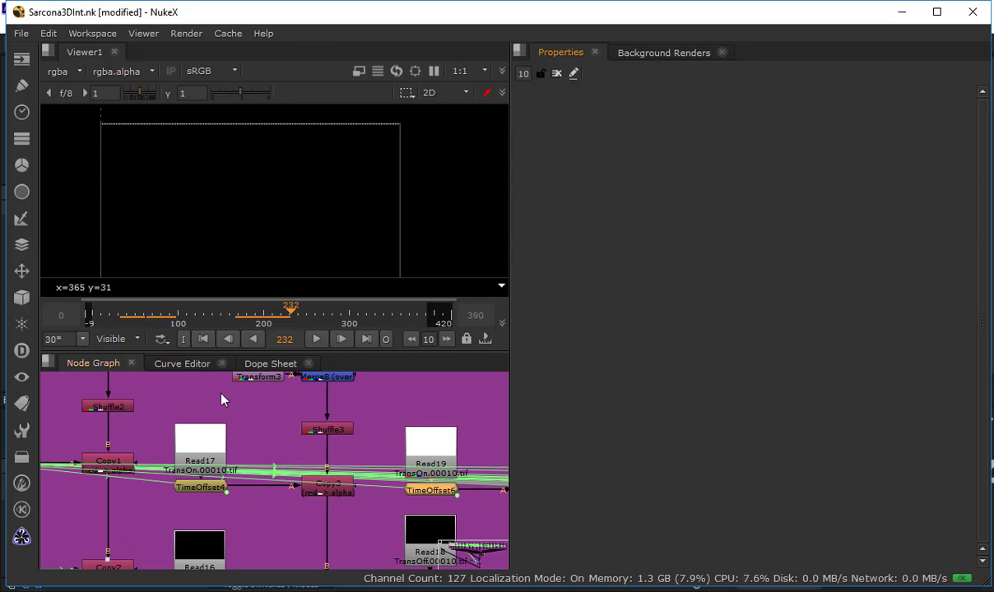
Paste a copy of the new chain's TransOn TimeOffset into the empty area beside its first Copy node
middle_drag(221, 399, 439, 468)
middle_drag(181, 411, 241, 374)
scroll(397, 459, down, 5)
scroll(271, 471, up, 5)
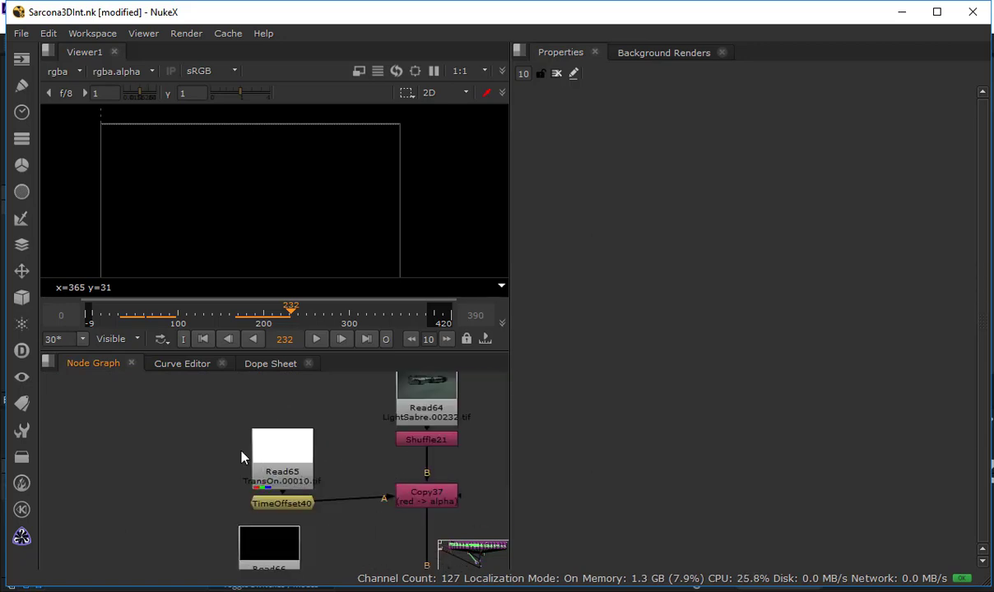
middle_drag(241, 459, 195, 473)
middle_drag(490, 494, 306, 489)
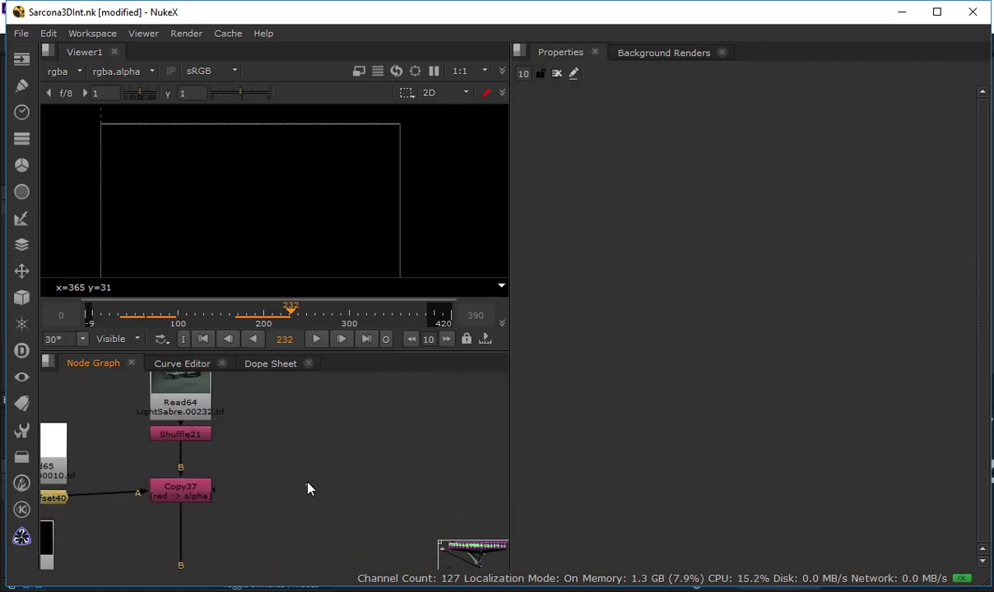
key(ctrl+v)
middle_drag(54, 510, 135, 485)
Open the properties of TimeOffset40 and its pasted copy, moving the copy slightly down in the node graph
double_click(127, 475)
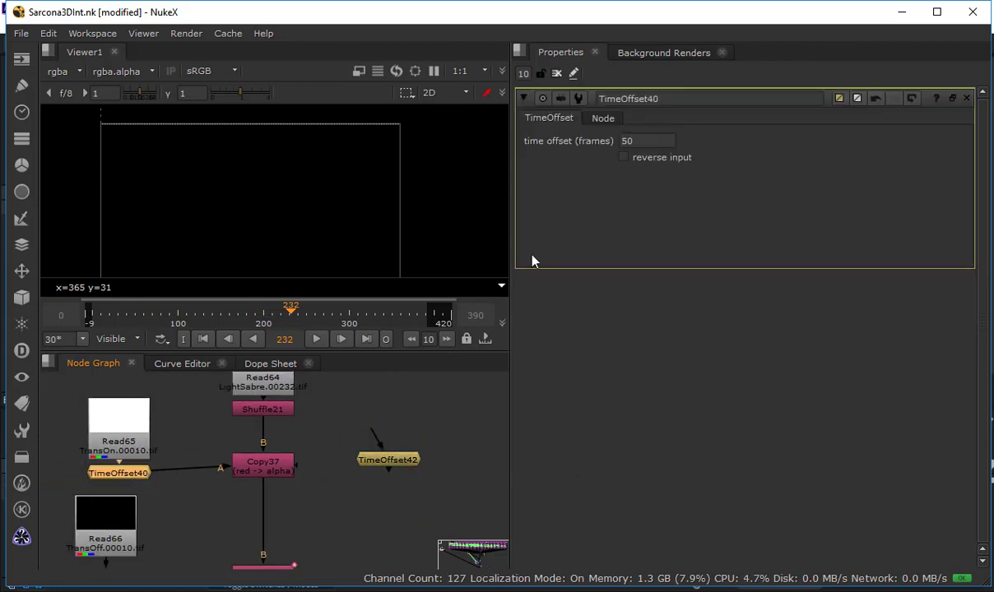
drag(642, 142, 537, 162)
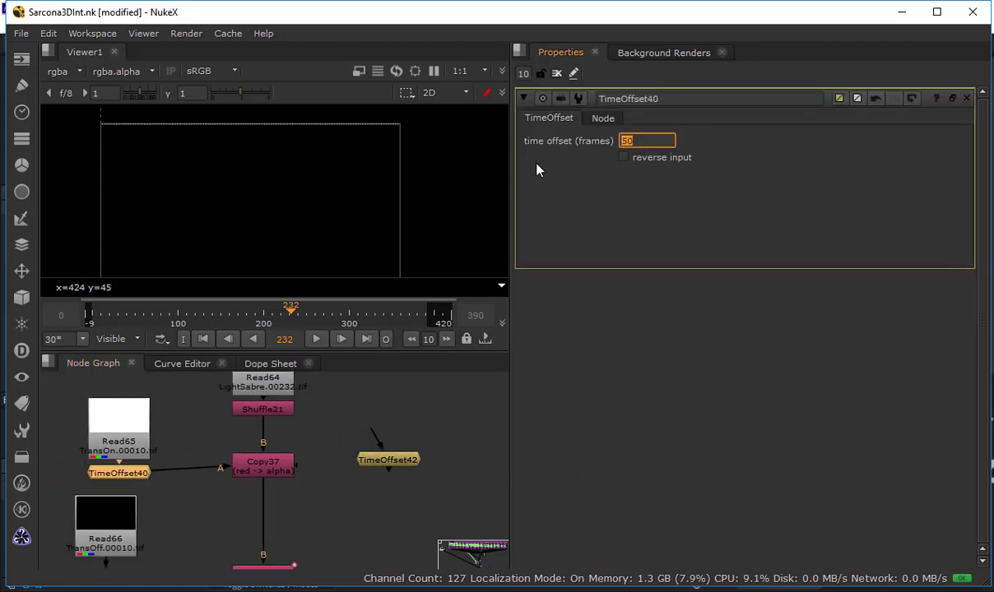
drag(402, 467, 420, 483)
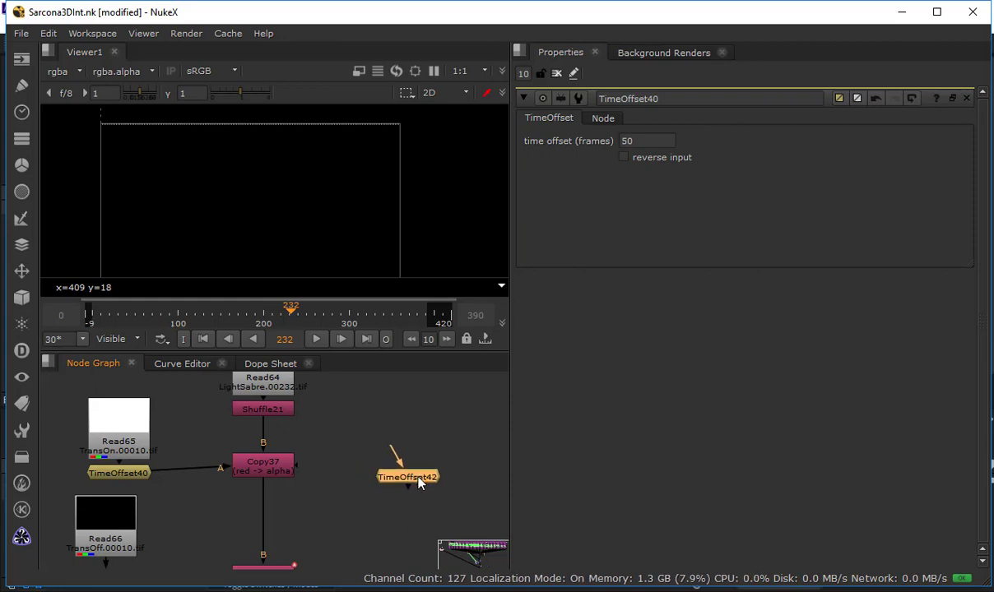
double_click(418, 480)
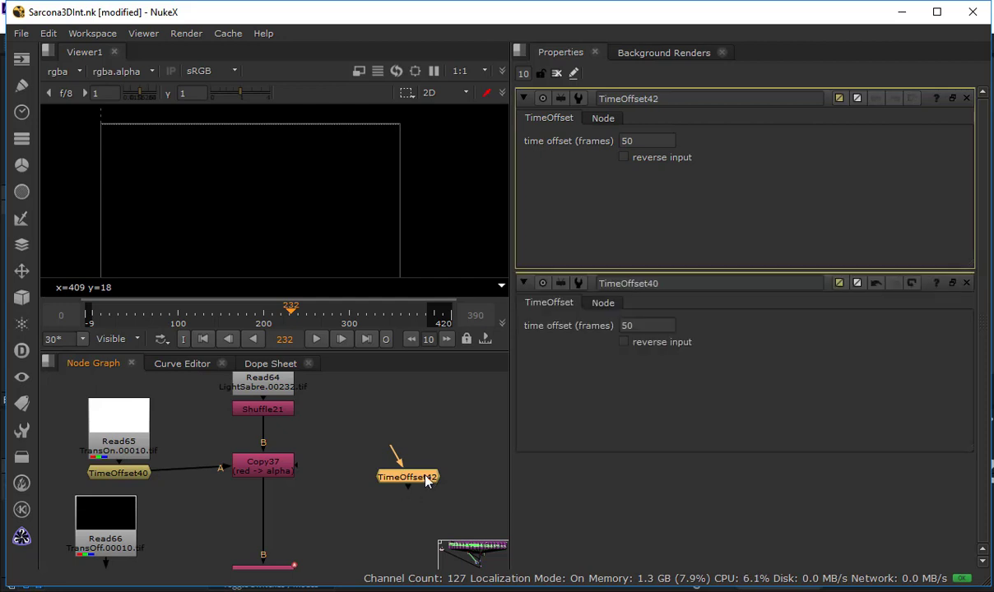
Link TimeOffset42's time offset to the original node with the expression TimeOffset40.time_offset
right_click(638, 140)
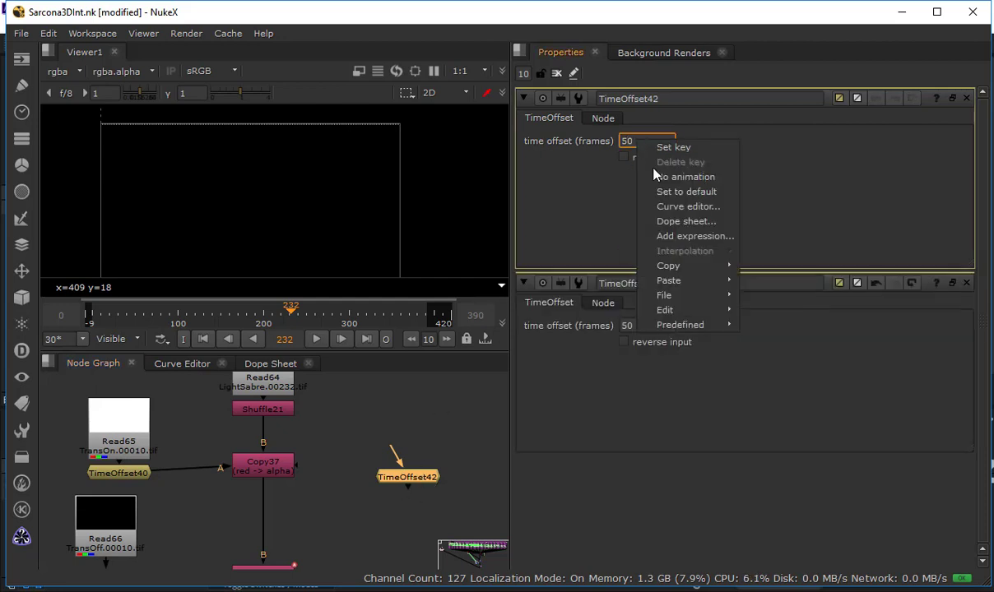
click(672, 237)
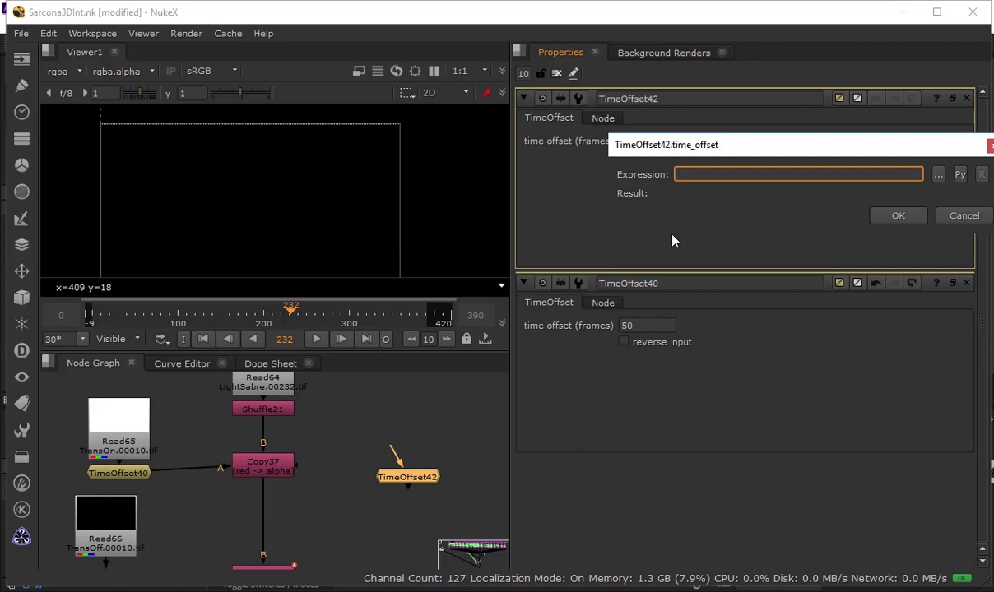
drag(672, 153, 520, 175)
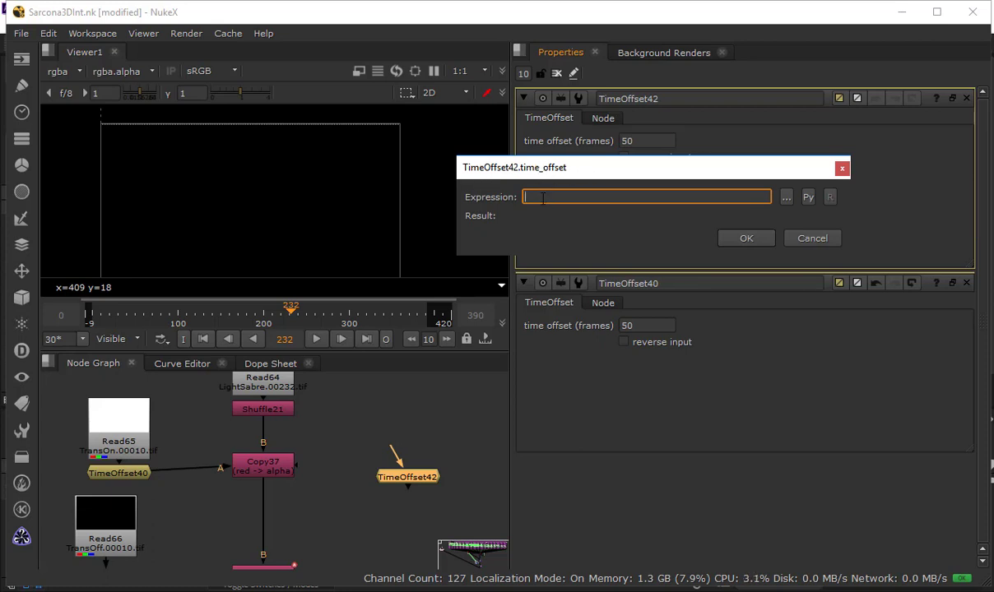
text(TimeOffset)
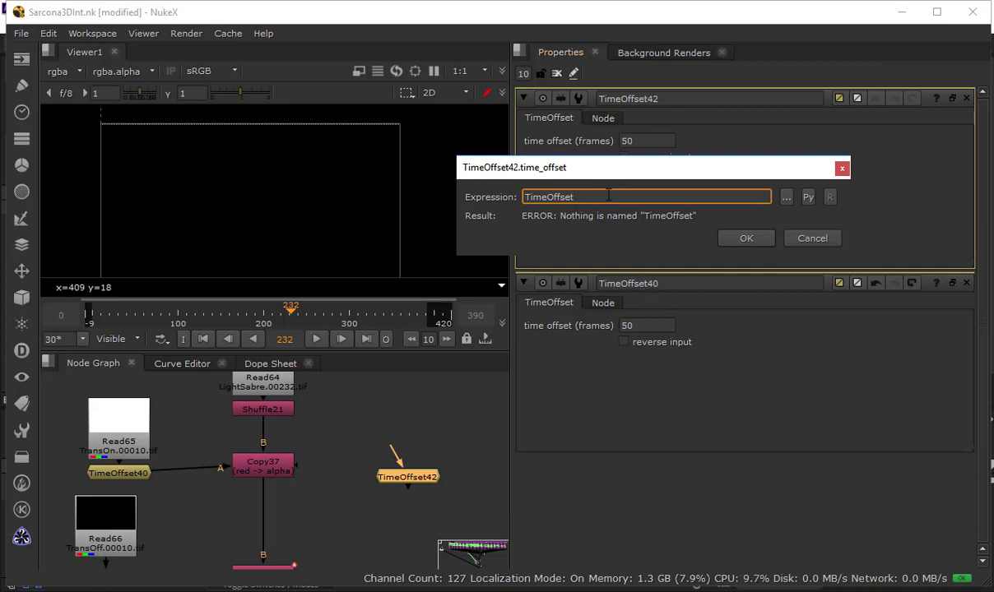
text(40)
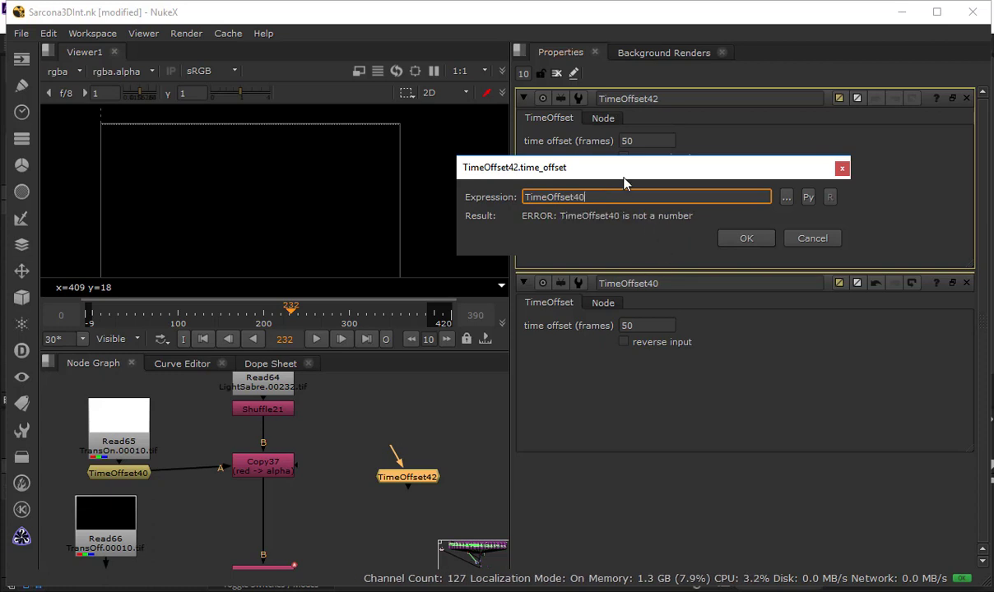
text(.time_)
text(offset)
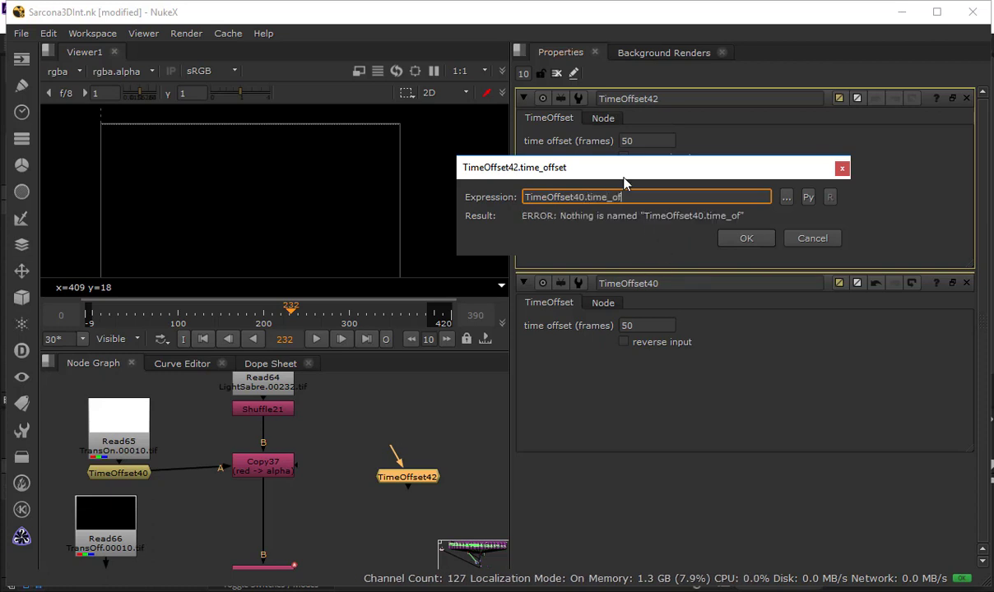
click(736, 239)
Try TimeOffset40's time offset at 20, 30 and 40 frames to test the expression link
drag(651, 326, 595, 332)
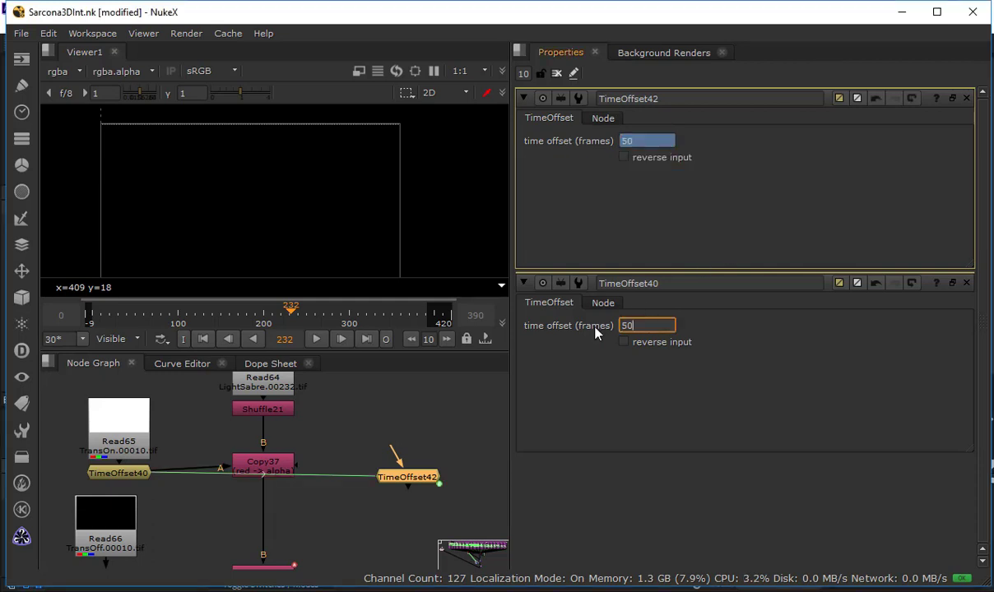
text(20)
key(Return)
text(30)
key(Return)
key(Return)
Edit TimeOffset42's time offset expression to TimeOffset40.time_offset+1
right_click(653, 142)
click(695, 241)
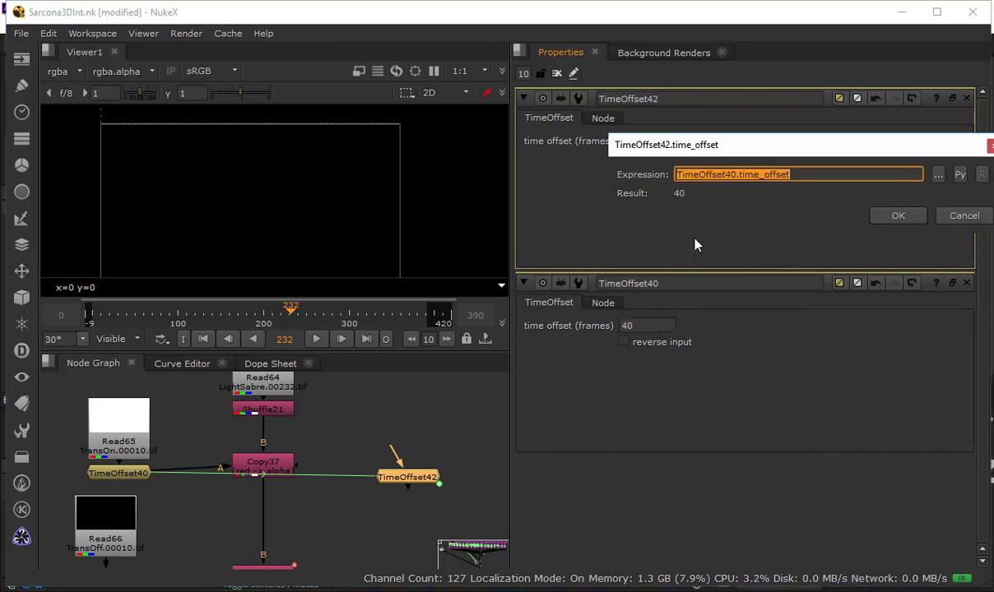
click(803, 171)
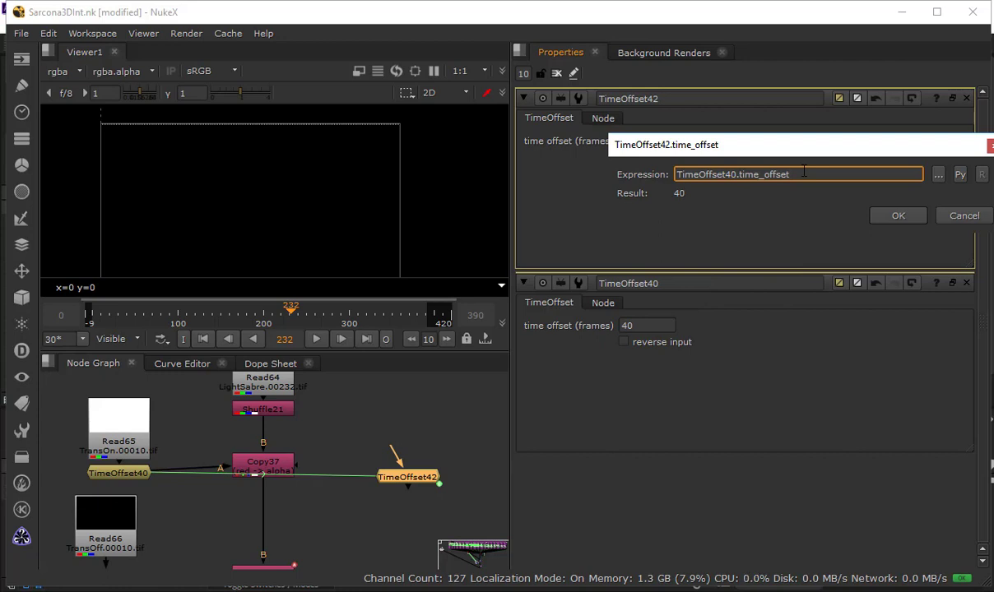
text(+)
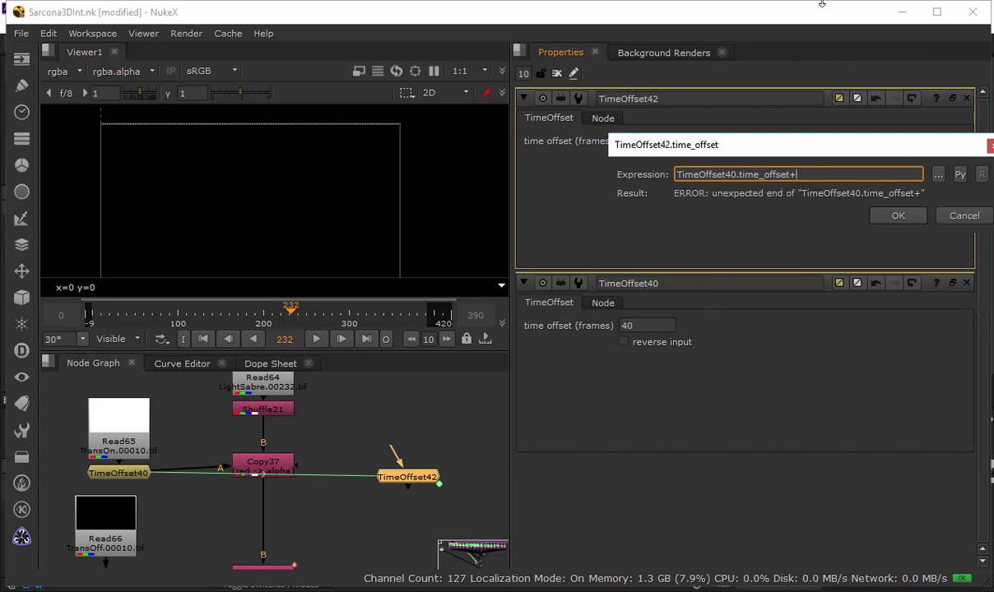
text(1)
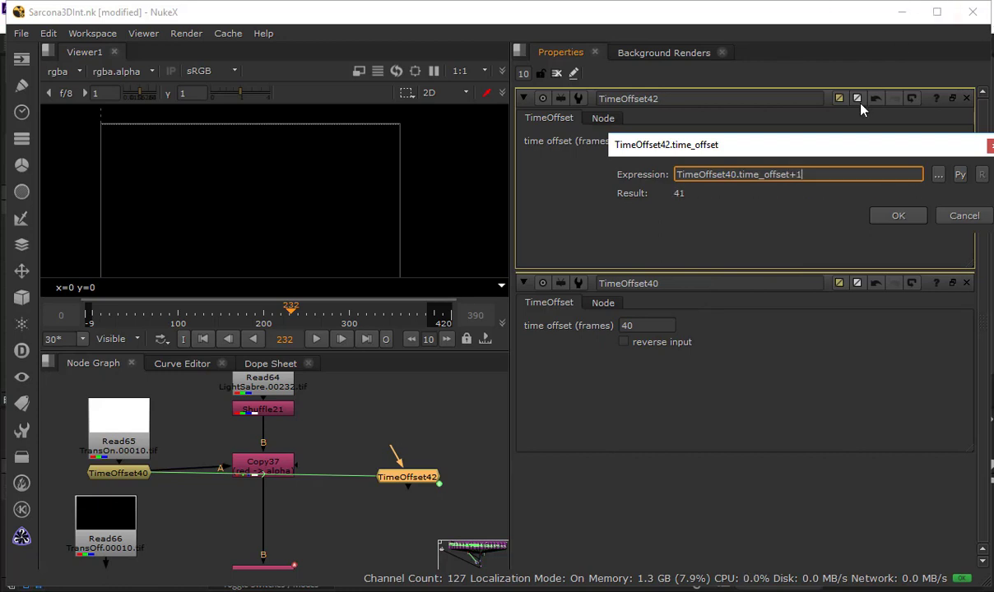
click(897, 216)
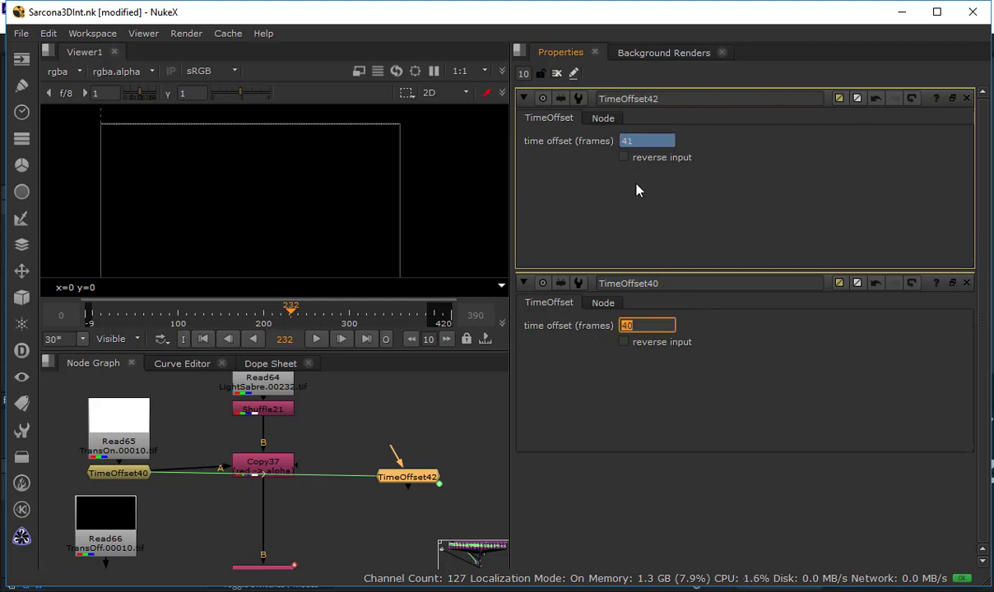
Set TimeOffset40's time offset to 60 frames and delete the linked TimeOffset42 copy
click(644, 140)
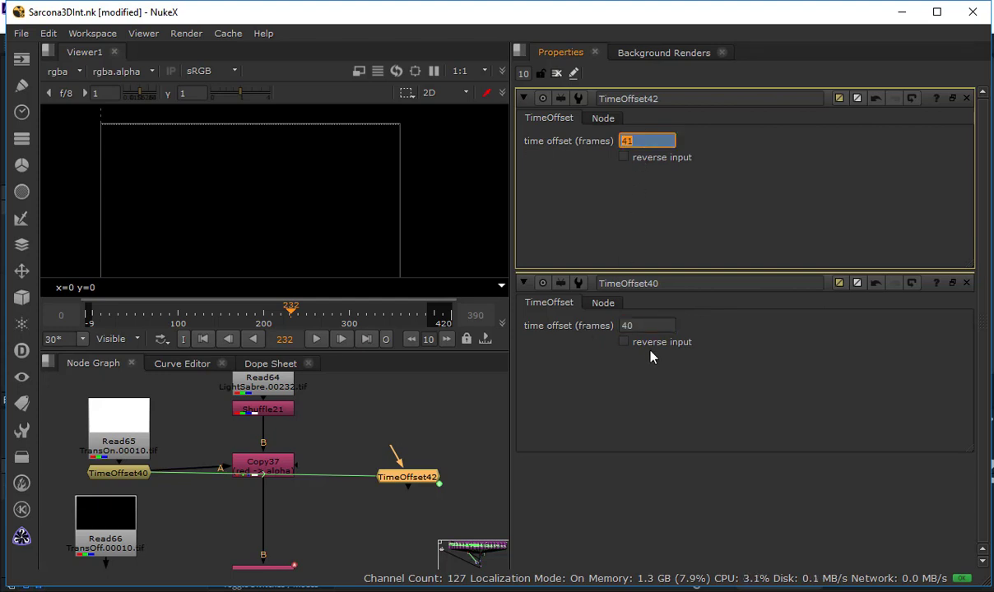
key(Tab)
text(60)
key(Return)
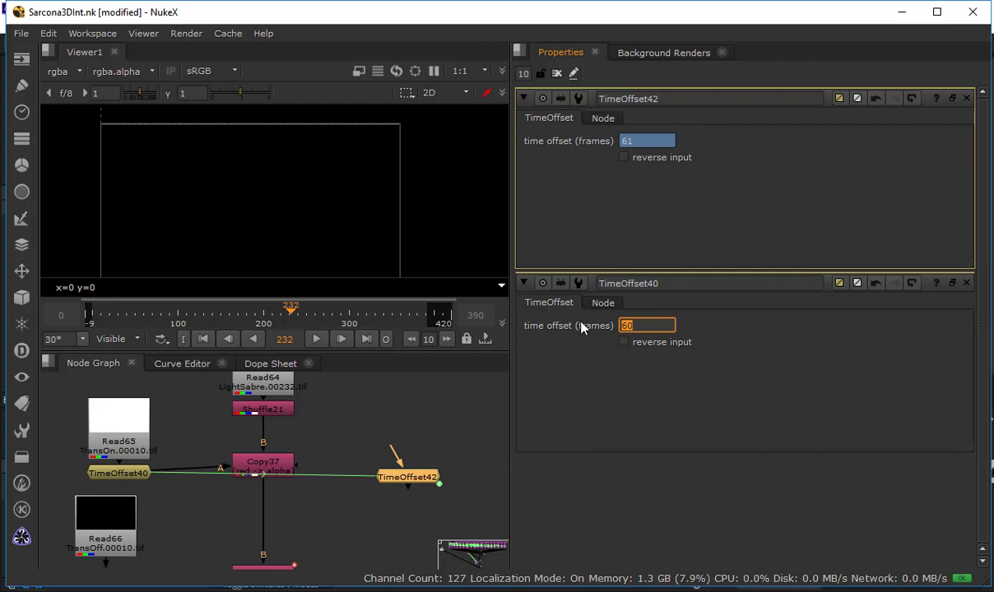
click(428, 475)
key(Delete)
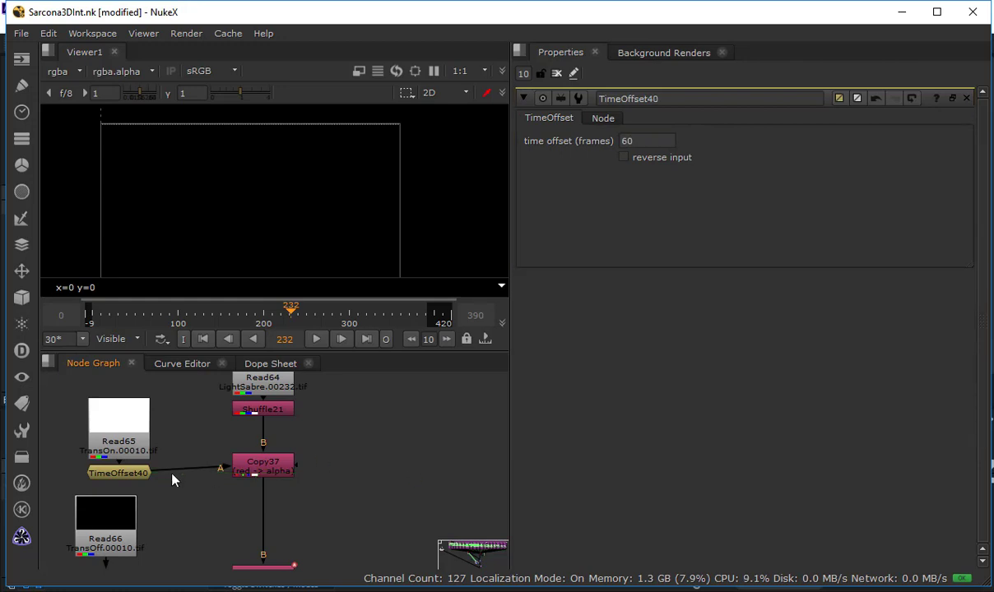
Maximize the node graph on the Footage for Screens chains, then hide and show the expression link arrows again
scroll(362, 452, down, 3)
key(space)
middle_drag(743, 368, 194, 417)
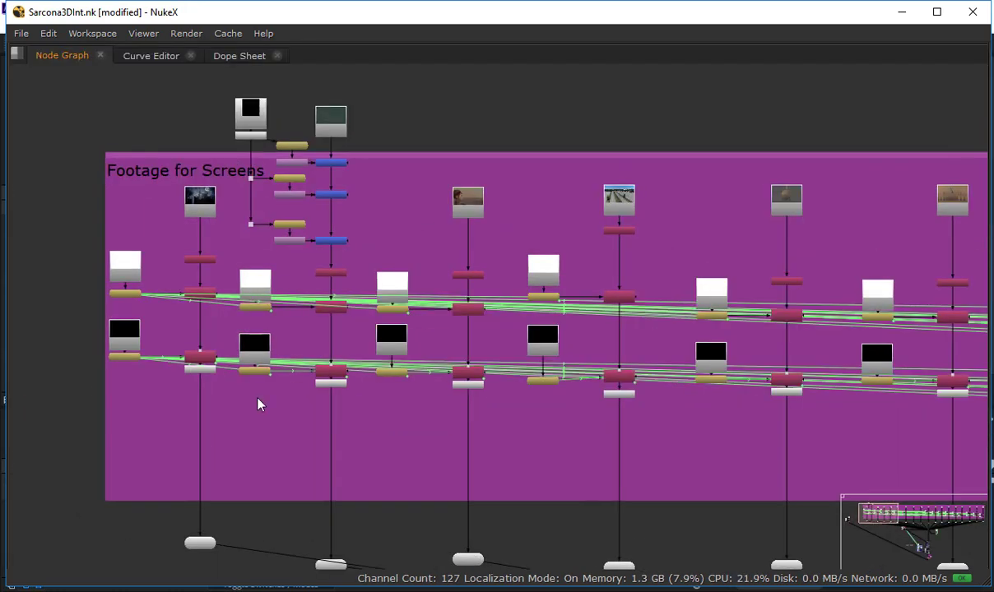
key(alt+e)
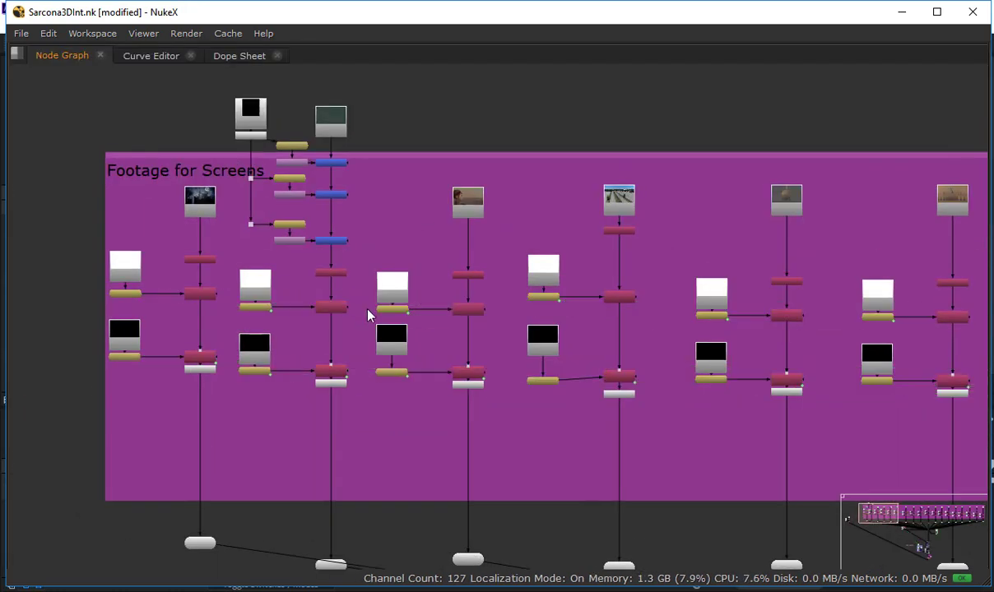
key(alt+e)
Examine the expression links between the TransOn and TransOff TimeOffset nodes along the screen chains
middle_drag(136, 299, 204, 359)
mouse_move(203, 355)
mouse_down()
mouse_move(201, 345)
mouse_move(205, 355)
mouse_up()
scroll(318, 384, up, 1)
middle_drag(318, 384, 270, 412)
scroll(302, 387, up, 2)
middle_drag(708, 390, 479, 390)
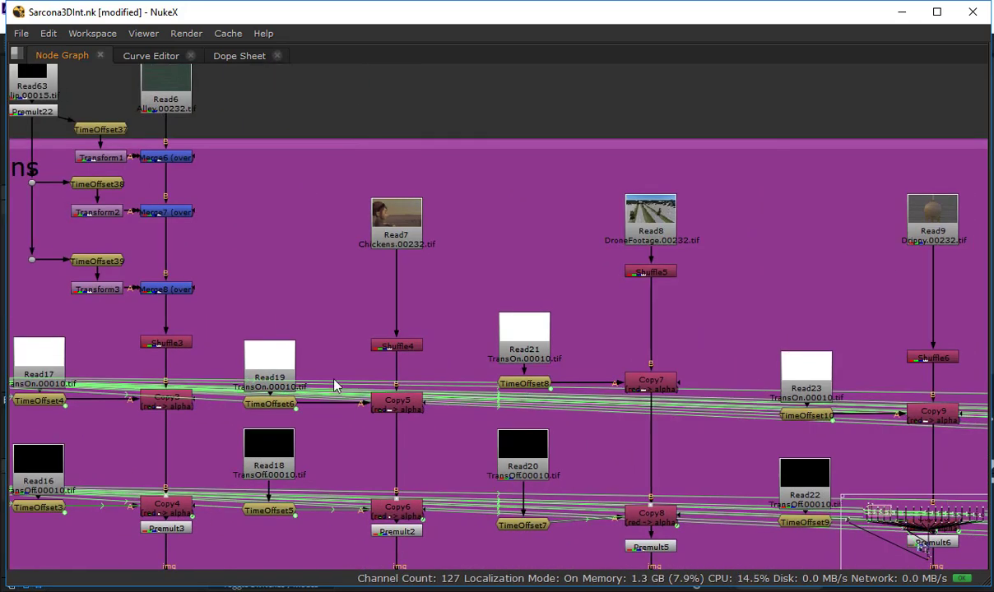
mouse_move(819, 374)
middle_down()
mouse_move(8, 352)
mouse_move(538, 370)
mouse_move(132, 392)
middle_up()
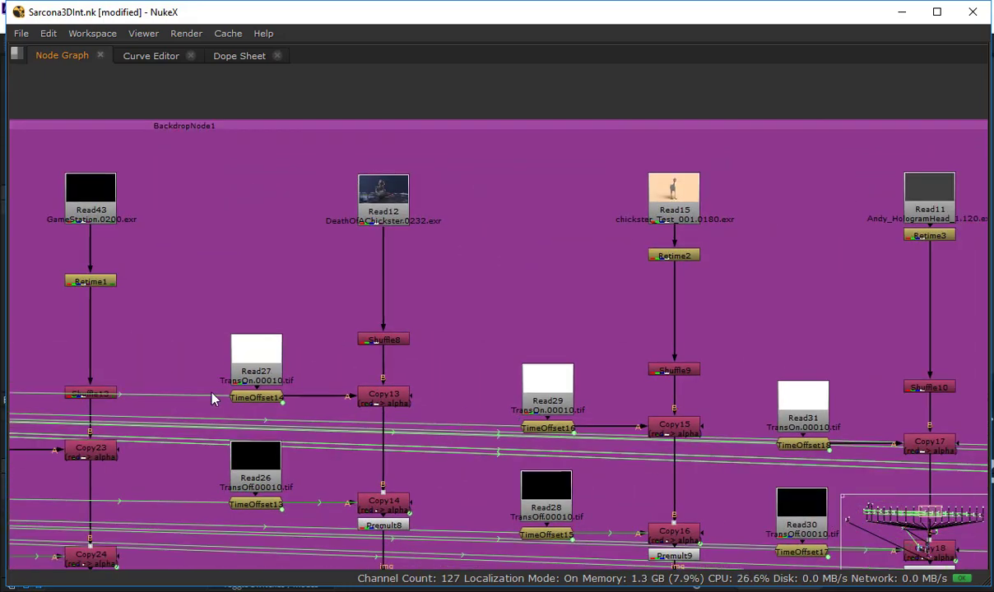
Examine the expression-linked Read, TimeOffset, Copy and Premult branches across the purple backdrop, from Read61 back to the Copy2 branch
middle_drag(781, 441, 461, 411)
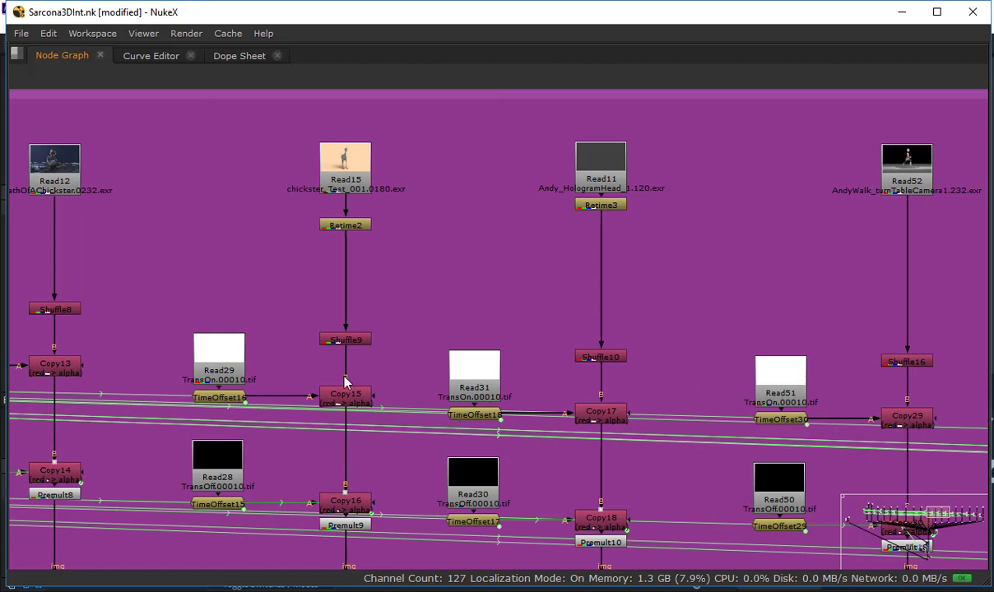
middle_drag(809, 338, 315, 324)
middle_drag(872, 366, 229, 358)
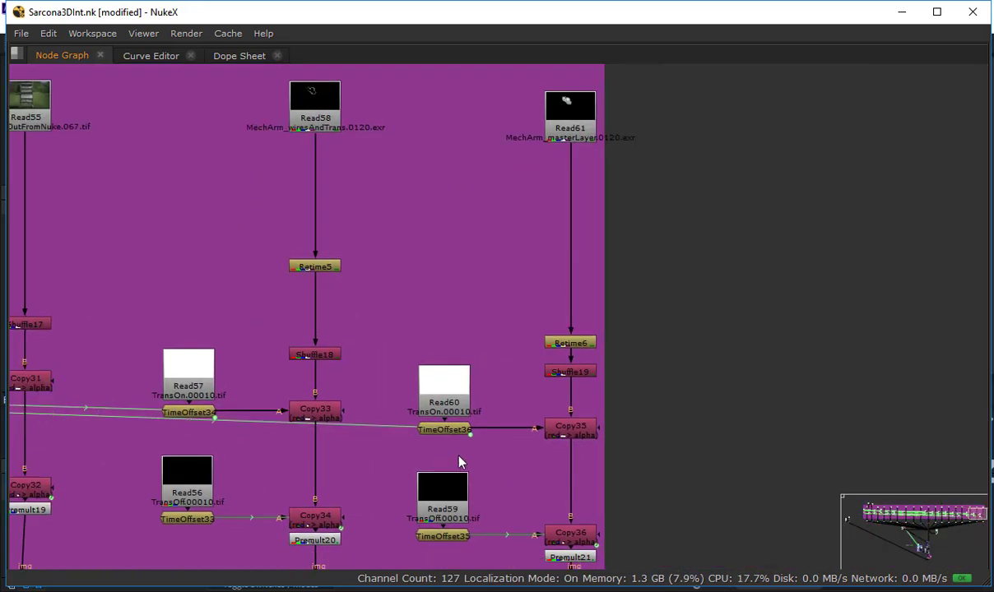
click(460, 429)
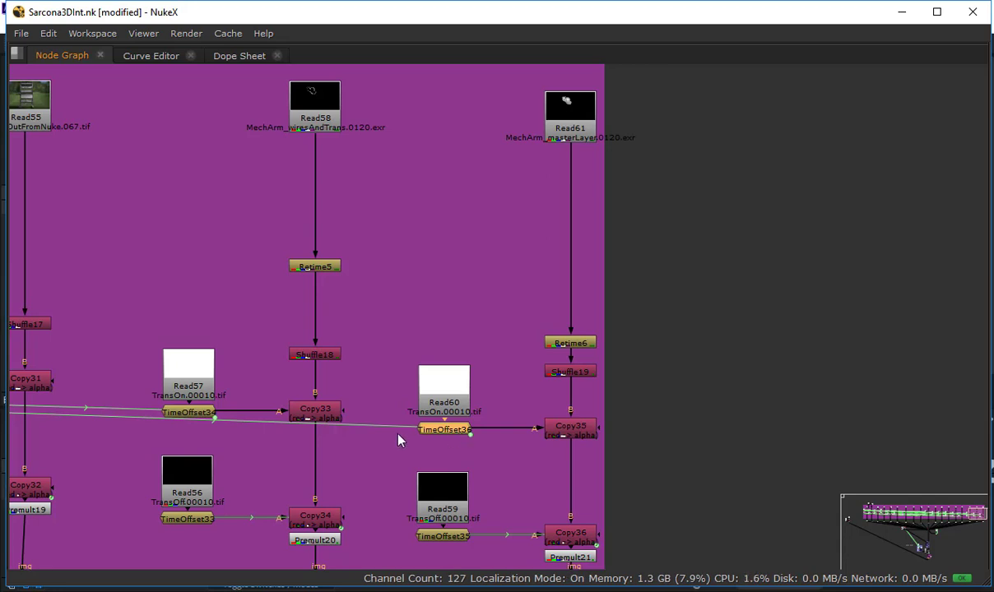
scroll(395, 435, down, 3)
middle_drag(205, 478, 576, 400)
middle_drag(313, 414, 505, 409)
middle_drag(323, 446, 786, 434)
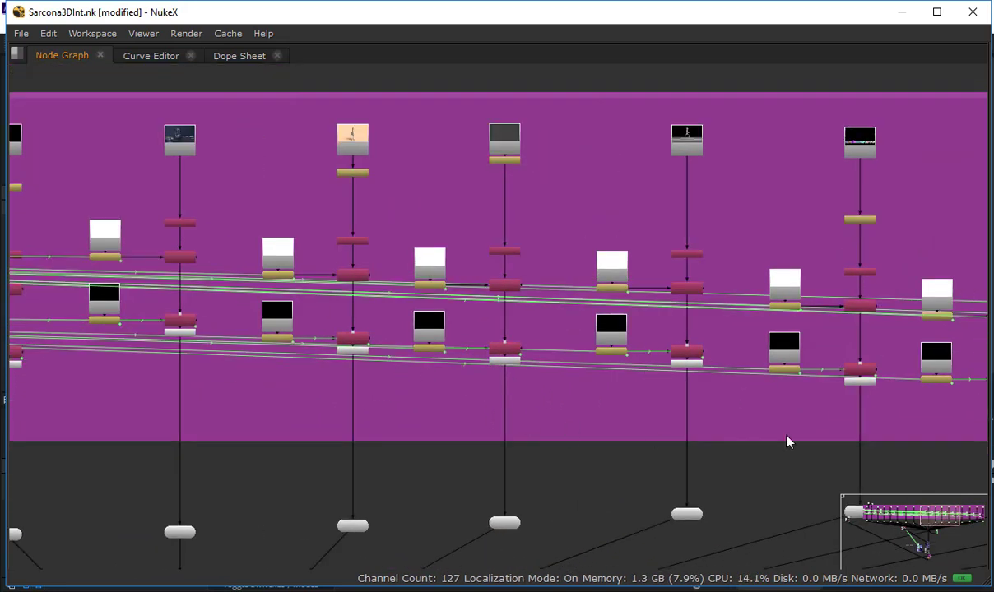
middle_drag(205, 368, 862, 415)
middle_drag(363, 451, 829, 409)
middle_drag(239, 378, 886, 368)
scroll(484, 360, up, 3)
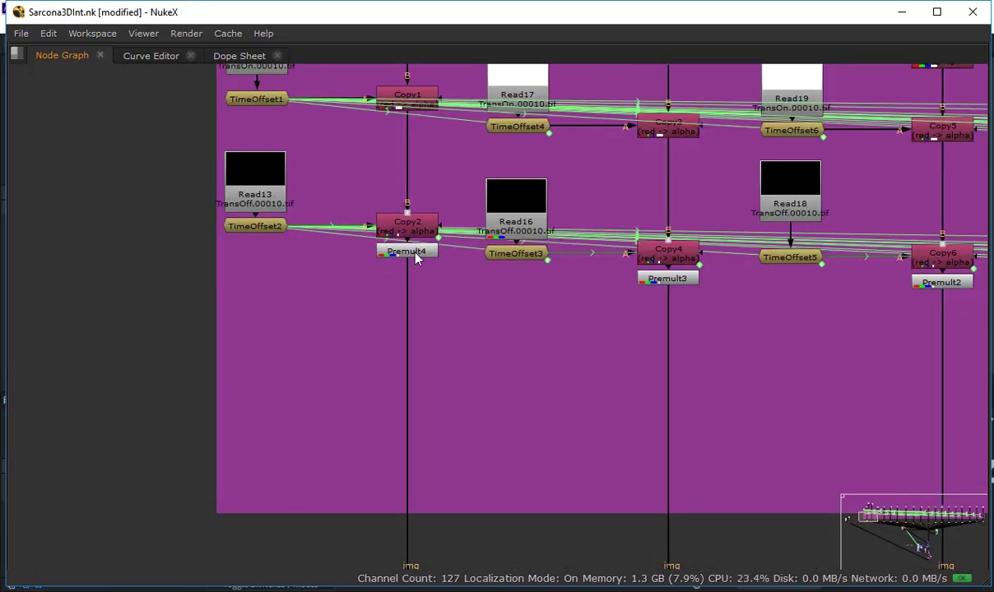
middle_drag(304, 247, 412, 357)
Open the Copy38 node's properties beside the lightsaber branch and clear any animation from its mix value
key(space)
middle_drag(249, 486, 485, 428)
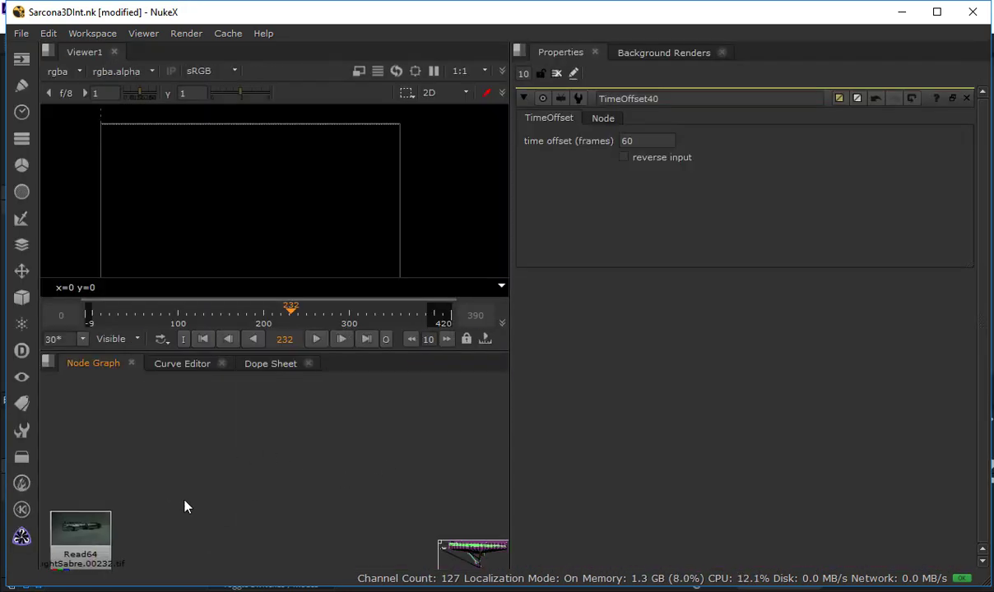
middle_drag(186, 506, 488, 392)
middle_drag(369, 492, 298, 420)
double_click(311, 525)
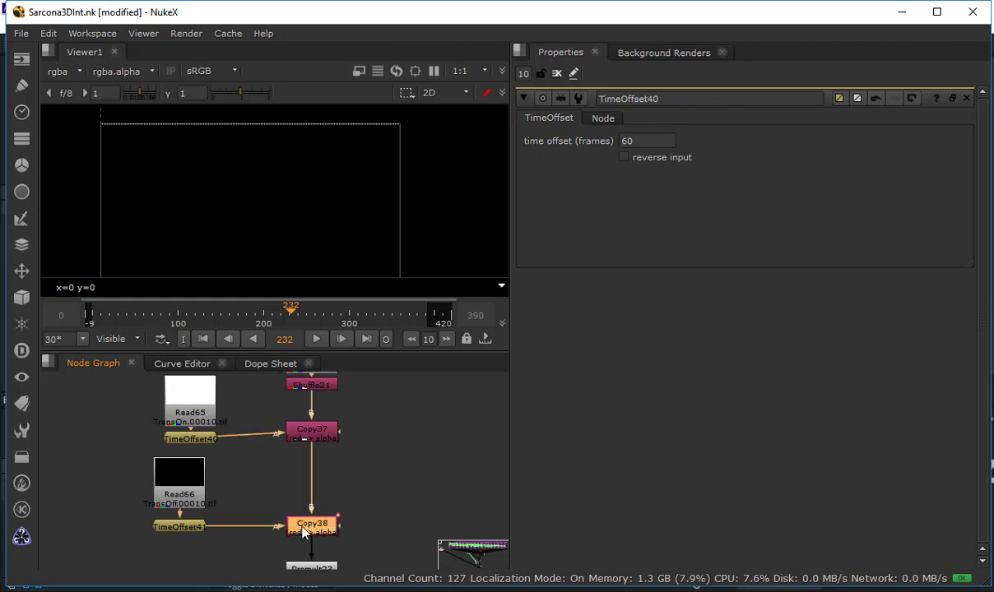
right_click(611, 278)
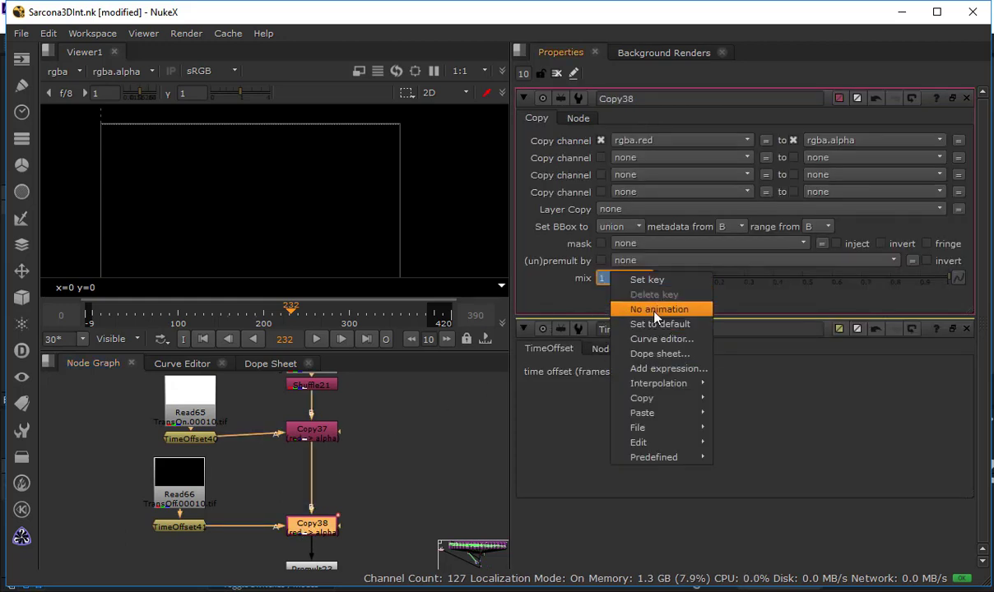
click(658, 309)
click(491, 322)
Copy the mix expression frame>TimeOffset2.time_offset? 1:0 from the Copy2 node, leaving that node's expression as it is
middle_drag(457, 408, 226, 510)
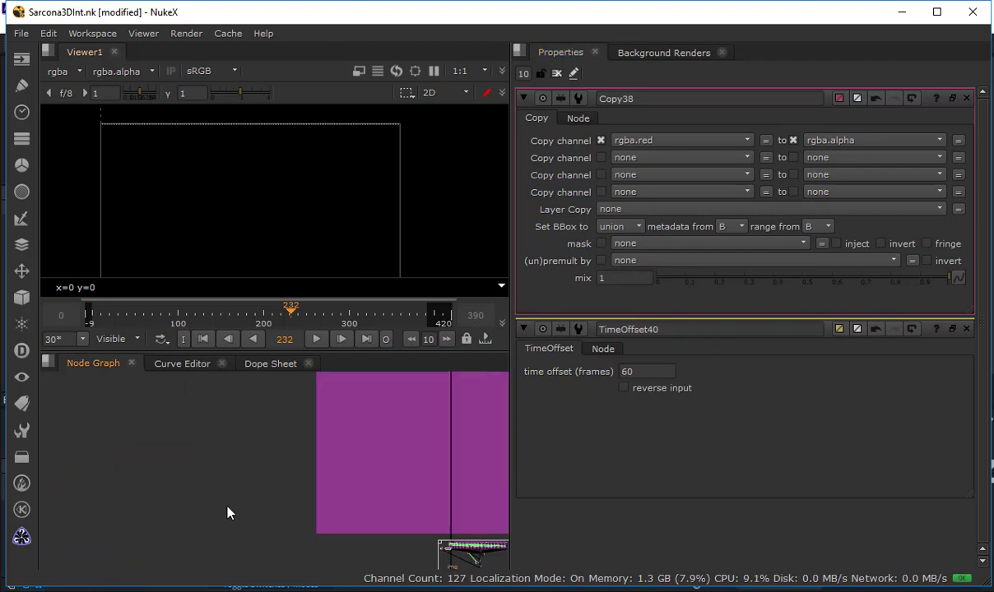
scroll(227, 512, down, 2)
scroll(244, 566, up, 6)
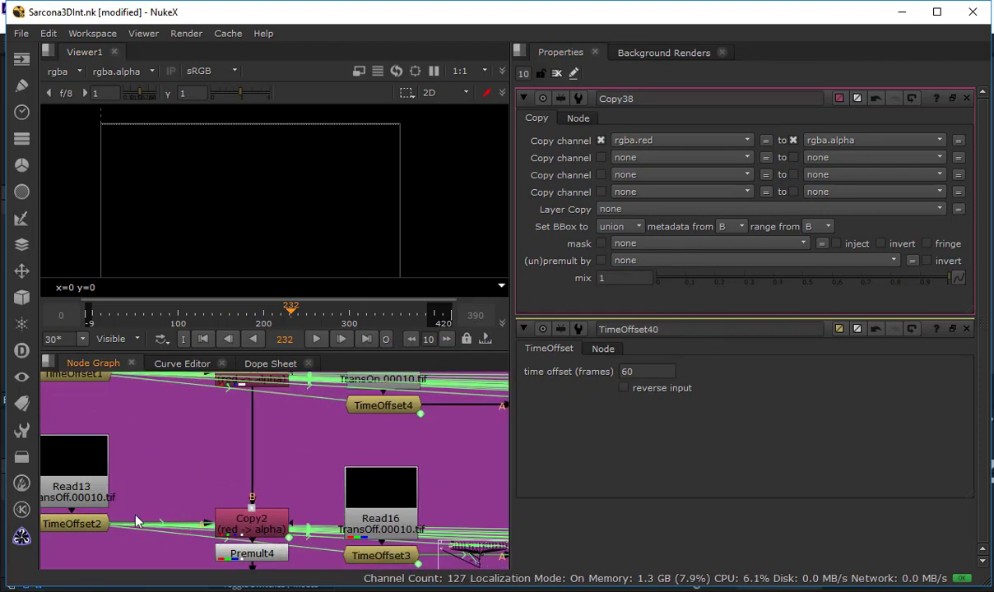
double_click(249, 523)
double_click(609, 278)
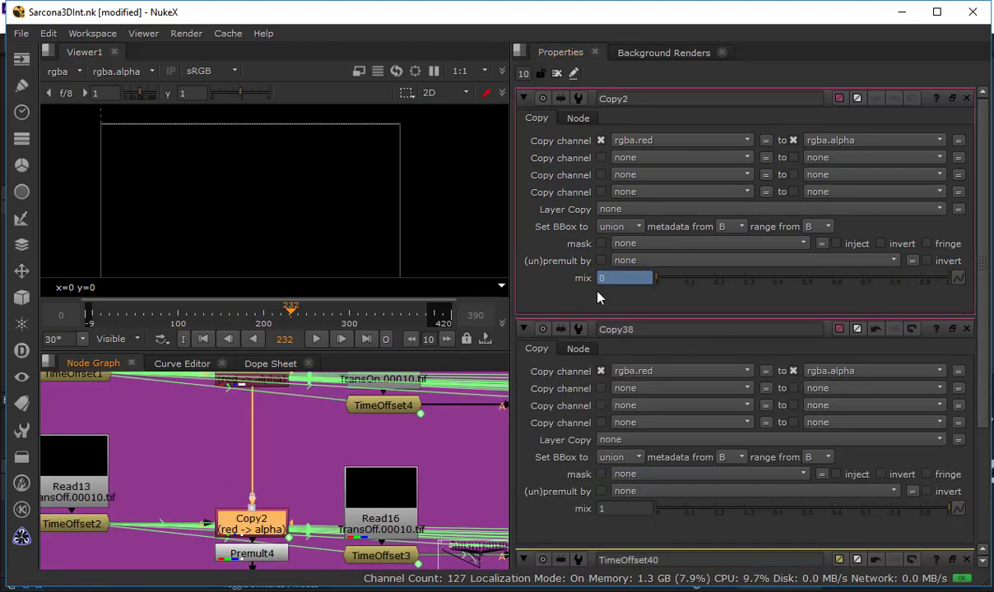
text(0)
right_click(608, 278)
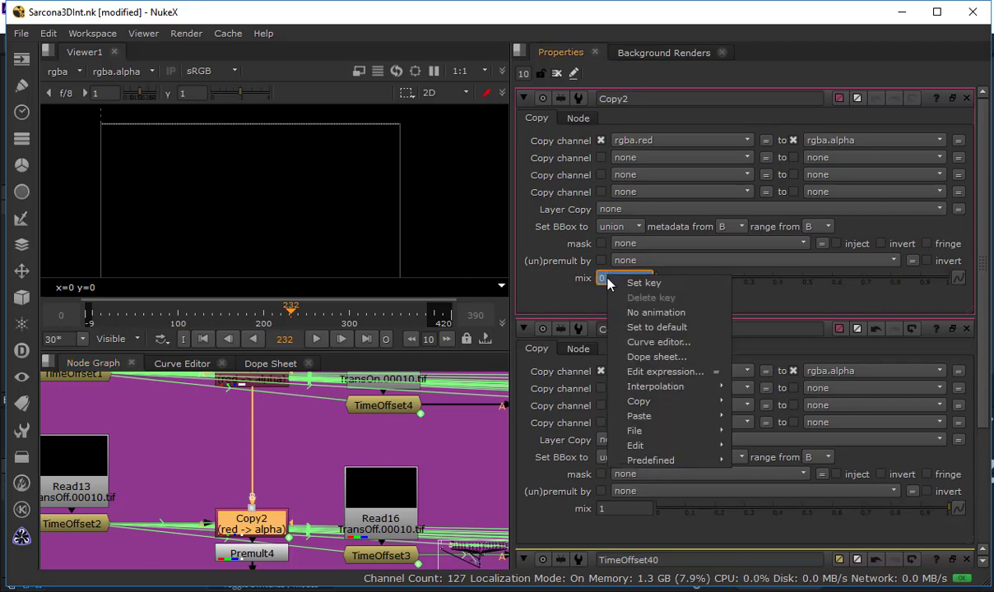
click(666, 372)
key(ctrl+c)
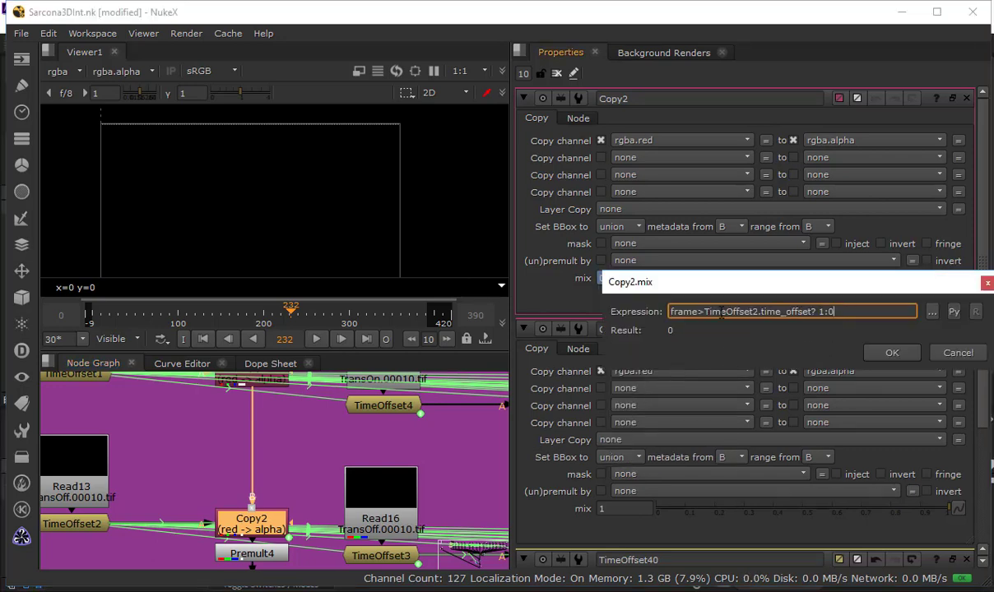
click(906, 353)
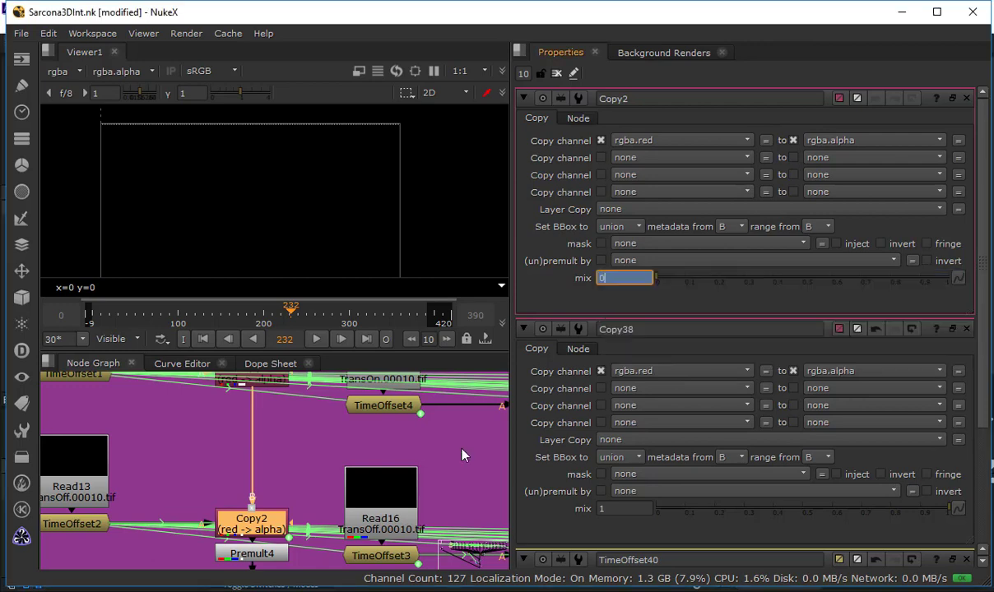
Add the copied expression to Copy38's mix, pointing it at TimeOffset41: frame>TimeOffset41.time_offset? 1:0
middle_drag(167, 485, 658, 415)
middle_drag(234, 469, 350, 338)
scroll(329, 375, up, 1)
middle_drag(310, 542, 338, 456)
scroll(383, 383, down, 1)
double_click(340, 454)
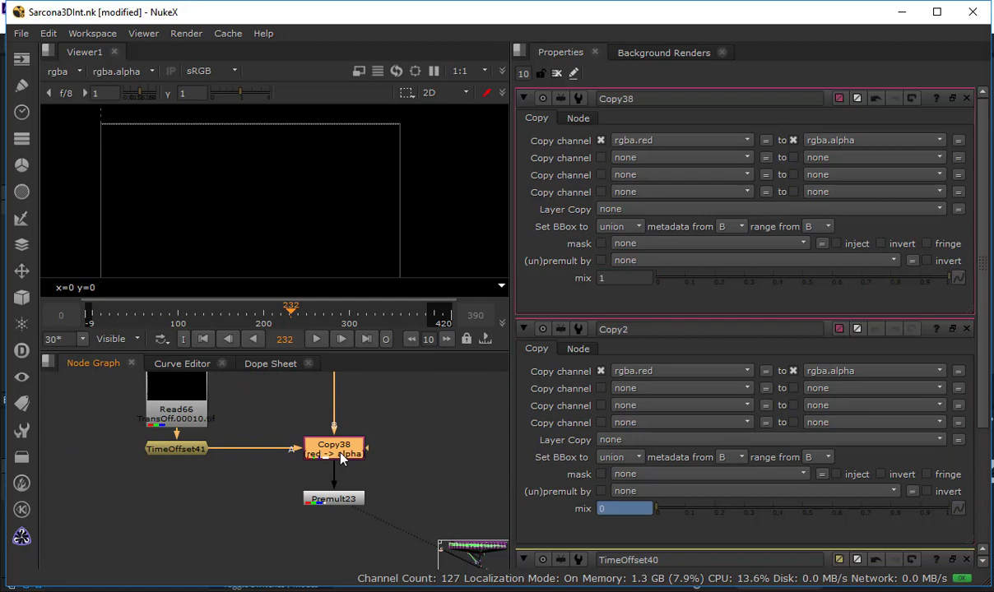
right_click(615, 279)
click(658, 376)
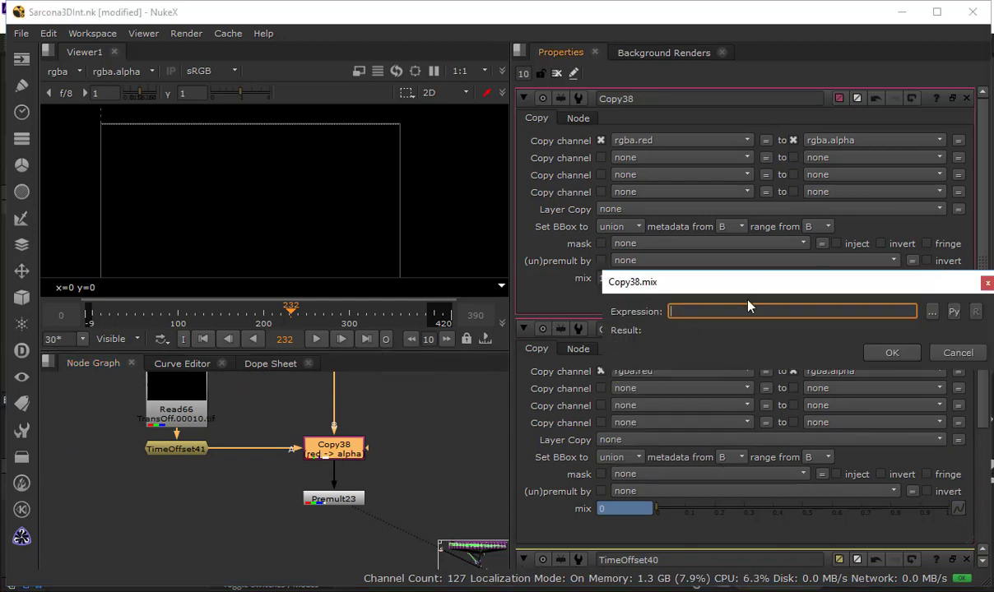
key(ctrl+v)
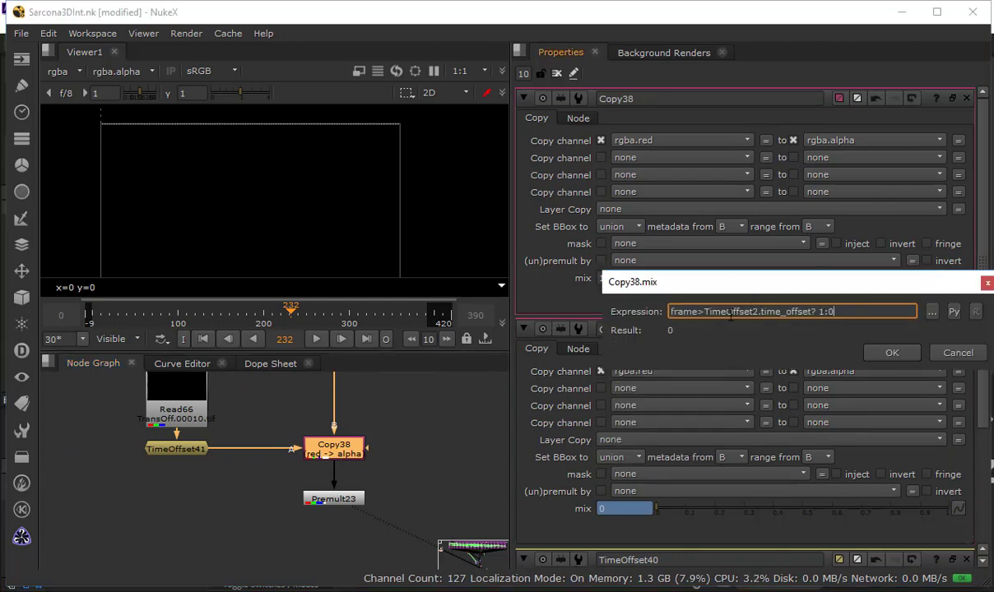
drag(751, 311, 756, 311)
text(41)
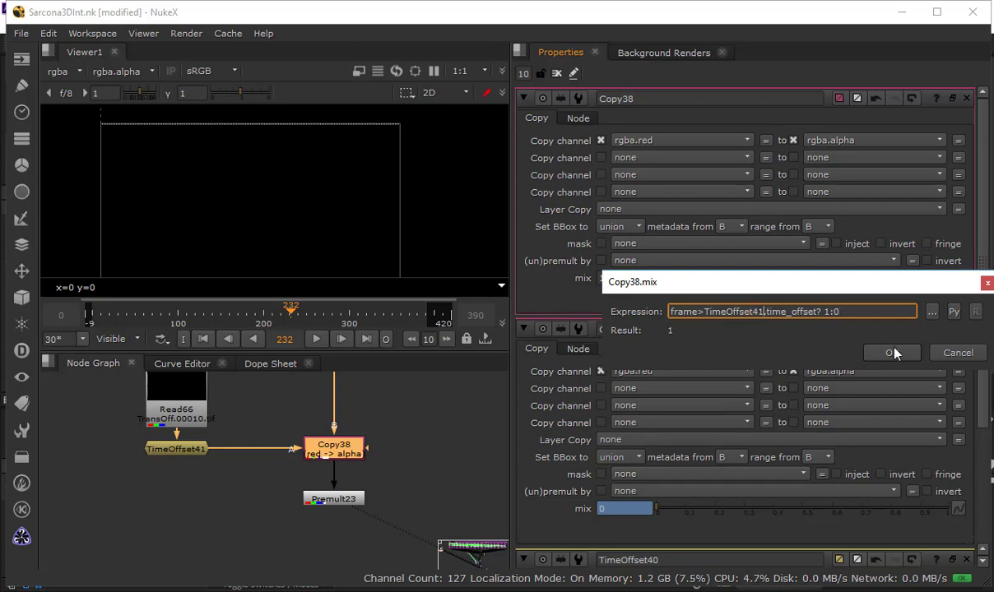
click(892, 352)
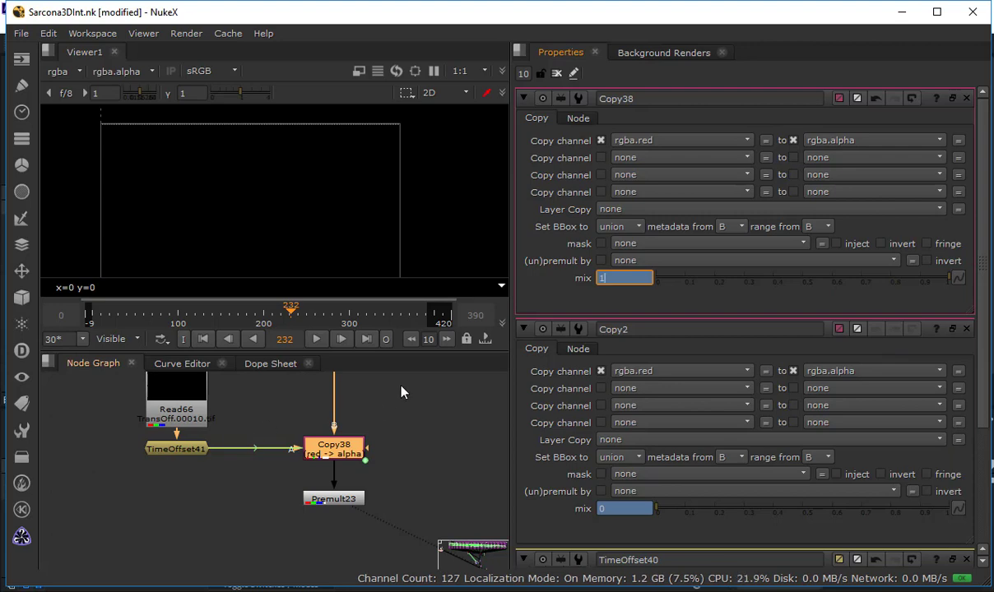
Clear all open node properties, reopen only those of Copy38 and TimeOffset41, and review Copy38's mix expression
click(557, 74)
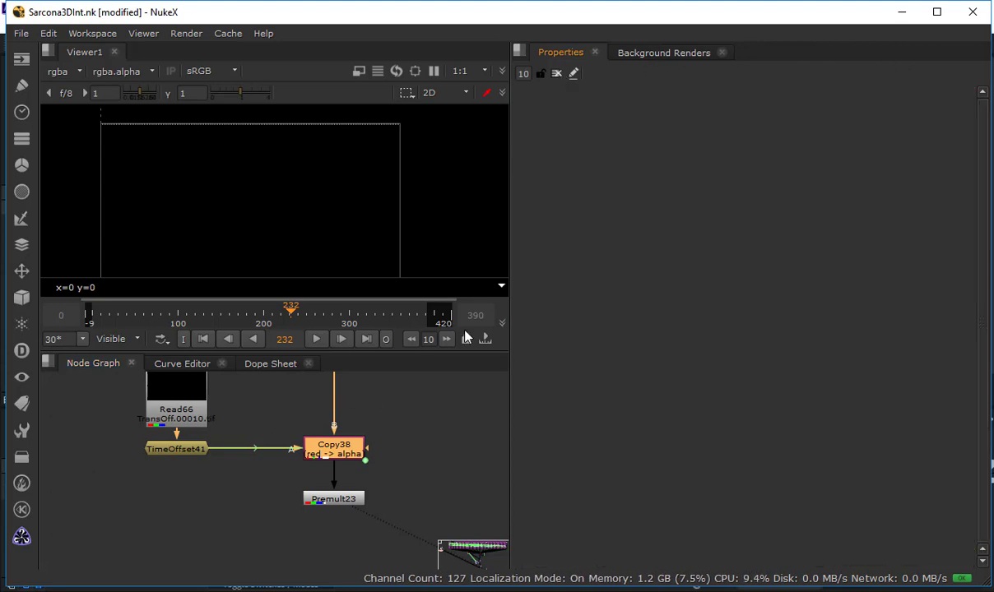
double_click(349, 451)
double_click(189, 450)
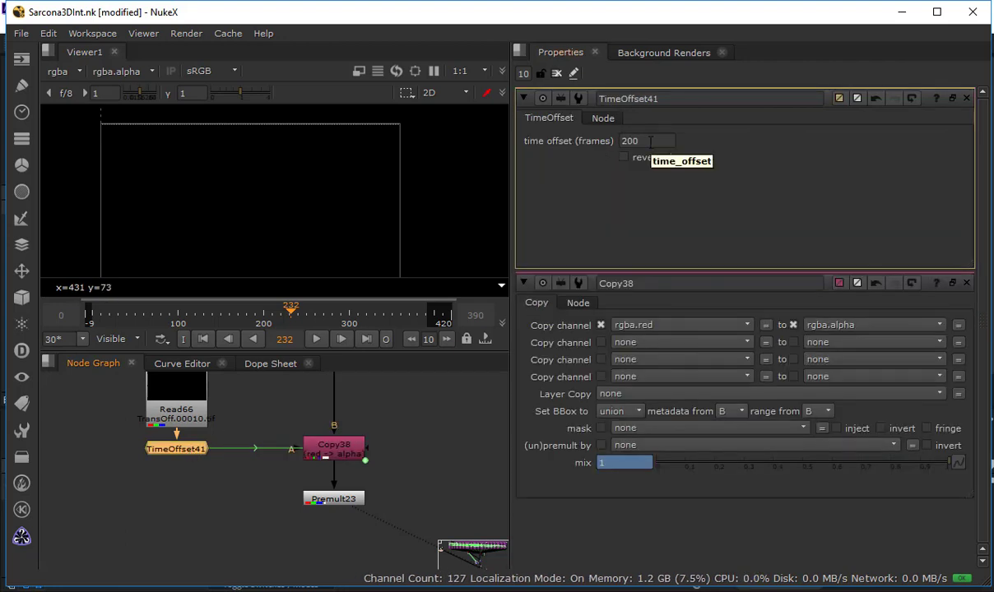
right_click(621, 460)
click(668, 362)
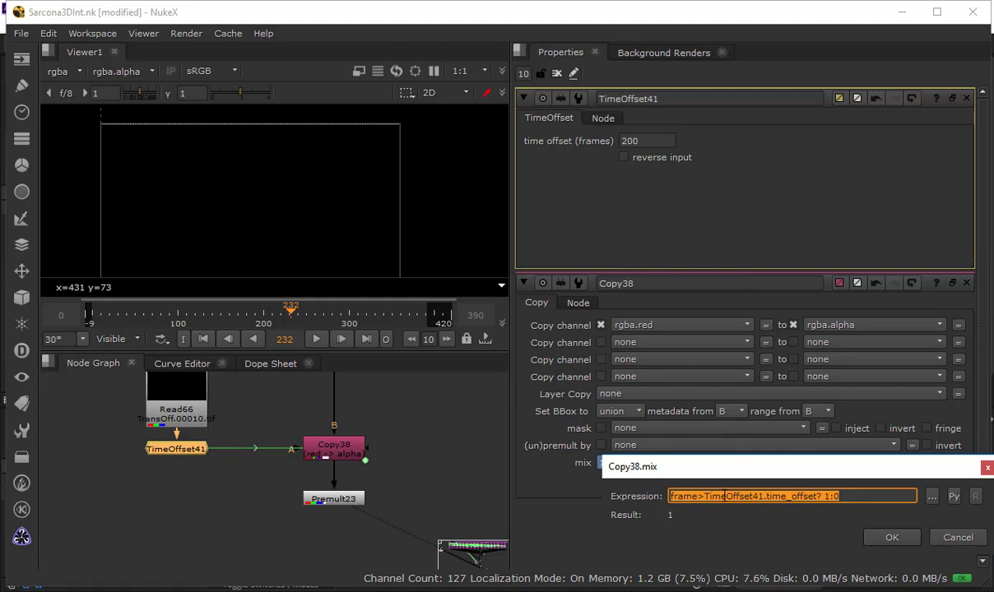
click(963, 542)
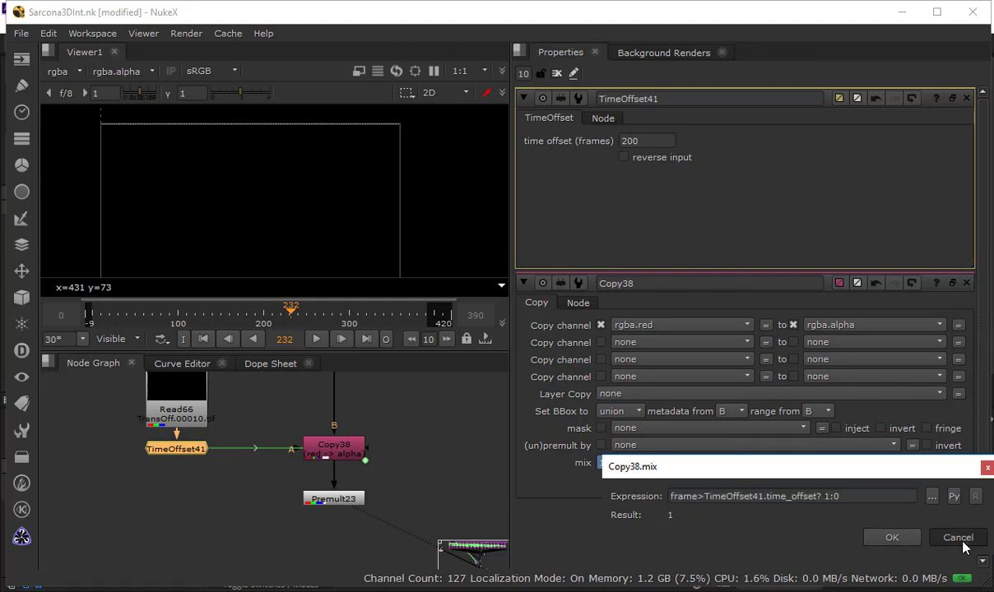
Test the TimeOffset41 node's time offset at 50 frames, and set it to 235 frames
click(623, 140)
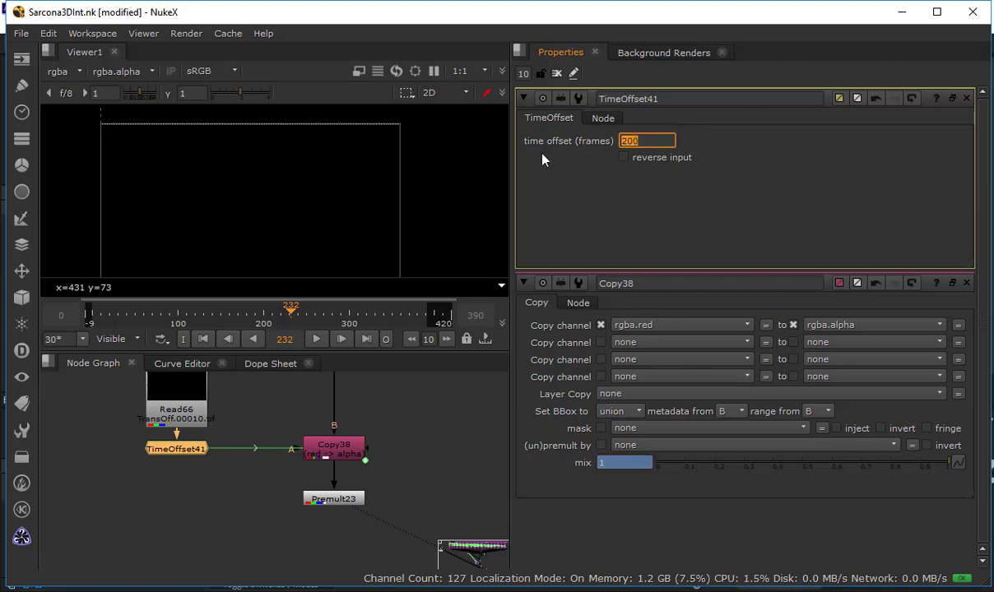
text(50)
key(Return)
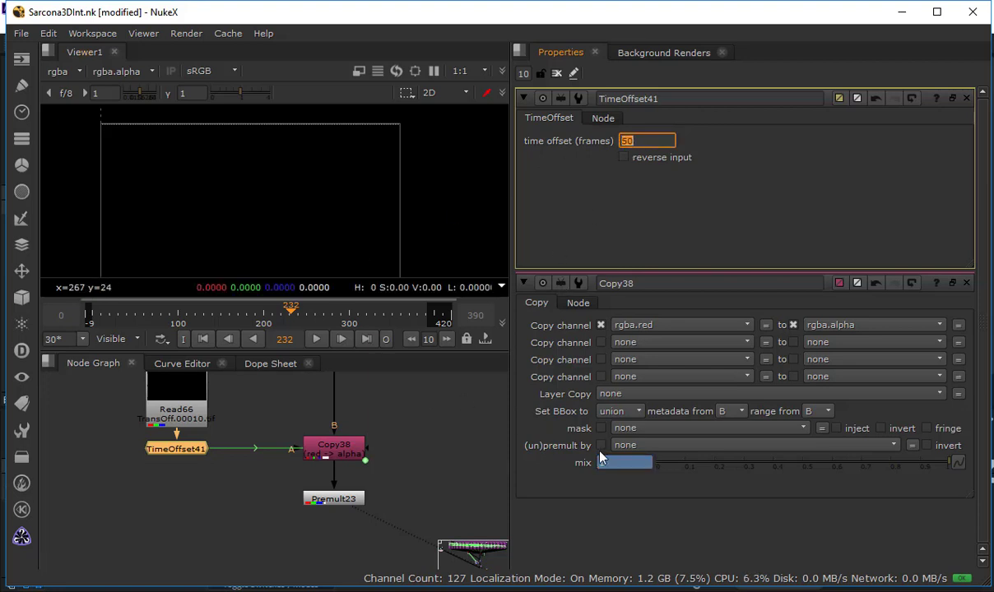
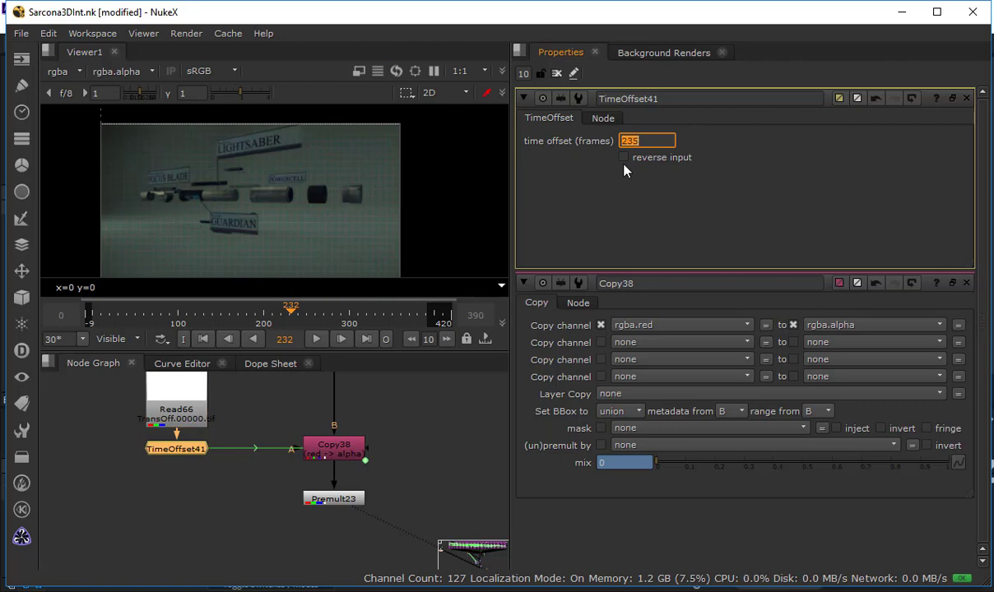
Switch to a new WordPad document and enter the expression frame>TimeOffset2.time_offset? 1:0 in it
key(super)
text(wordpad)
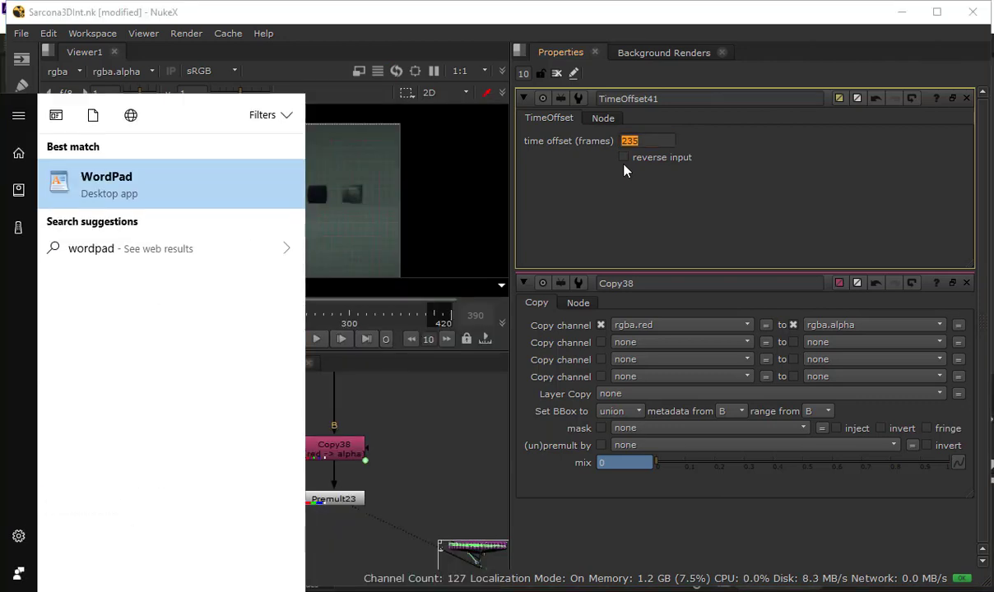
key(Return)
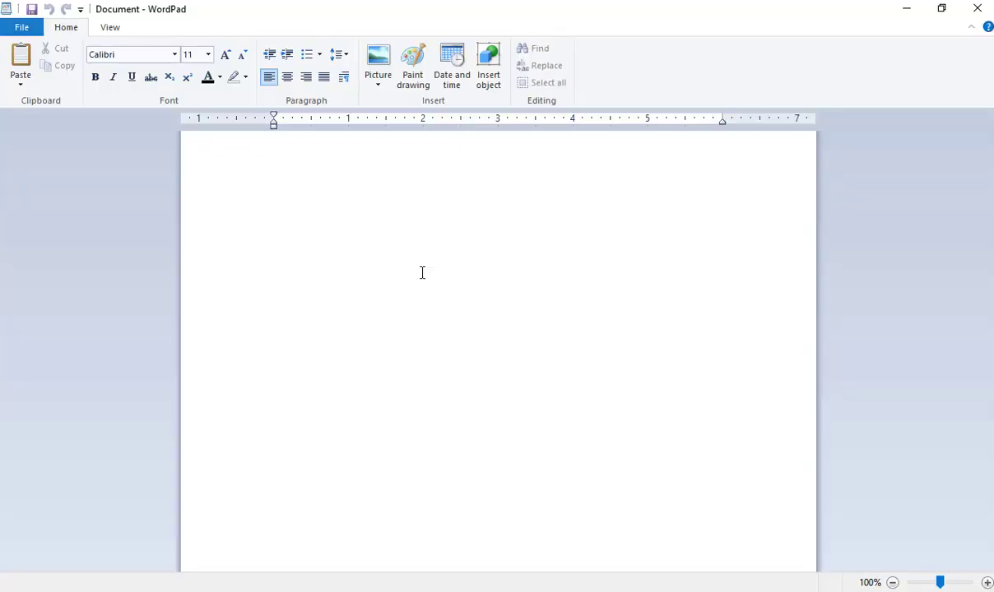
text(frame>TimeOffset2.time_offset? 1:0)
ctrl+scroll(415, 261, up, 5)
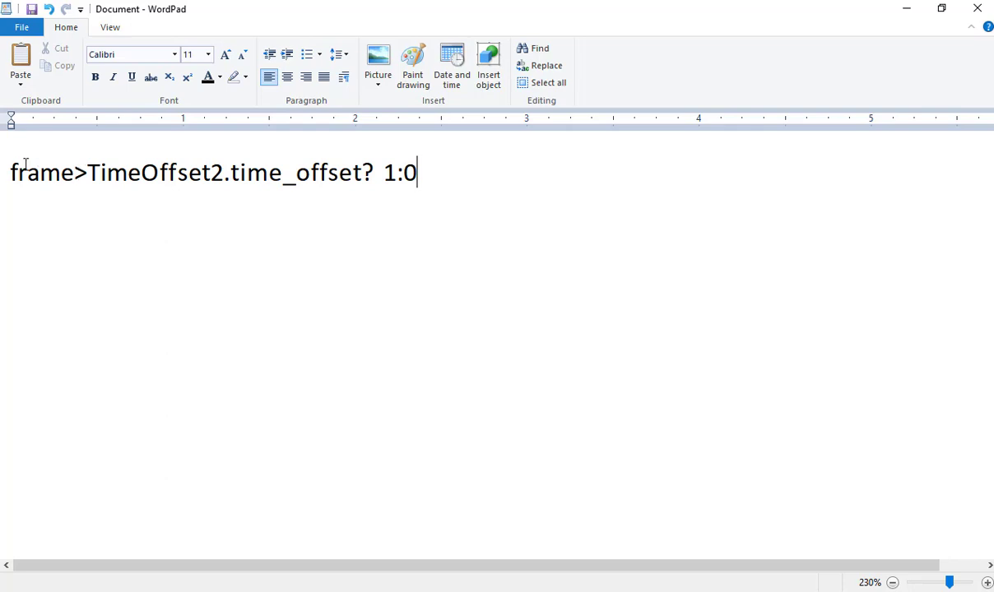
Highlight the expression's parts in turn, from the frame comparison to the 1:0 outcome, and return to NukeX
drag(12, 169, 101, 161)
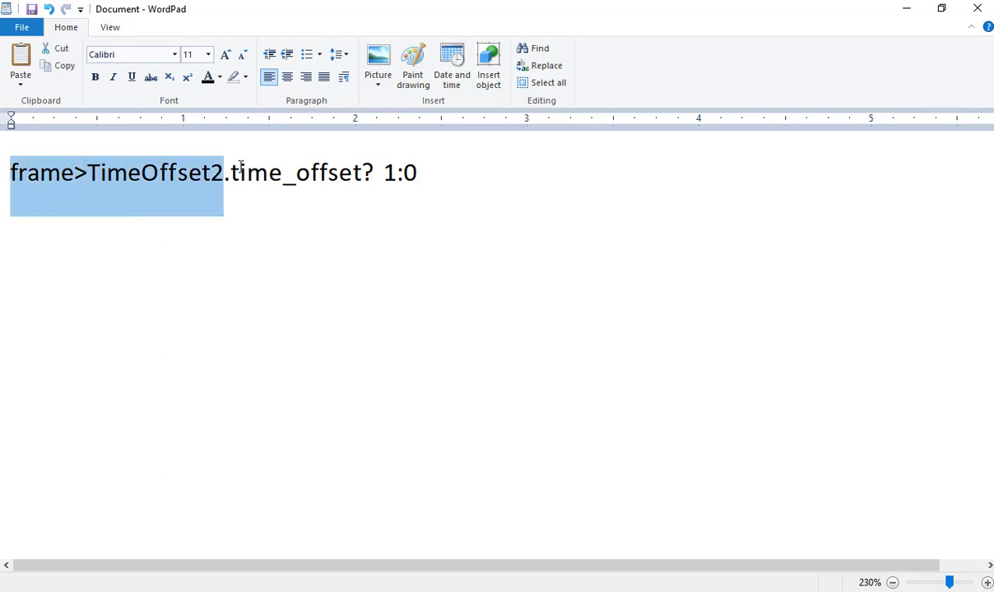
drag(241, 167, 327, 167)
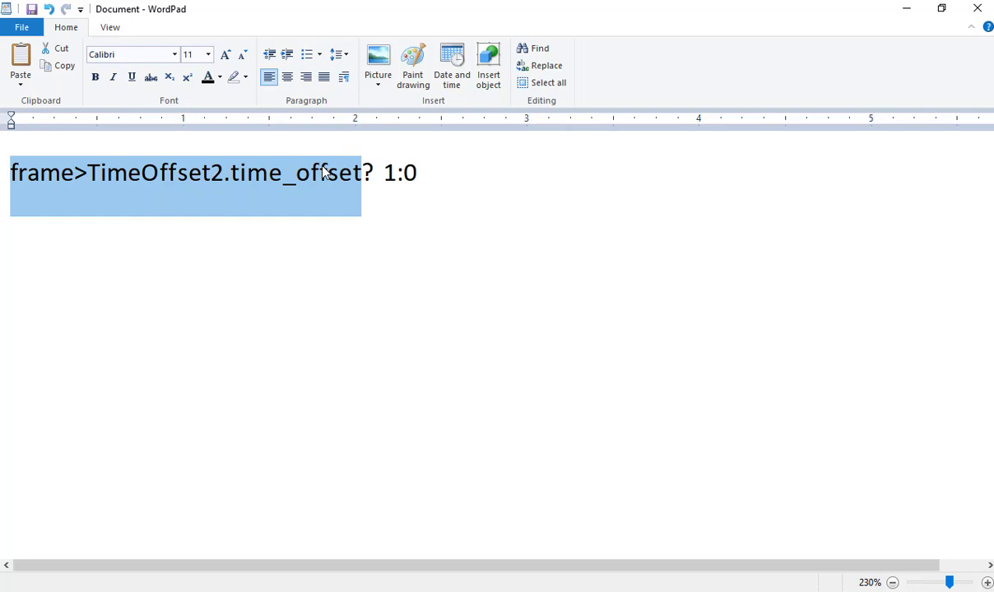
drag(363, 168, 384, 170)
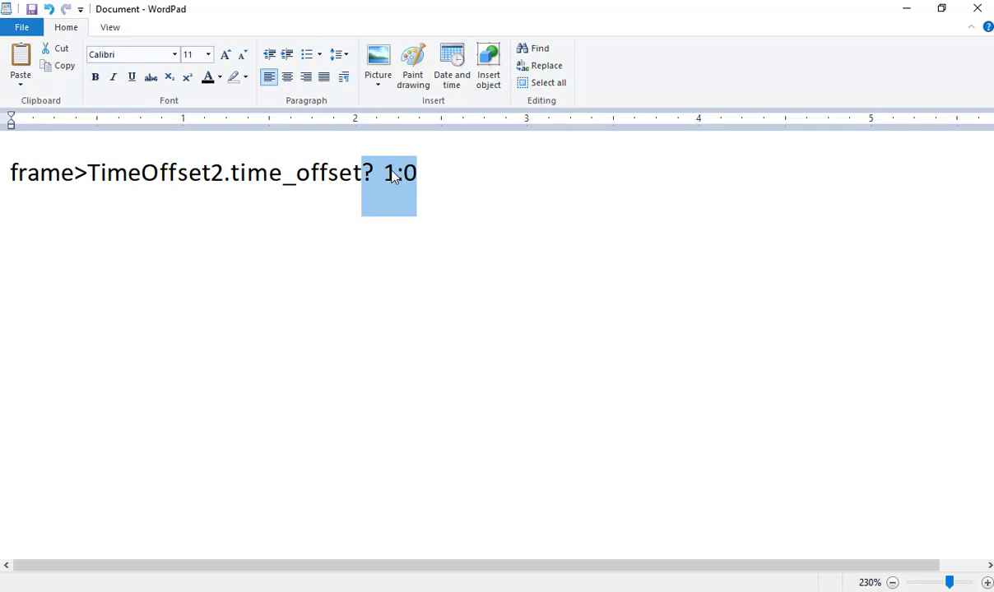
drag(421, 168, 403, 173)
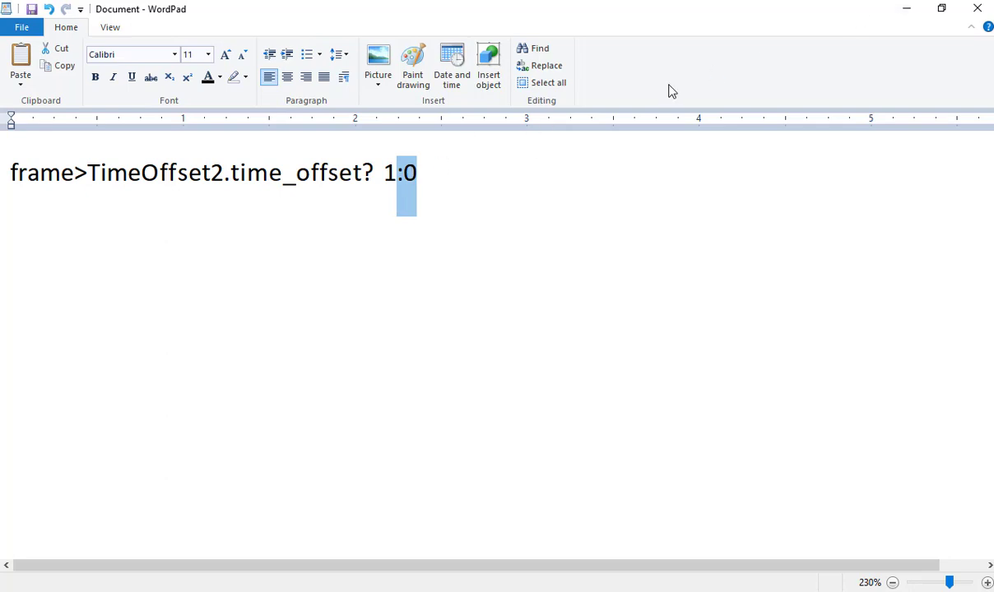
click(913, 8)
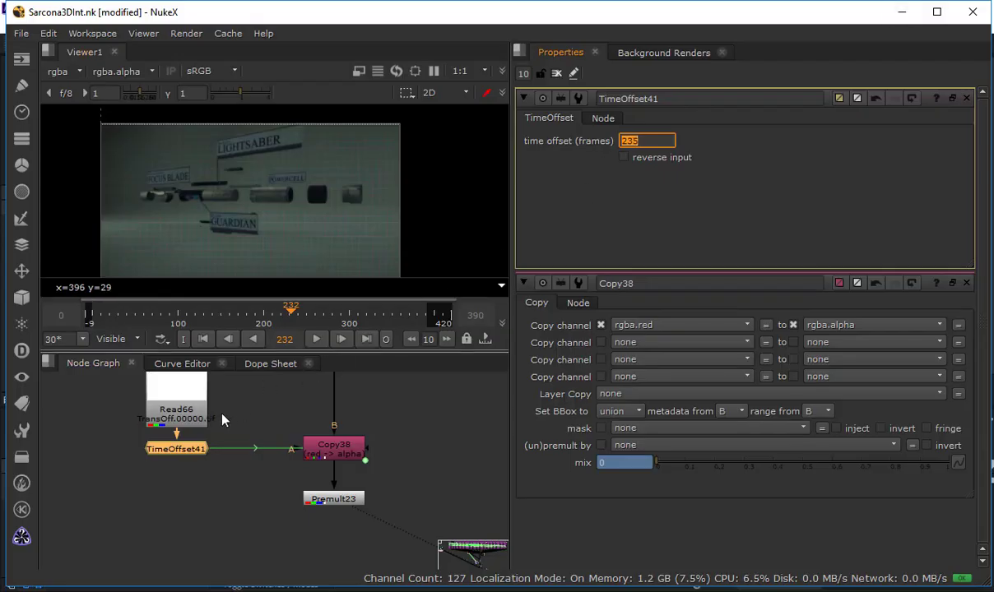
click(224, 416)
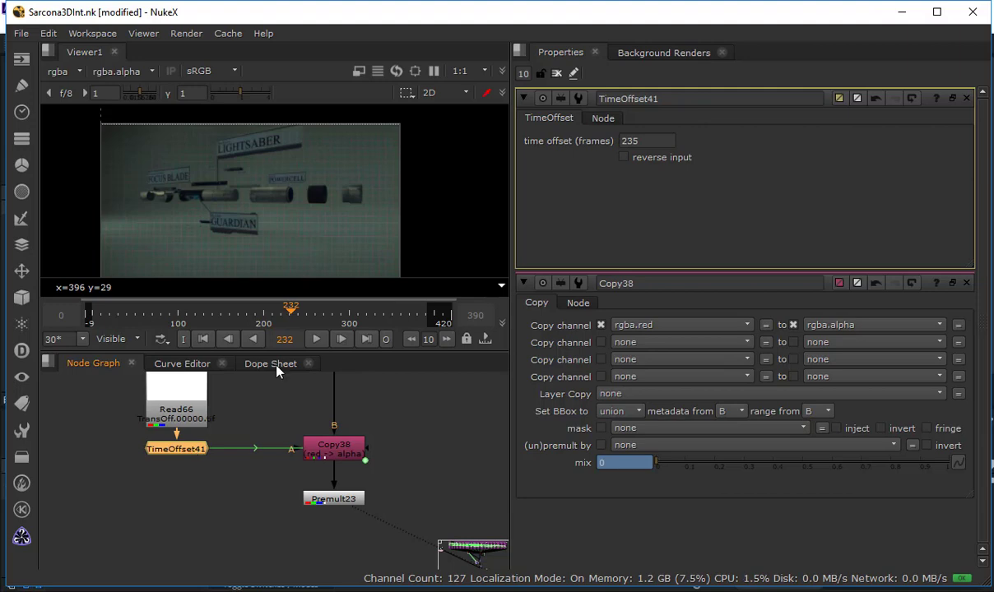
Set the TimeOffset41 node's time offset to 50 frames and move the playhead to frame 40
click(663, 138)
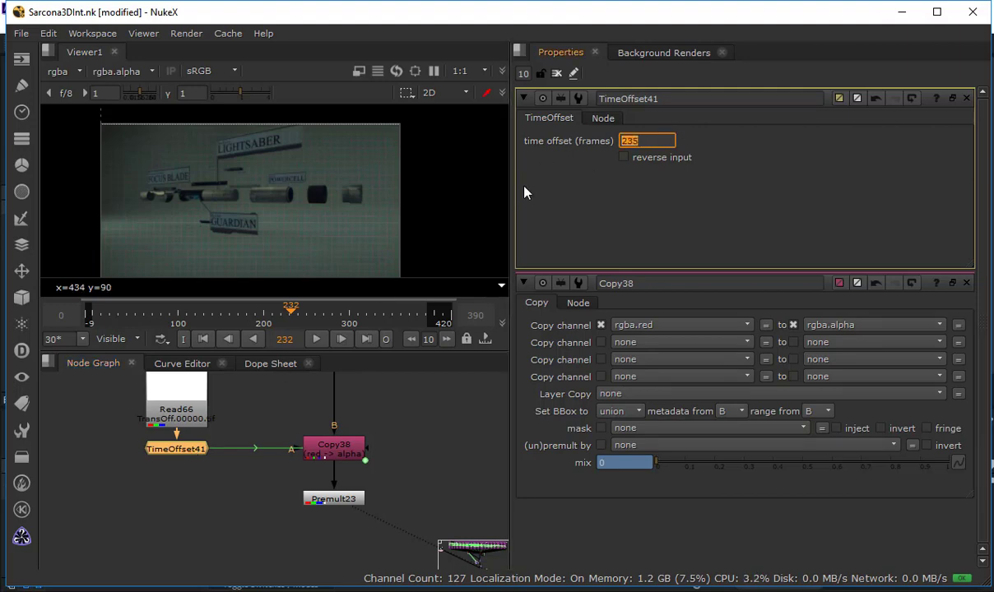
drag(186, 452, 215, 437)
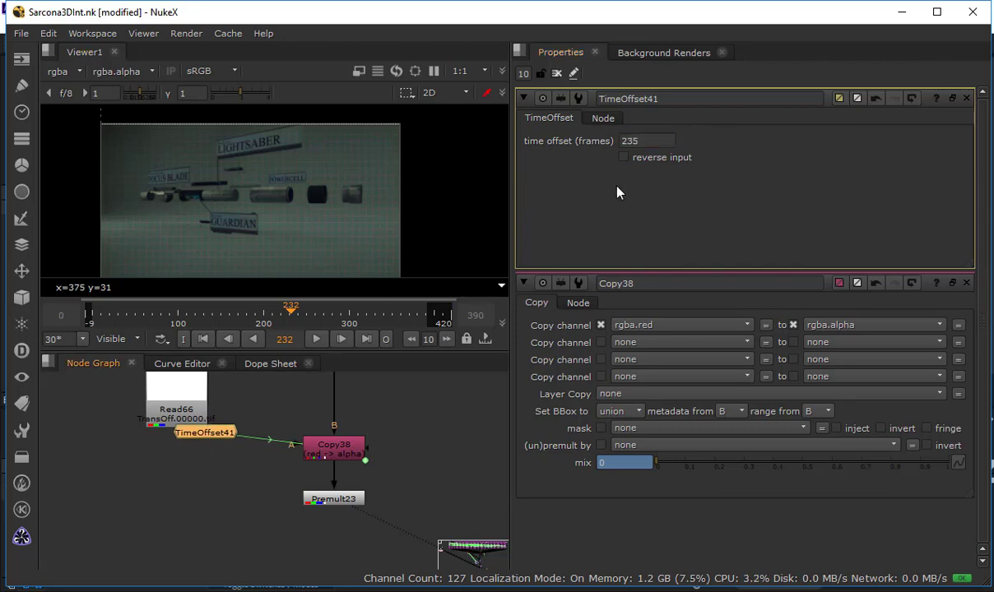
click(644, 142)
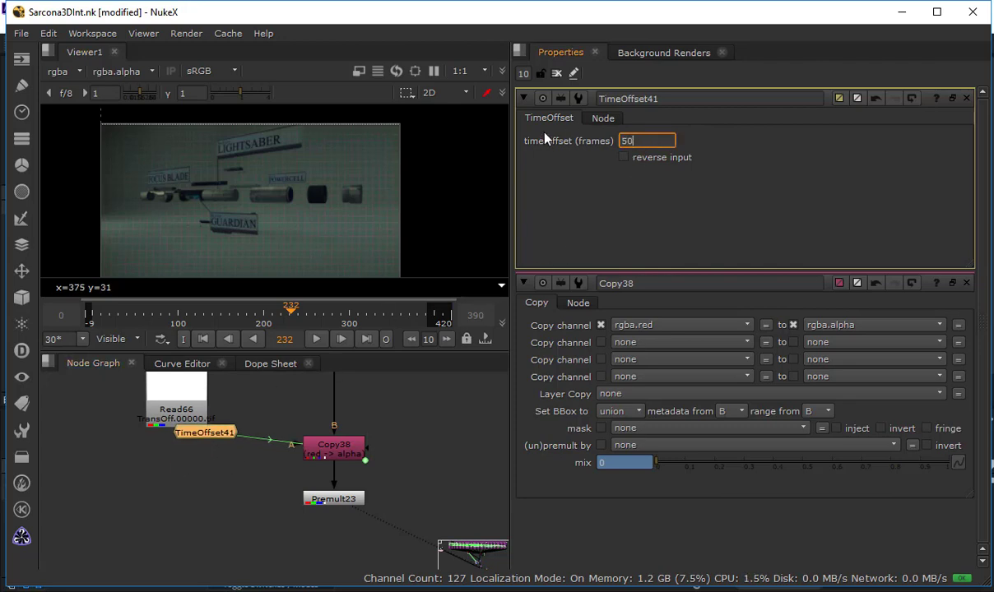
text(50)
key(Return)
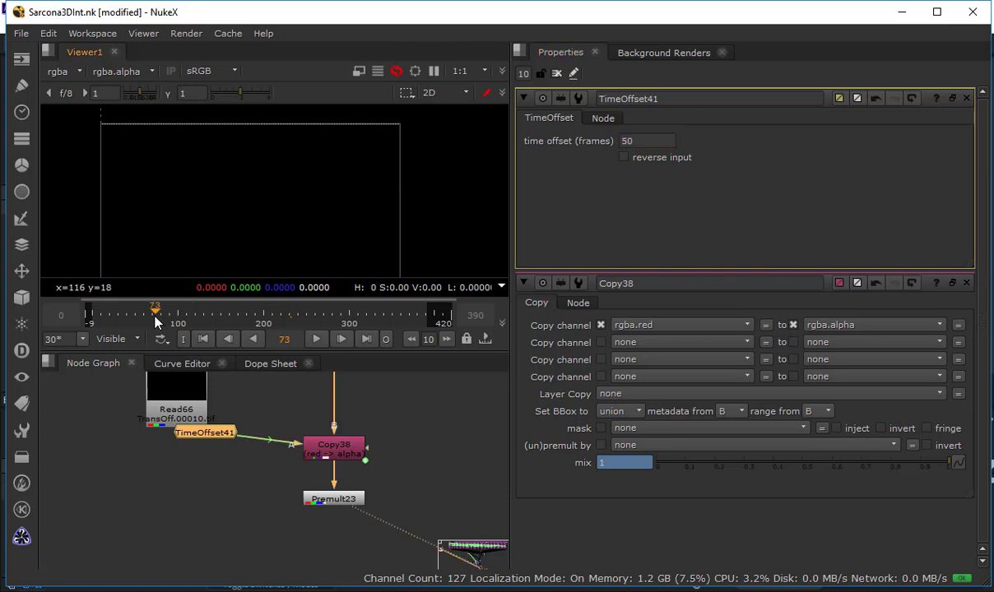
click(125, 319)
click(127, 319)
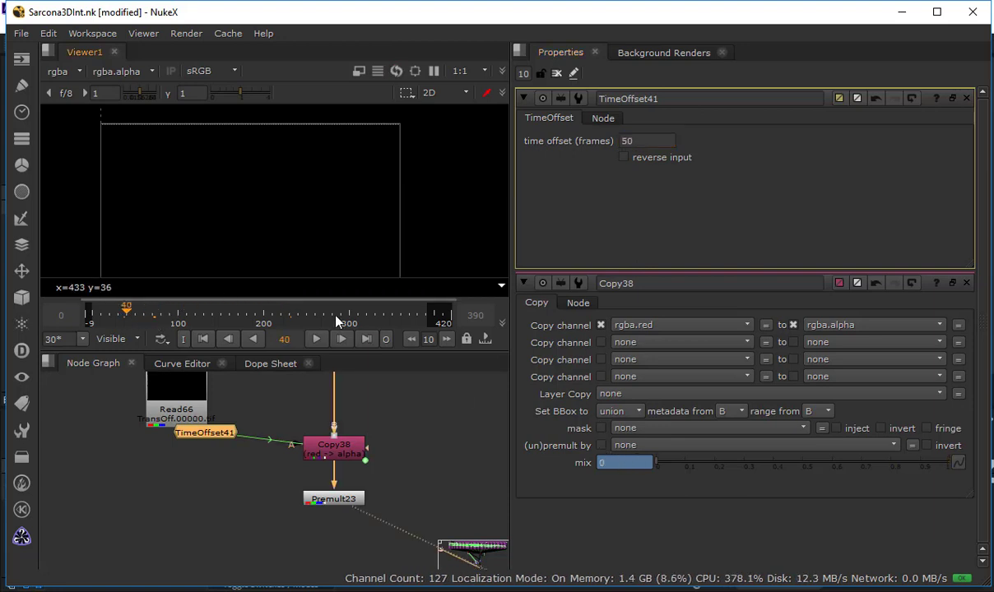
Open the TimeOffset40 node under Read65 and set its time offset to 10 frames
middle_drag(265, 403, 269, 535)
double_click(193, 493)
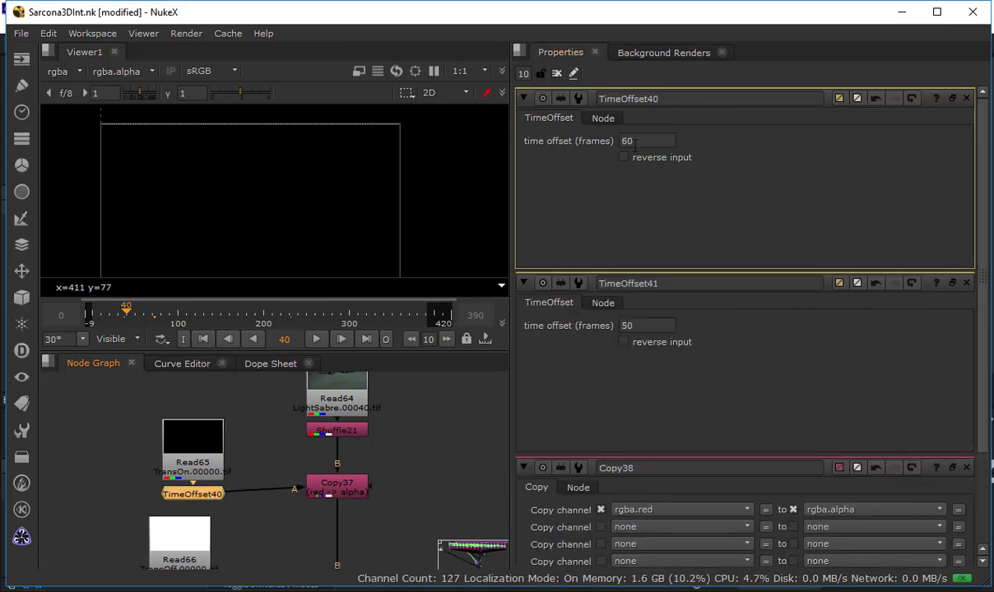
text(10)
key(Return)
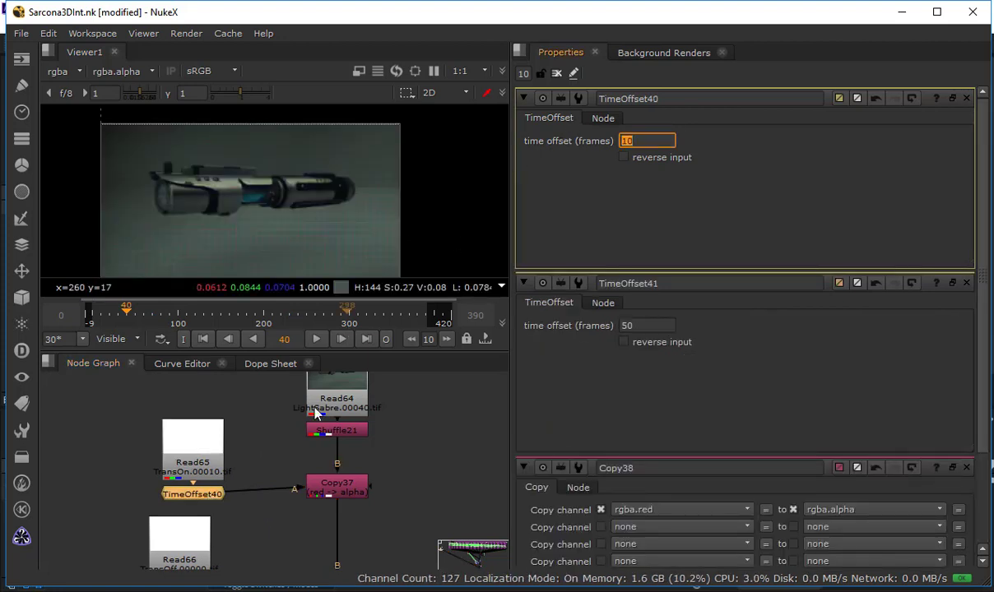
Reposition TimeOffset41 beneath Read66, bring up its properties, and play the lightsaber transition before returning to frame 35
middle_drag(254, 518, 230, 376)
drag(188, 451, 167, 469)
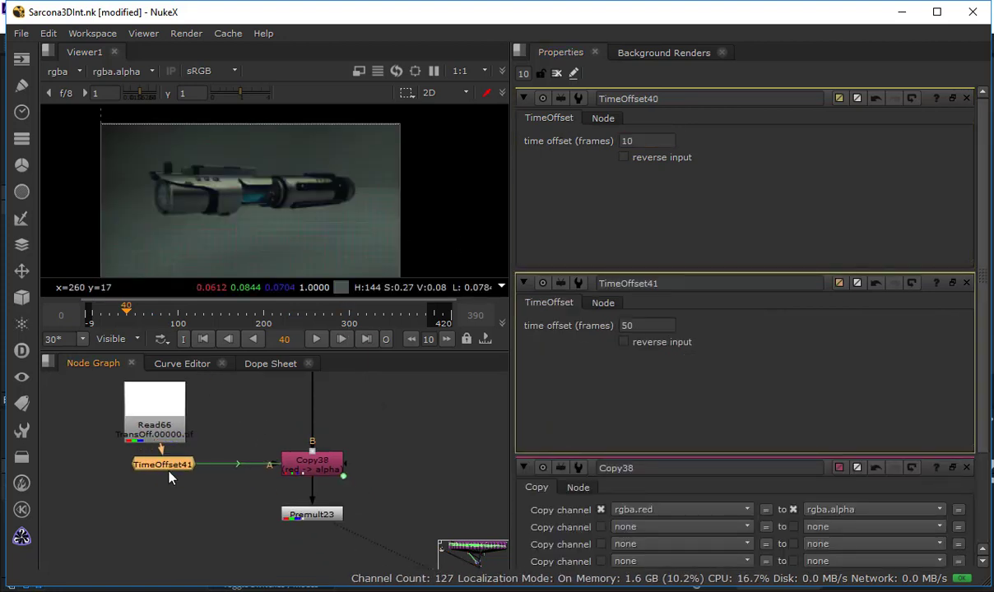
double_click(167, 469)
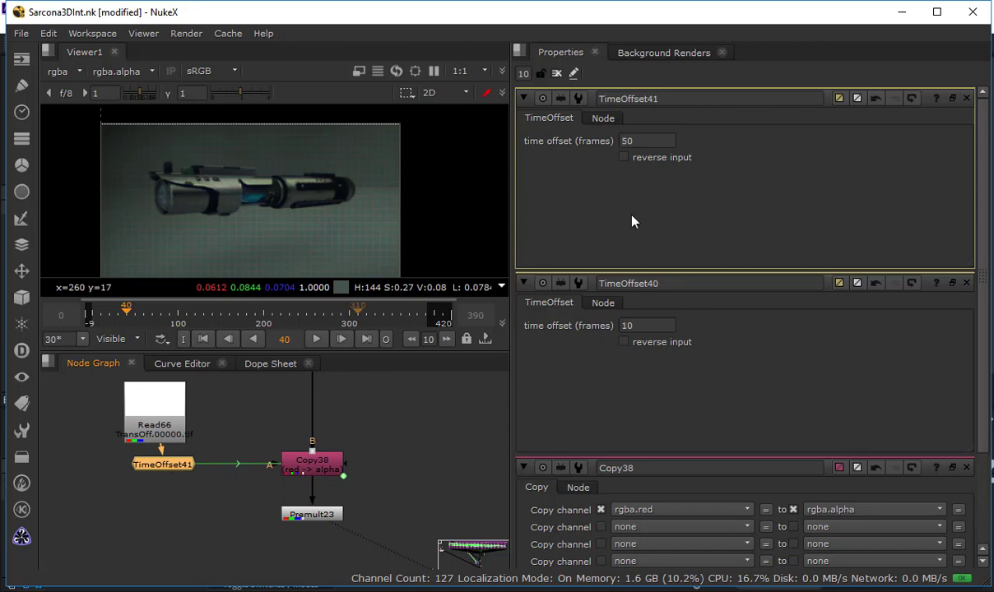
click(322, 341)
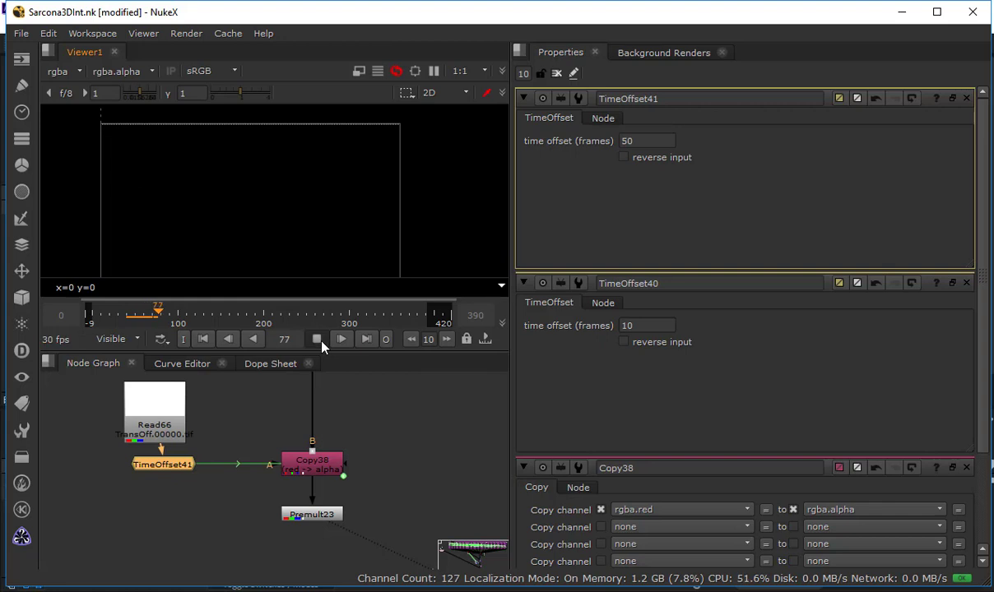
drag(160, 313, 123, 319)
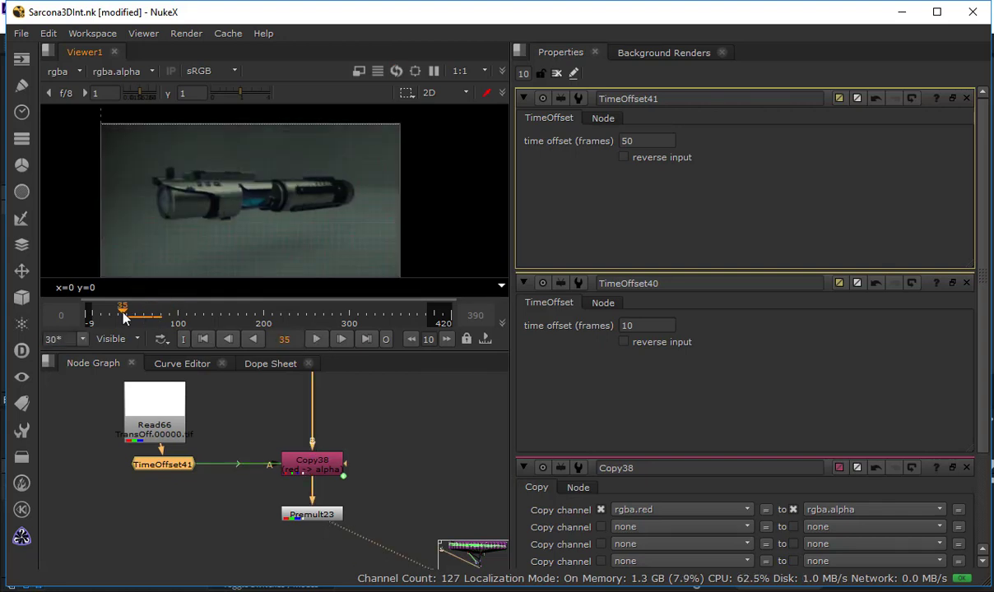
Bring up the properties of Copy38, TimeOffset41 and TimeOffset40 in turn to review how they work together
double_click(321, 460)
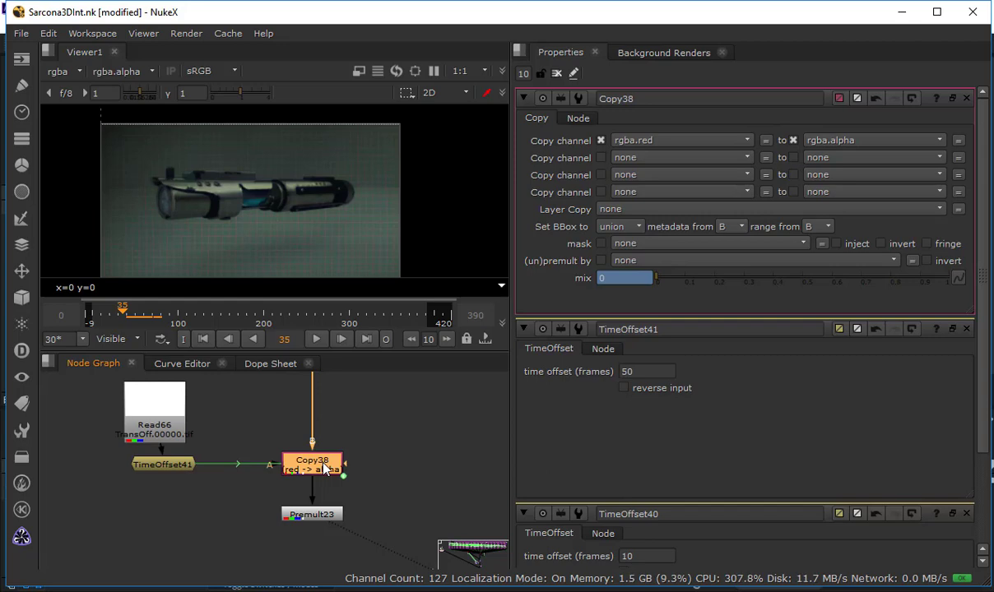
double_click(160, 468)
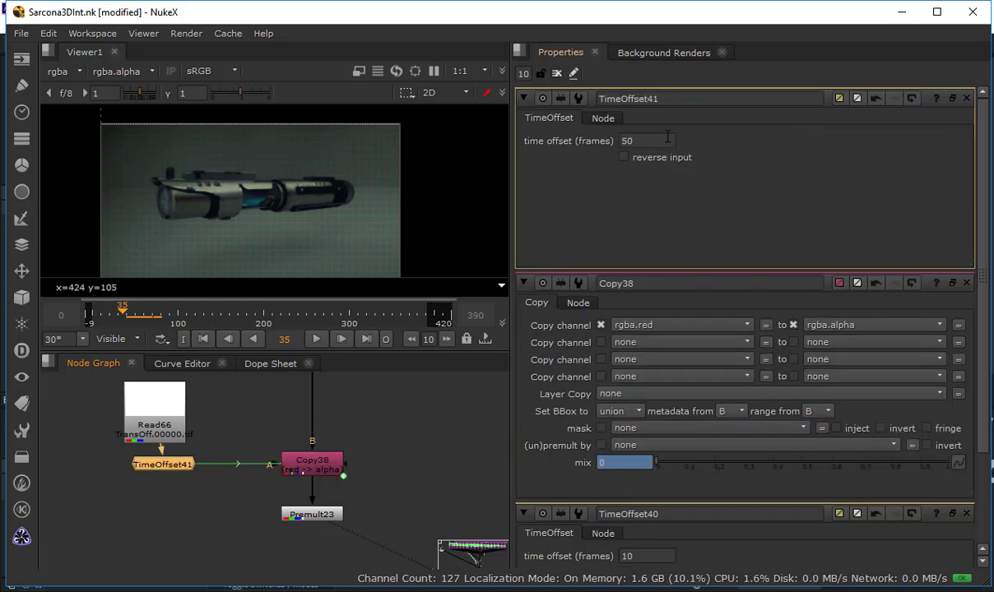
middle_drag(288, 405, 343, 536)
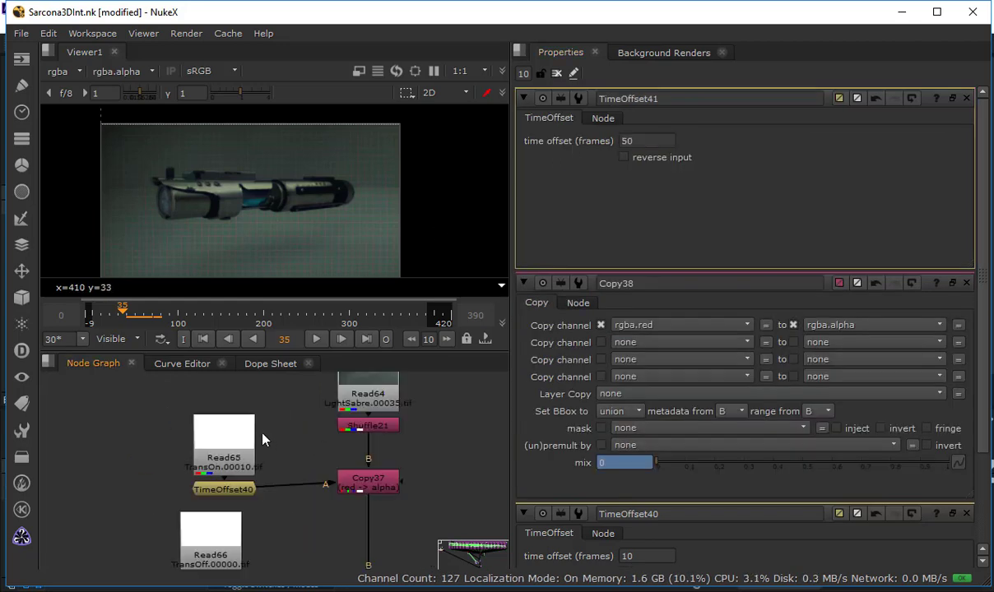
double_click(238, 490)
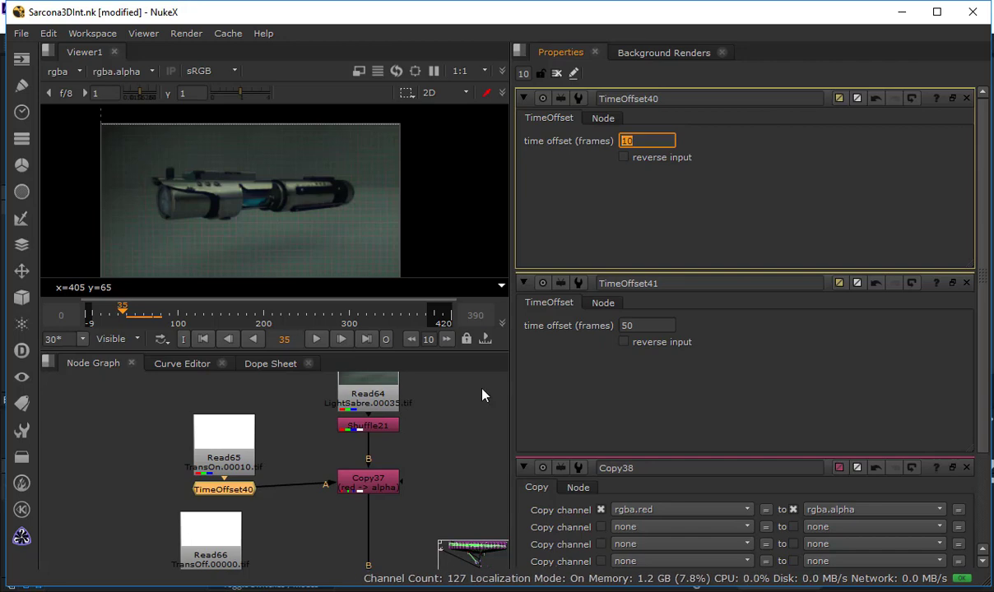
Enlarge the node graph and examine the repeated TransOn and TransOff branches across the purple footage backdrop
key(space)
middle_drag(869, 428, 510, 342)
scroll(473, 326, down, 3)
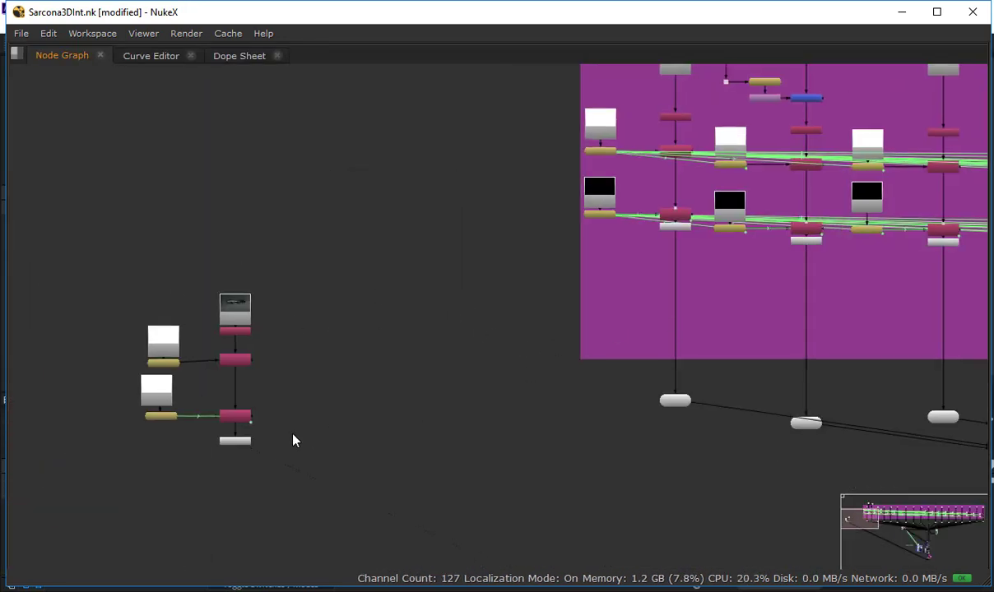
middle_drag(710, 250, 277, 378)
scroll(277, 379, up, 10)
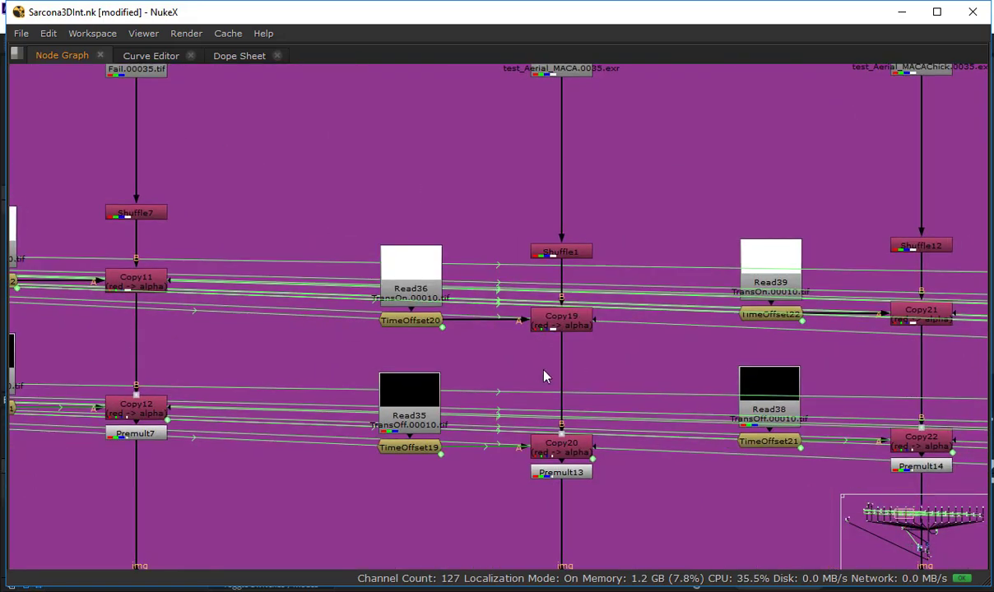
middle_drag(623, 366, 510, 296)
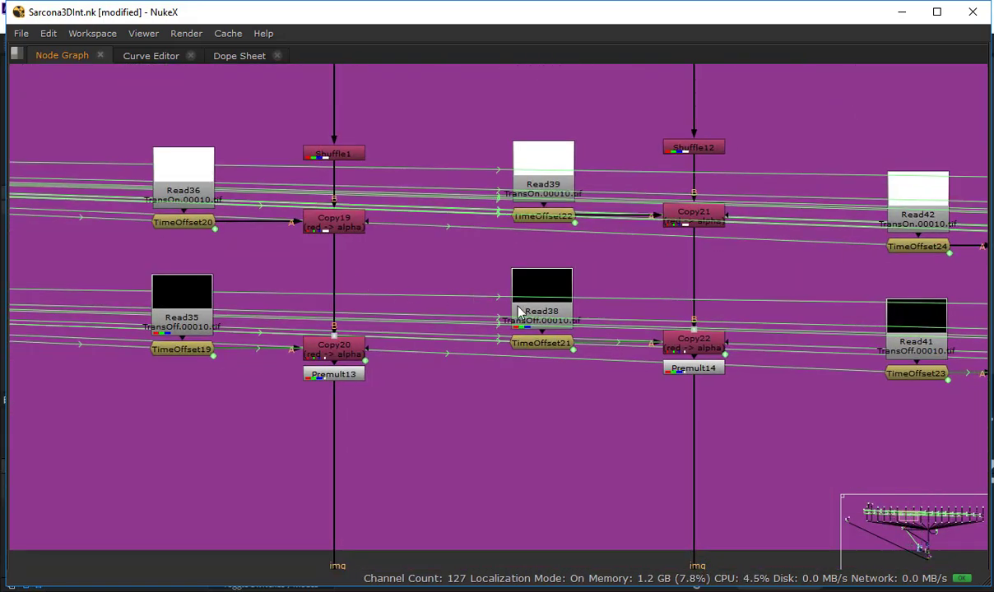
middle_drag(543, 375, 214, 286)
middle_drag(532, 319, 329, 362)
middle_drag(523, 298, 88, 346)
middle_drag(798, 311, 462, 369)
middle_drag(889, 347, 530, 370)
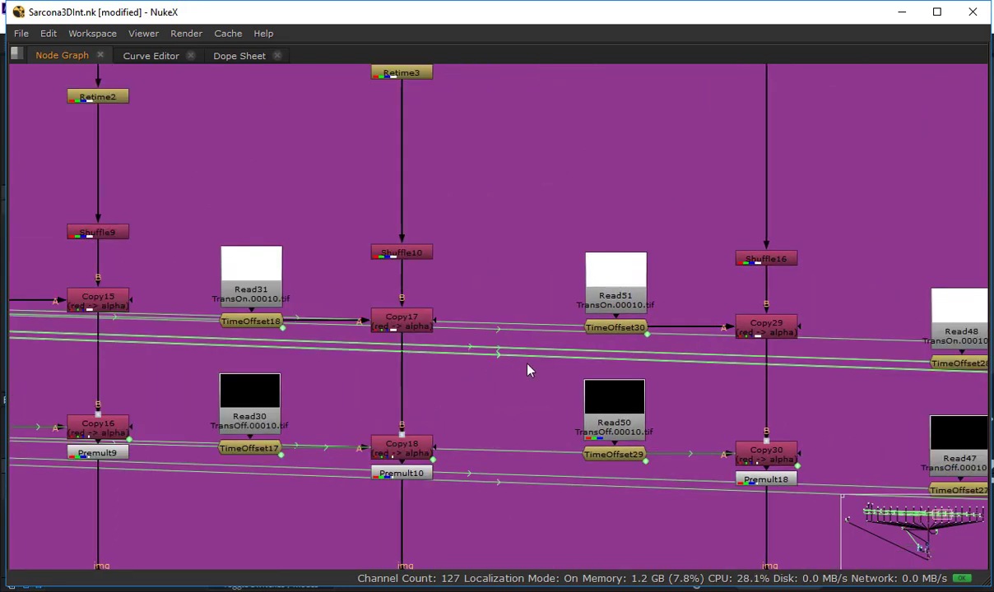
middle_drag(838, 367, 402, 382)
scroll(436, 388, down, 3)
scroll(440, 393, down, 2)
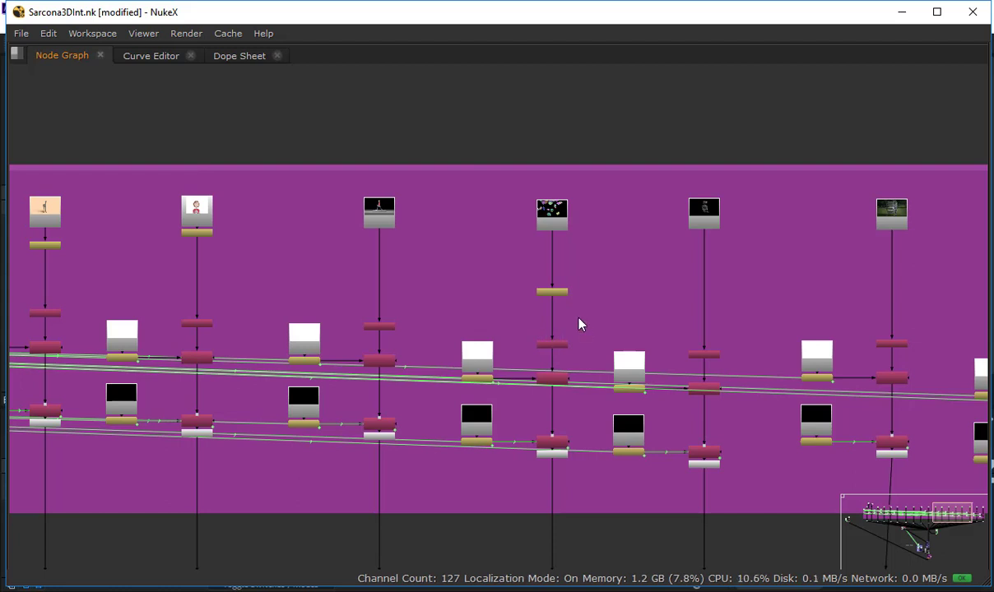
Select three neighbouring footage branches one after another, each together with its transition reads, time offsets and copies
drag(424, 188, 590, 499)
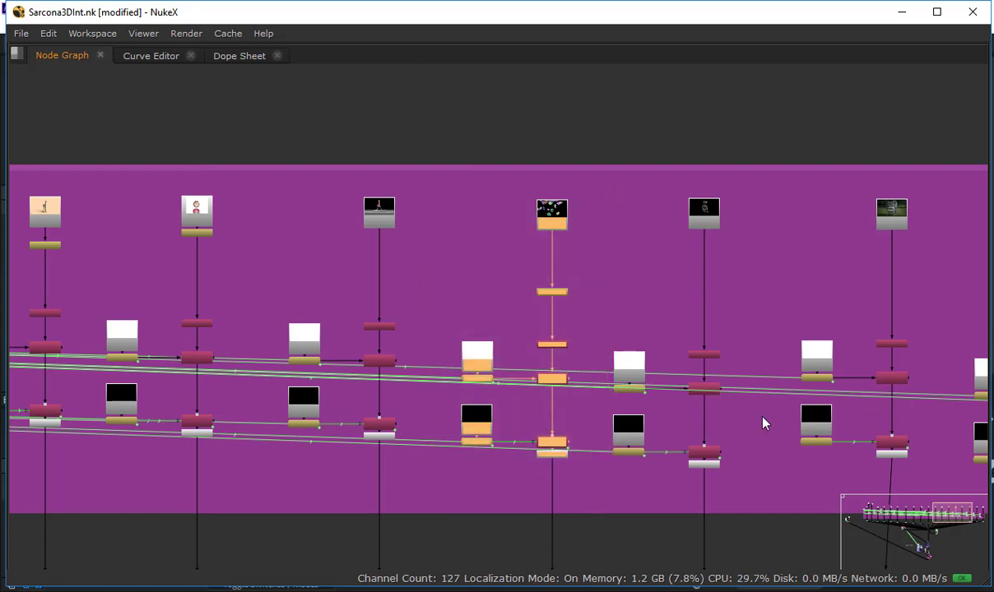
drag(598, 182, 798, 502)
drag(753, 188, 951, 467)
Find the Read63 blip footage above the Footage for Screens backdrop, restore the full layout, and show Read63 in the viewer
middle_drag(886, 345, 899, 309)
middle_drag(51, 350, 829, 321)
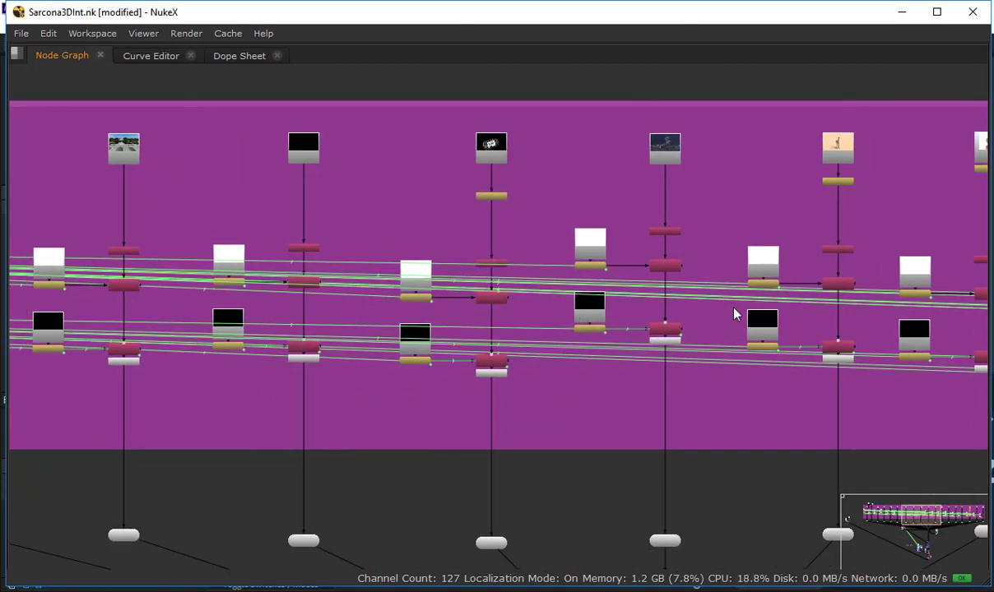
middle_drag(312, 333, 846, 337)
middle_drag(599, 317, 586, 518)
scroll(530, 218, up, 3)
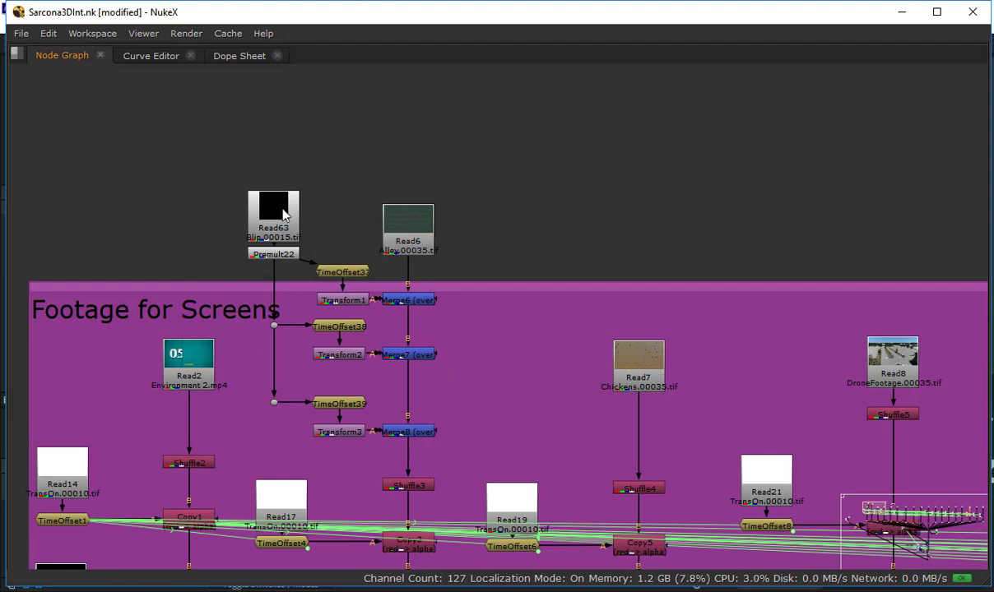
key(space)
click(355, 460)
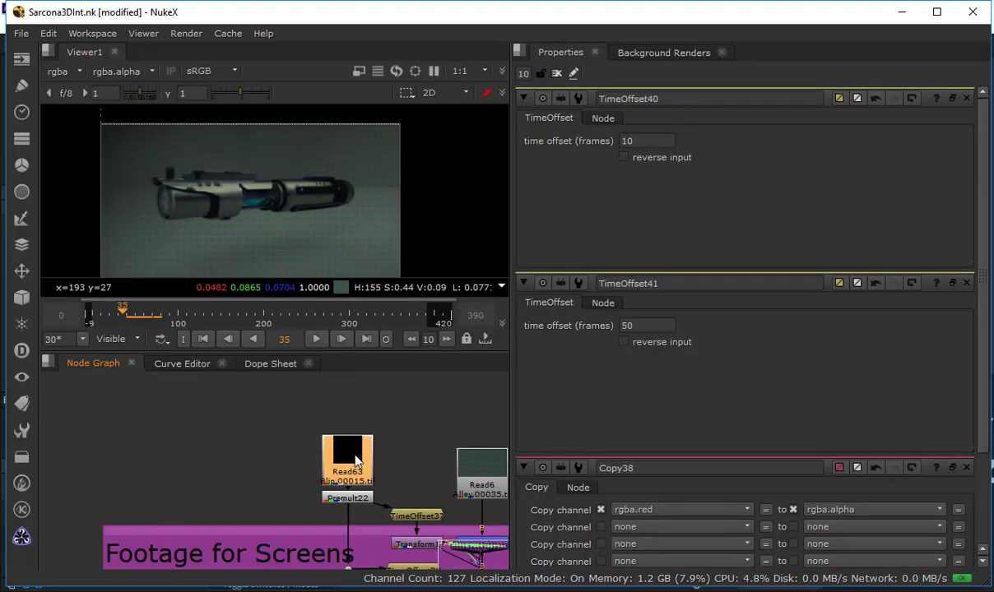
key(1)
scroll(309, 203, down, 5)
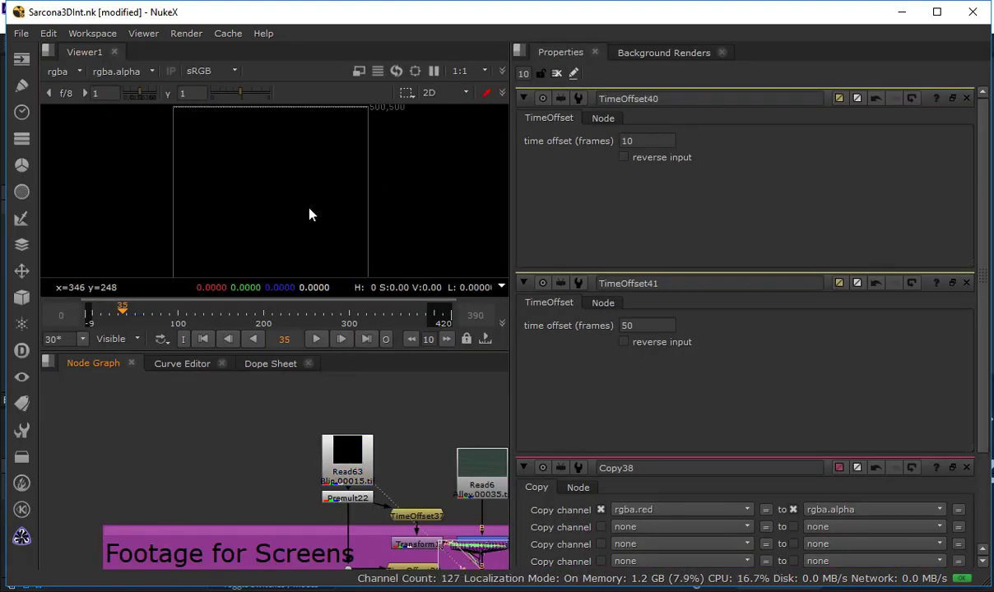
Play back the blip sequence and scrub to frame 6 to inspect its ring
click(317, 339)
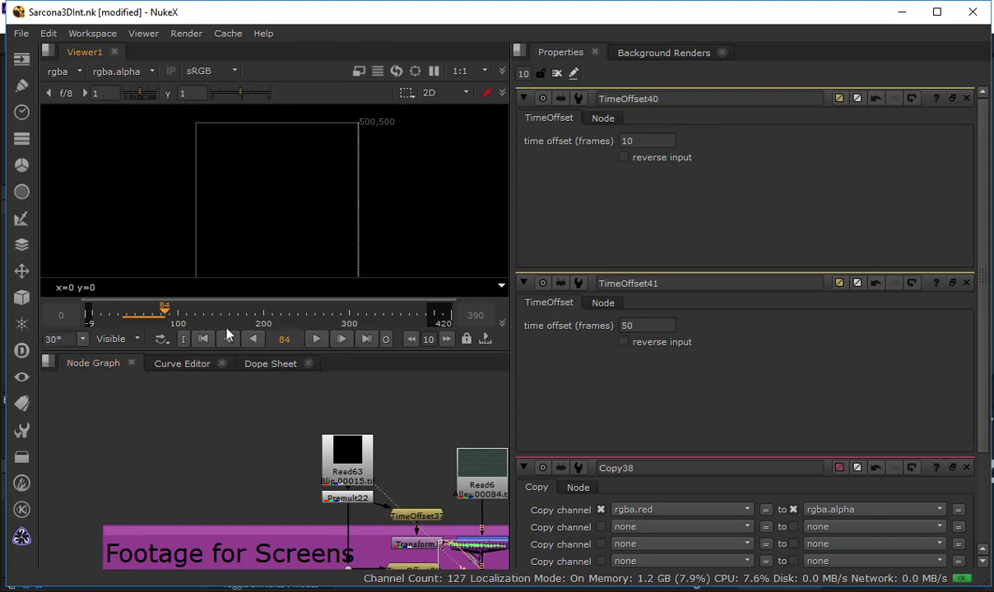
click(318, 339)
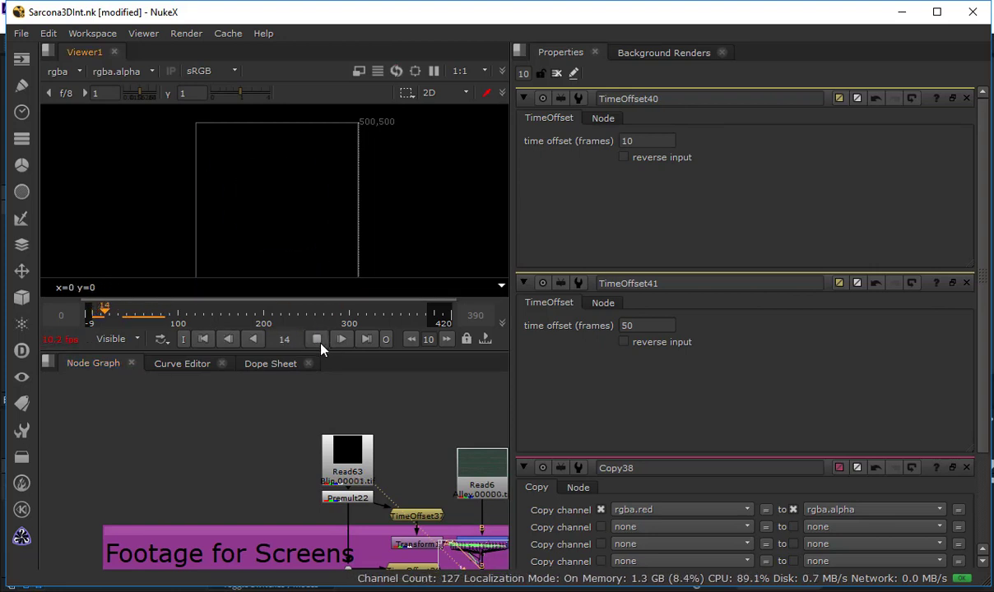
click(317, 340)
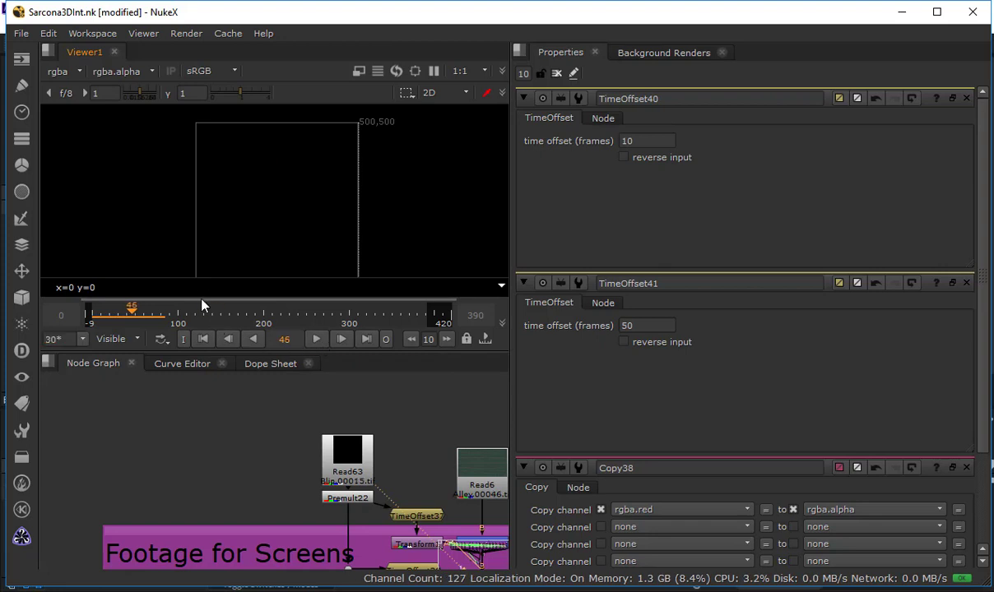
drag(112, 320, 97, 319)
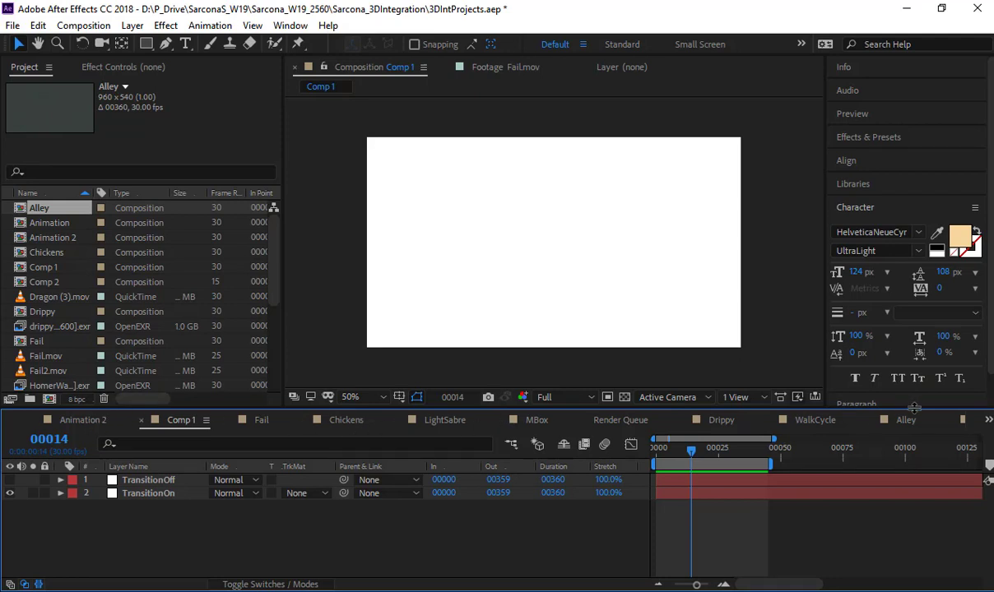
Switch to After Effects and set the queued Fail render's output module to TIFF Sequence with RGB + Alpha channels
click(622, 420)
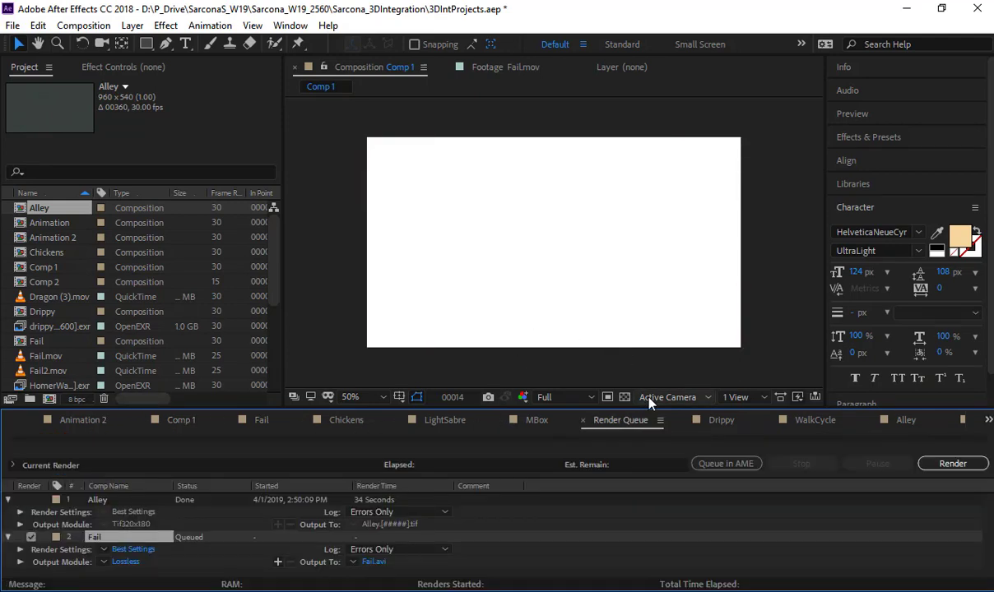
click(126, 562)
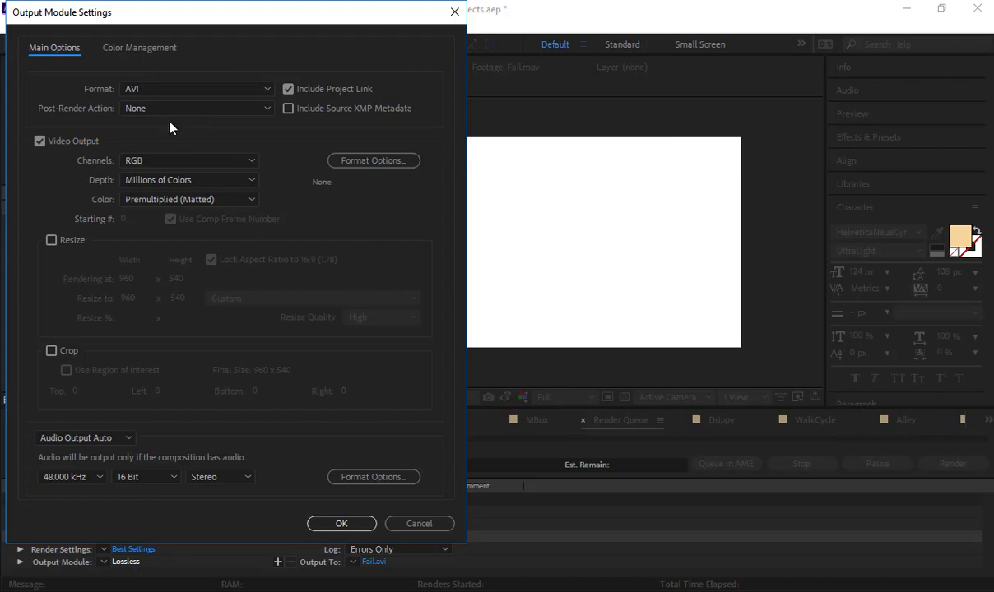
click(153, 88)
click(164, 326)
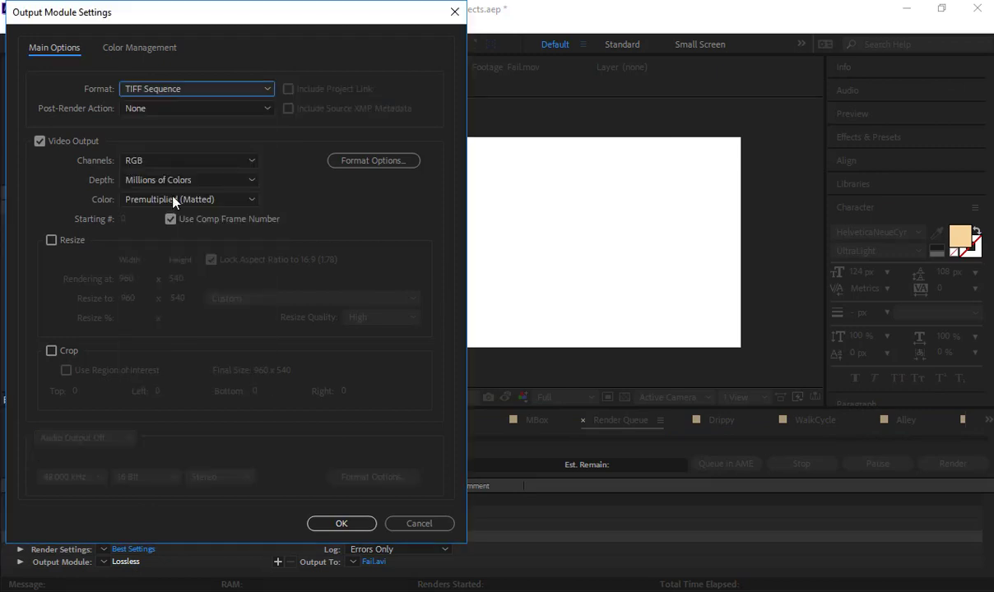
click(154, 163)
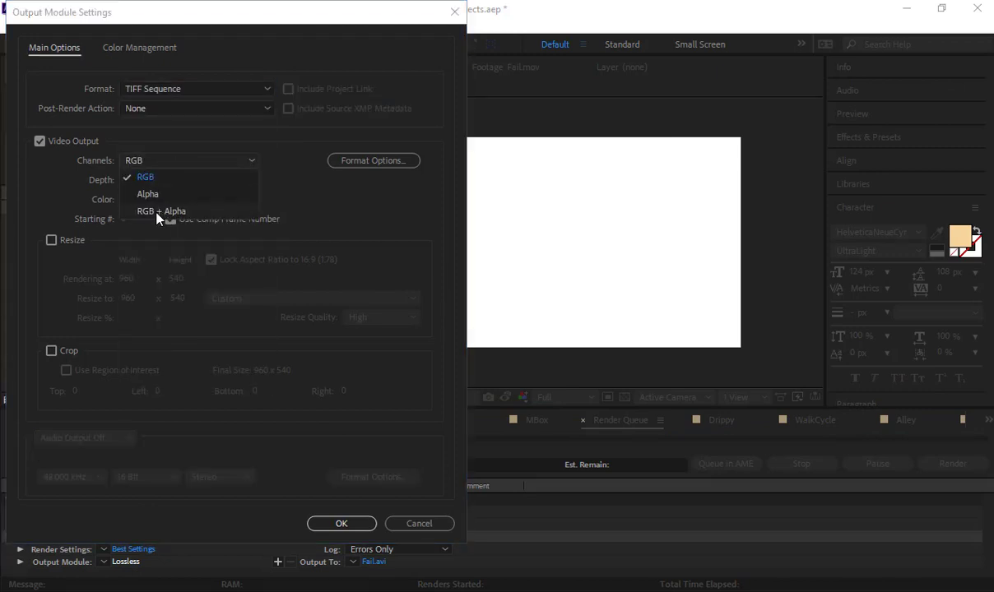
click(183, 215)
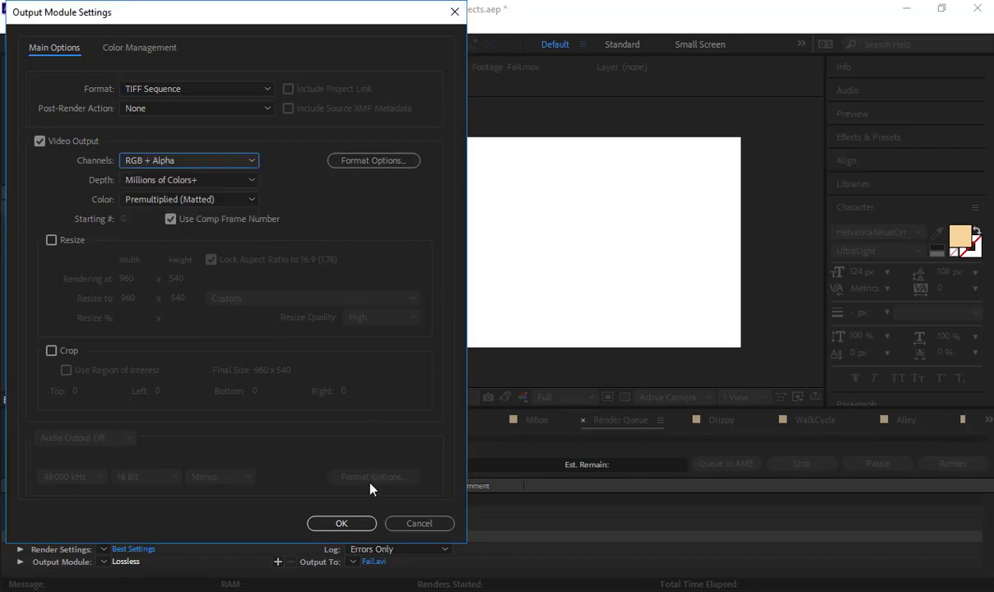
click(358, 523)
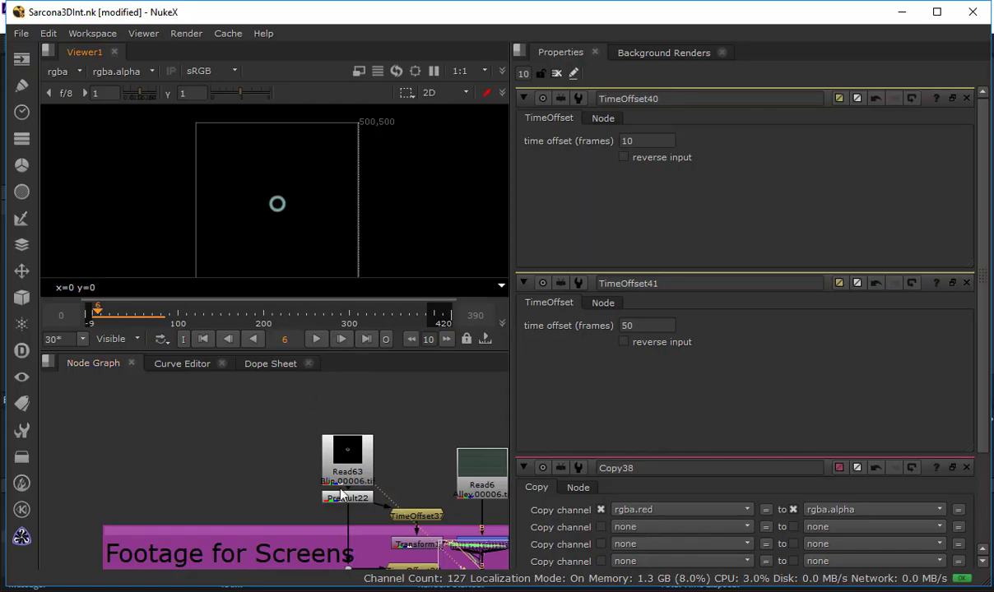
Connect the viewer to Premult22 below Read63, play the blip sequence, and scrub to frame 9
scroll(317, 464, up, 2)
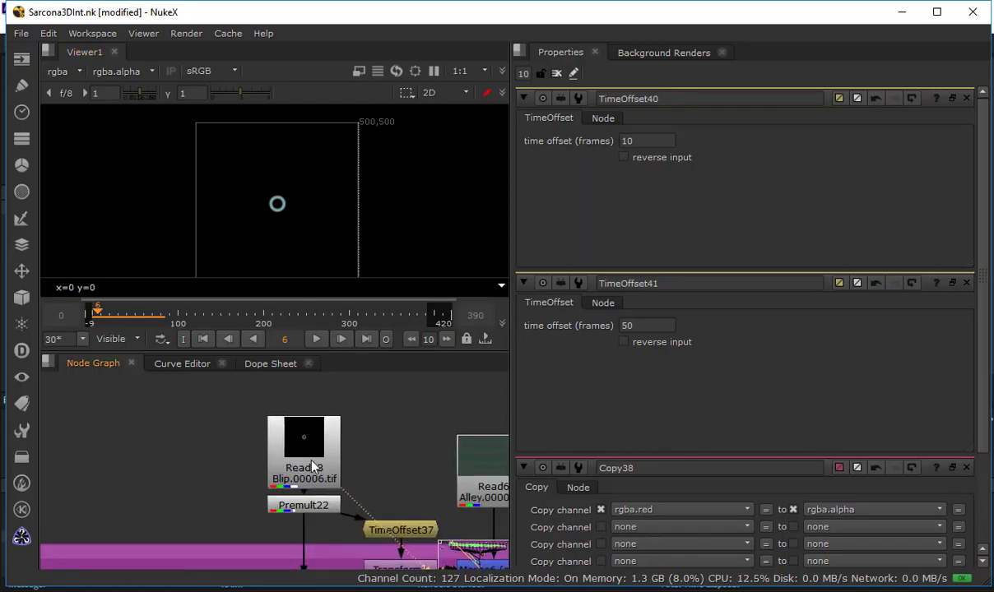
drag(343, 491, 312, 512)
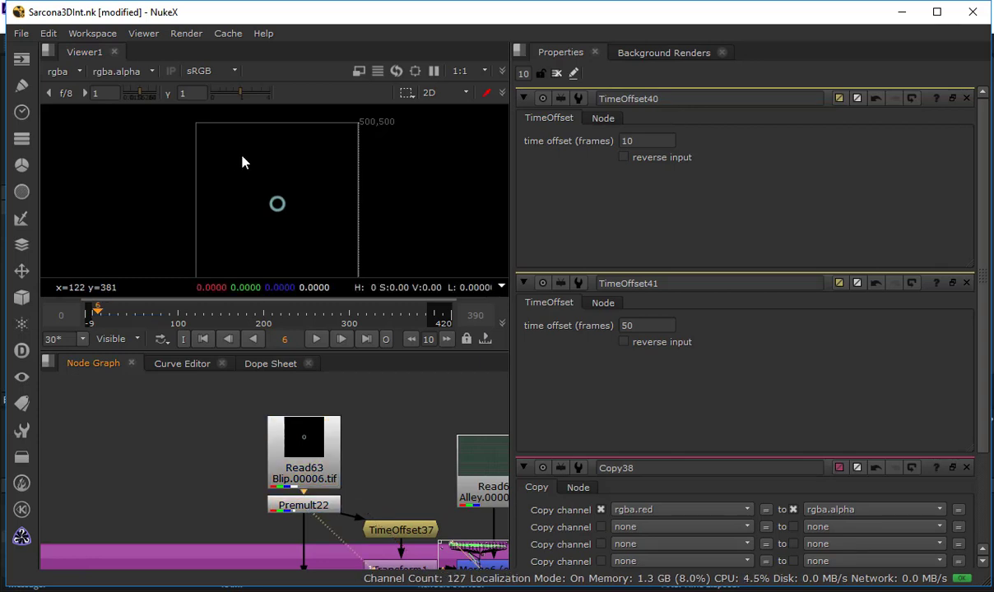
click(314, 340)
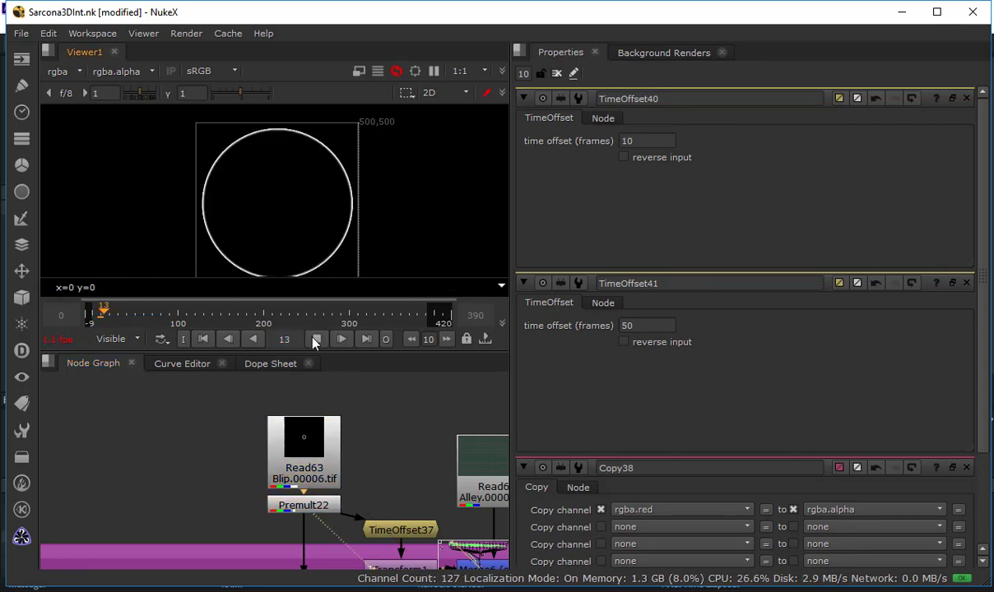
click(313, 338)
drag(104, 315, 99, 315)
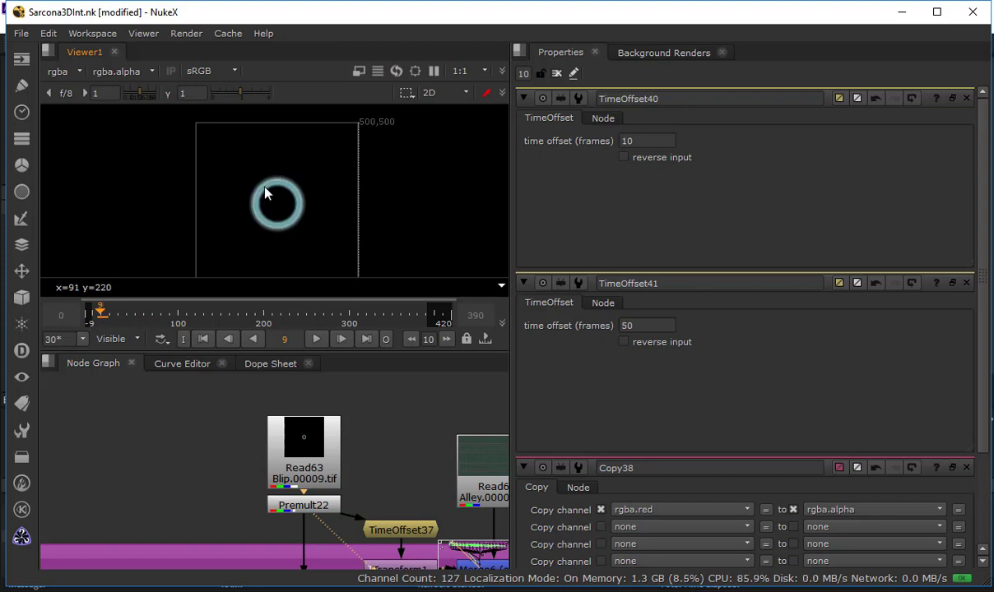
Maximize the node graph, move TimeOffset37 level with Premult22, and follow its branch through Transform1 and Merge6
middle_drag(401, 557, 265, 489)
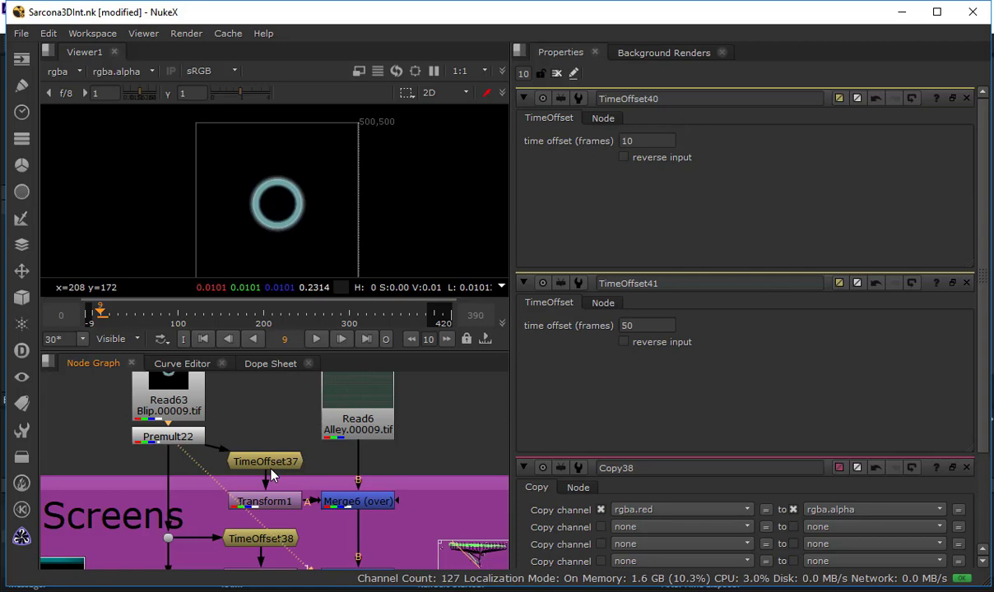
key(space)
middle_drag(286, 419, 401, 246)
drag(399, 261, 399, 238)
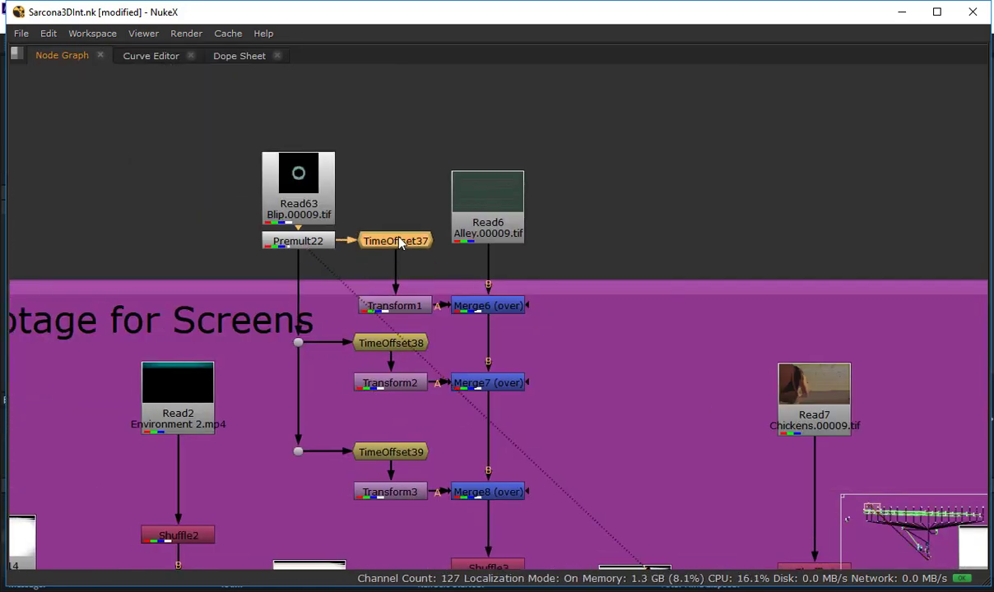
click(388, 308)
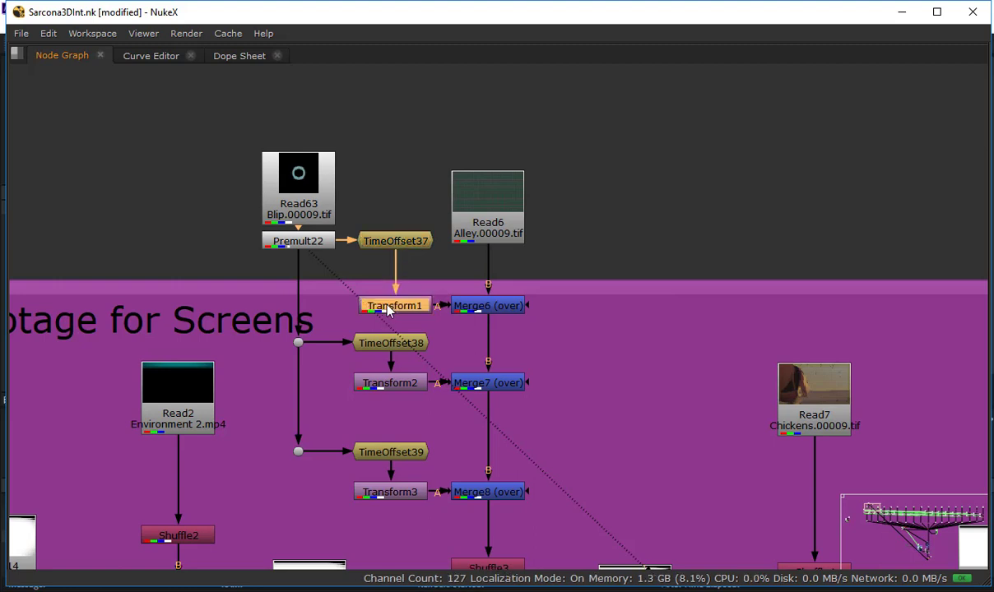
click(466, 305)
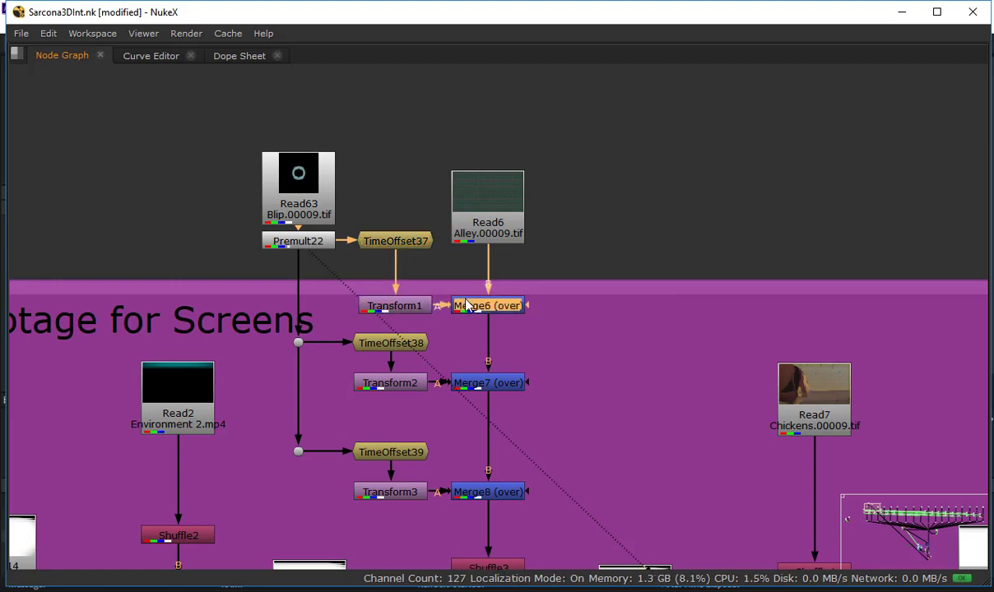
Trace the other two blip branches by selecting TimeOffset38, Transform2, Merge7, TimeOffset39, Transform3 and Merge8 in turn, and clear the selection
click(367, 351)
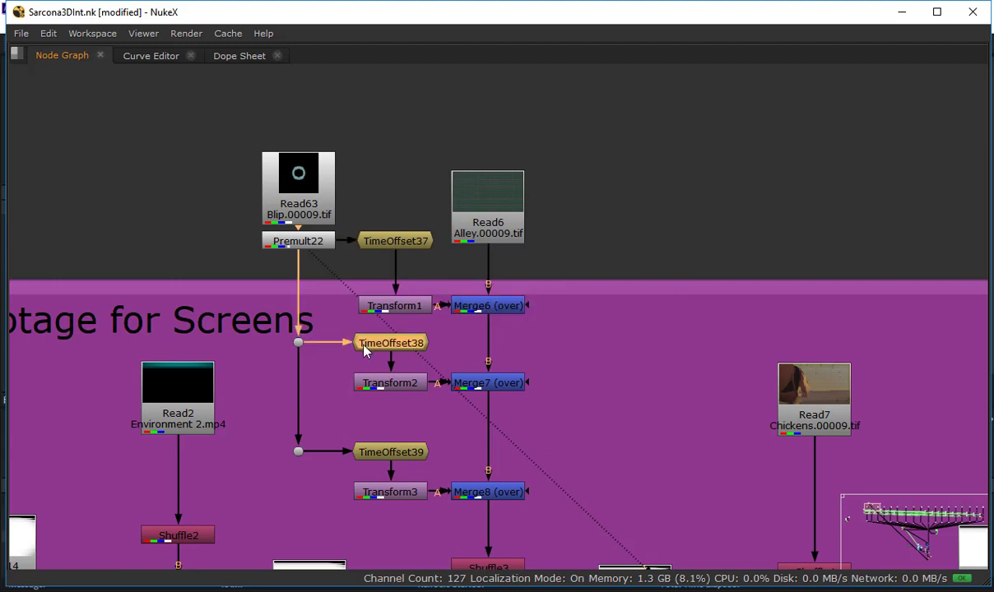
click(384, 382)
click(483, 386)
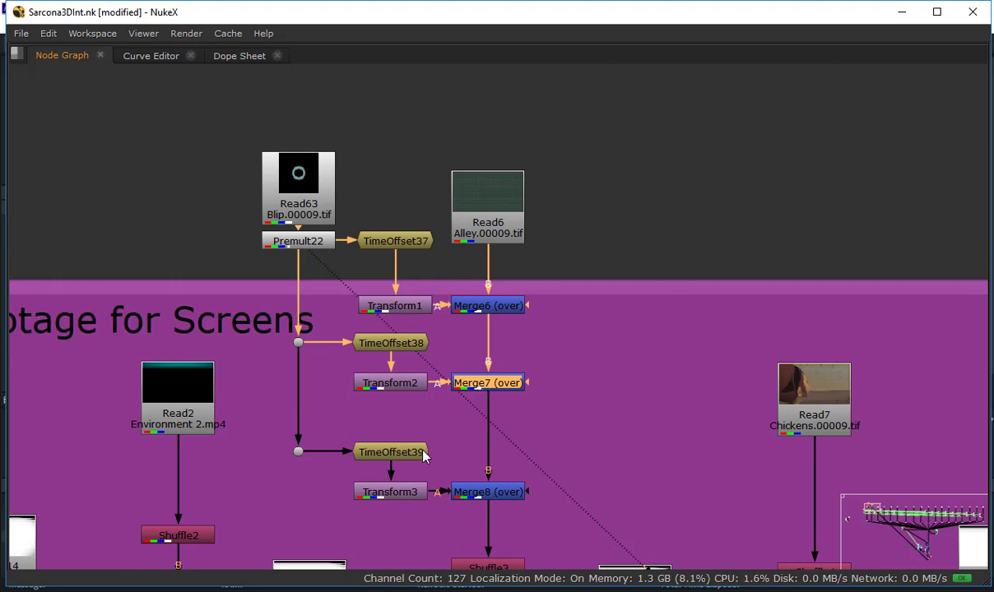
click(390, 452)
click(406, 493)
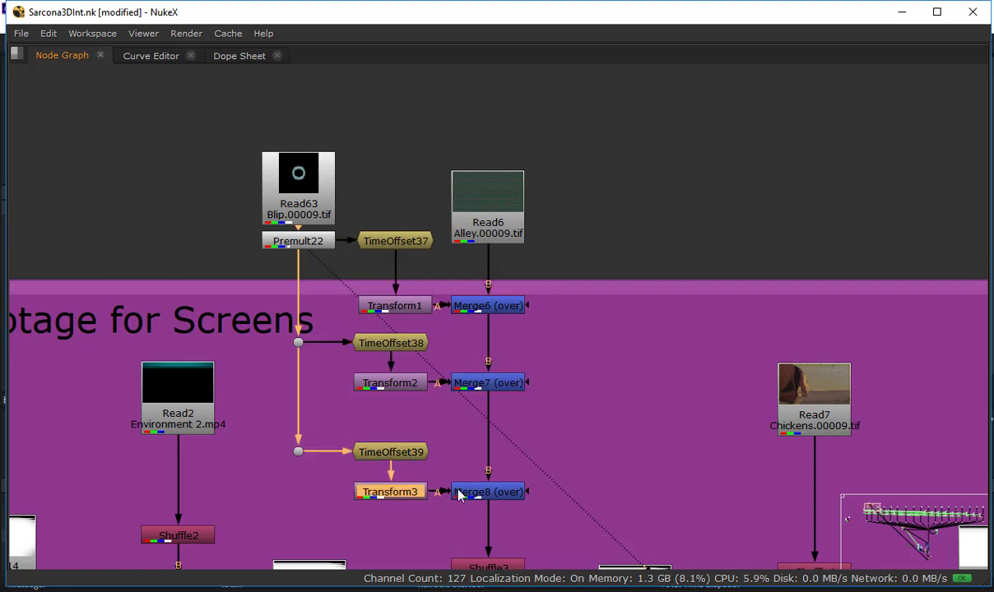
click(473, 492)
click(573, 404)
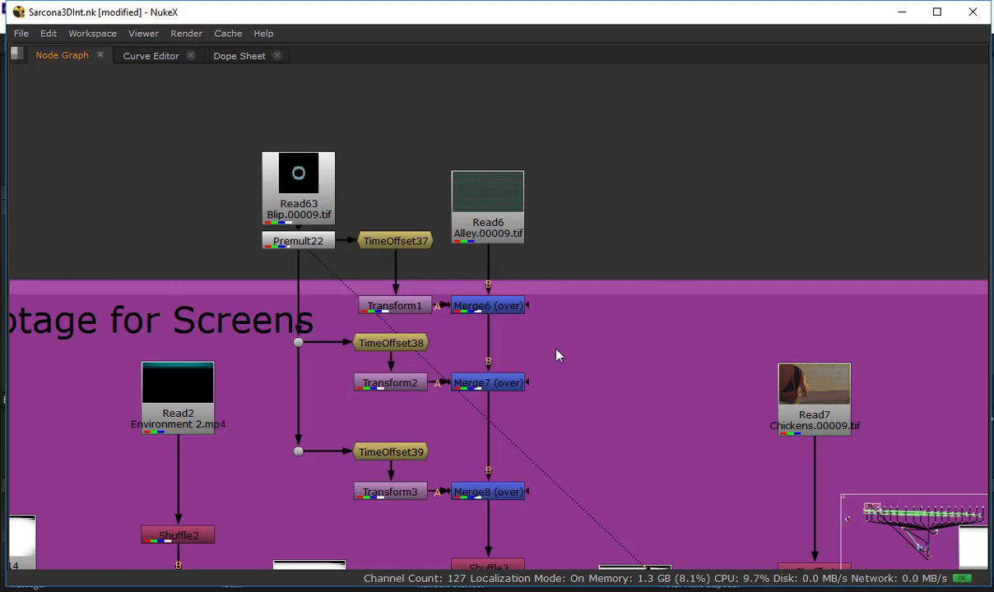
Move Read63 up away from Premult22 and trace the blip's path through Premult22, TimeOffset37, Transform1, TimeOffset38 and Transform2
middle_drag(486, 432, 396, 518)
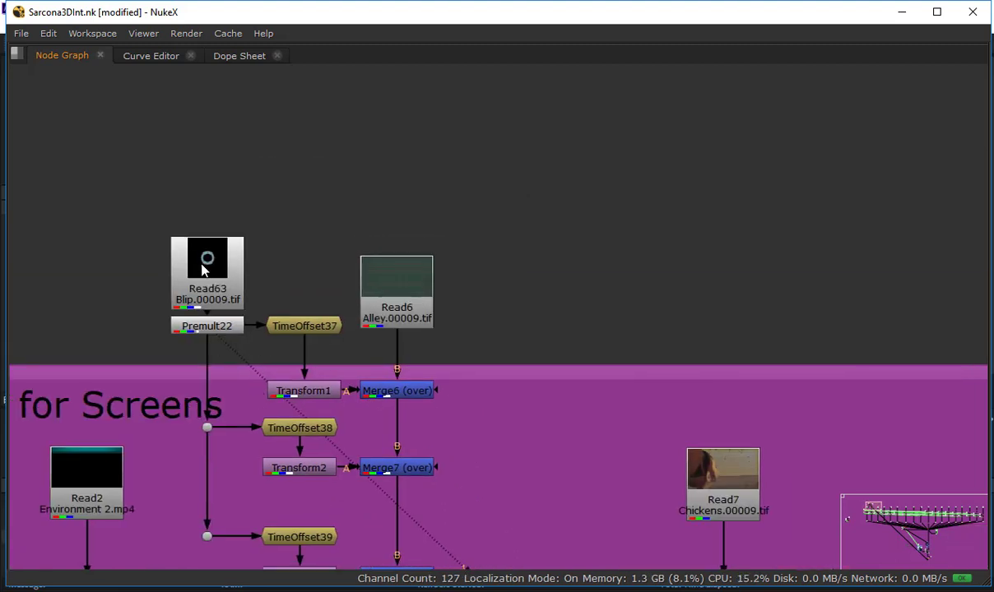
drag(189, 250, 190, 218)
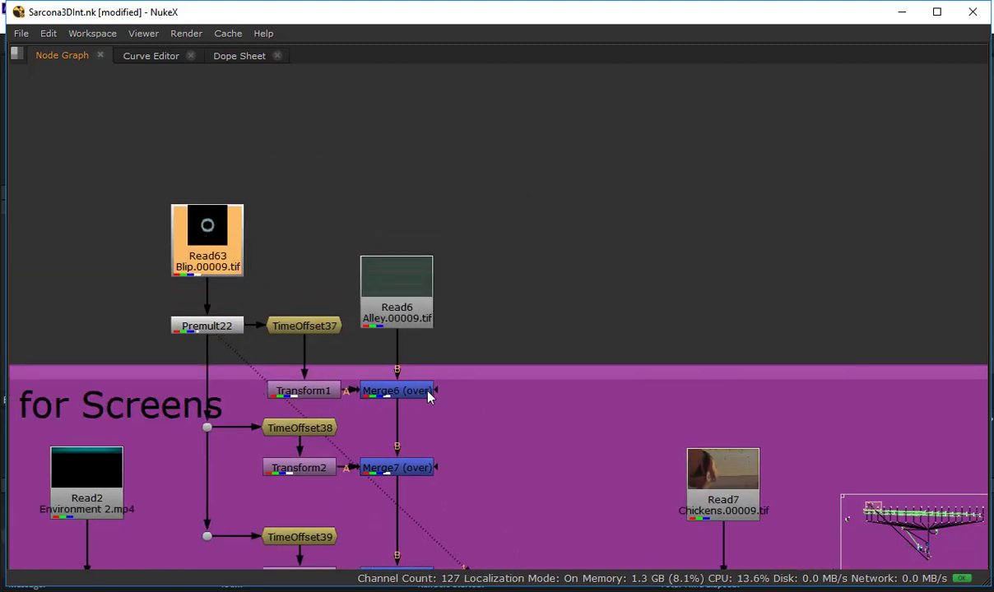
click(224, 329)
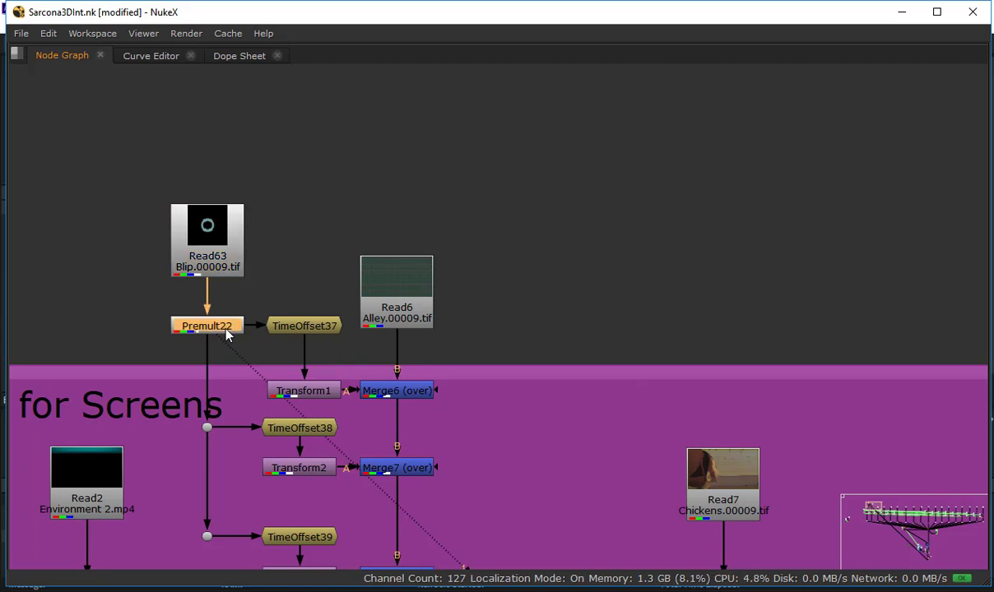
click(299, 328)
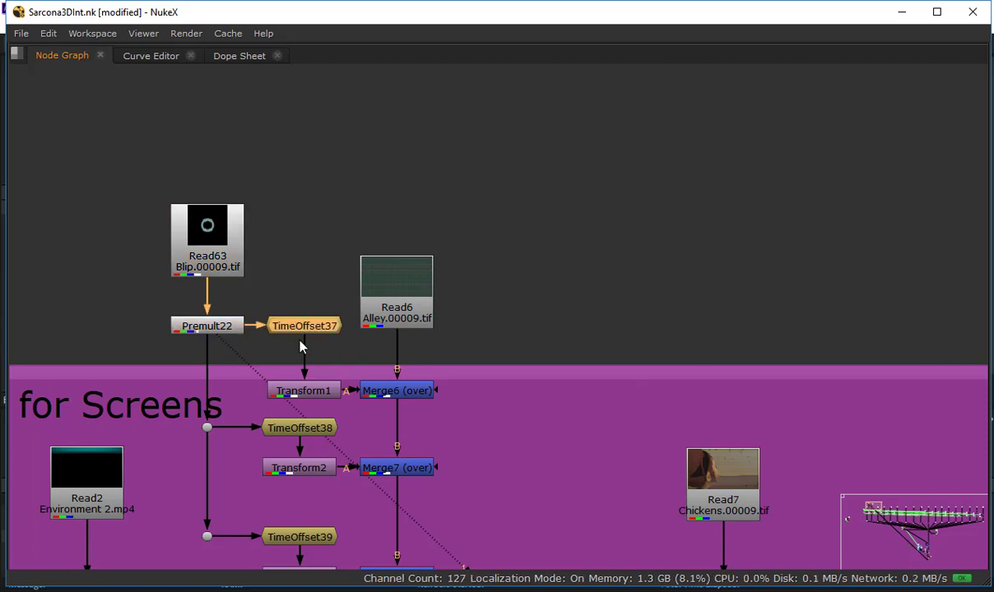
click(316, 391)
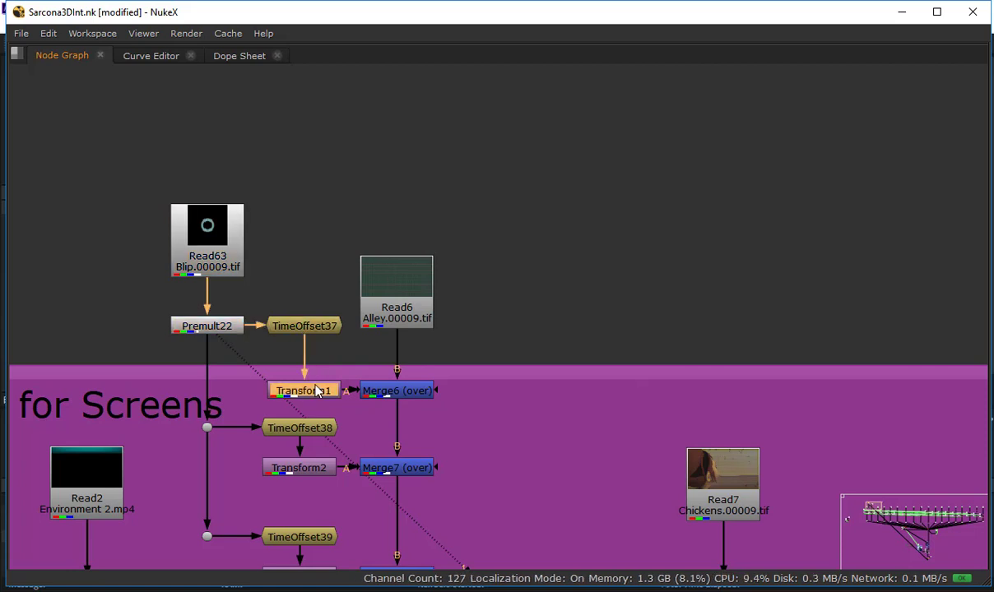
click(298, 426)
click(306, 465)
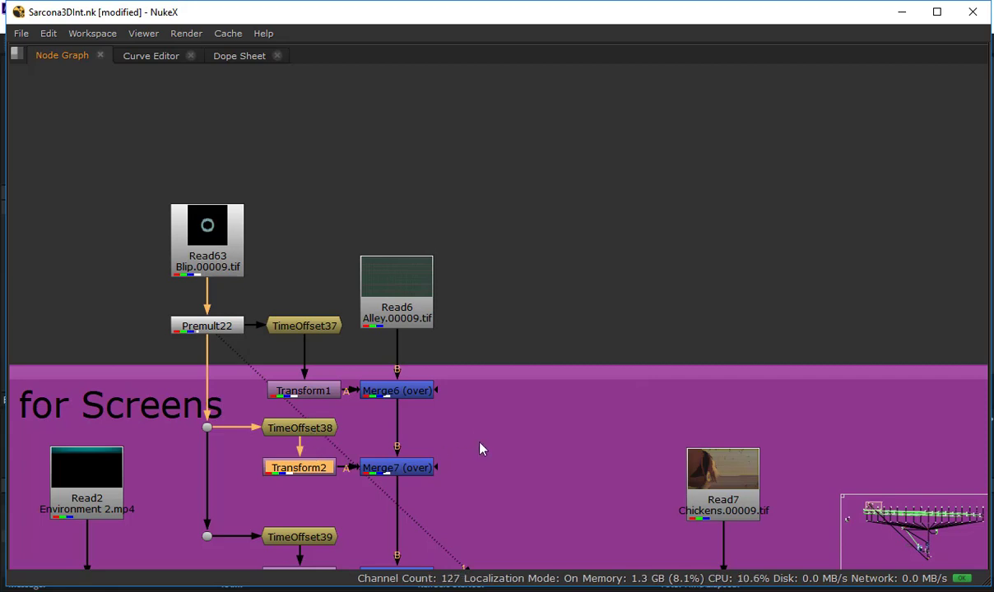
Restore the full layout, find the Vig&Write backdrop at the end of the graph, and show Write1 in the viewer
key(space)
middle_drag(441, 538, 324, 444)
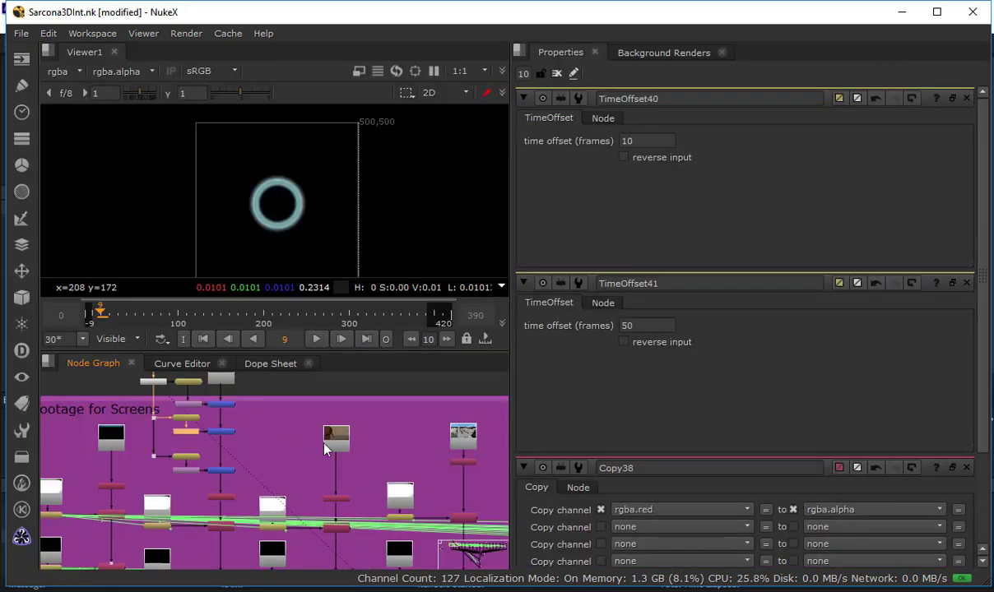
scroll(324, 443, down, 3)
middle_drag(412, 555, 355, 445)
scroll(378, 477, up, 4)
right_click(370, 475)
middle_drag(336, 507, 127, 330)
middle_drag(428, 535, 244, 410)
scroll(243, 411, down, 4)
scroll(312, 509, up, 3)
middle_drag(376, 552, 285, 450)
scroll(284, 449, up, 4)
middle_drag(280, 563, 269, 437)
click(261, 471)
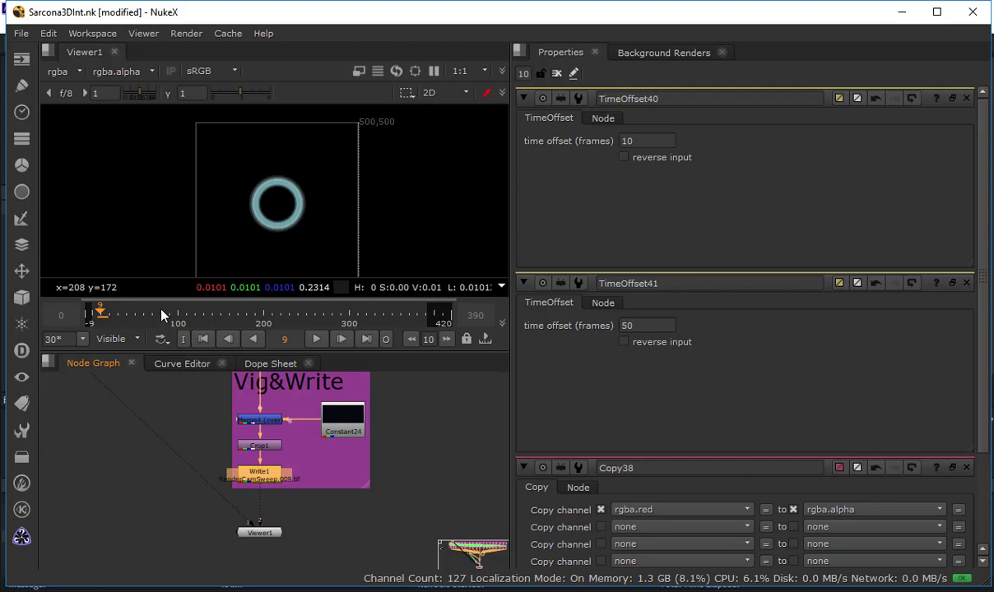
key(1)
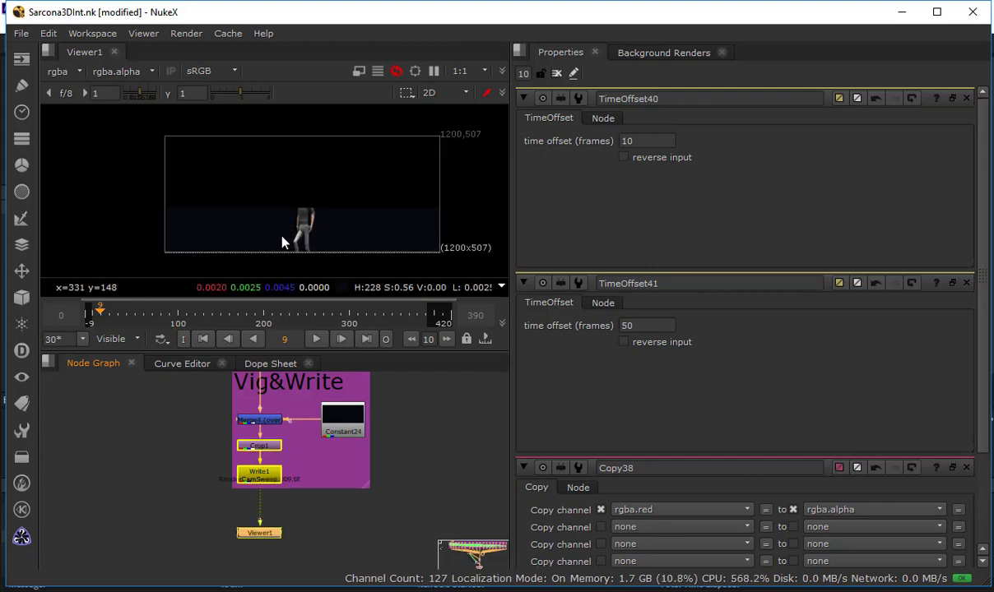
Close all open node properties and scrub the final composite to frame 74
scroll(281, 243, up, 5)
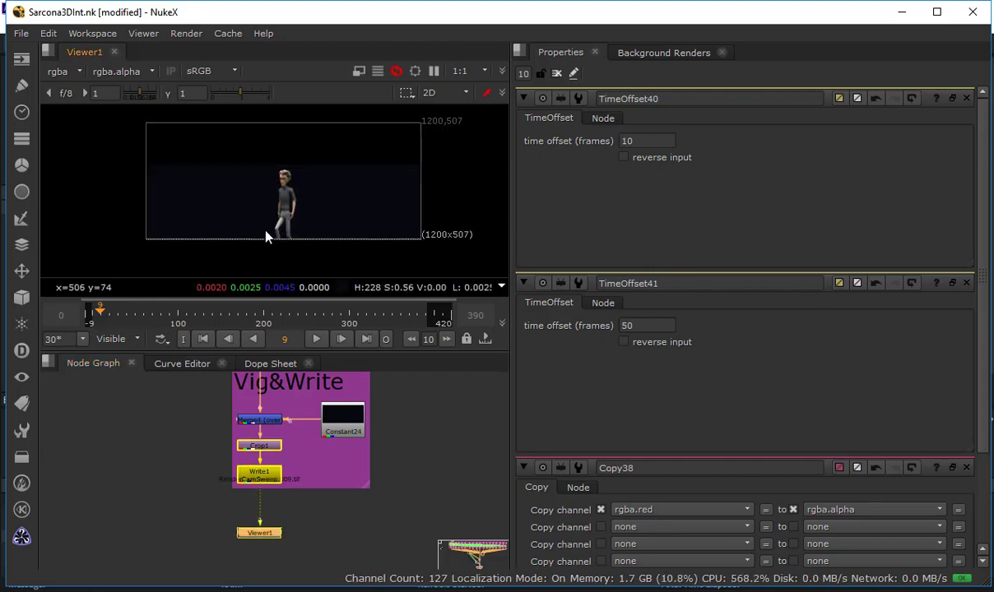
click(157, 316)
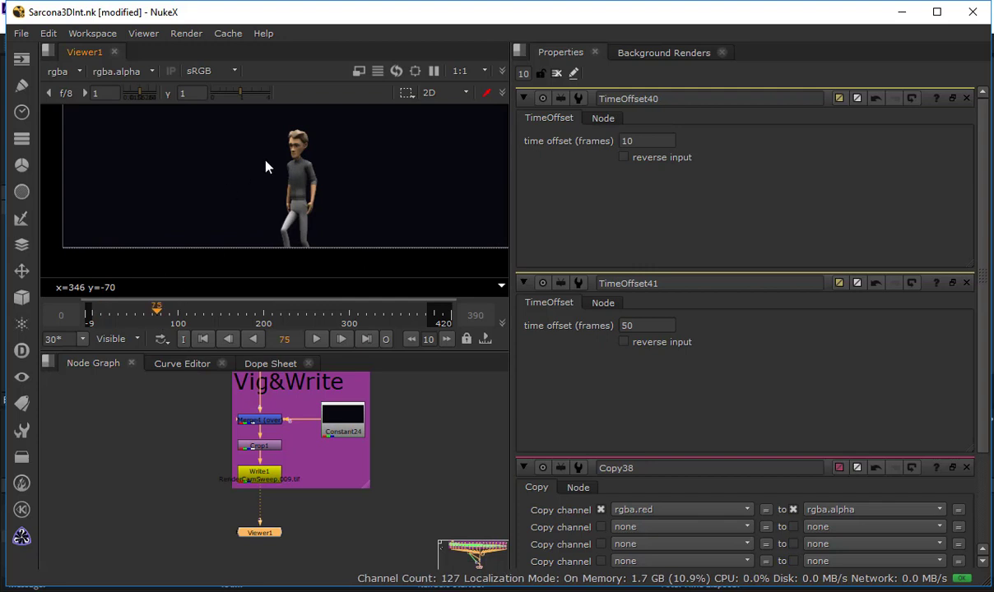
click(558, 74)
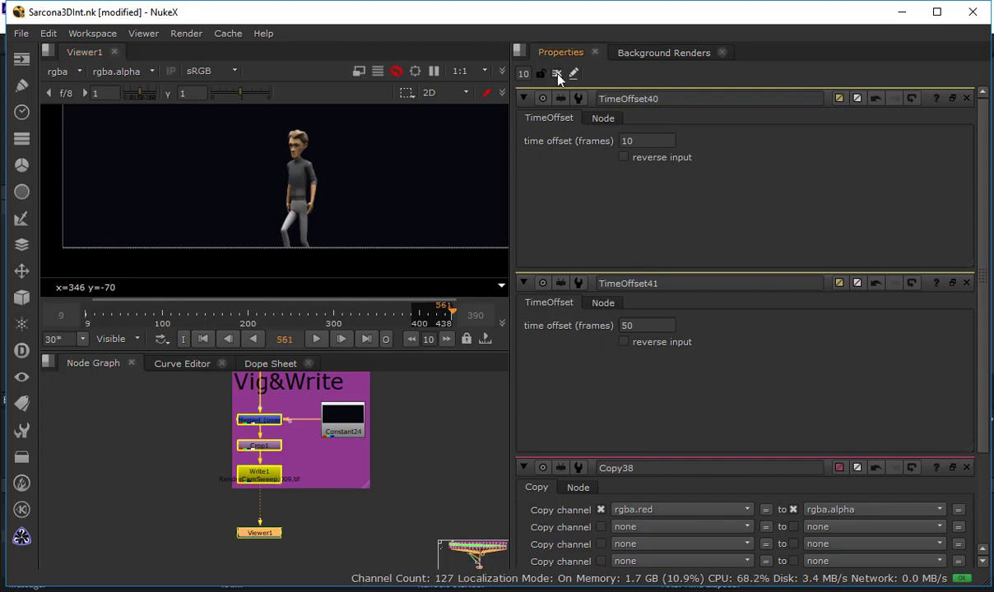
click(558, 74)
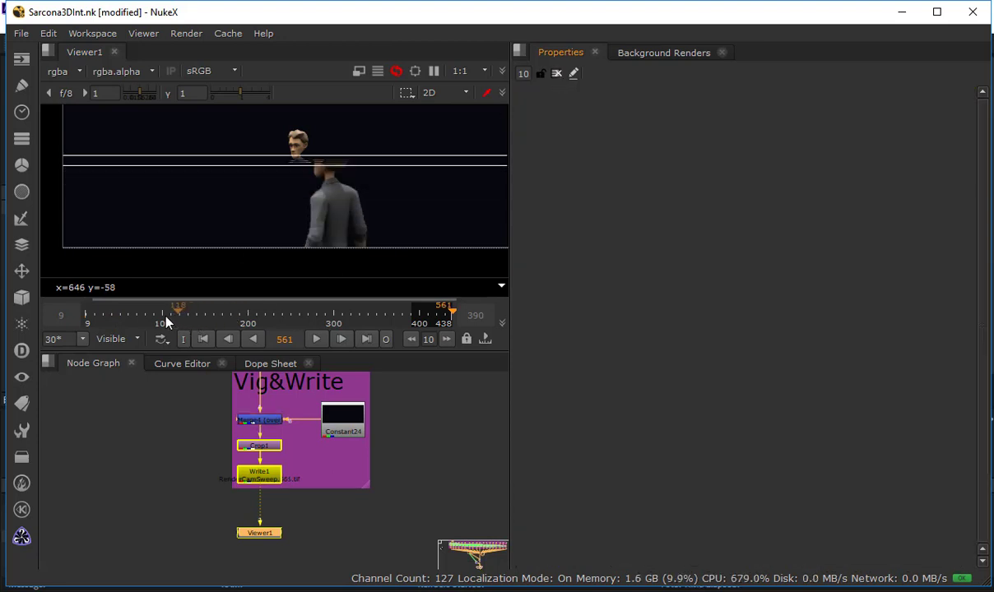
drag(165, 321, 145, 323)
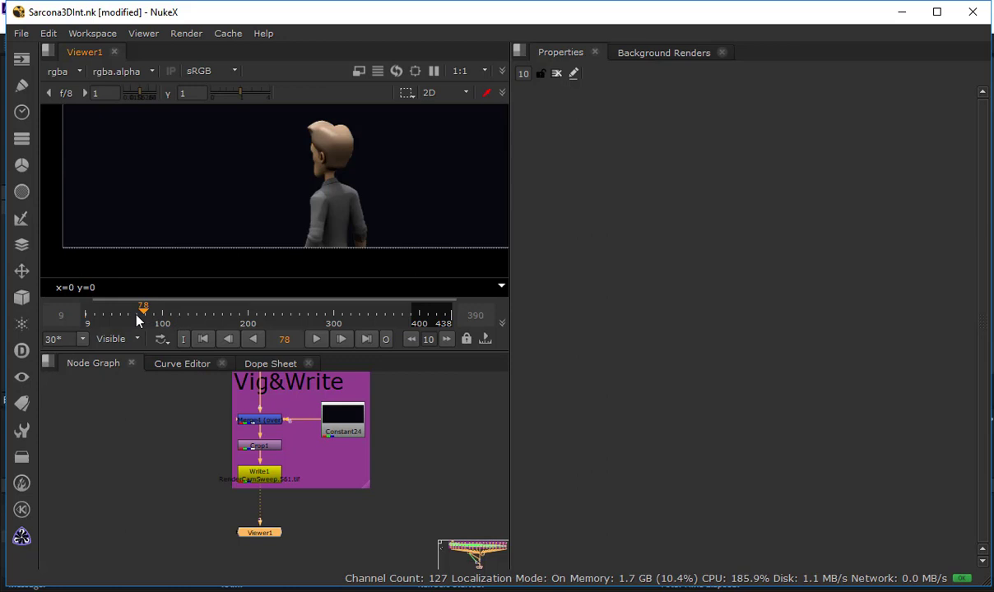
Set the viewer's downrez to 1:4 and enlarge the viewer area to see the screens closely
click(473, 74)
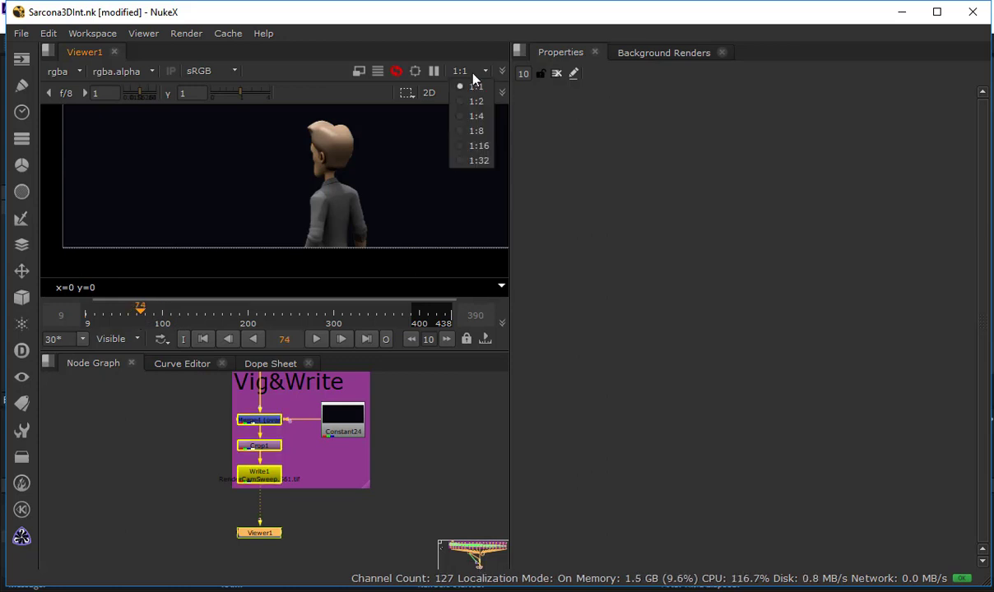
click(475, 117)
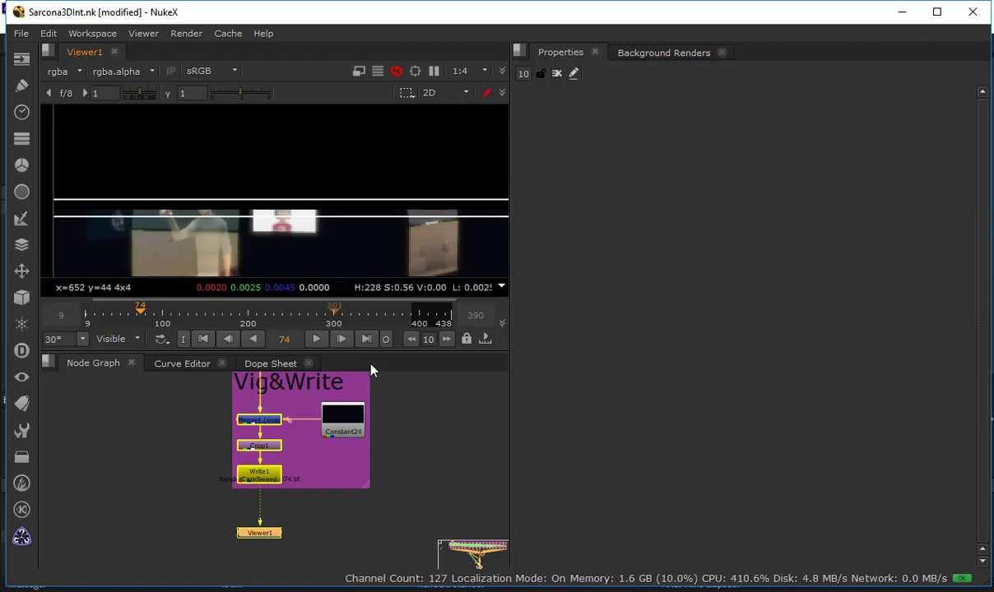
drag(373, 356, 373, 409)
scroll(174, 276, up, 4)
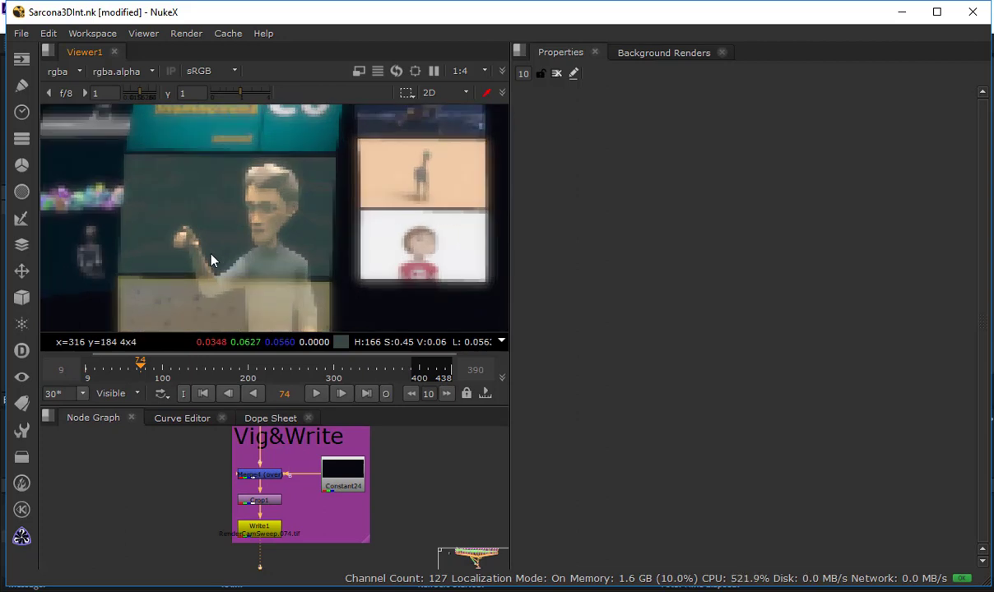
Advance frame by frame to frame 77 to inspect the screen footage in the composite
key(Right)
key(Right)
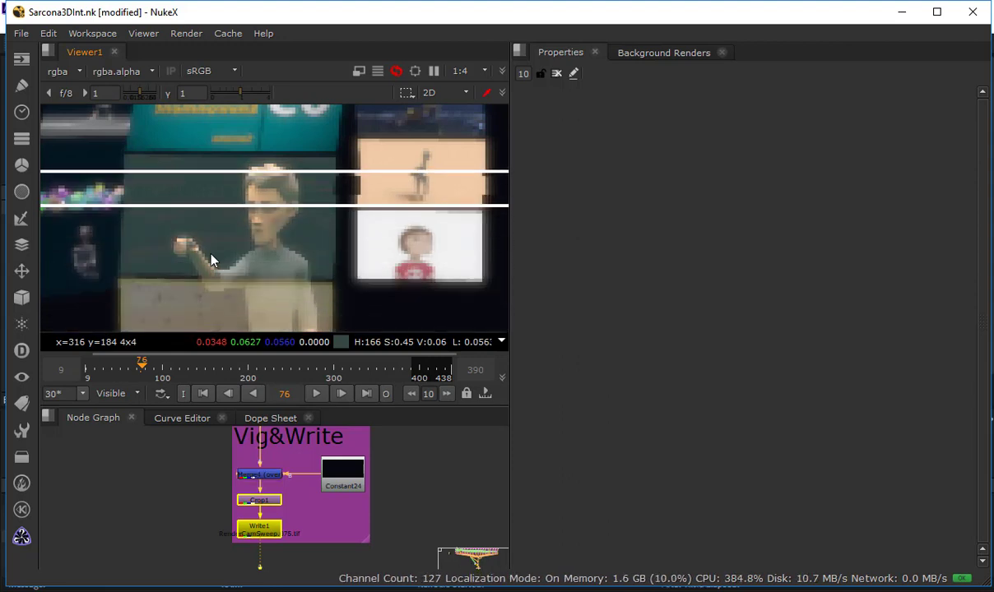
key(Right)
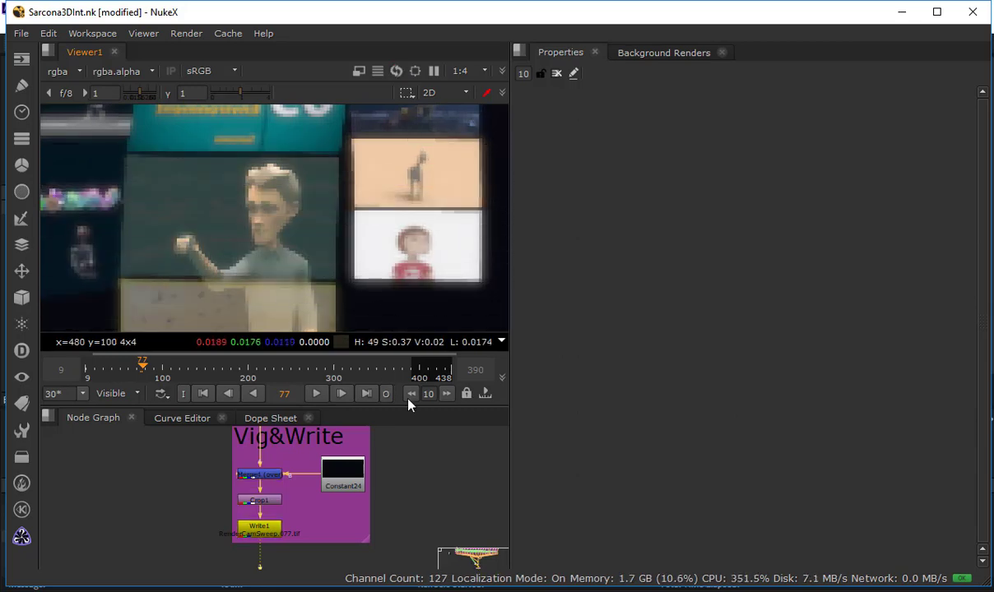
Maximize and fit the node graph, and select the row of nodes ending all footage branches, singling out the blip branch's node in between
key(space)
scroll(459, 324, down, 5)
key(f)
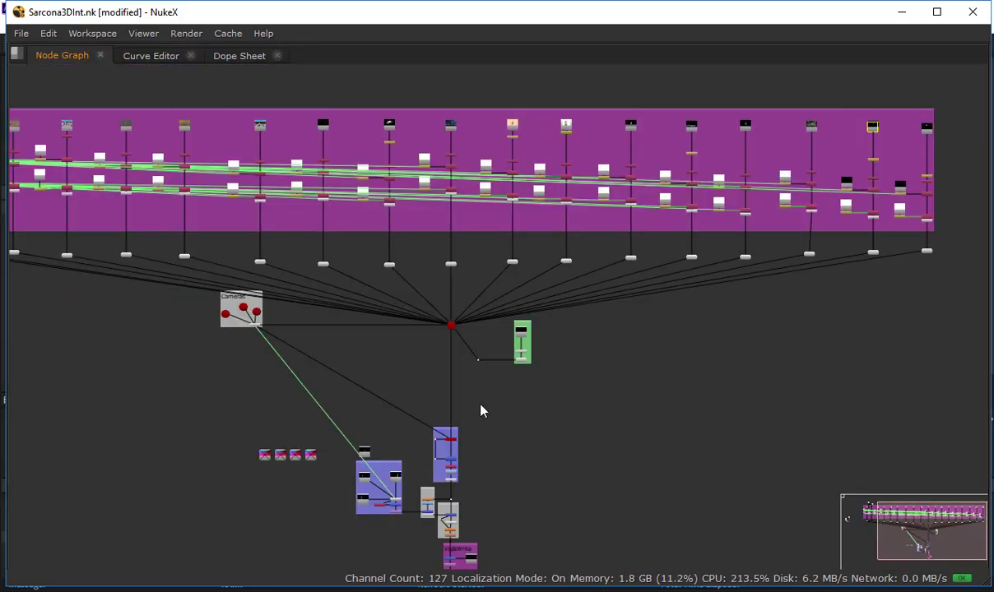
scroll(482, 411, down, 2)
middle_drag(108, 296, 245, 307)
drag(195, 283, 967, 328)
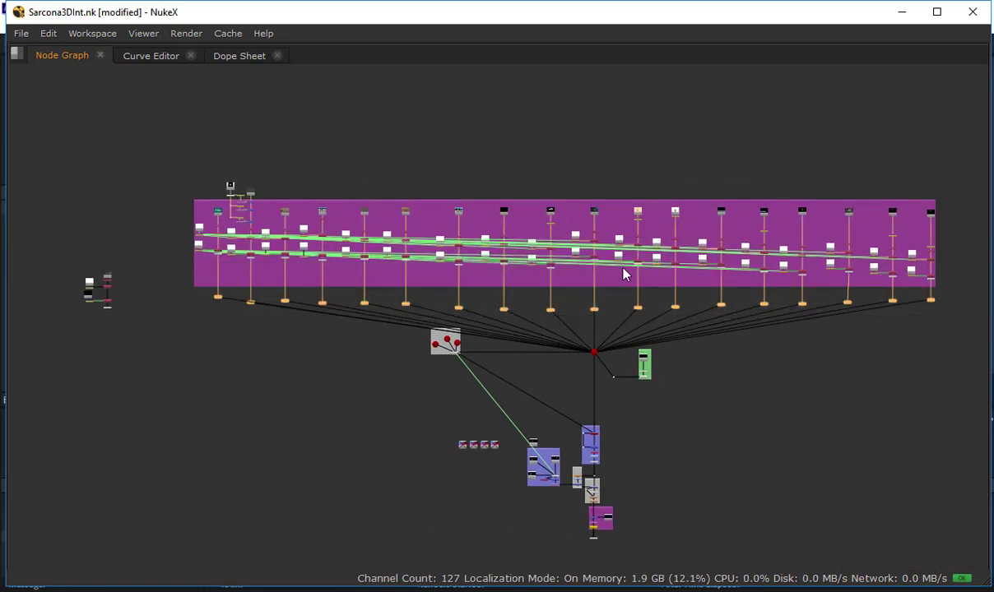
click(251, 302)
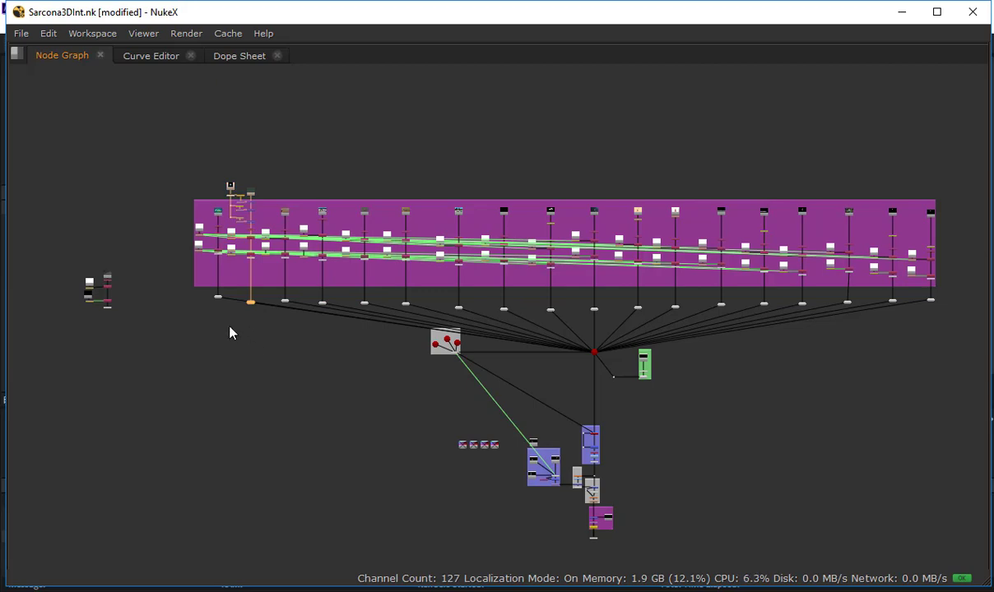
drag(189, 272, 946, 308)
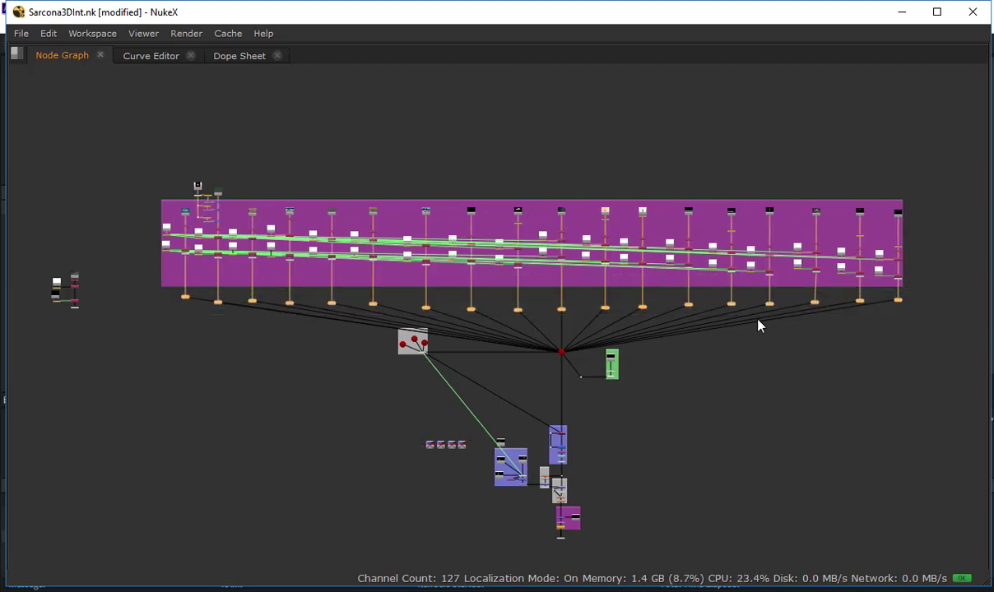
Disable every node ending the footage branches except the blip branch's node
click(213, 311)
scroll(206, 305, up, 6)
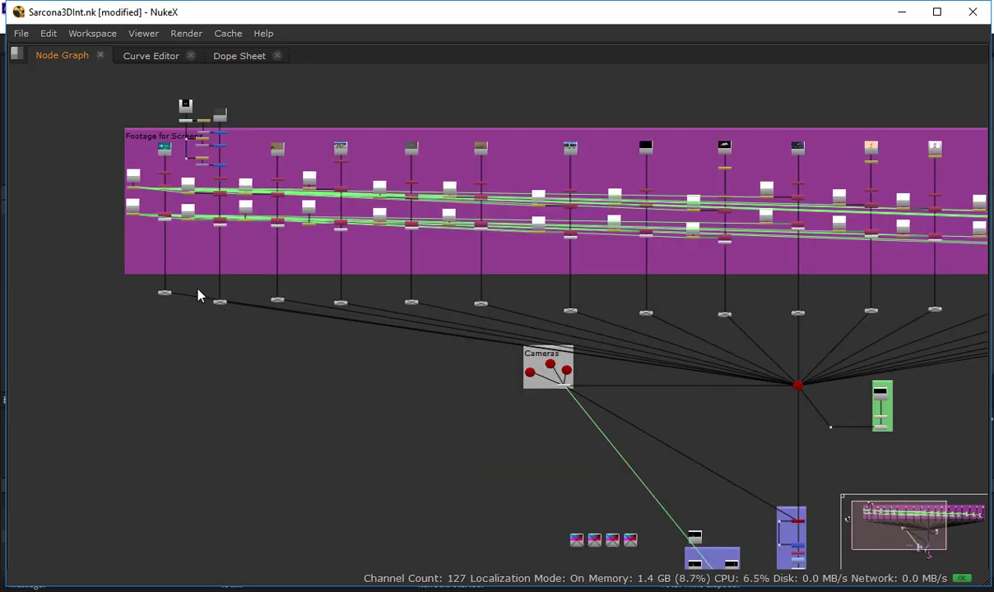
click(288, 339)
scroll(431, 402, down, 8)
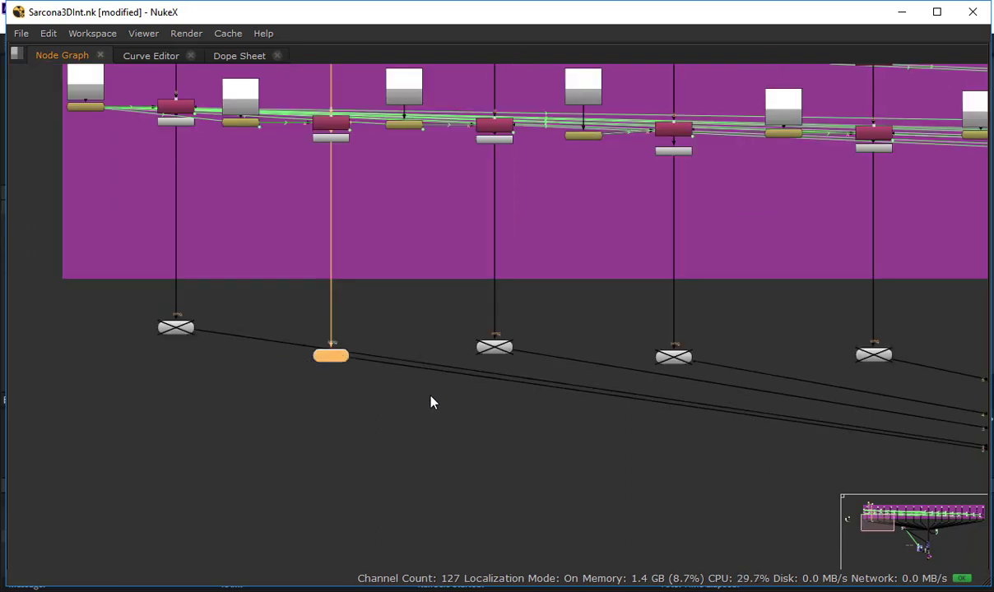
Restore the full workspace layout with the composite viewer and step back to frame 76
scroll(645, 463, up, 1)
middle_drag(646, 463, 365, 342)
middle_drag(621, 557, 468, 397)
scroll(451, 399, up, 6)
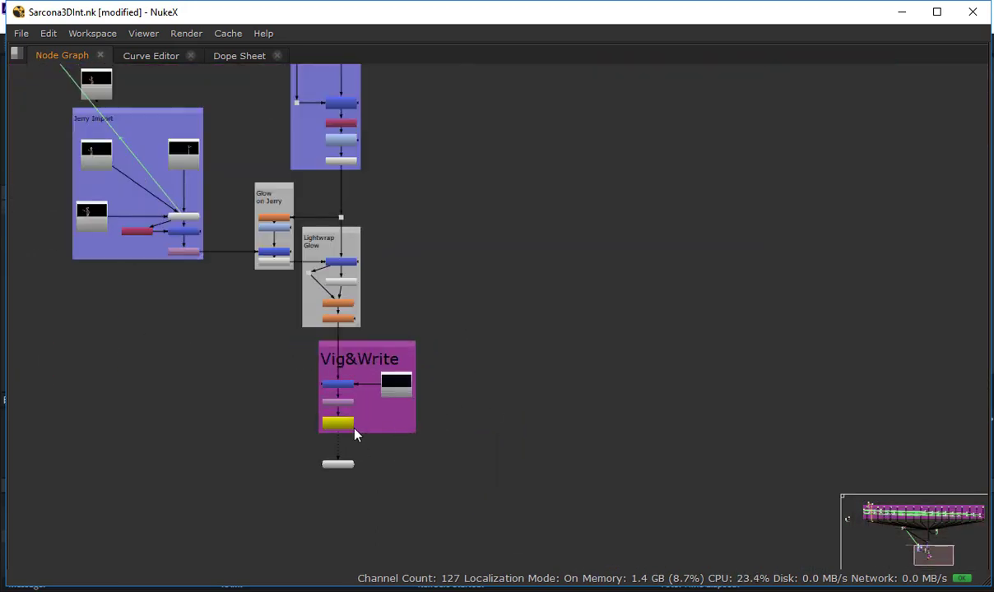
key(ctrl+a)
key(space)
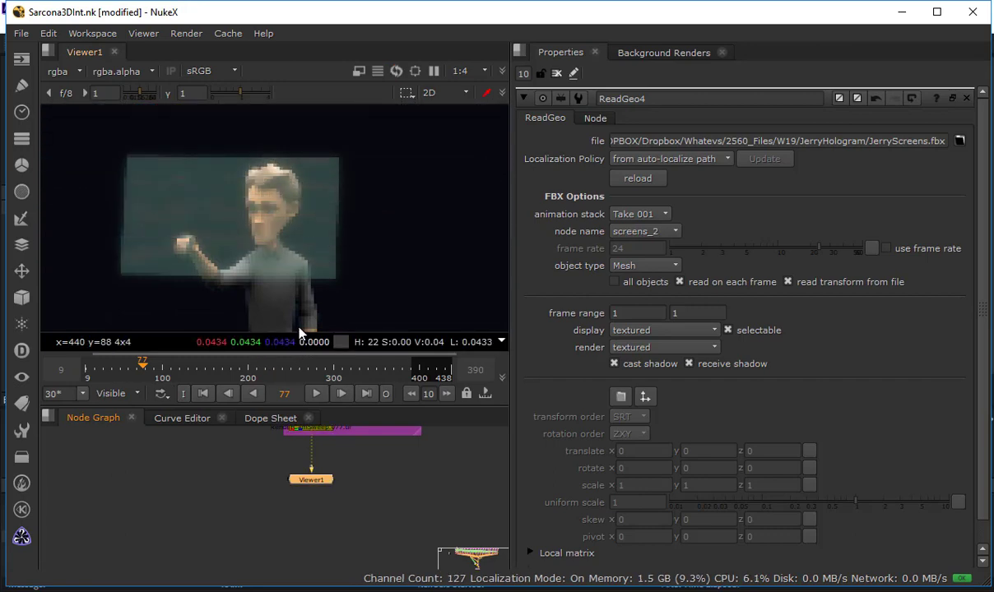
key(Left)
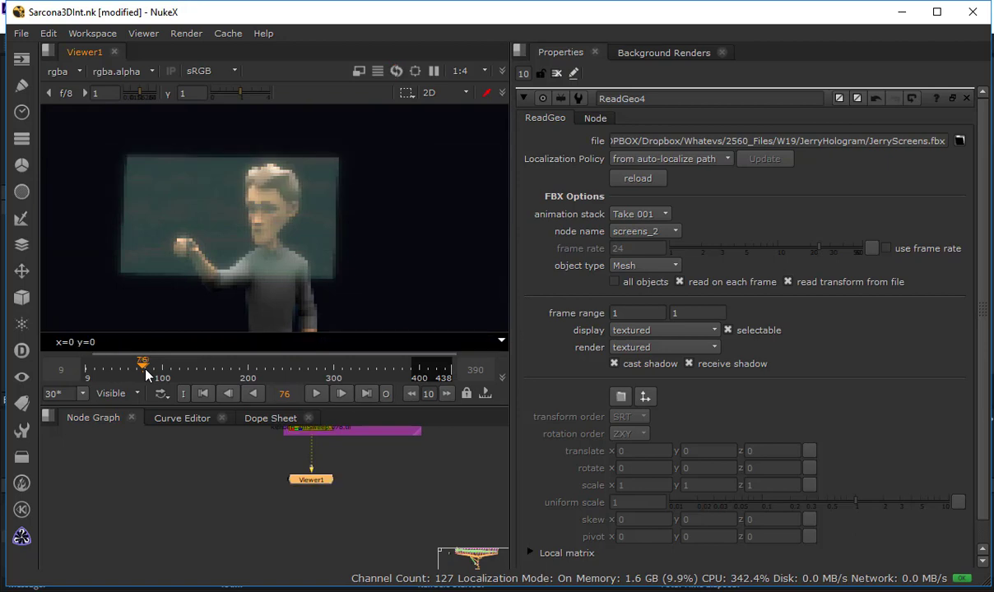
Set the viewer's downrez to 1:1 and step between frames 75 and 76 to inspect the remaining screen
click(480, 72)
click(479, 88)
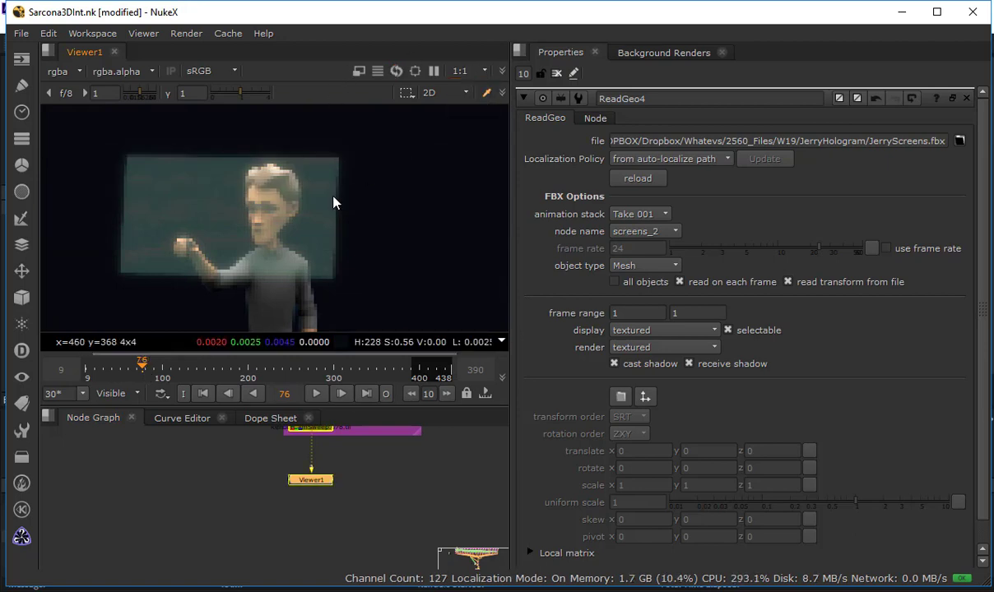
key(Left)
key(Left)
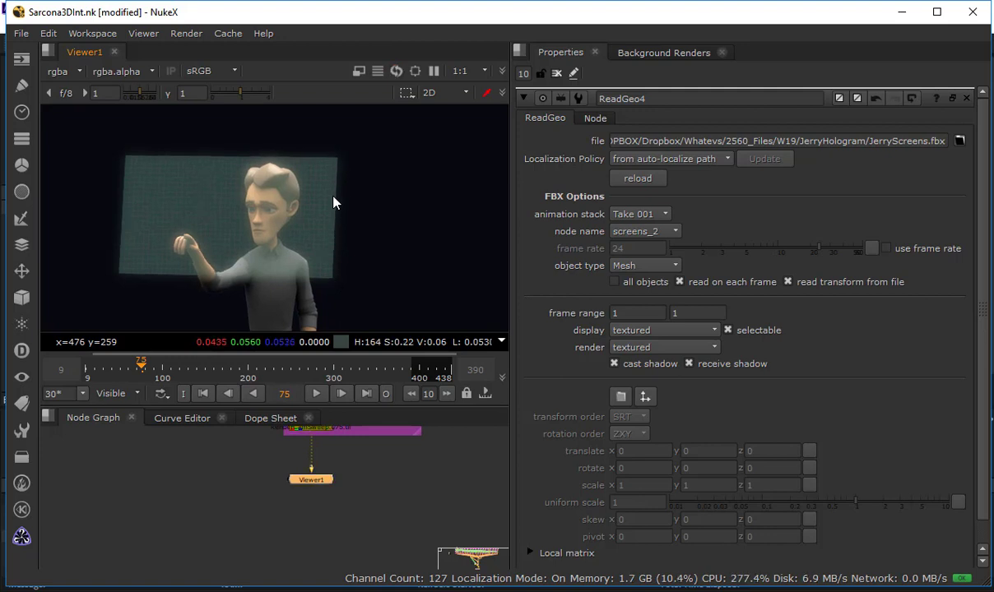
key(Right)
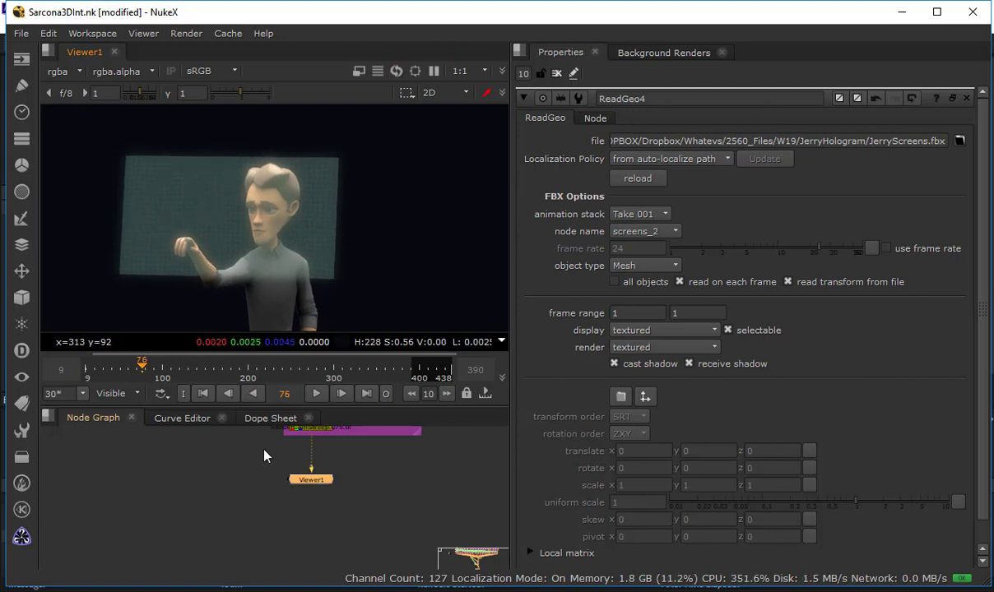
Open the properties of Transform1 and TimeOffset37 in the blip branch above the Footage for Screens group
middle_drag(260, 454, 316, 568)
scroll(281, 503, down, 4)
middle_drag(243, 474, 315, 562)
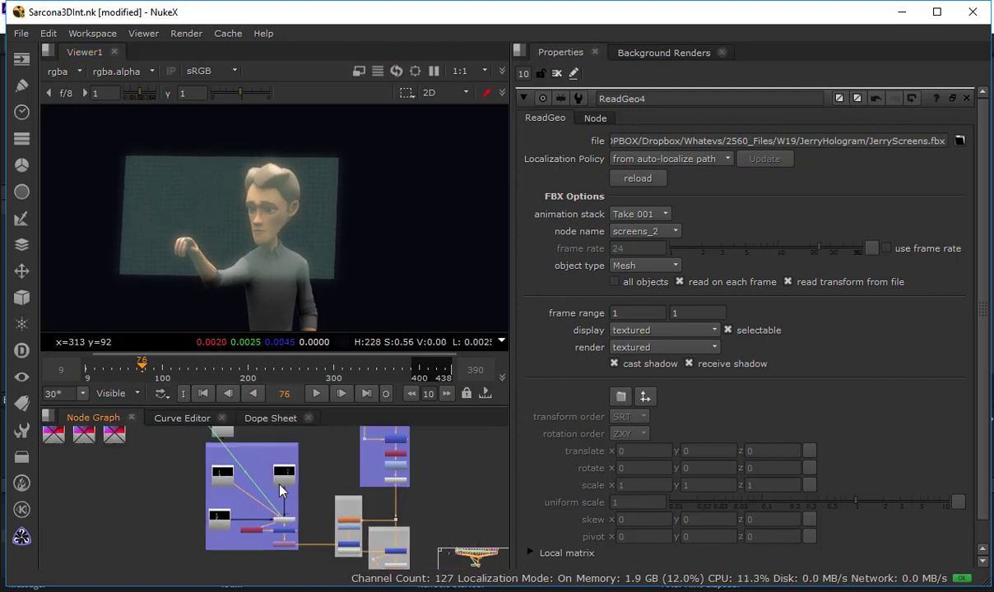
middle_drag(319, 474, 338, 557)
scroll(264, 477, down, 2)
click(449, 552)
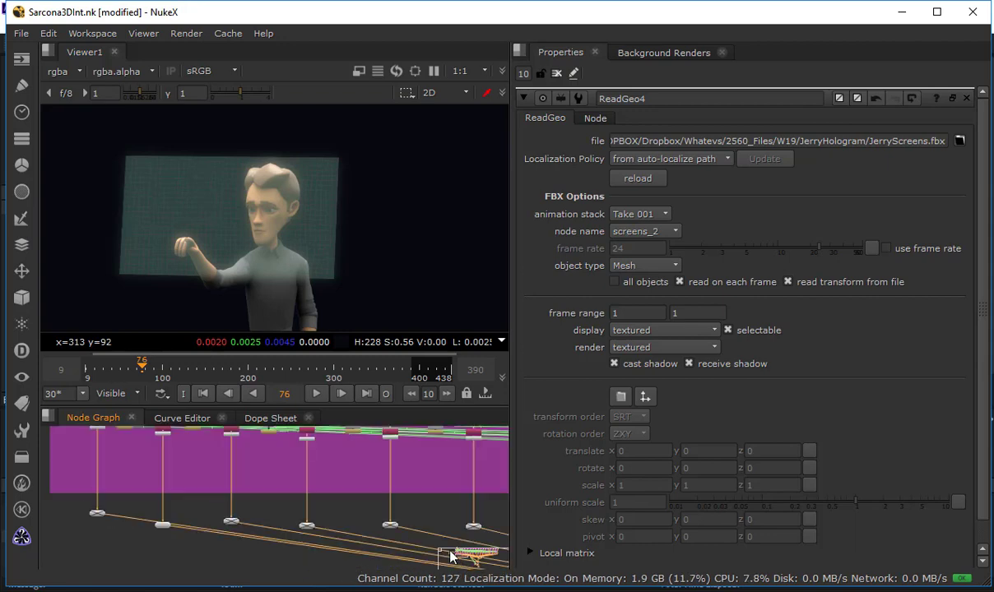
middle_drag(275, 514, 281, 524)
middle_drag(272, 451, 224, 493)
scroll(266, 511, up, 3)
scroll(263, 509, up, 5)
double_click(217, 525)
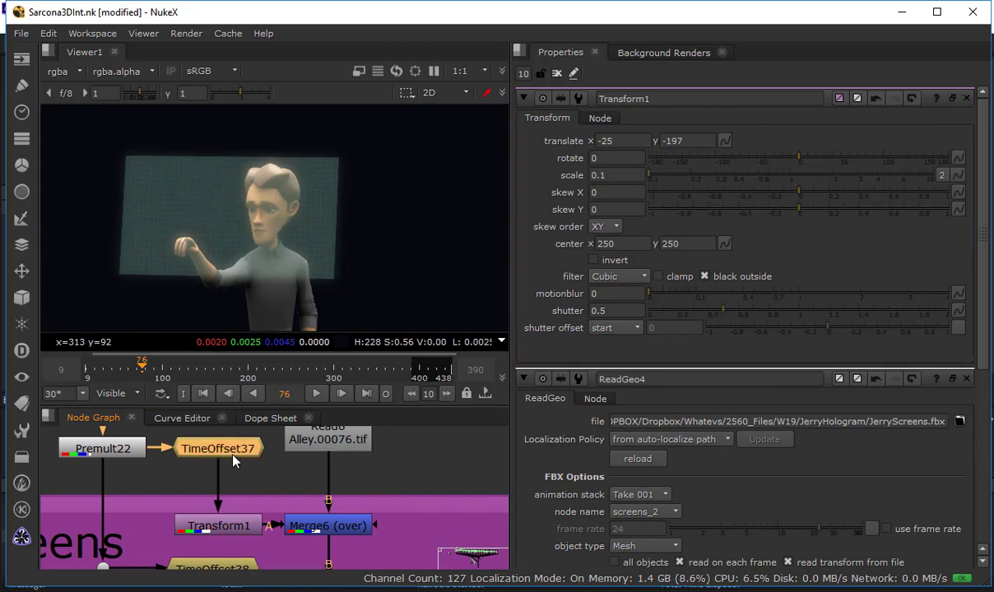
double_click(218, 448)
Try time offsets of 63, 65, 66 and 67 frames on TimeOffset37, checking the blip against the character's hand
double_click(622, 141)
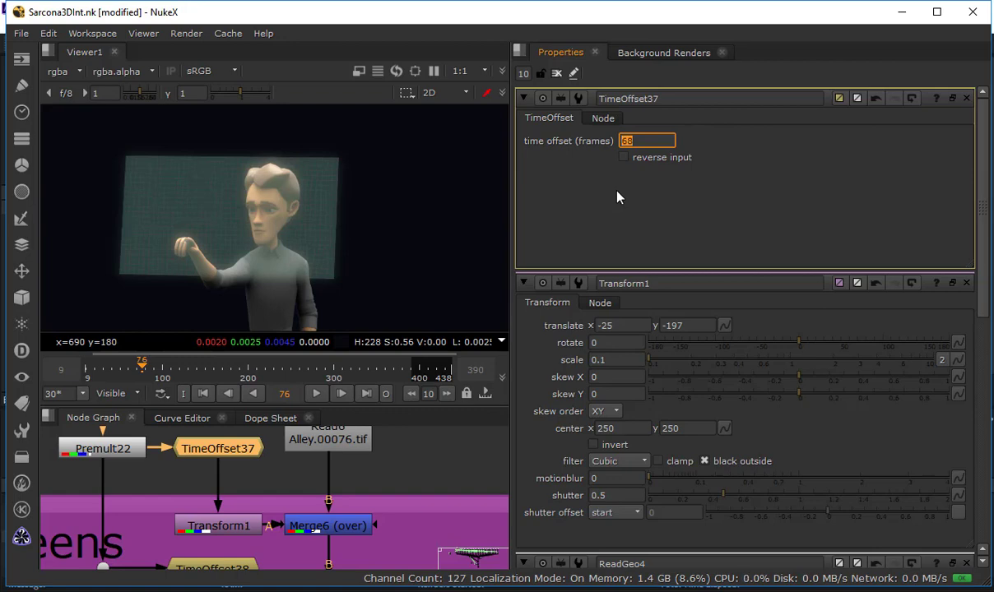
text(65)
key(BackSpace)
text(3)
key(Return)
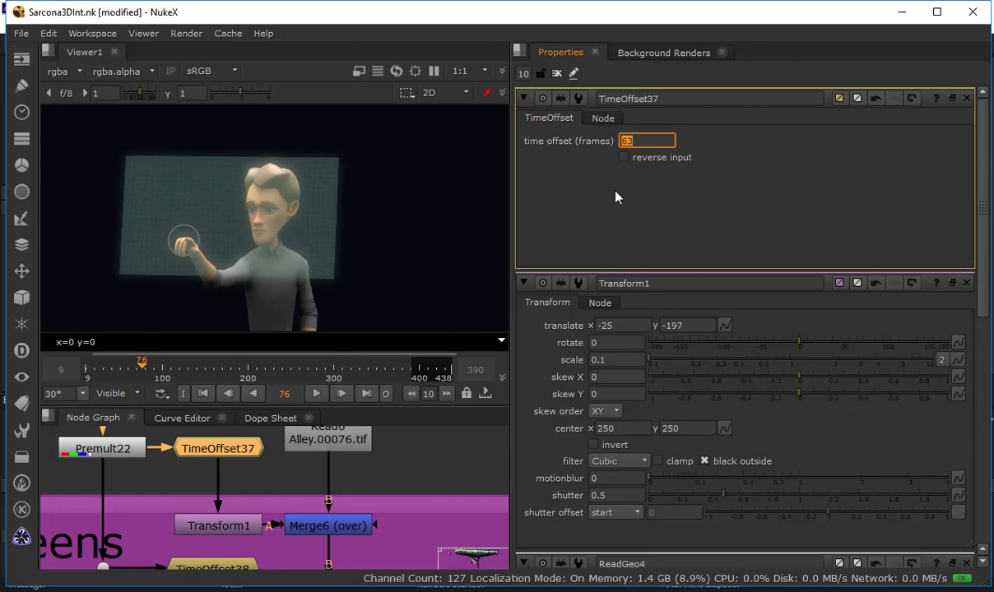
text(65)
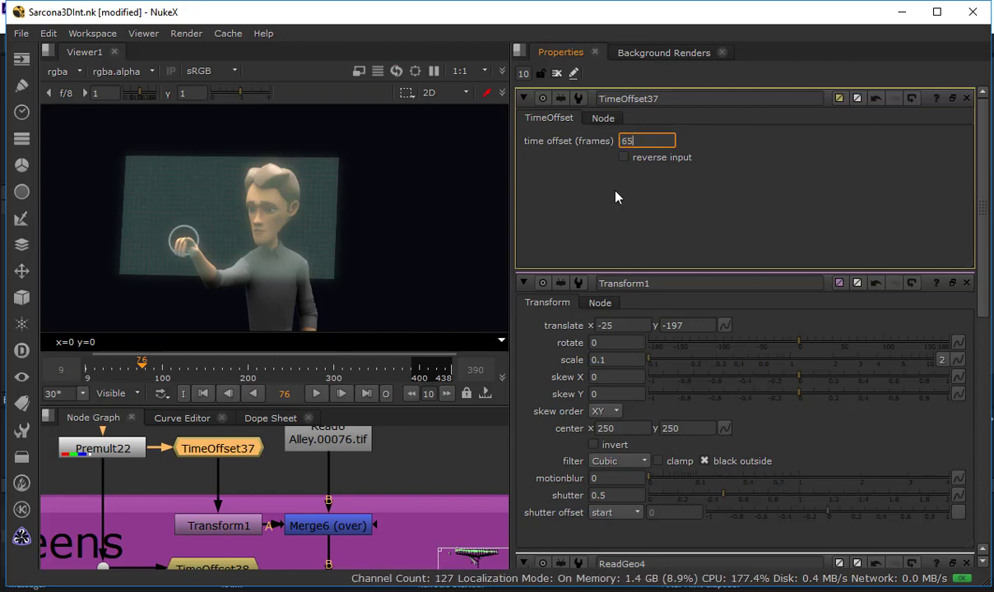
key(Return)
text(66)
key(Return)
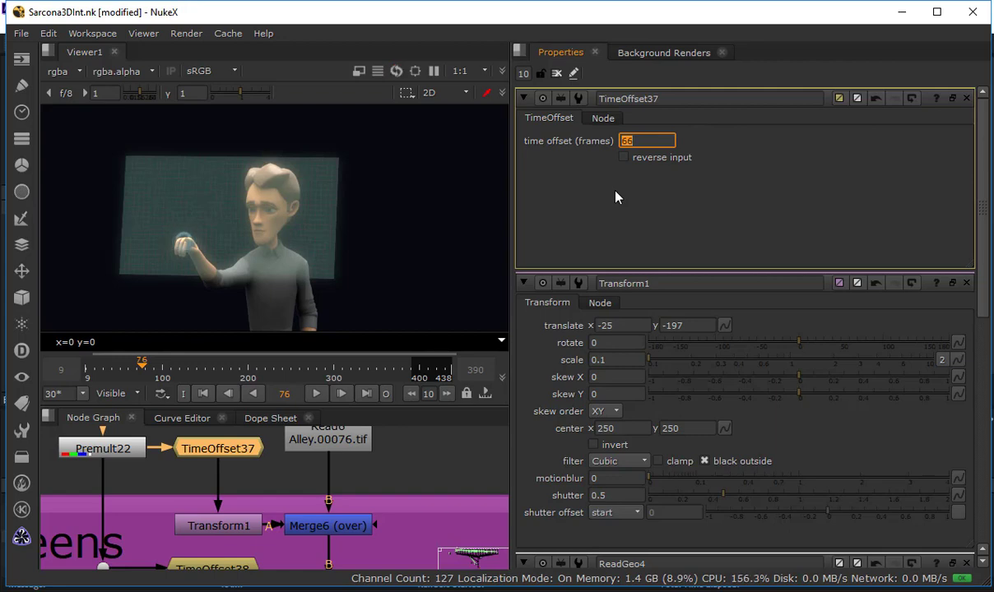
scroll(229, 218, up, 6)
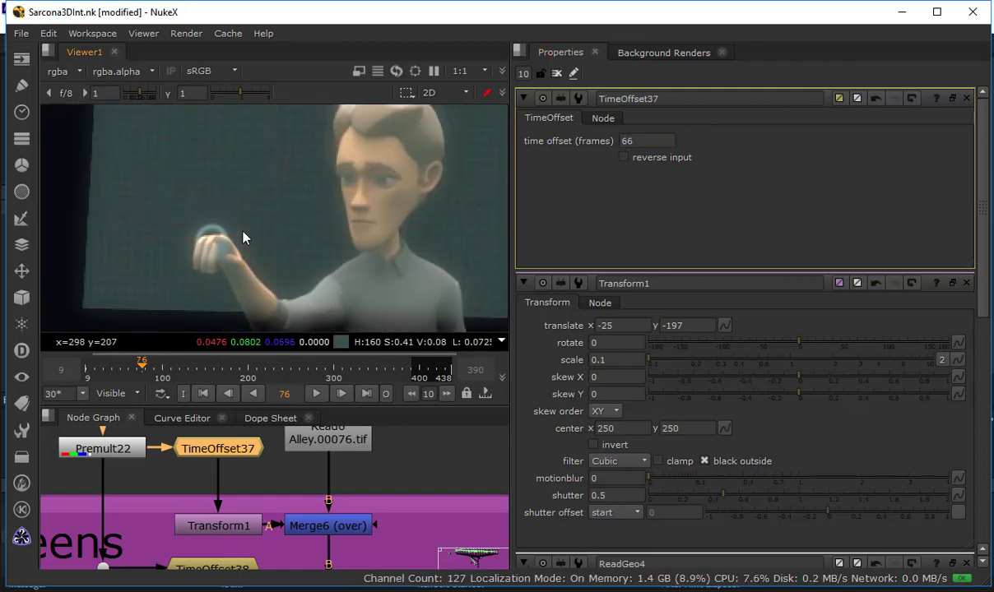
text(67)
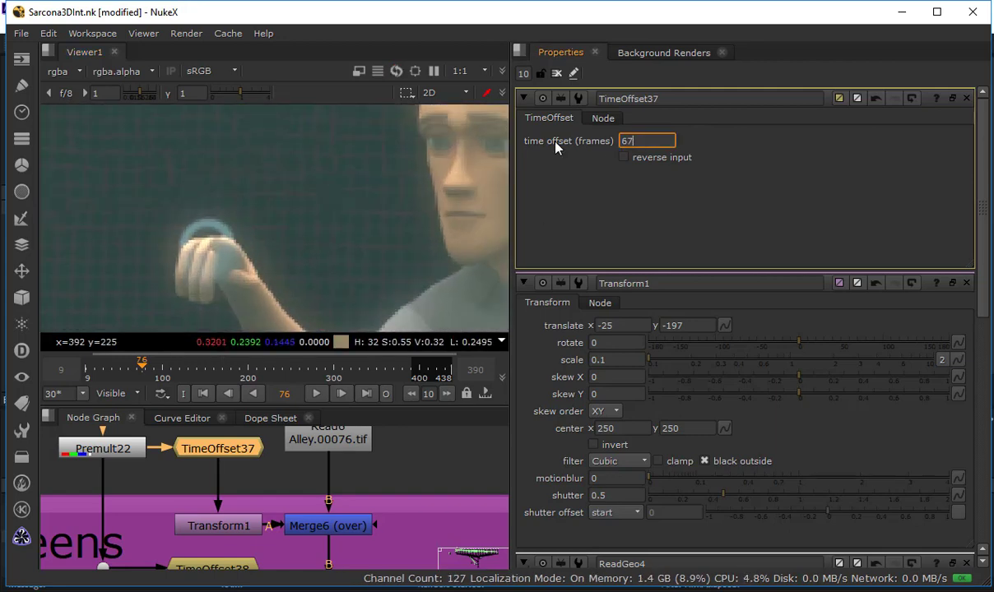
key(Return)
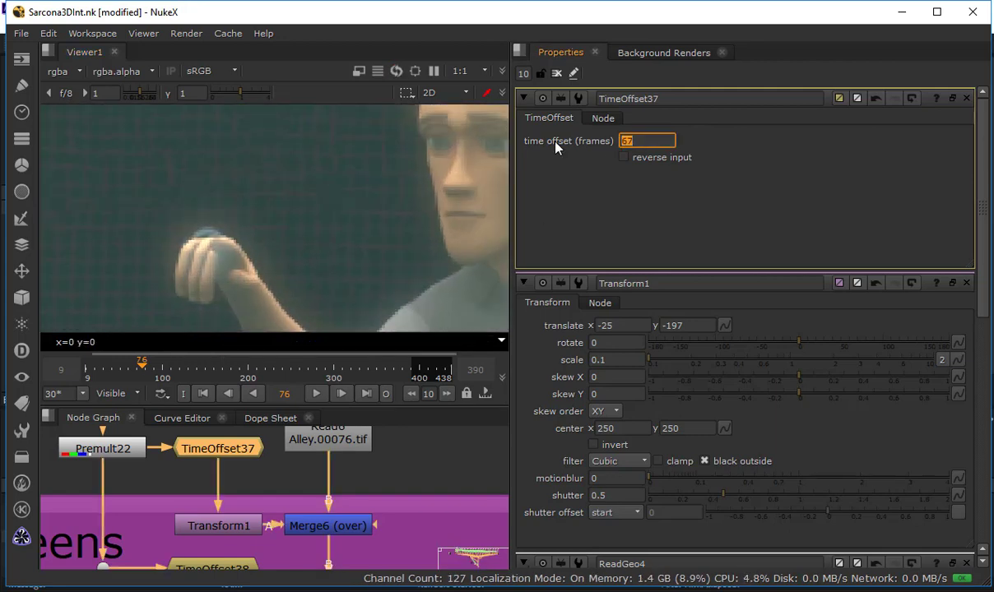
Set Transform1's translate x to -29, nudging translate y and leaving it at -197
double_click(218, 526)
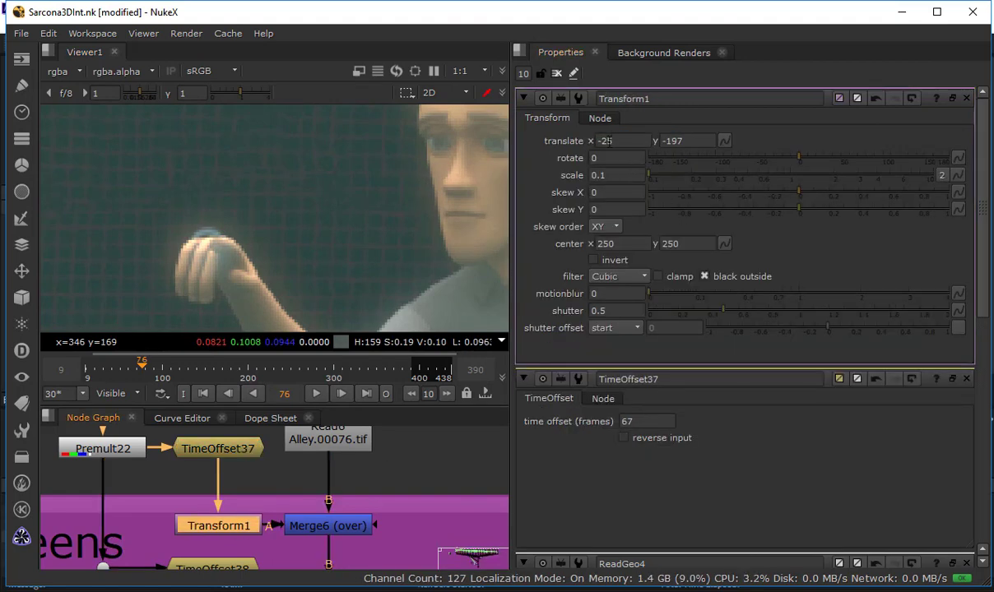
click(606, 140)
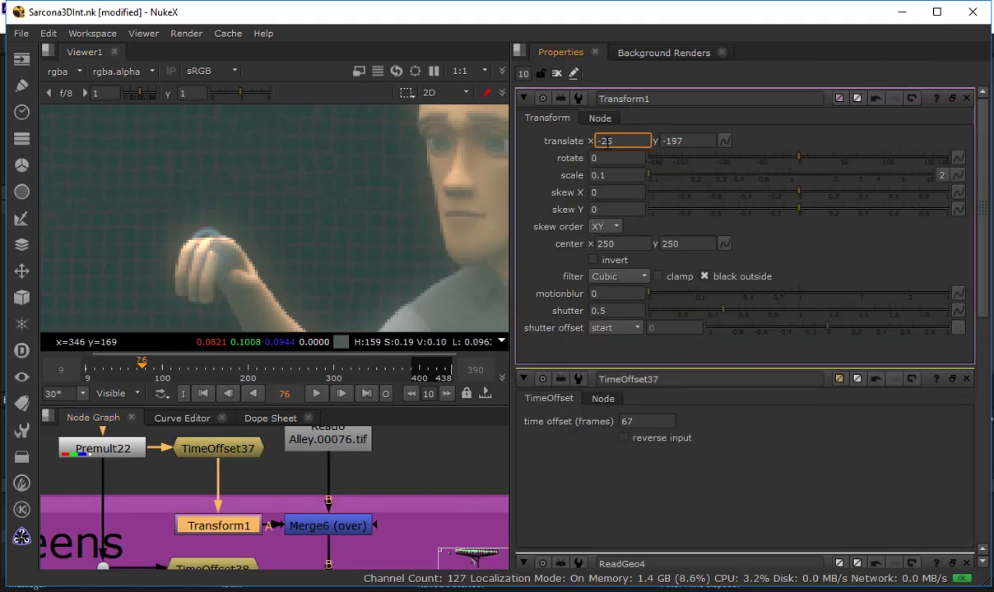
key(Up)
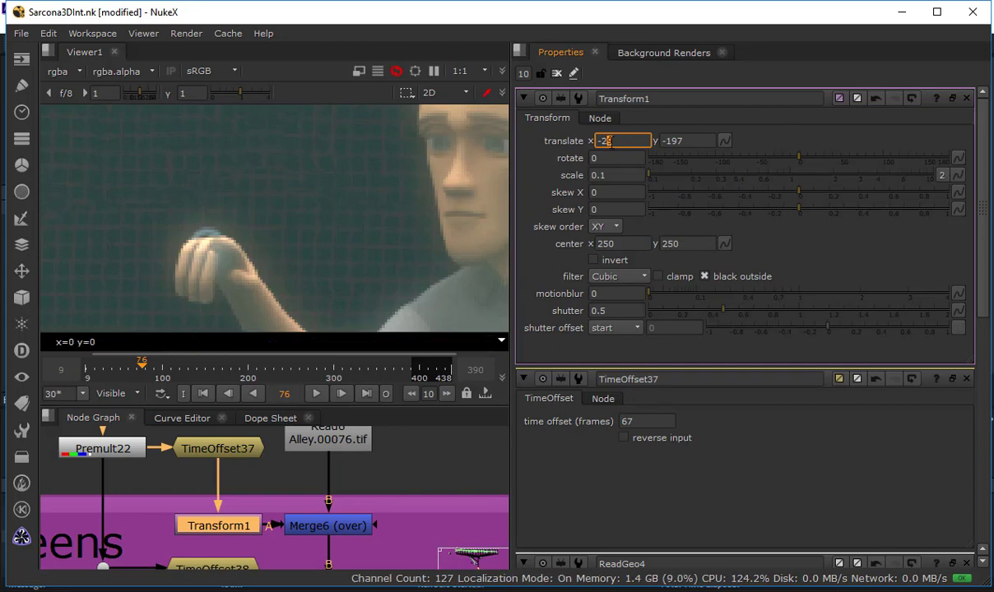
click(676, 141)
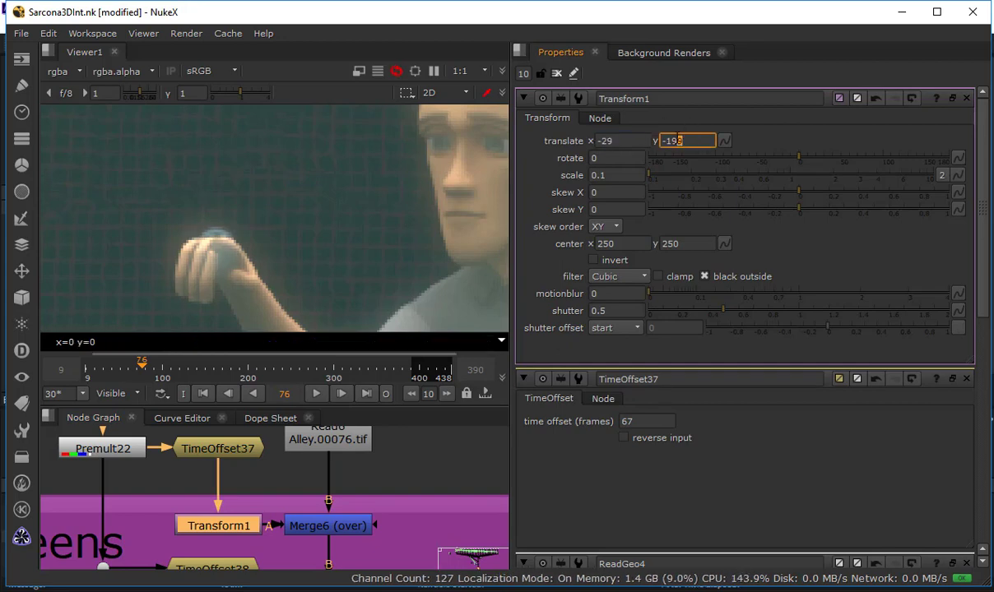
key(Up)
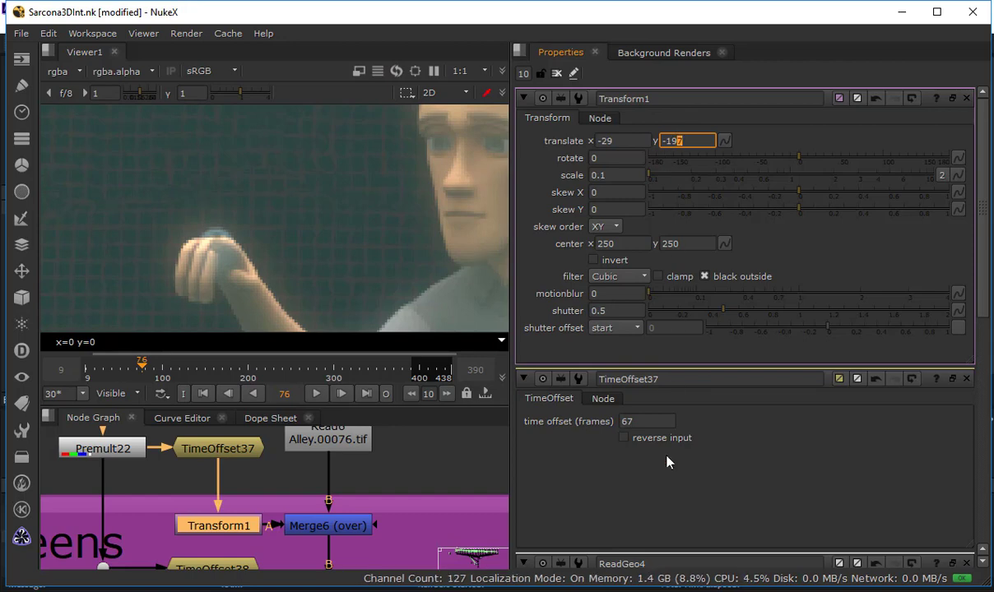
Try a time offset of 68 frames on TimeOffset37 and settle on 69 frames
drag(657, 420, 585, 426)
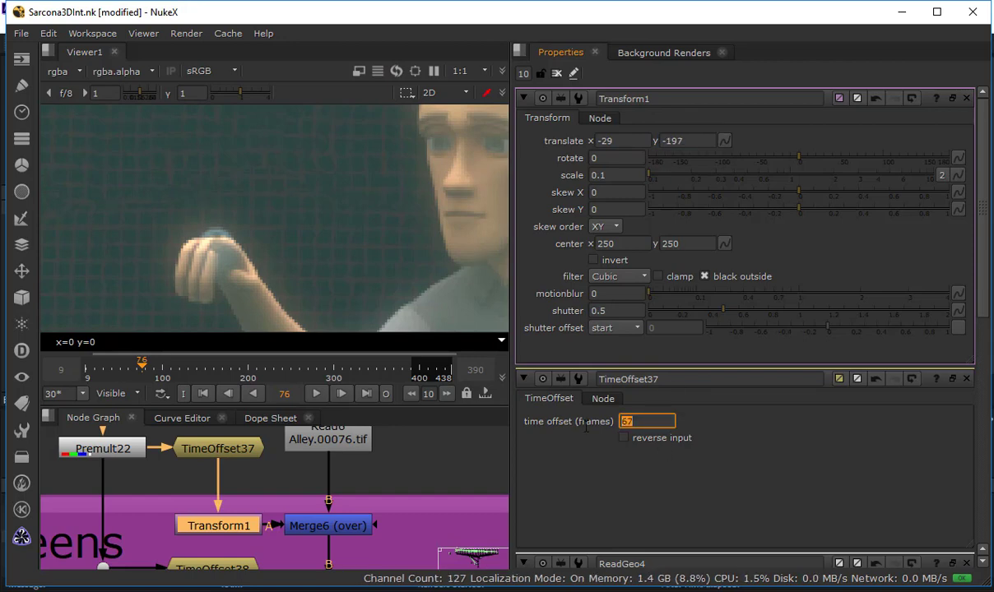
text(68)
key(Return)
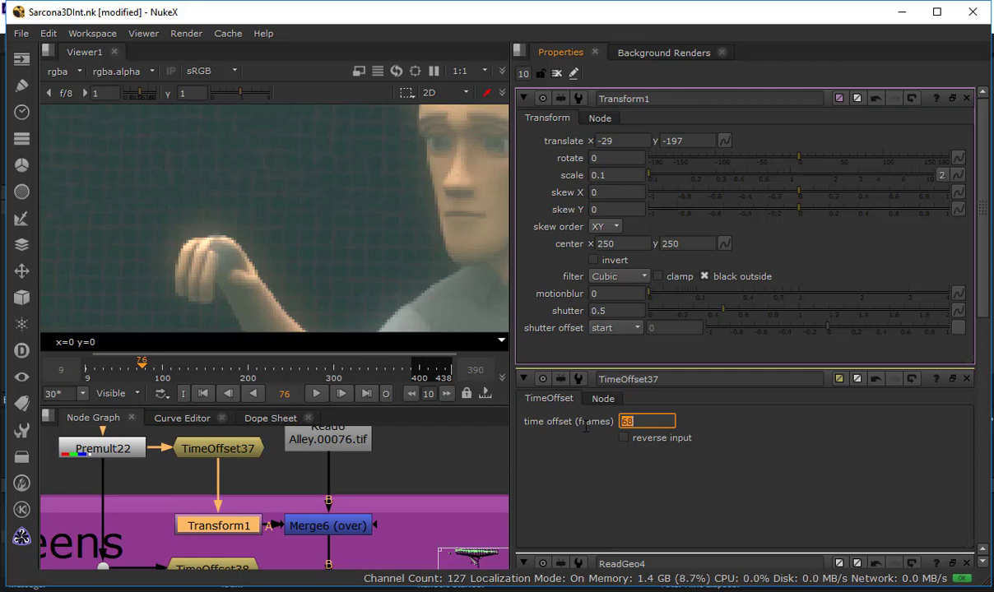
key(Return)
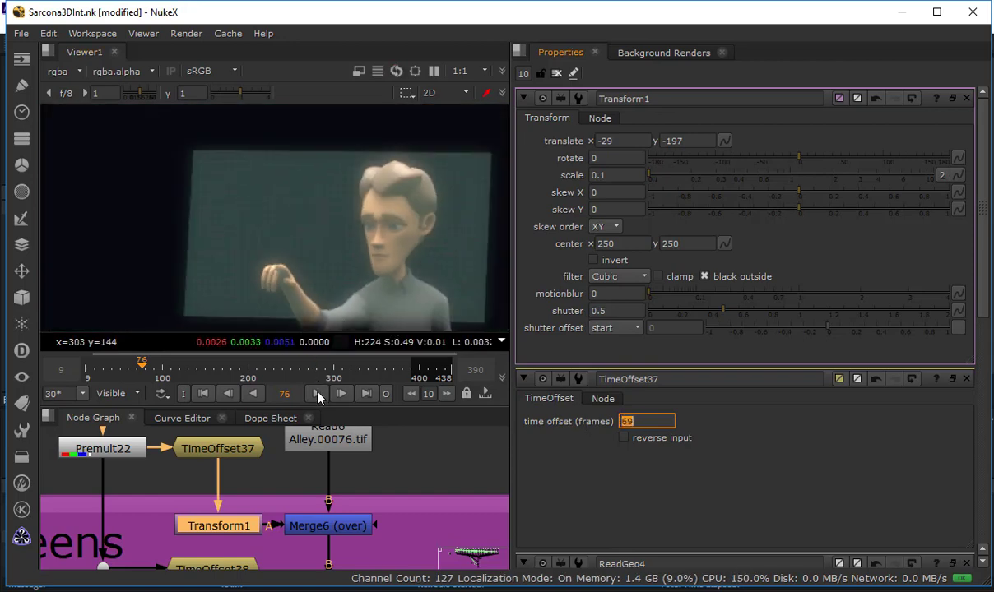
Play the composite from frames 76 and 68, and scrub it to frame 105 to check the blip's timing
click(318, 396)
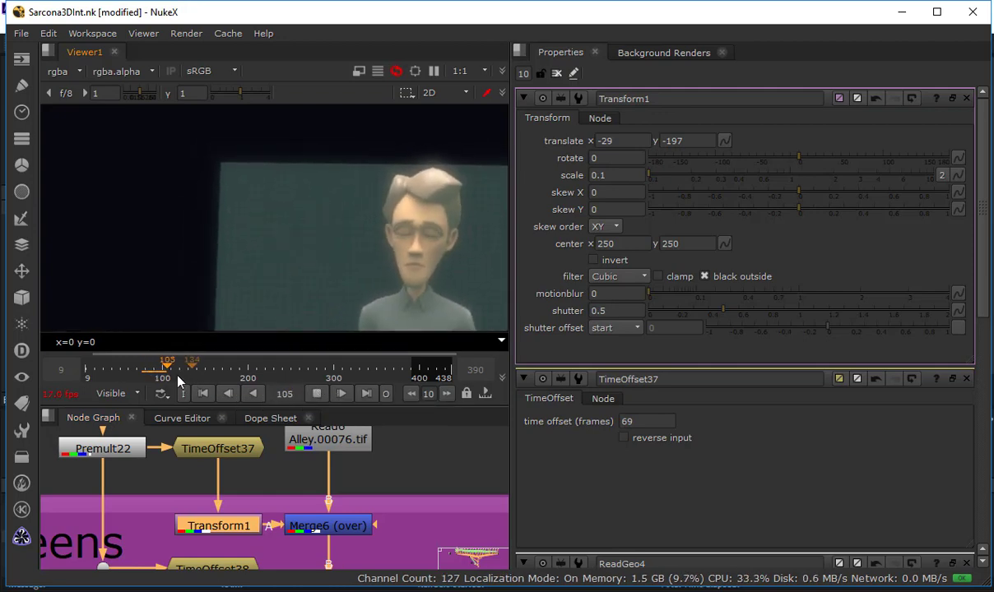
click(136, 370)
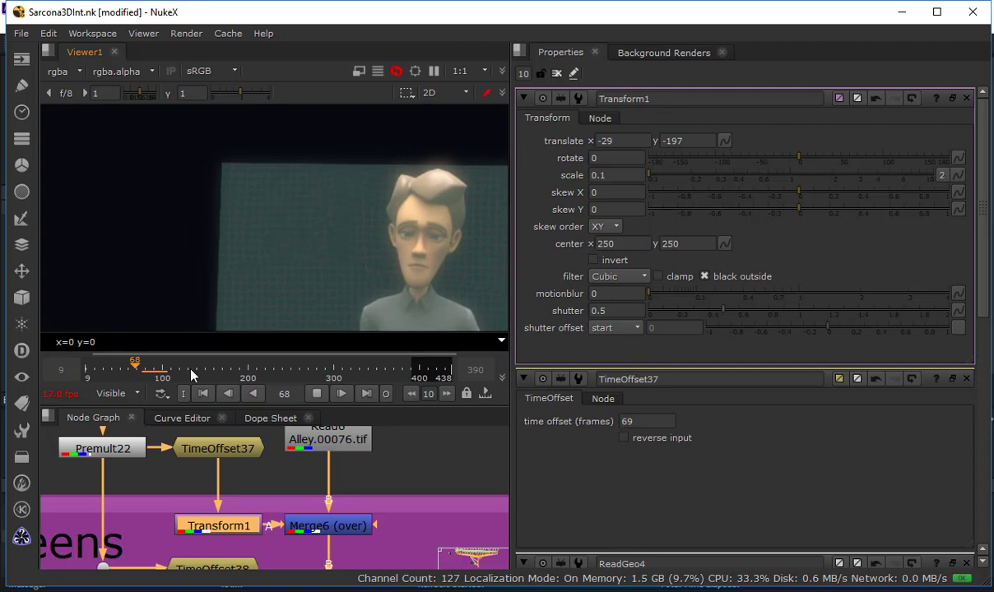
click(317, 397)
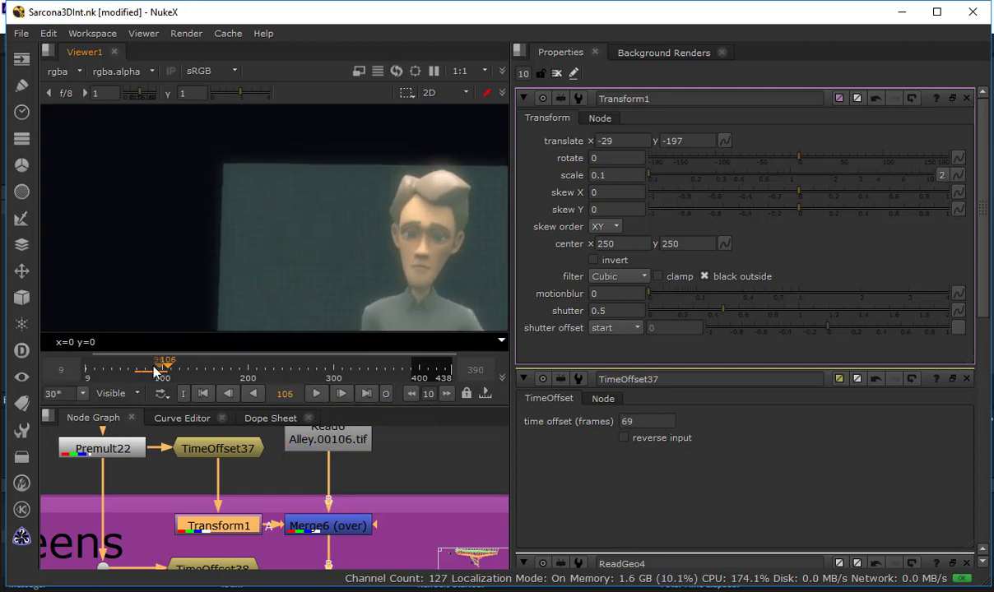
mouse_move(153, 370)
mouse_down()
mouse_move(134, 371)
mouse_move(167, 374)
mouse_up()
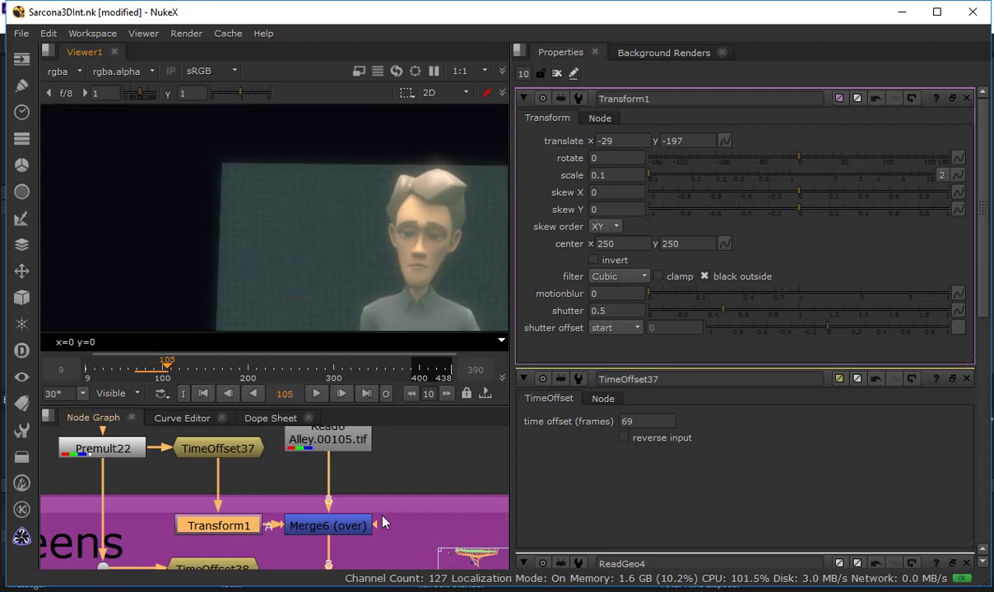
Select the row of disabled nodes beneath the Footage for Screens backdrop and re-enable them
scroll(385, 523, down, 5)
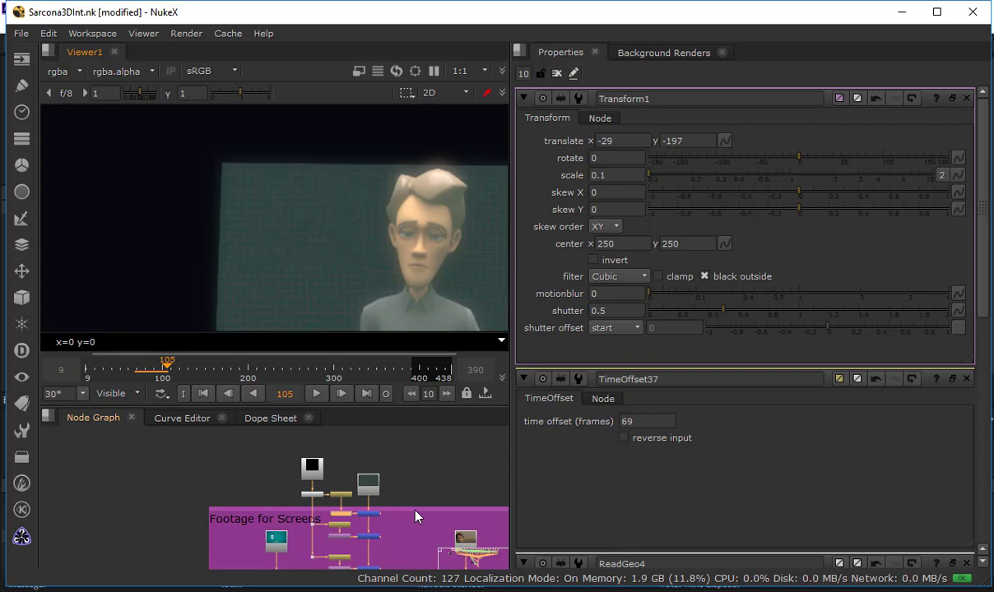
middle_drag(379, 538, 353, 467)
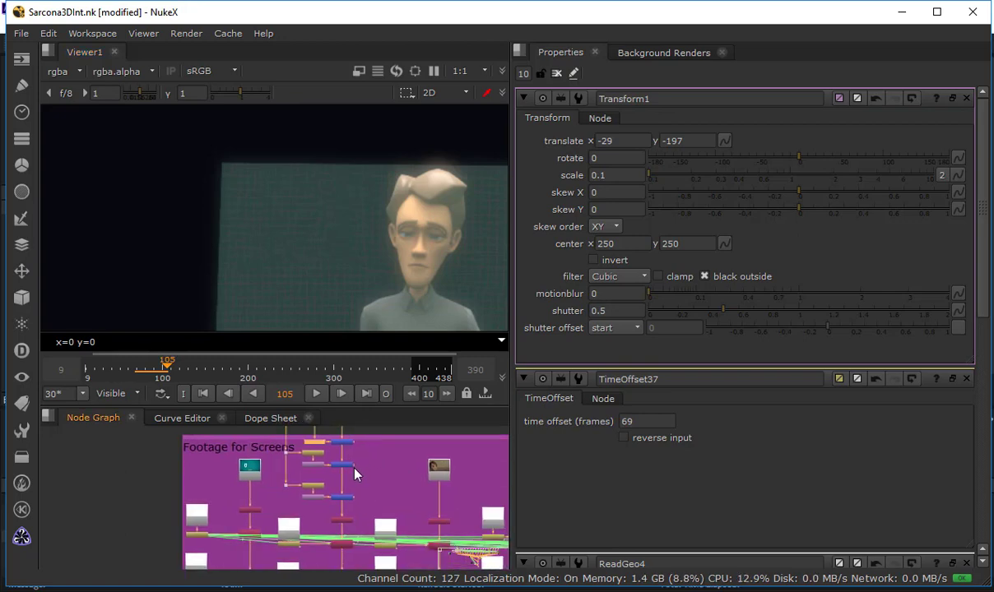
scroll(390, 517, down, 5)
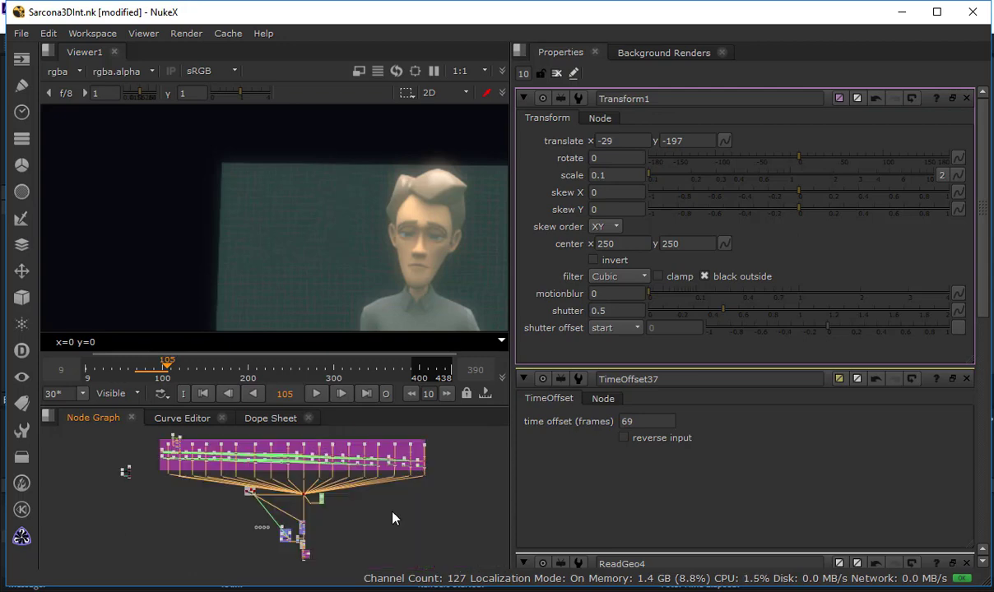
scroll(317, 510, up, 3)
key(space)
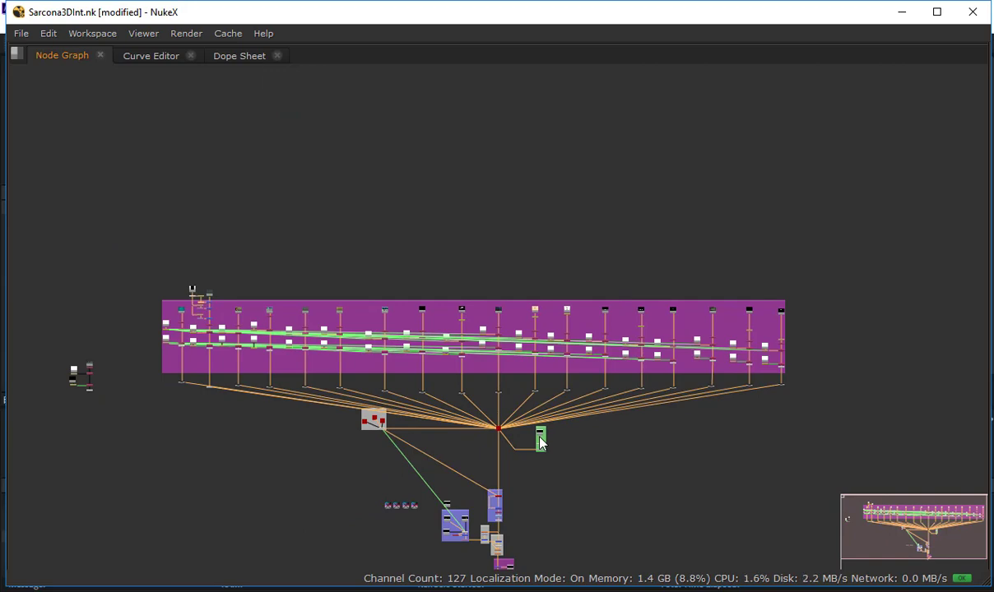
scroll(402, 396, up, 2)
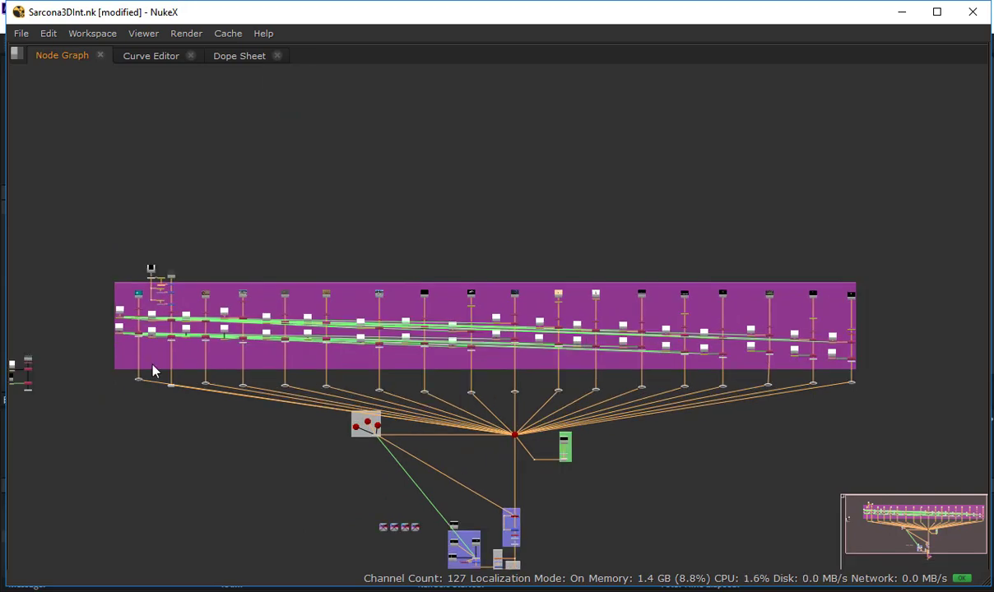
drag(126, 366, 875, 402)
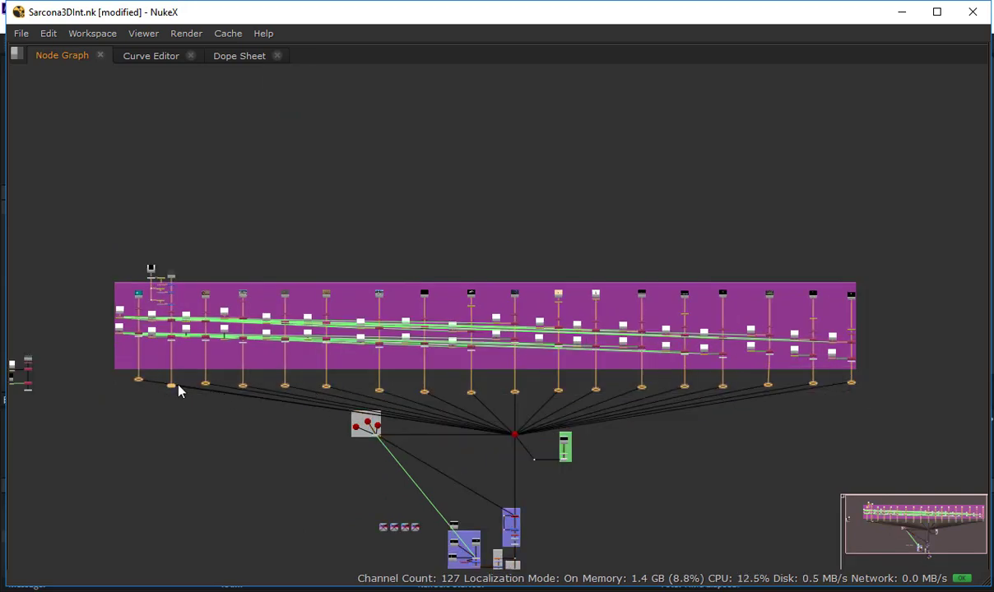
scroll(148, 391, up, 5)
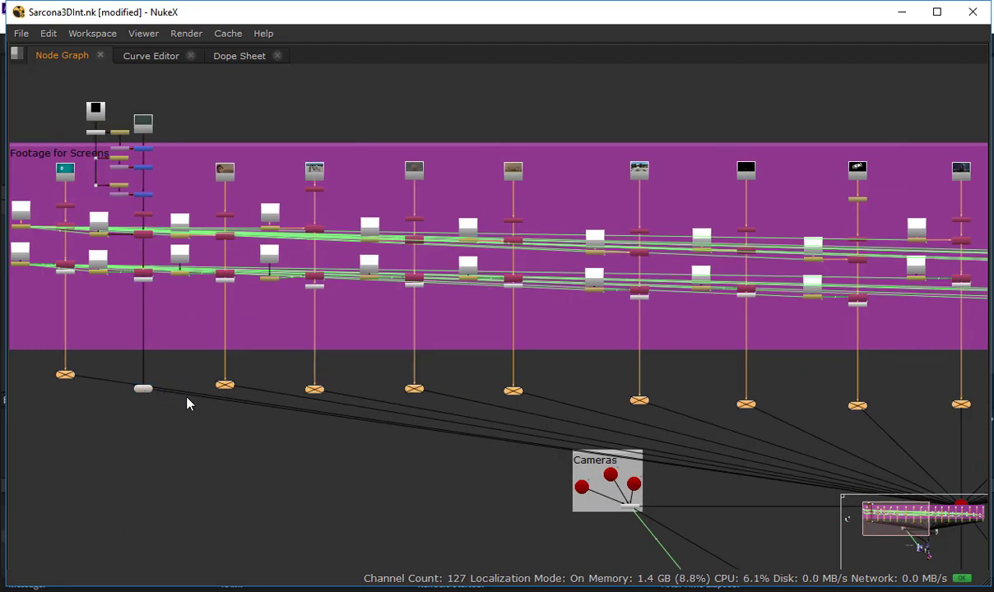
key(d)
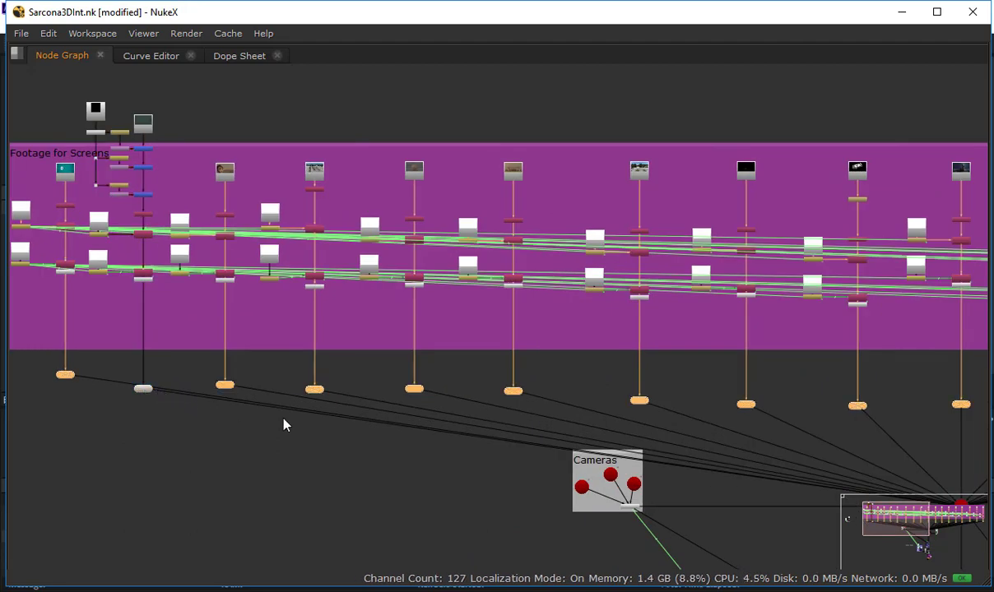
Inspect the left, sweep and right cameras feeding Switch1 in the Cameras backdrop, and shift the sweep camera node slightly
middle_drag(462, 484, 136, 321)
middle_drag(570, 440, 649, 448)
scroll(411, 395, up, 5)
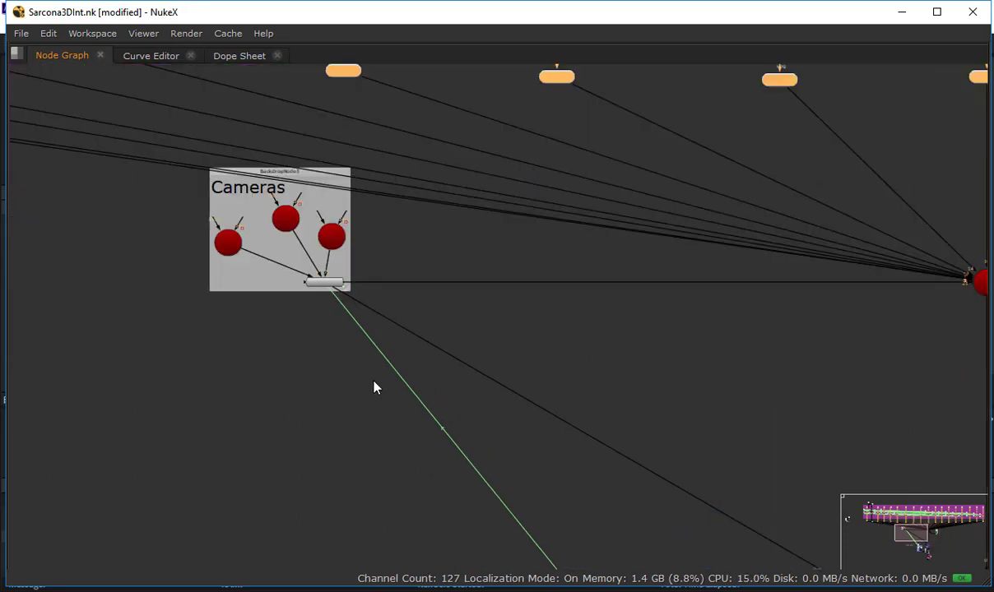
middle_drag(284, 280, 446, 417)
drag(425, 273, 486, 331)
scroll(486, 331, up, 4)
middle_drag(706, 490, 625, 351)
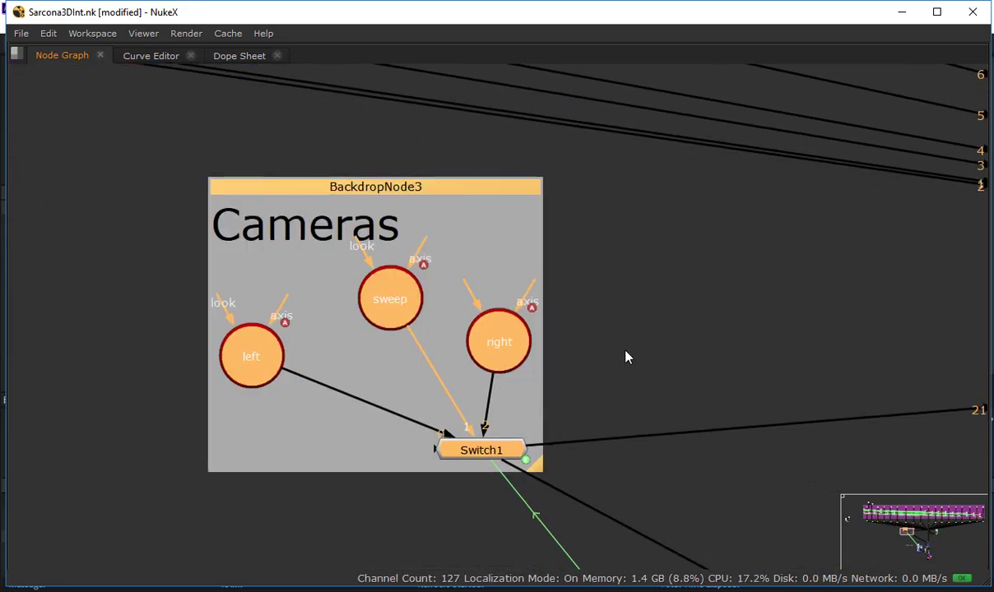
click(625, 350)
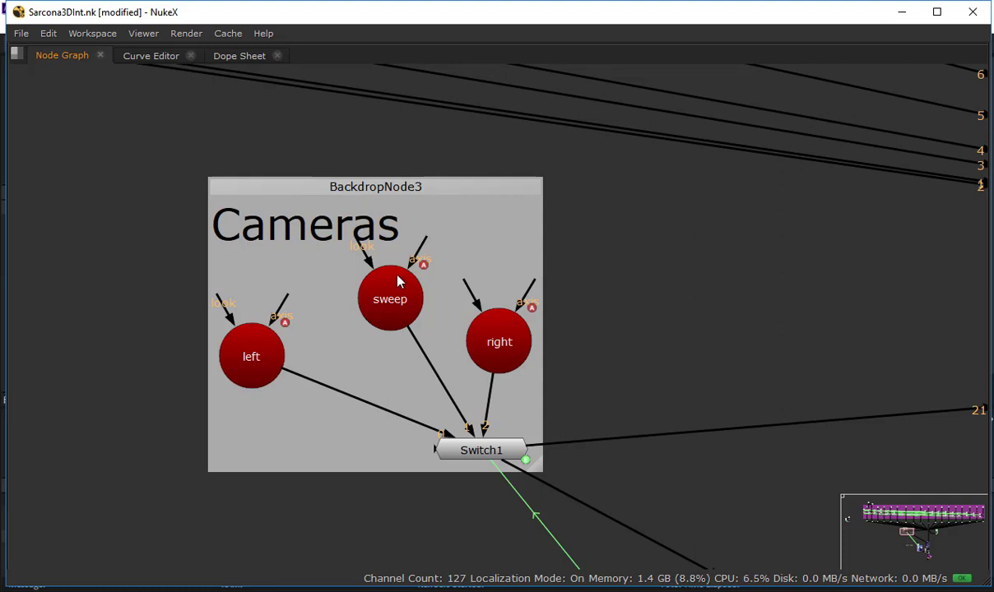
drag(393, 282, 370, 282)
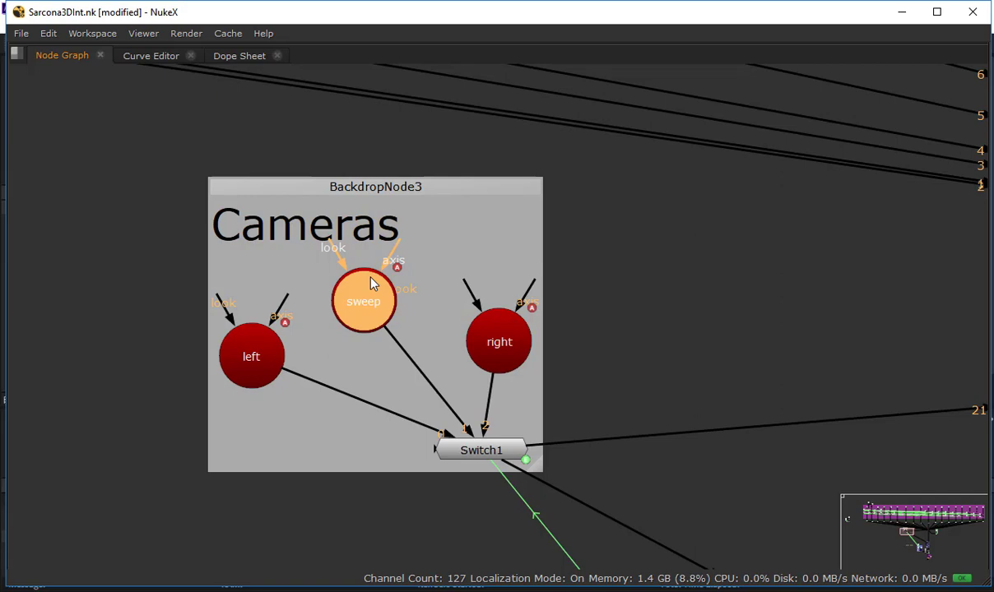
Inspect the three character renders feeding Switch2 in the Jerry Import backdrop, nudging the Read34, Read33 and Read32 nodes
scroll(620, 348, down, 8)
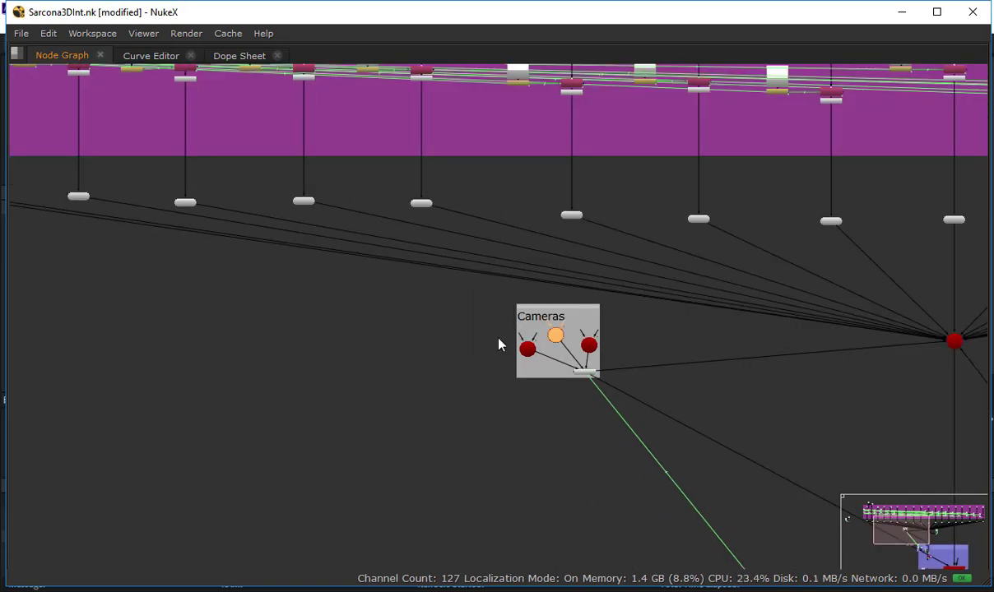
middle_drag(501, 344, 332, 69)
middle_drag(665, 417, 549, 315)
scroll(550, 315, up, 2)
scroll(549, 315, up, 3)
middle_drag(519, 200, 509, 292)
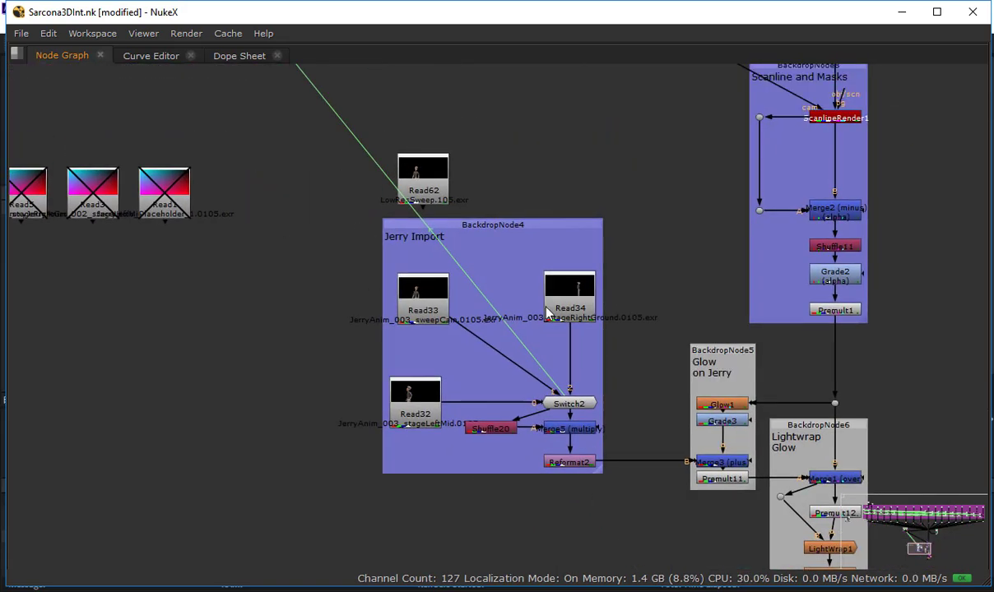
scroll(540, 306, up, 5)
mouse_move(585, 296)
mouse_down()
mouse_move(592, 279)
mouse_move(583, 278)
mouse_up()
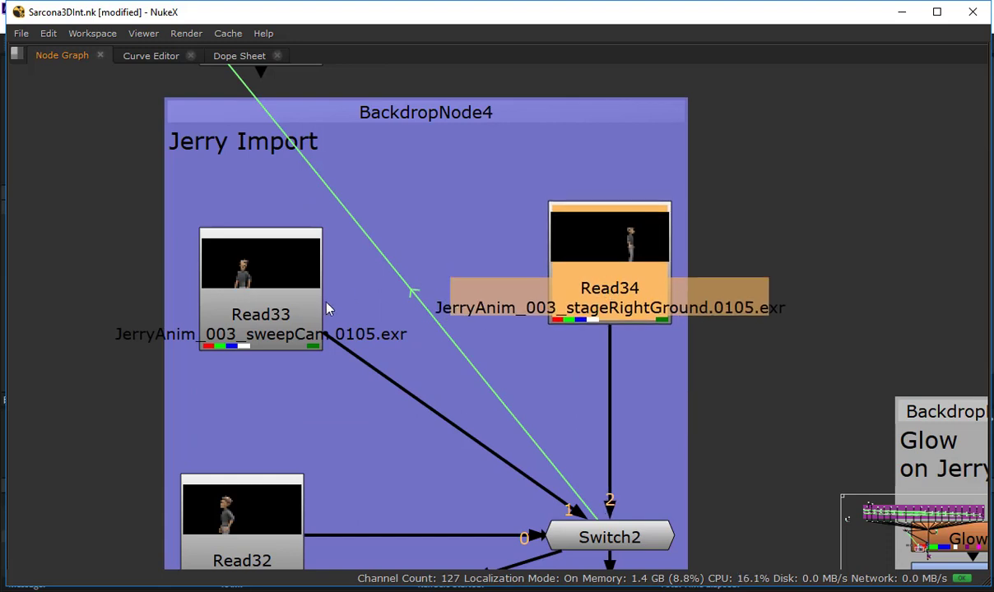
drag(283, 327, 281, 317)
middle_drag(262, 471, 260, 413)
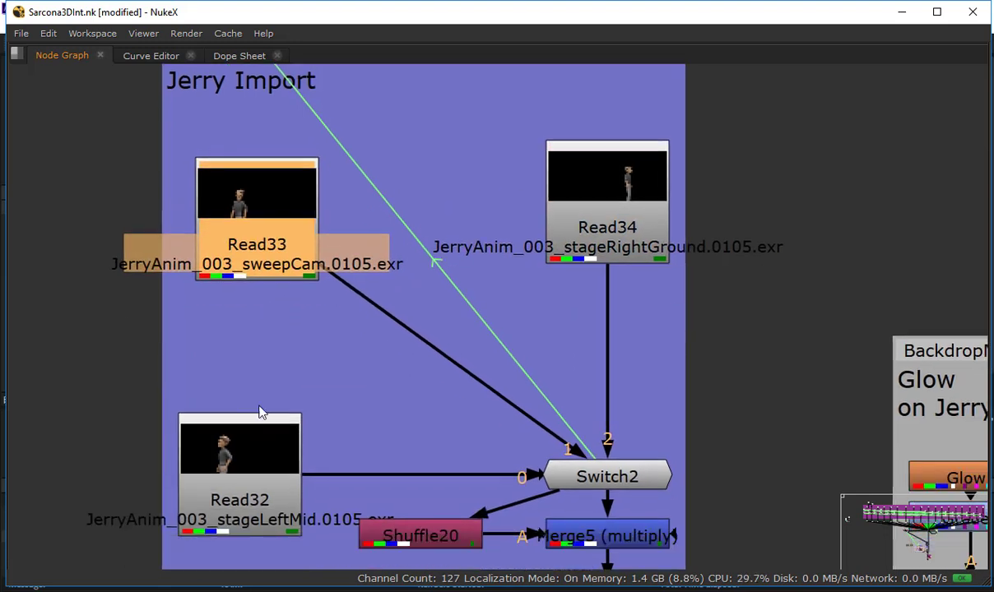
drag(255, 442, 253, 425)
click(377, 332)
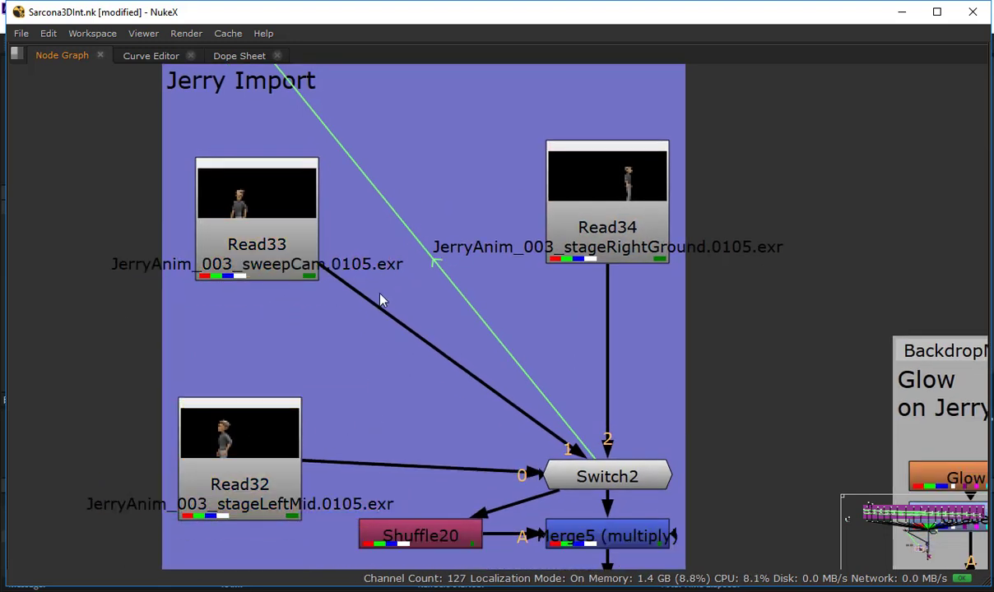
Add a Switch node in the empty area beside the Jerry Import backdrop and pull on its input arrows
scroll(377, 321, down, 4)
middle_drag(408, 297, 816, 268)
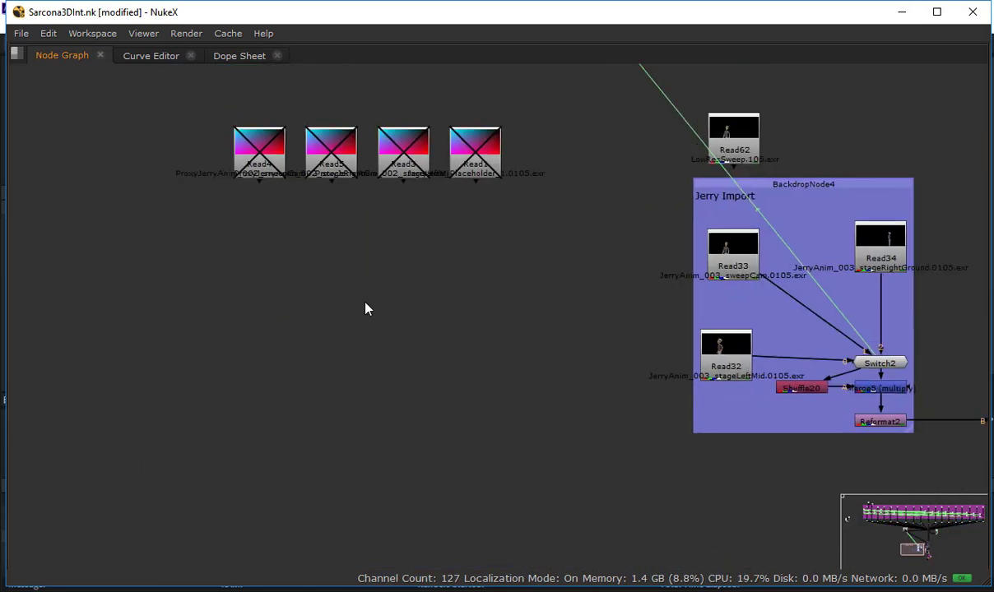
key(Tab)
text(switch)
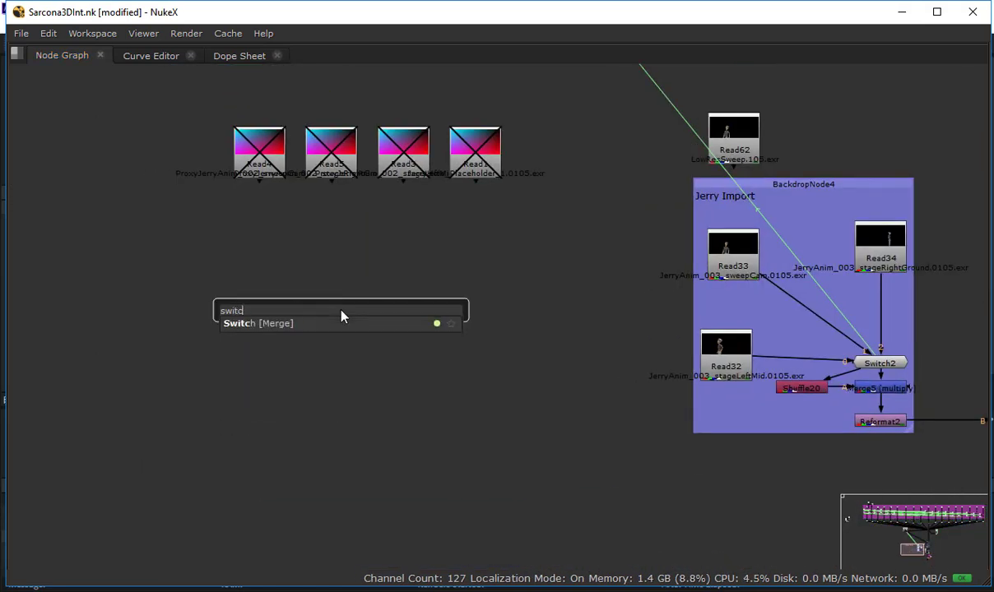
key(Return)
scroll(344, 316, down, 1)
scroll(344, 316, up, 6)
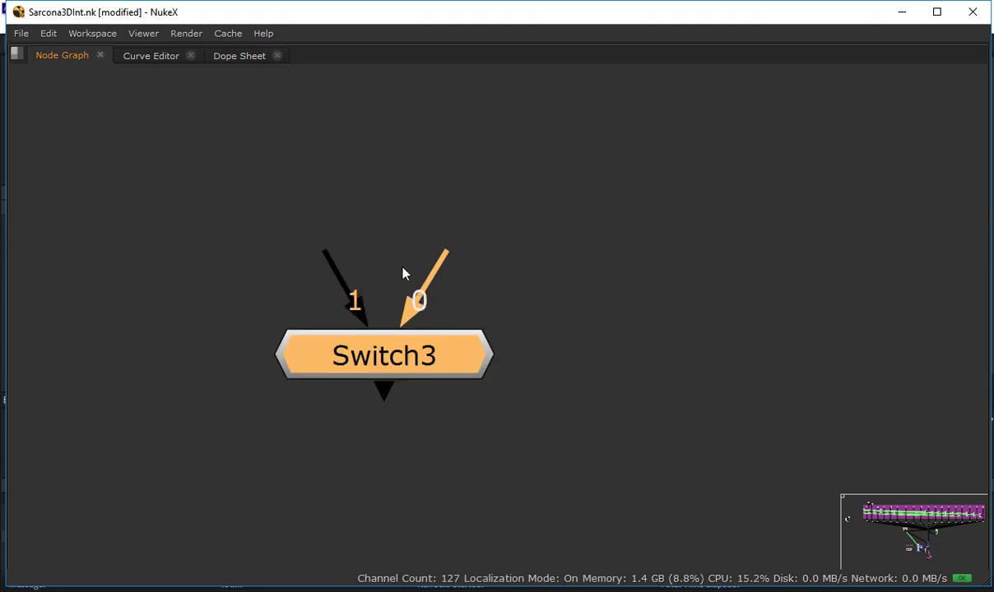
drag(445, 258, 121, 190)
drag(327, 255, 367, 82)
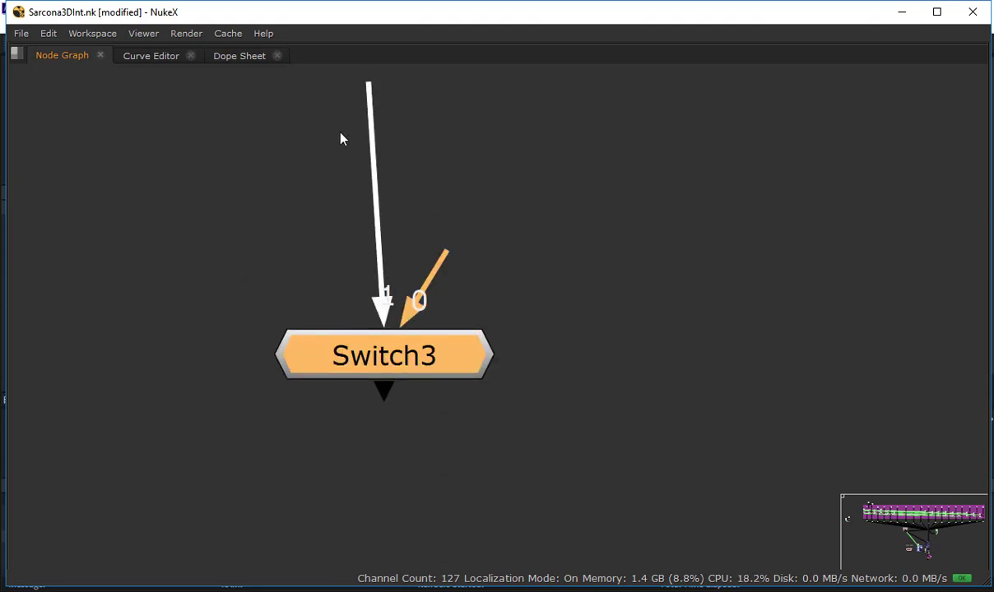
Add a Constant node and place it above the new Switch node
click(206, 182)
key(Tab)
text(conta)
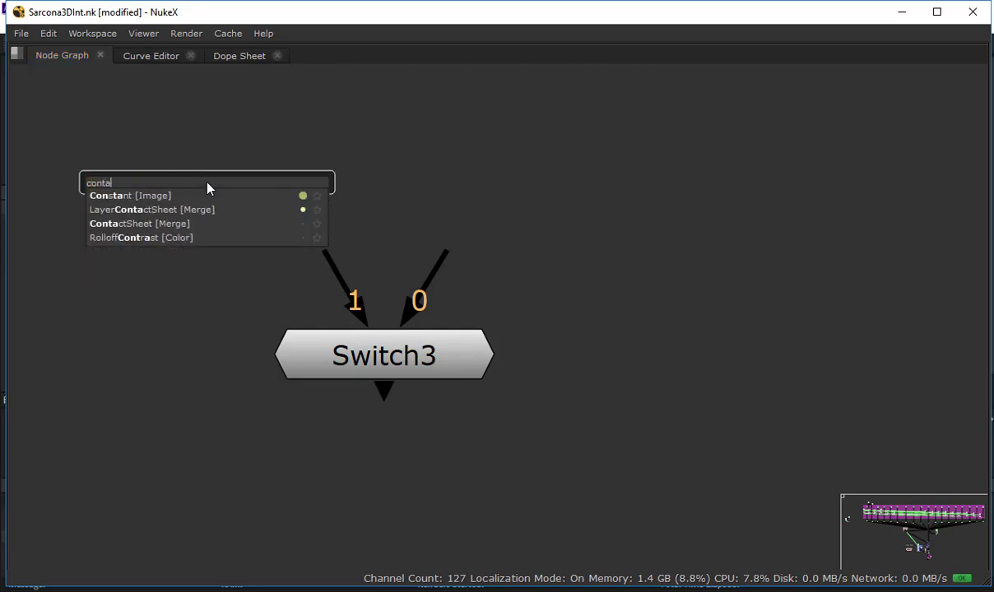
key(BackSpace)
key(BackSpace)
key(BackSpace)
text(s)
key(BackSpace)
text(nstants)
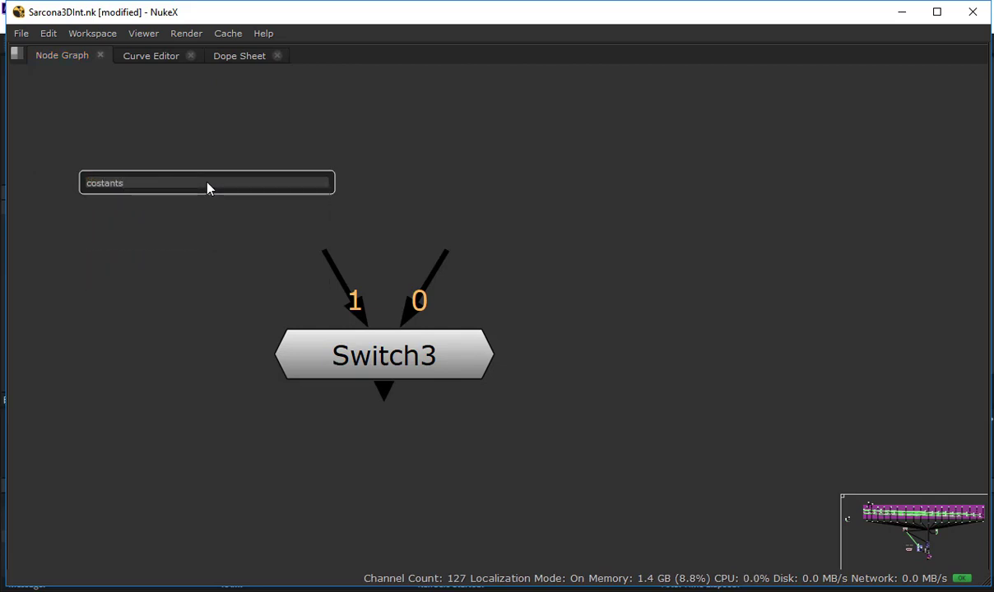
key(Return)
drag(210, 255, 196, 191)
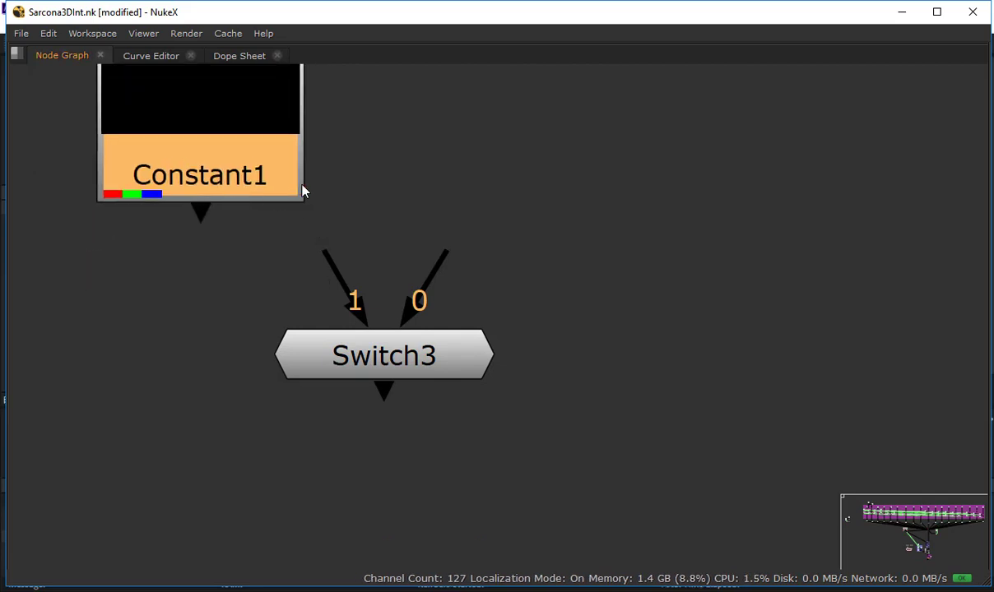
Duplicate the Constant node twice and spread the copies out beside the original
click(413, 162)
click(213, 139)
key(ctrl+c)
key(ctrl+v)
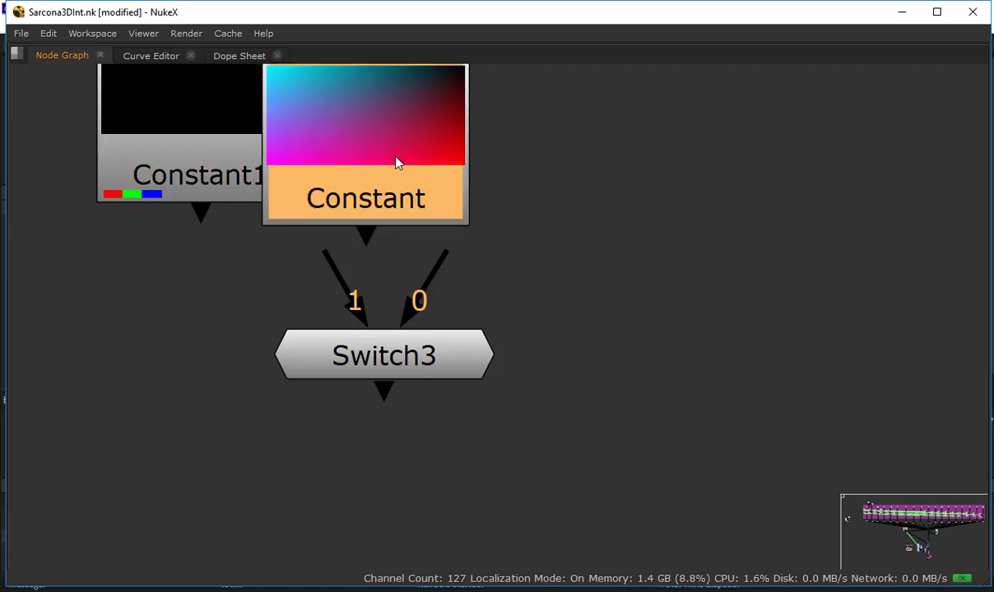
drag(397, 160, 548, 127)
click(743, 168)
key(ctrl+v)
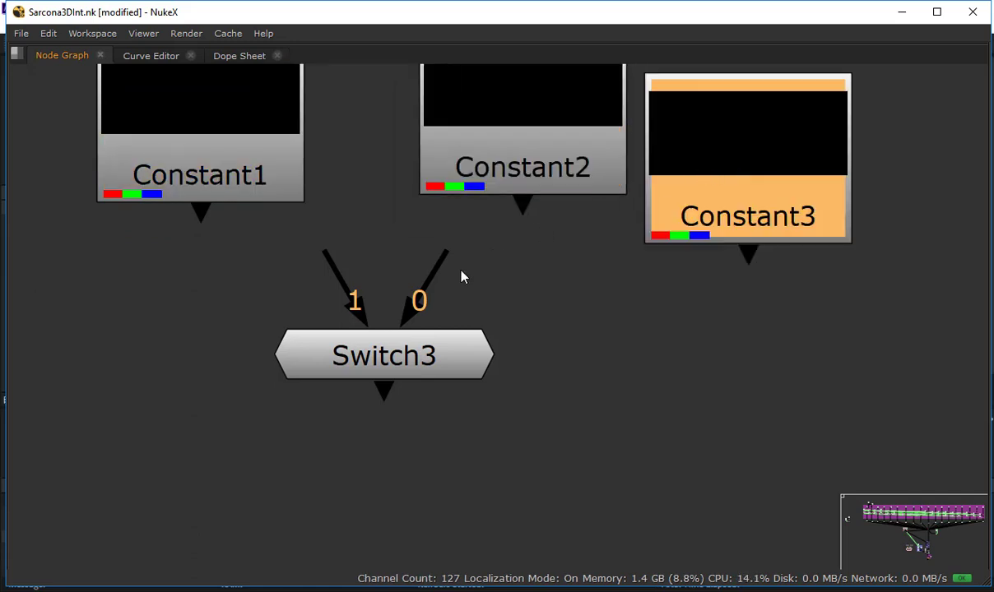
Connect Constant1, Constant2 and Constant3 to Switch3's inputs 0, 1 and 2
scroll(462, 352, down, 2)
middle_drag(460, 345, 469, 395)
drag(451, 352, 269, 237)
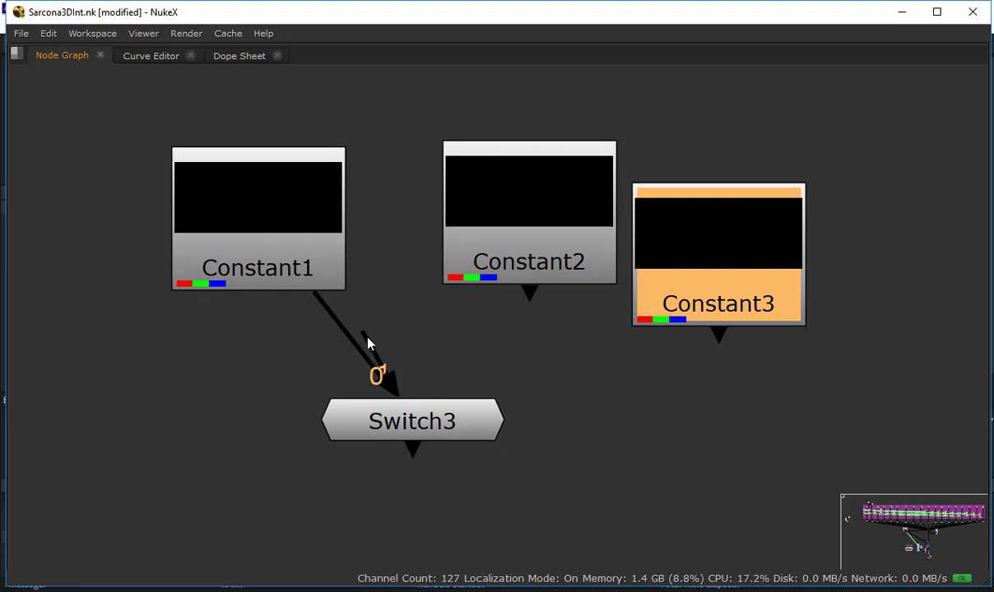
drag(366, 337, 485, 201)
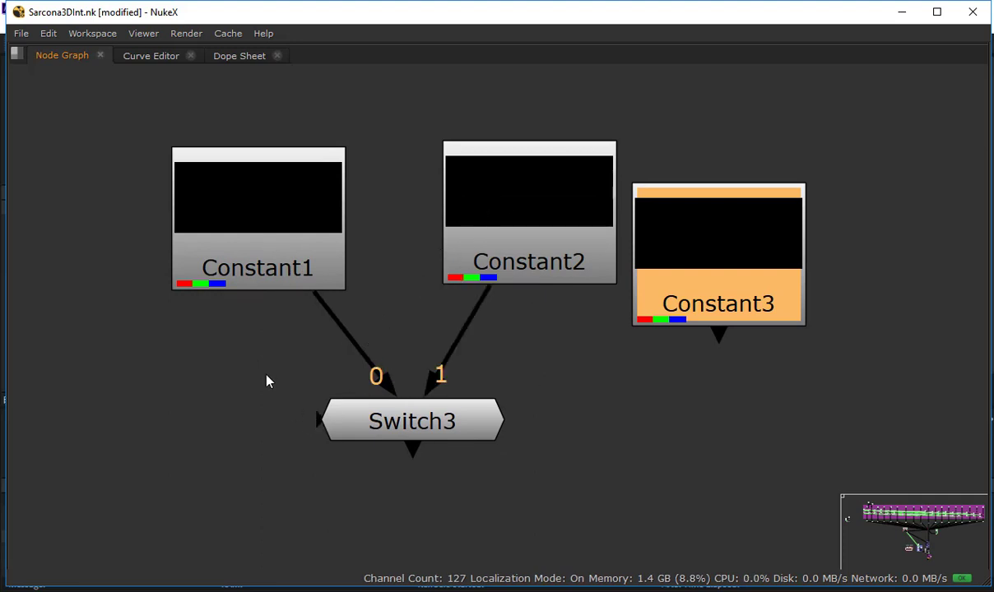
drag(556, 305, 712, 288)
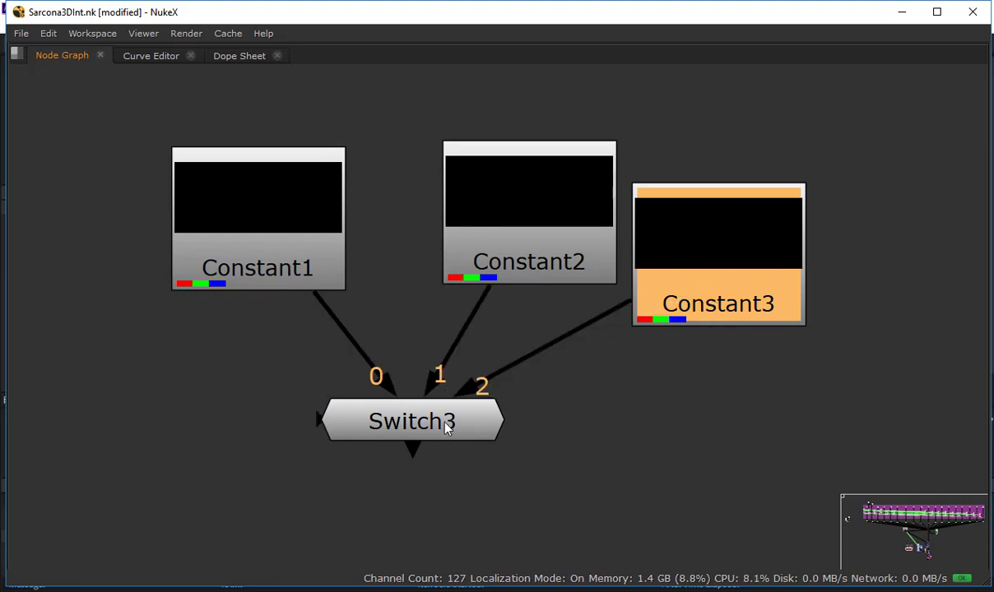
Open Switch3's properties, show it in the viewer, and set its which value to 1 and then 2
key(space)
double_click(393, 519)
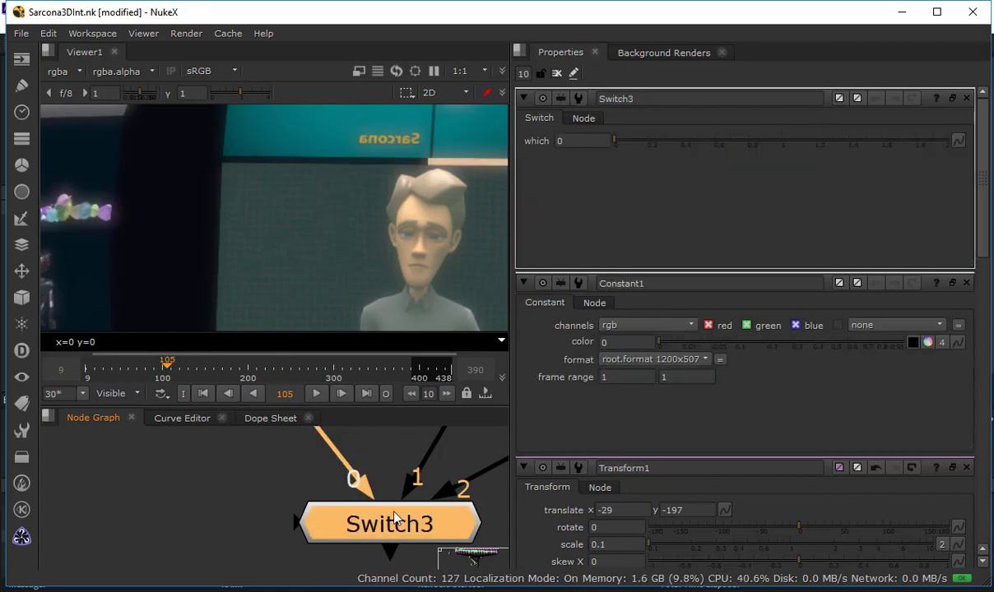
scroll(362, 471, down, 1)
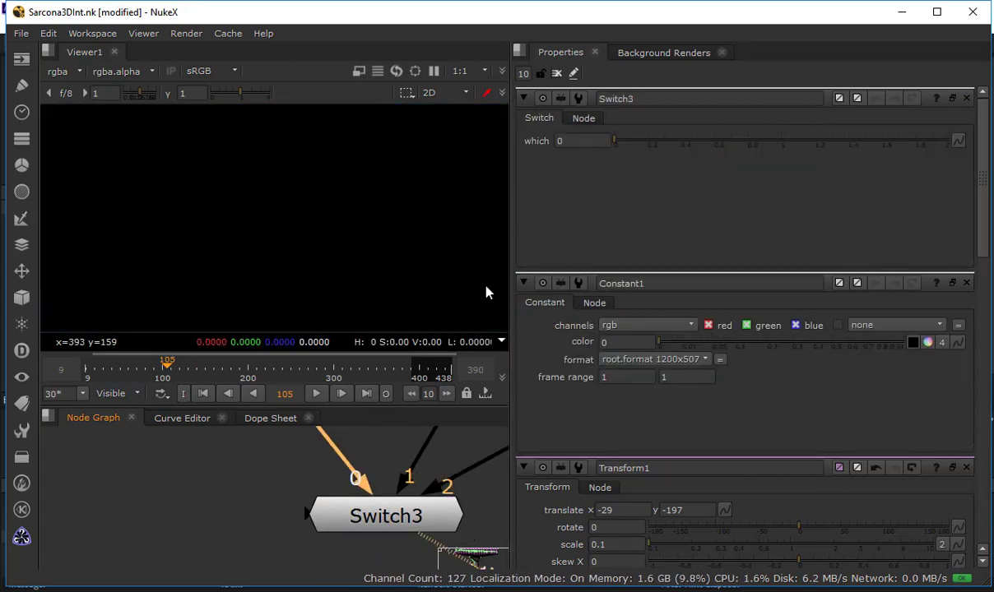
click(576, 142)
text(1)
key(Return)
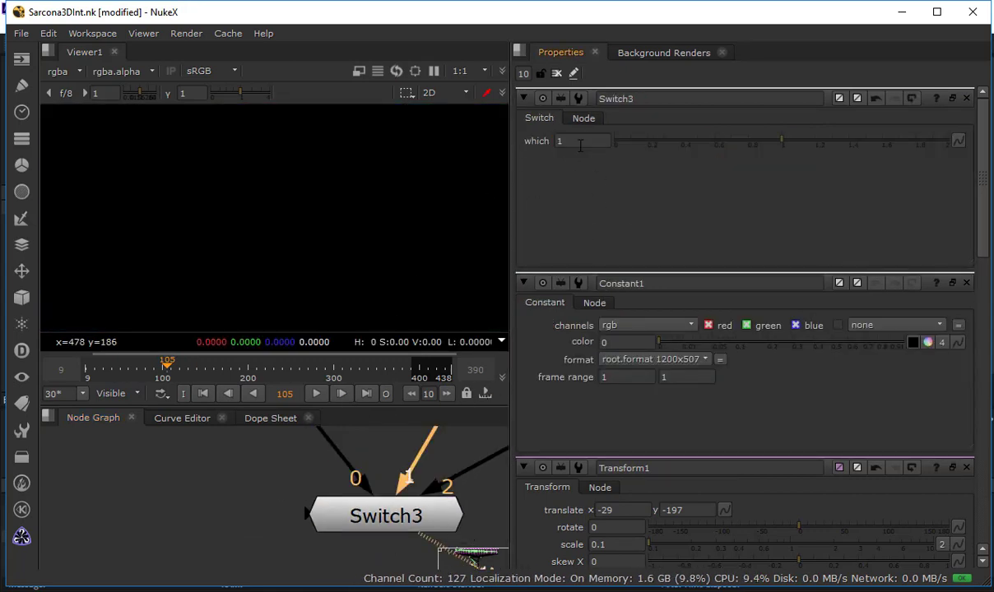
text(2)
key(Return)
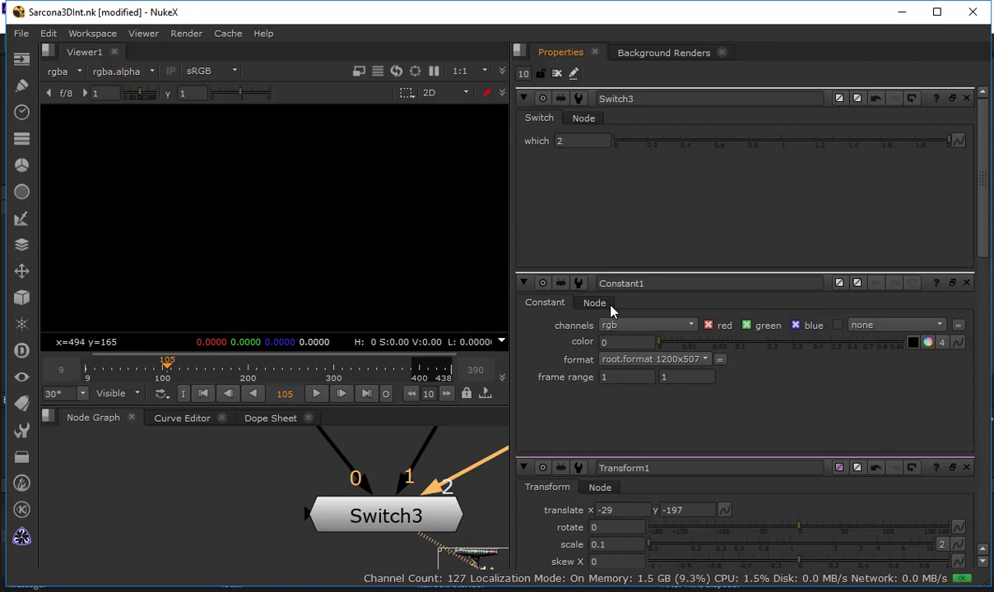
Step Switch3's which value back through 1 to 0
click(579, 140)
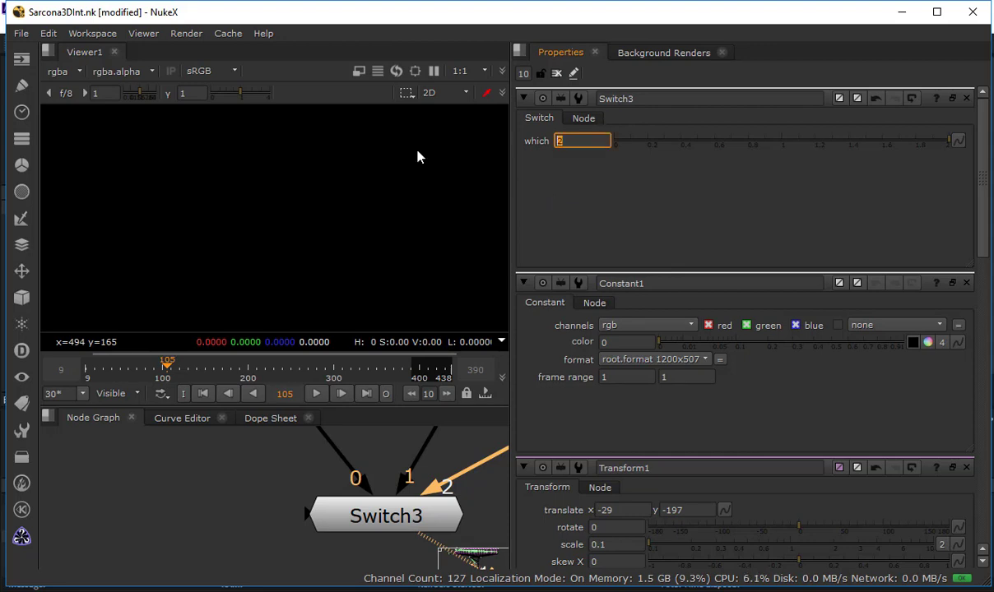
text(1)
key(Return)
text(0)
key(Return)
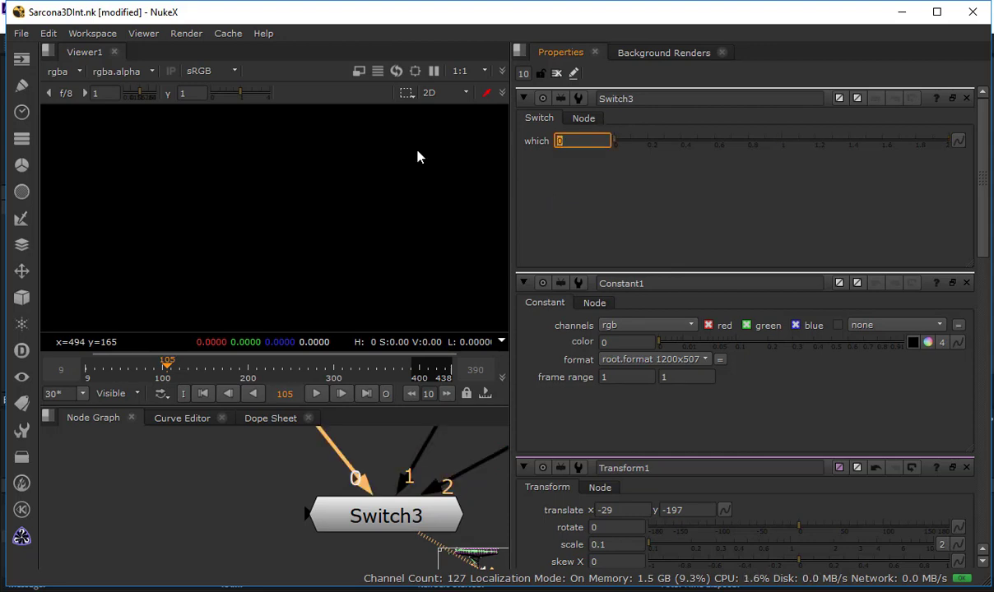
Set Switch3's which value to 2, then delete Switch3 together with its three Constant nodes
text(2)
key(Return)
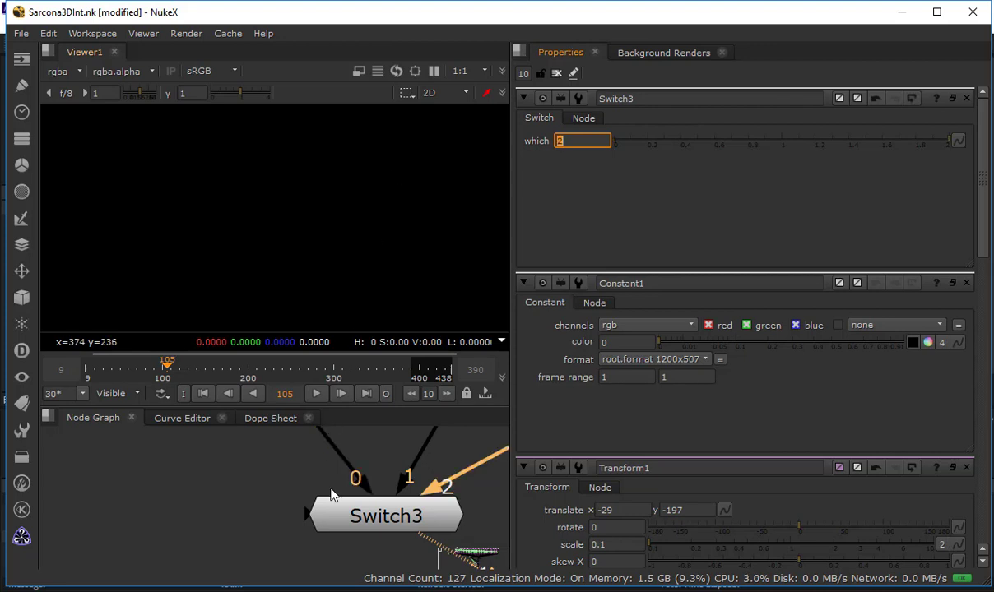
click(354, 516)
scroll(338, 493, down, 5)
drag(285, 434, 488, 538)
key(Delete)
Show Switch2 from the Jerry Import group in the viewer and examine the Read nodes feeding it
middle_drag(412, 523, 100, 396)
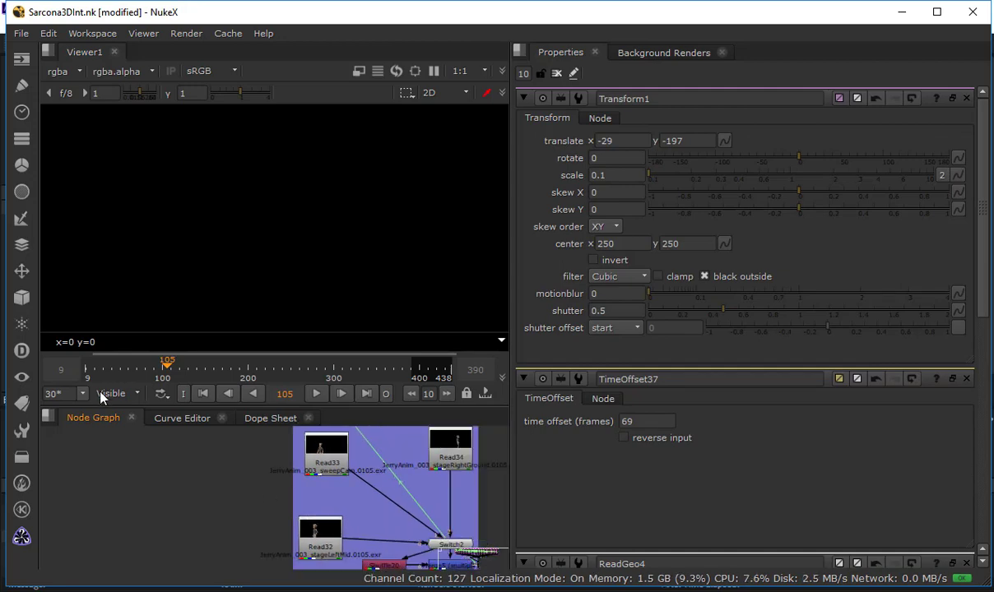
middle_drag(246, 445, 277, 508)
scroll(277, 507, up, 3)
click(280, 486)
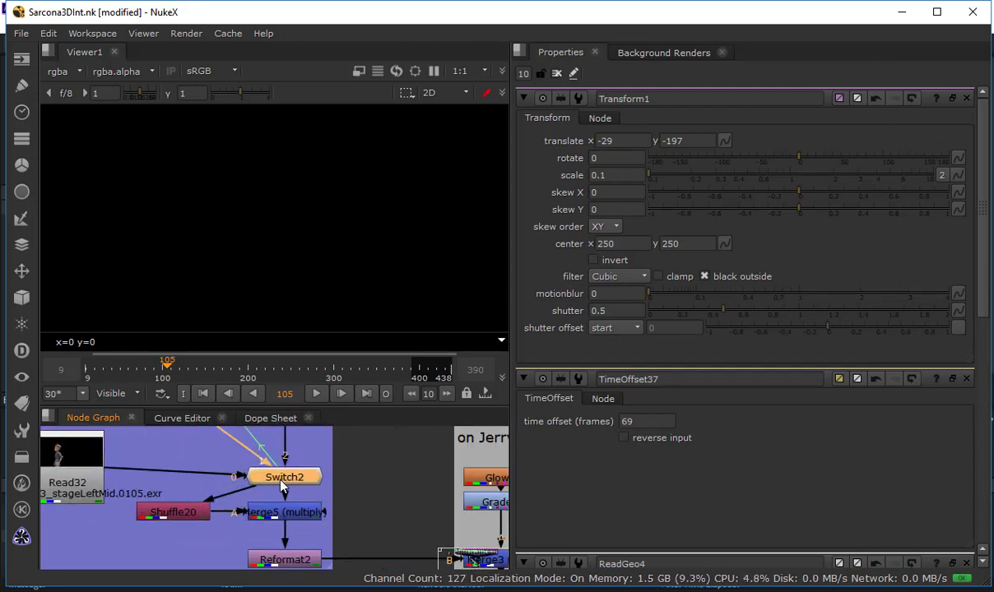
key(1)
middle_drag(184, 437, 331, 502)
middle_drag(349, 462, 281, 505)
scroll(281, 510, down, 3)
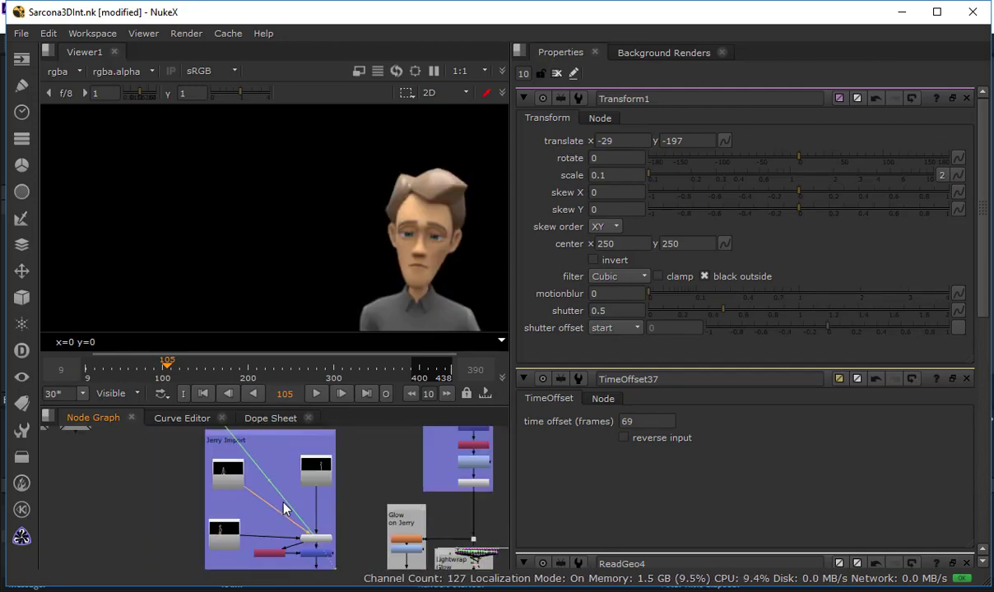
scroll(284, 506, up, 2)
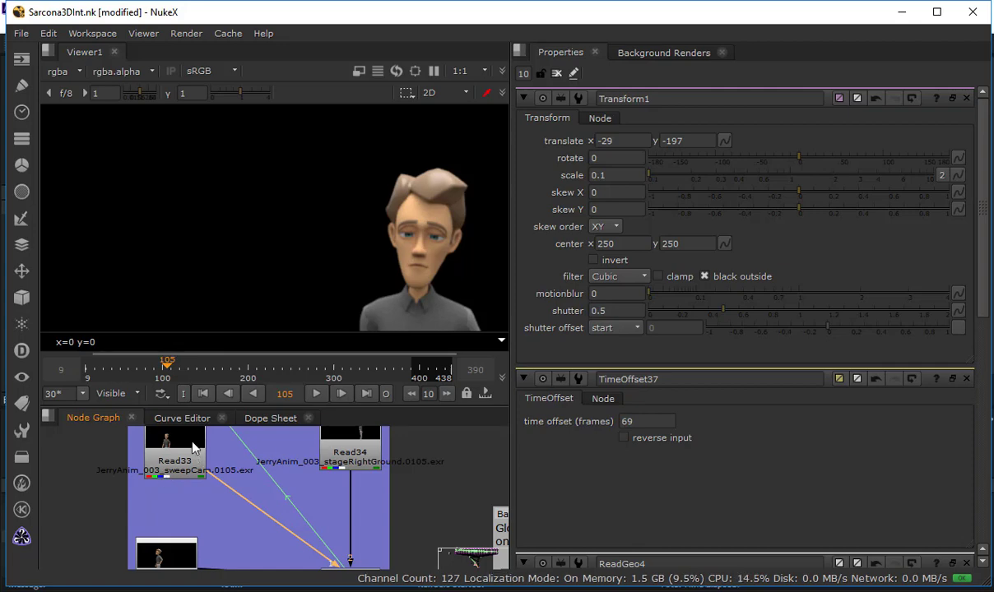
middle_drag(229, 542, 226, 497)
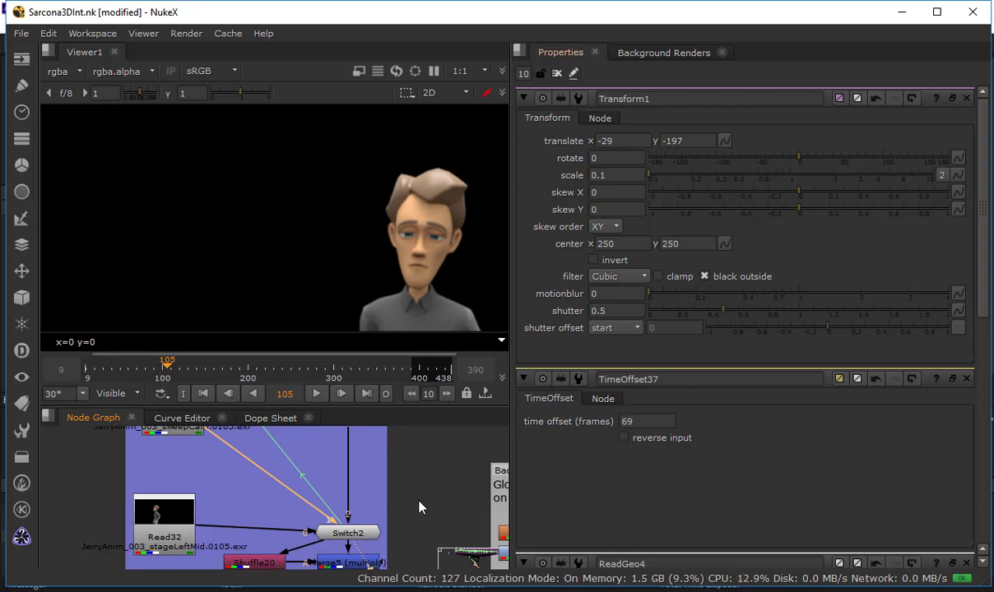
Open Switch2's properties, set its which value to 0, and fit the whole frame in the viewer
double_click(359, 541)
click(559, 141)
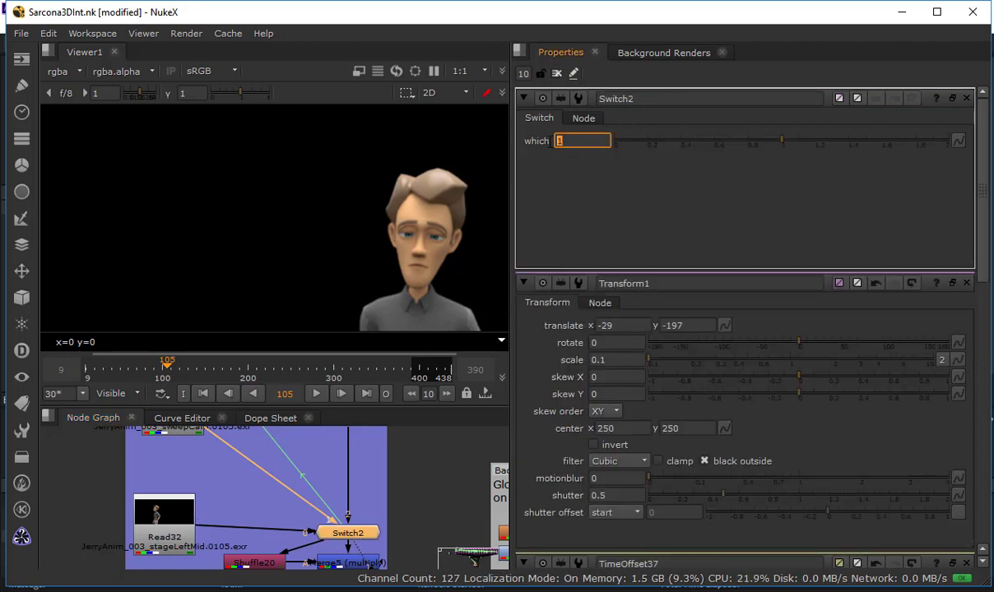
text(0)
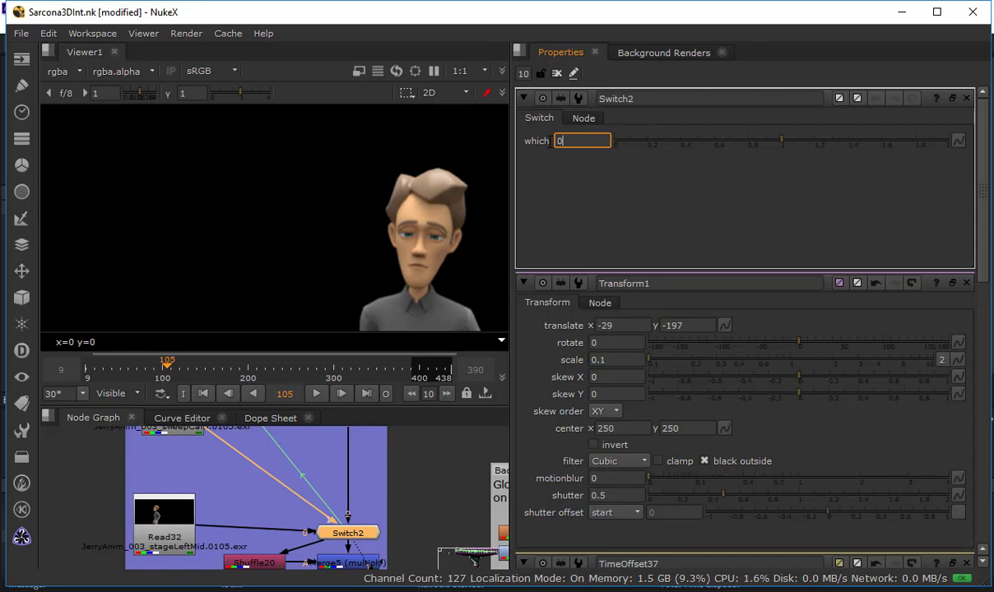
key(Return)
scroll(303, 204, down, 6)
middle_drag(291, 254, 240, 270)
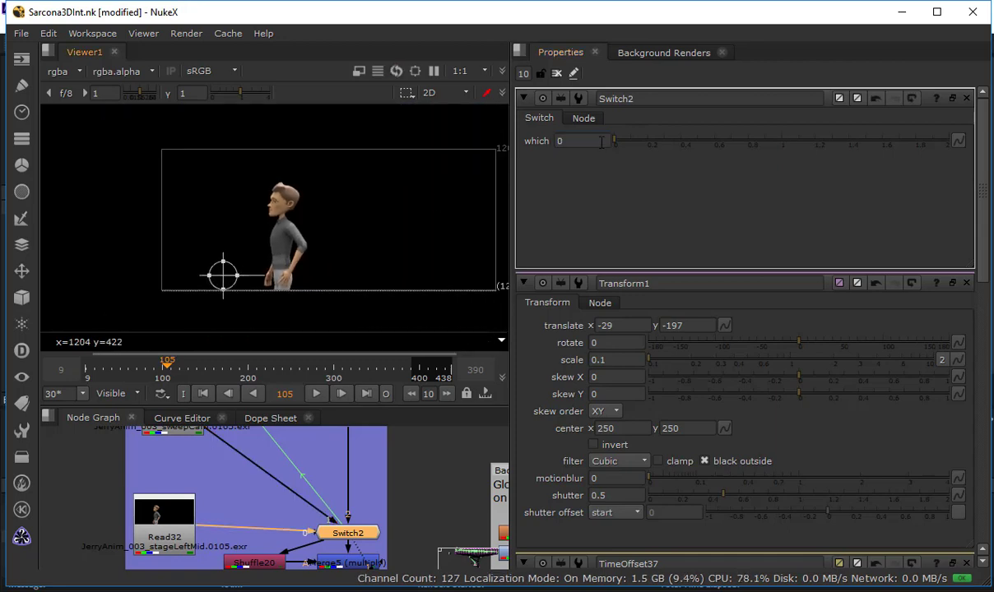
Step Switch2's which value through 2, 1 and 0, and return it to 1
click(602, 141)
text(2)
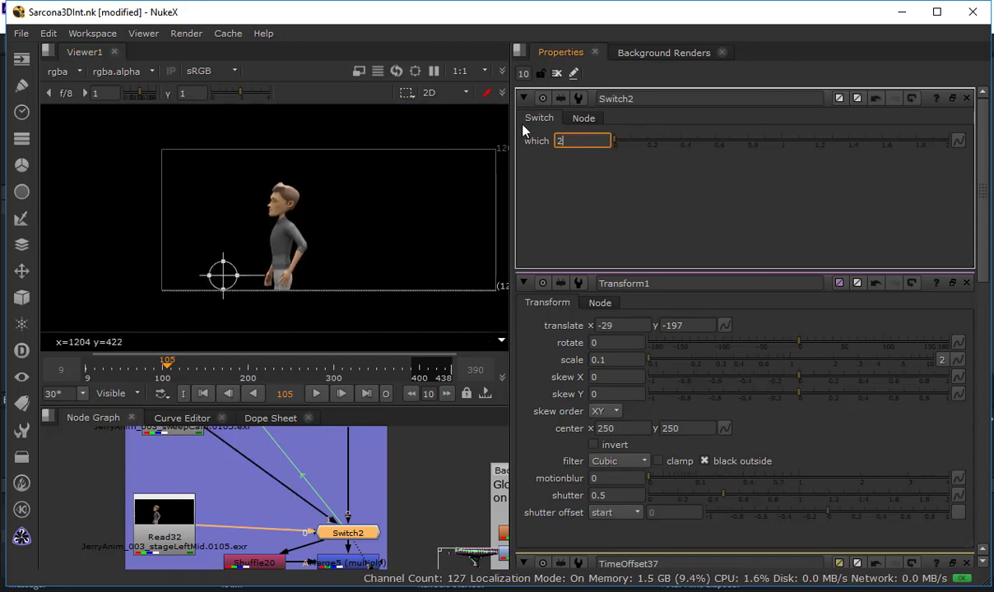
key(Return)
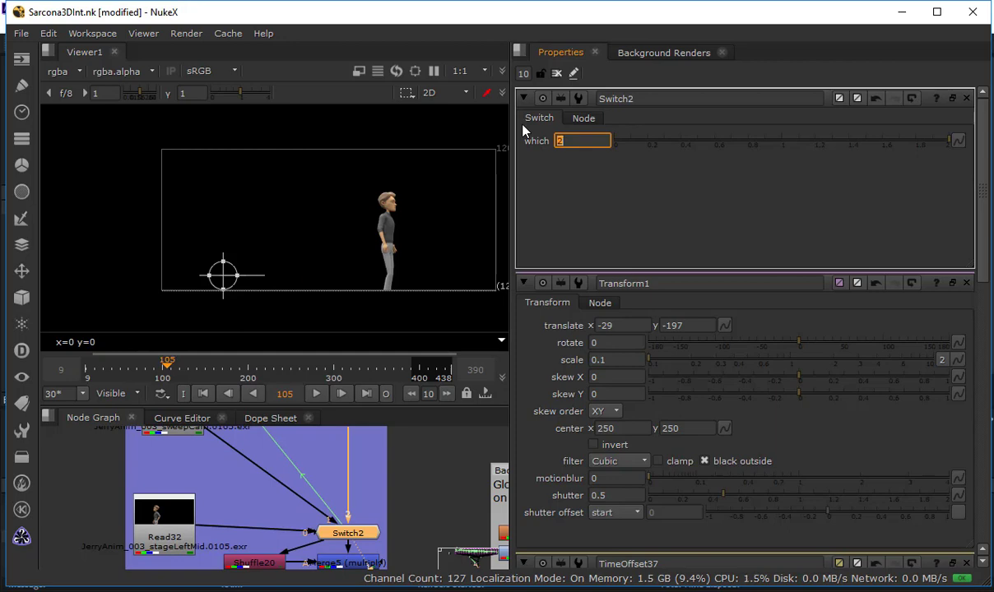
text(1)
key(Return)
text(0)
key(Return)
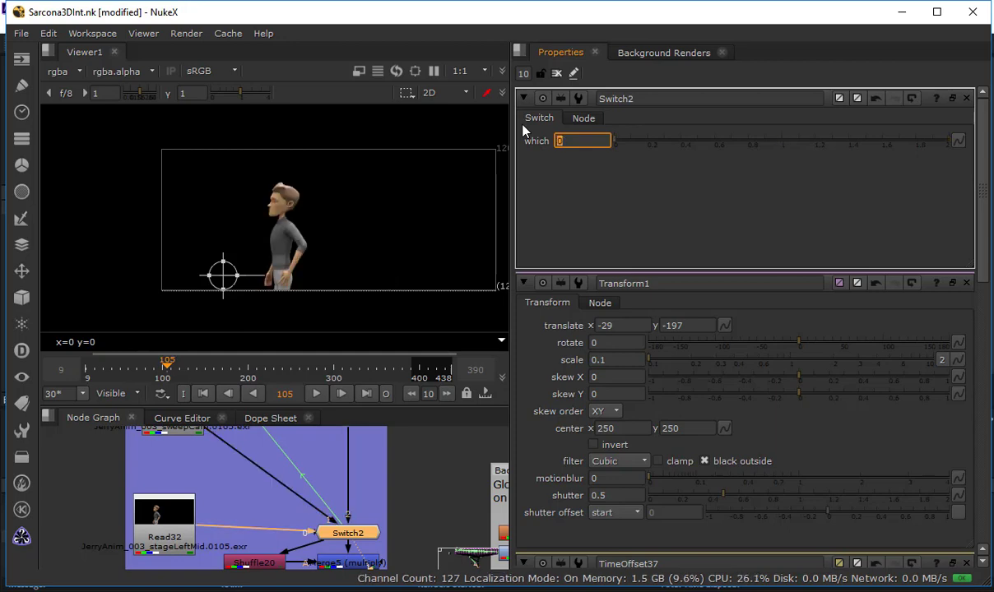
text(1)
key(Return)
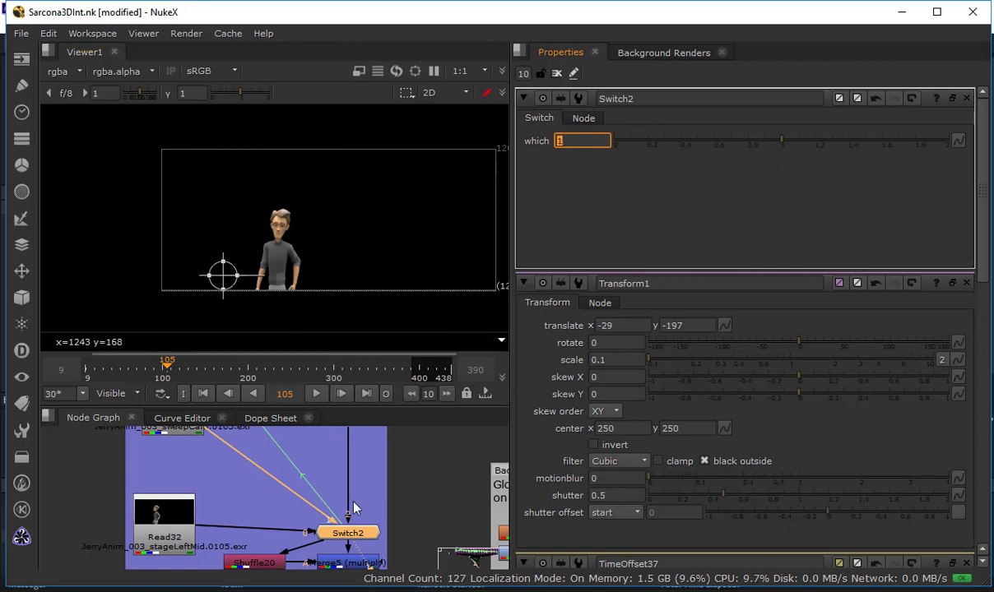
click(399, 487)
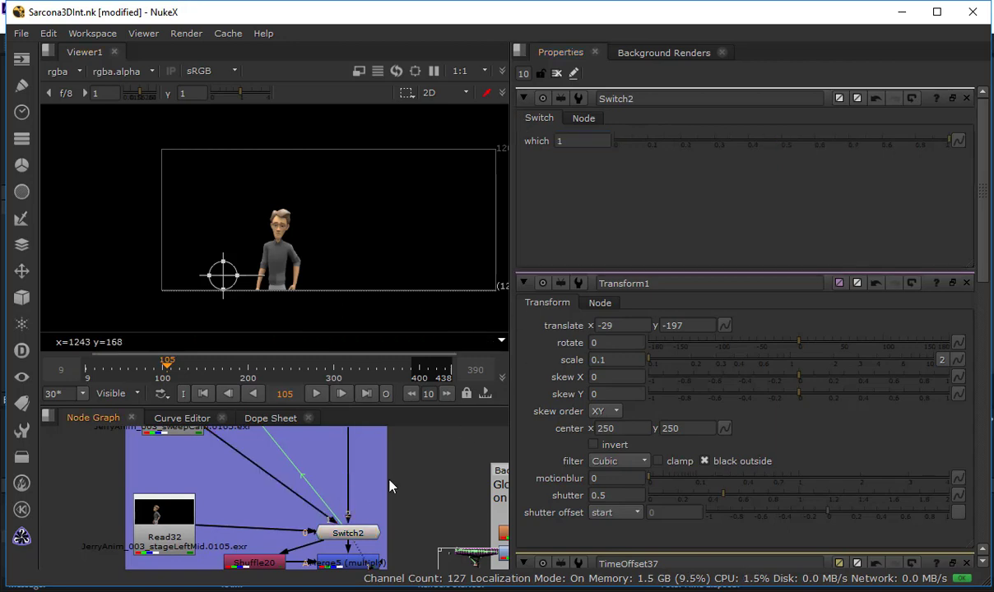
middle_drag(352, 524, 358, 491)
drag(371, 500, 371, 501)
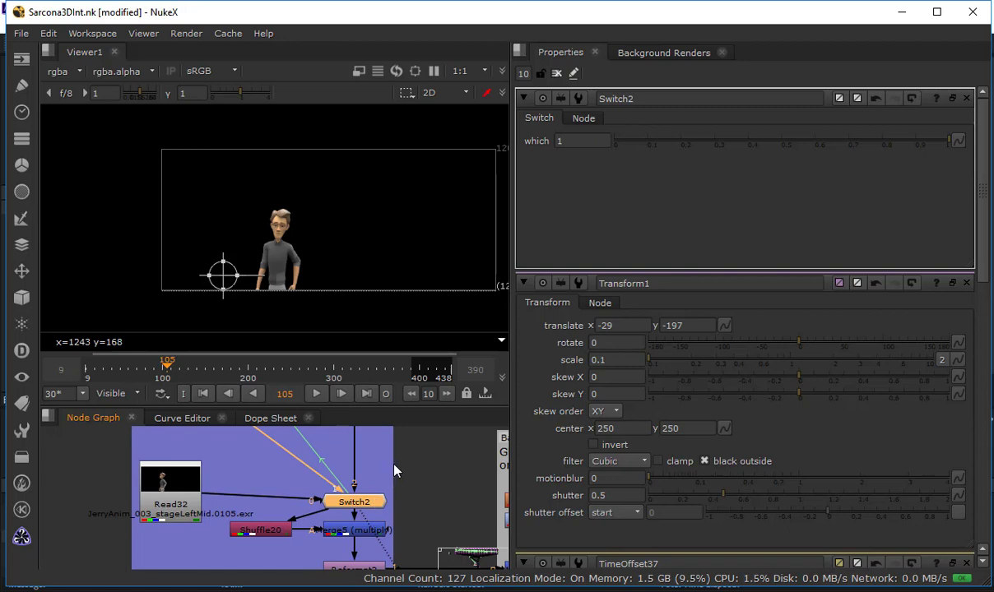
click(395, 471)
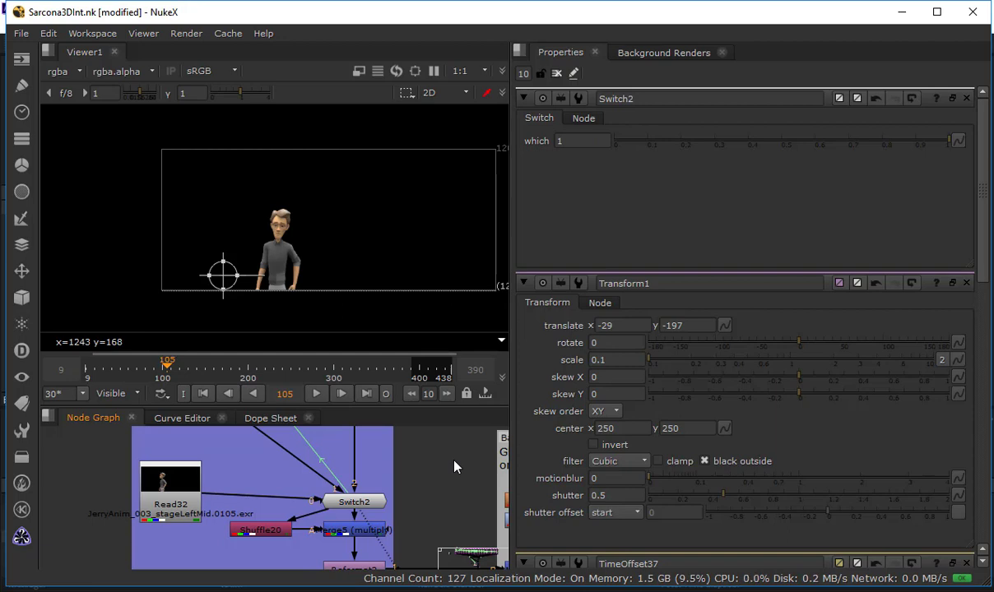
Maximize the node graph and rearrange the Cameras group: left camera lower, sweep above it, and right directly above Switch1
scroll(366, 477, down, 5)
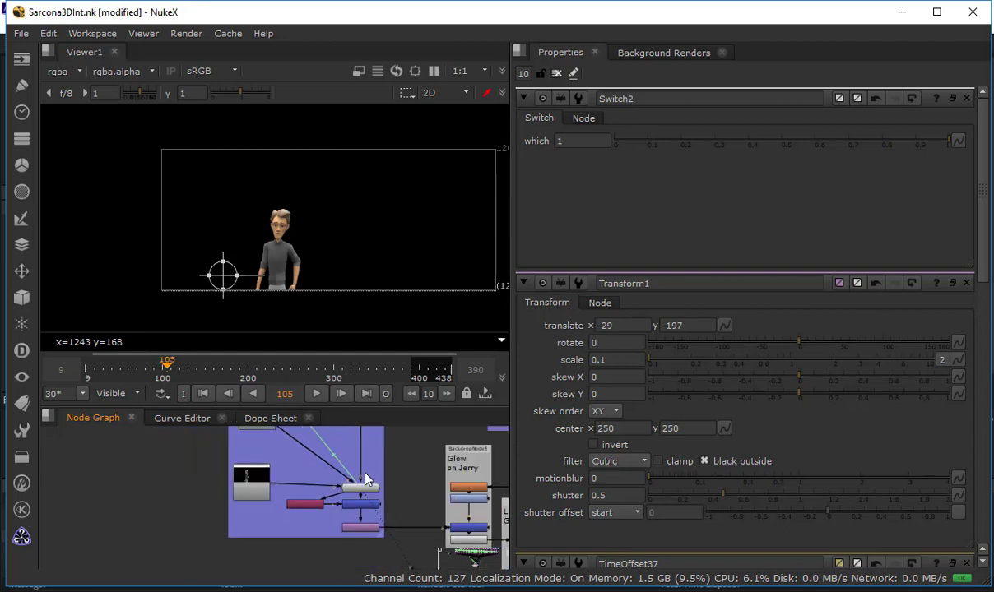
scroll(352, 484, up, 6)
key(space)
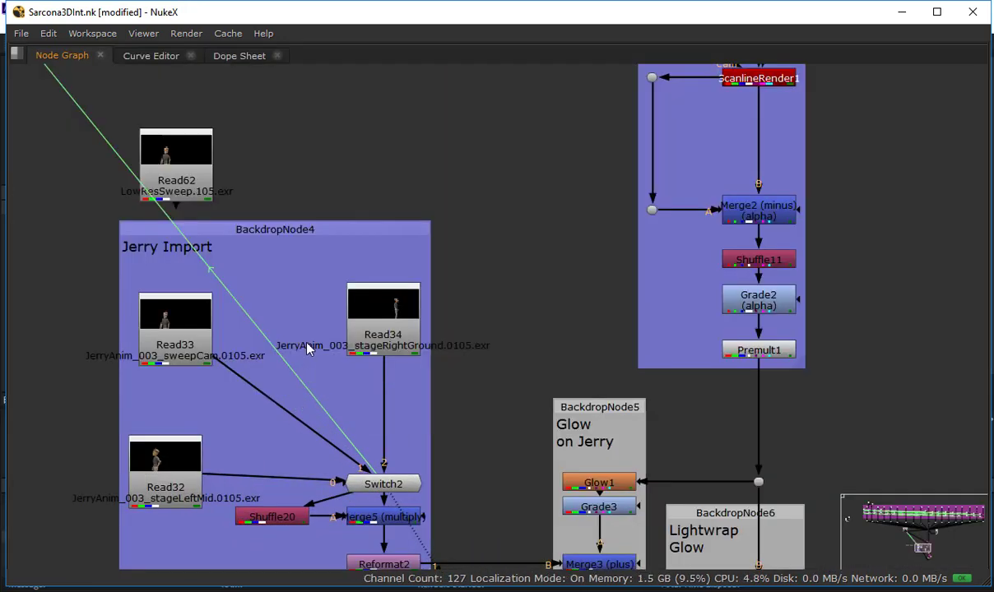
middle_drag(155, 169, 295, 388)
scroll(296, 388, down, 6)
middle_drag(94, 144, 310, 269)
scroll(154, 138, up, 5)
scroll(309, 348, up, 1)
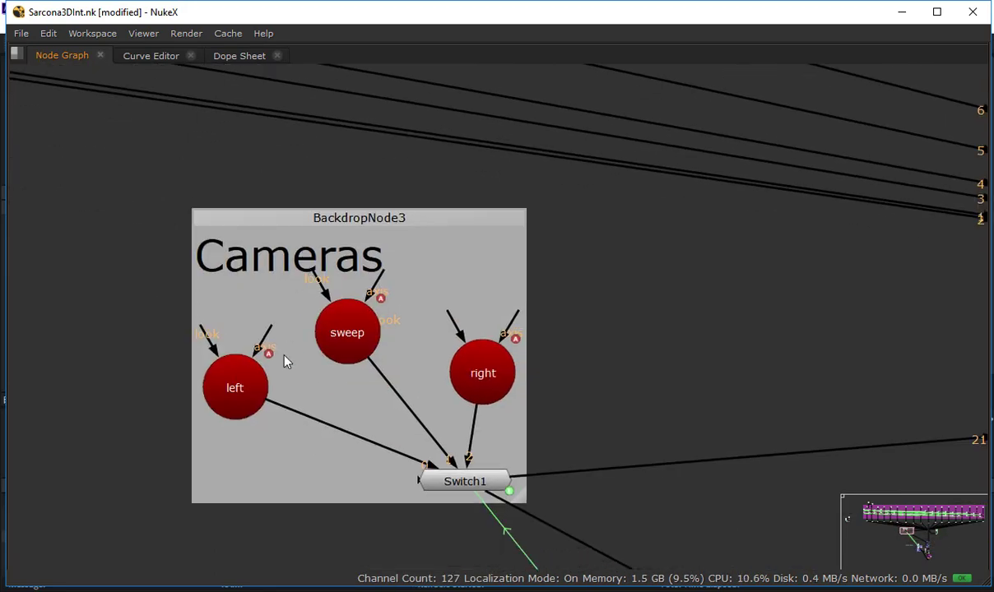
scroll(284, 362, up, 2)
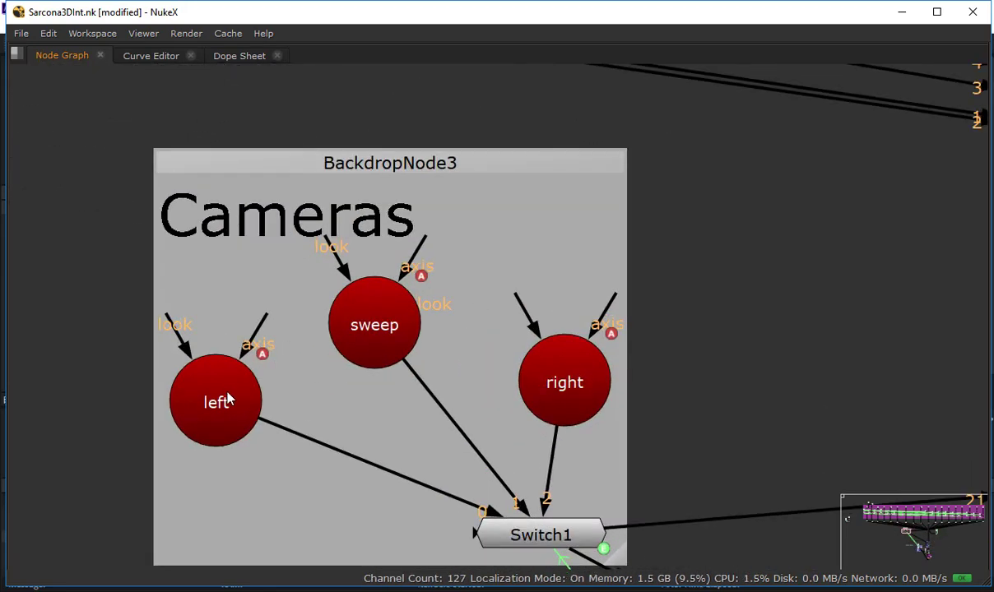
drag(231, 398, 239, 469)
drag(408, 310, 344, 307)
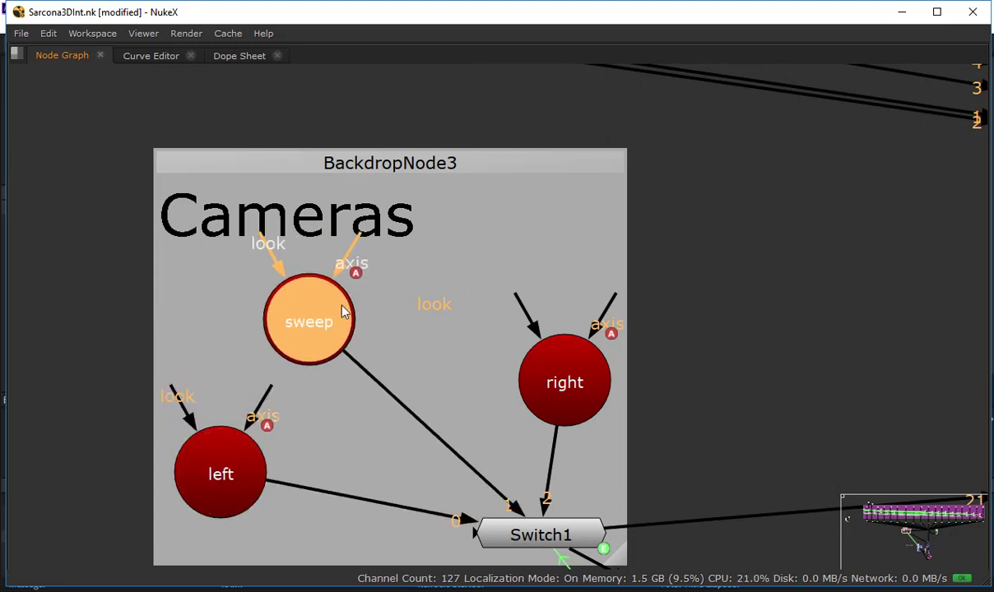
drag(598, 384, 570, 325)
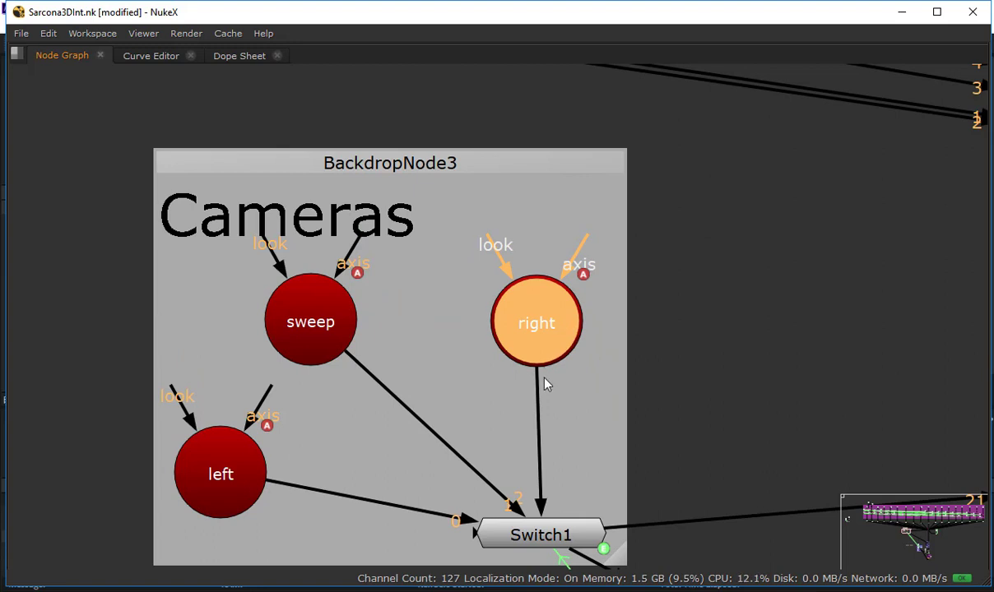
Restore the full workspace layout and limit the number of open node property panels to 1
scroll(535, 437, down, 1)
middle_drag(535, 437, 428, 147)
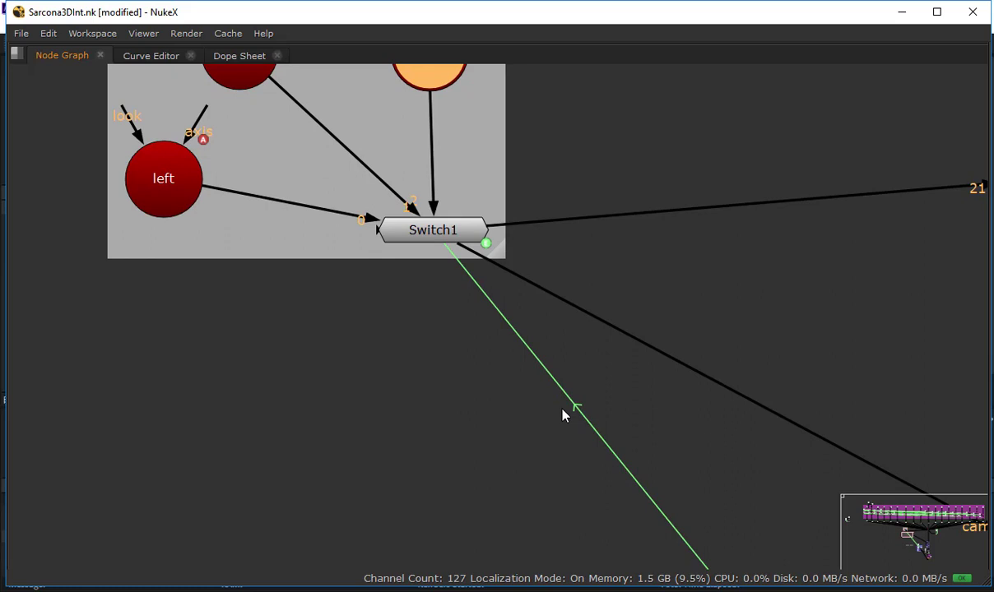
key(space)
middle_drag(328, 511, 515, 303)
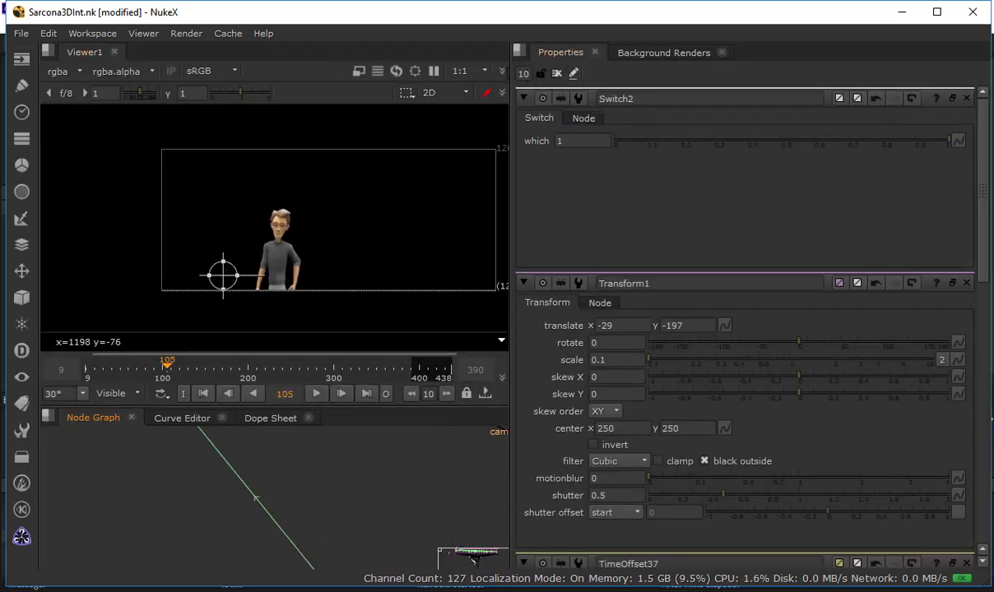
click(530, 75)
key(BackSpace)
Show the output of the Write node in the Vig&Write group in the viewer
scroll(353, 501, down, 3)
scroll(384, 566, down, 3)
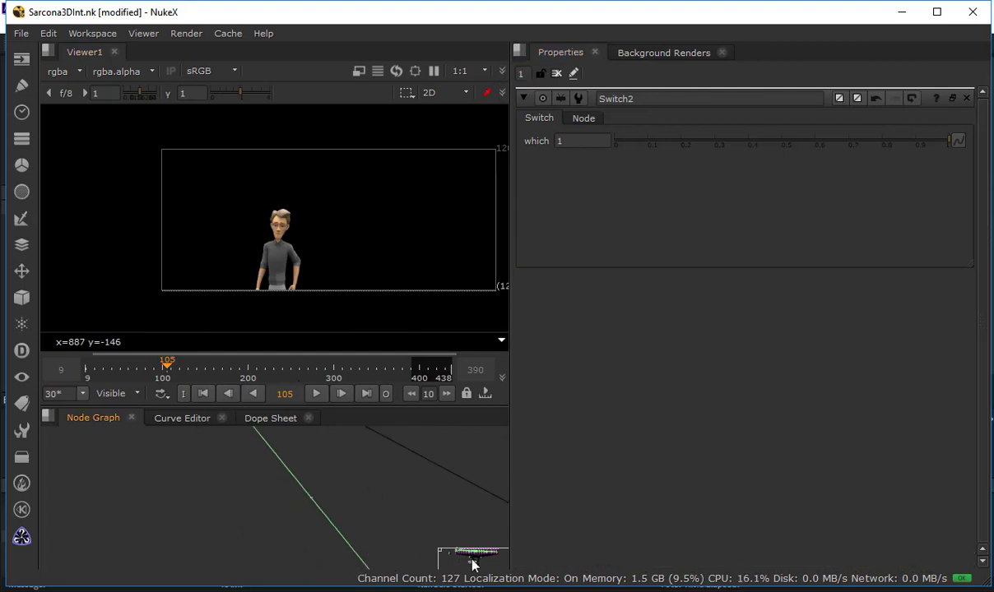
drag(472, 564, 385, 511)
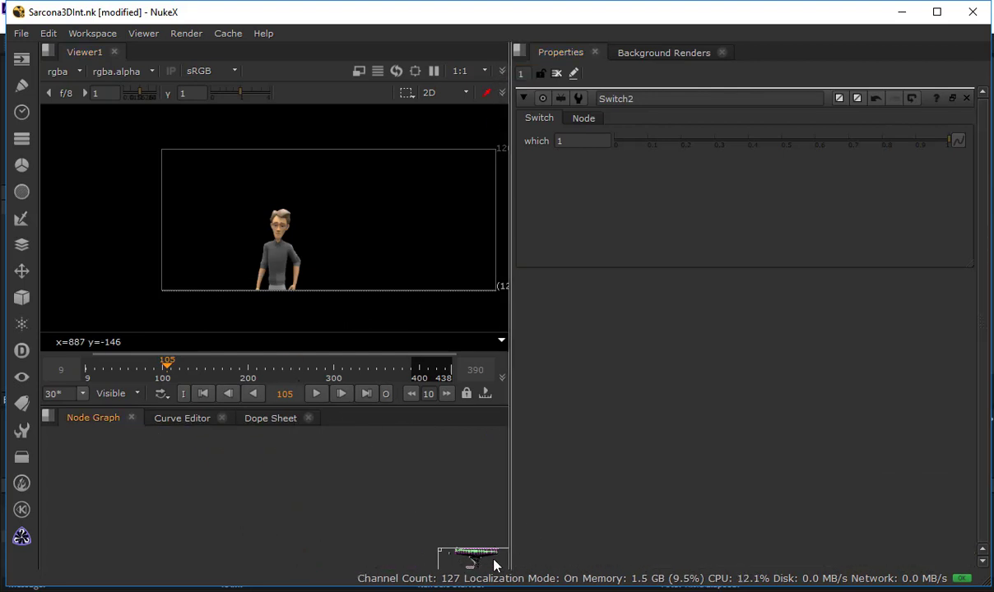
middle_drag(477, 566, 335, 446)
middle_drag(445, 543, 316, 453)
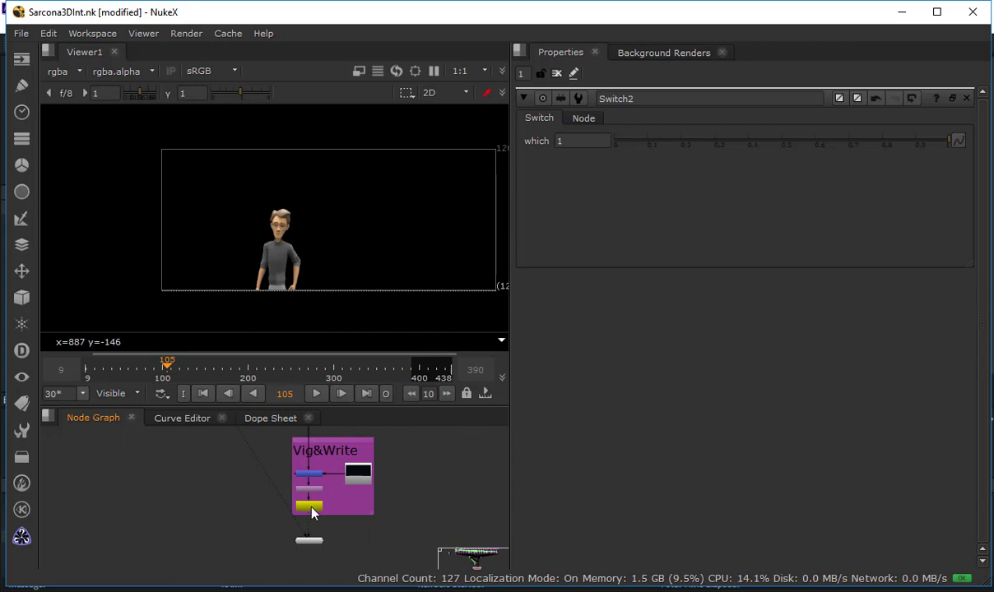
click(312, 507)
key(1)
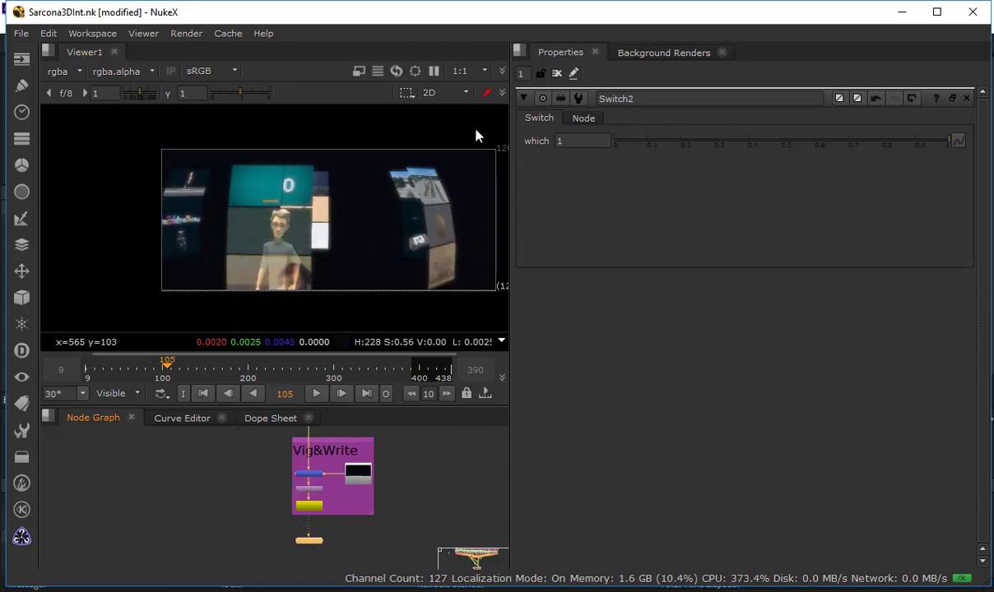
Cycle Switch2's which value through 0, 2 and 1 while viewing the final composite, and set it back to 0
click(567, 141)
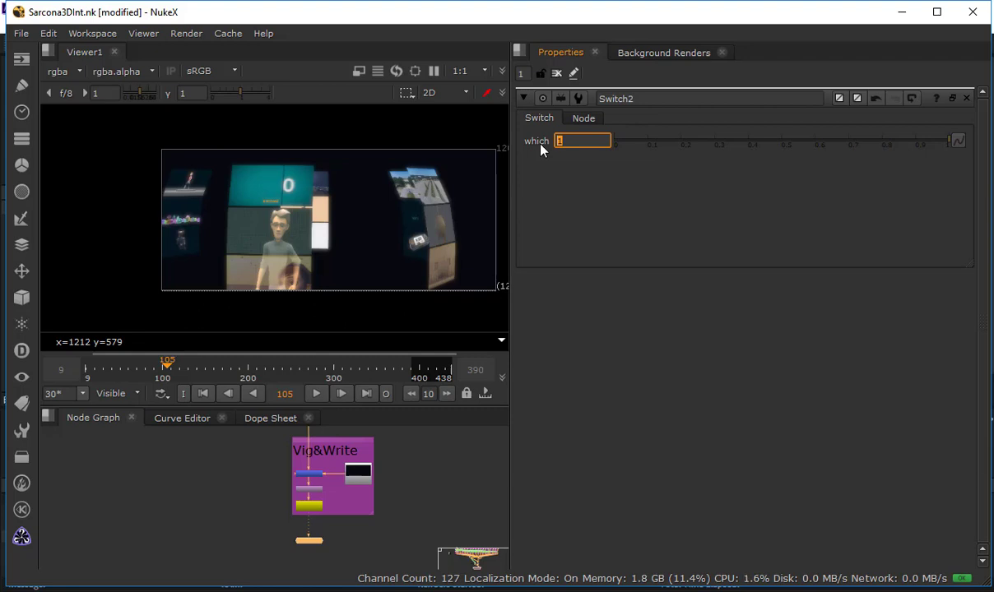
text(0)
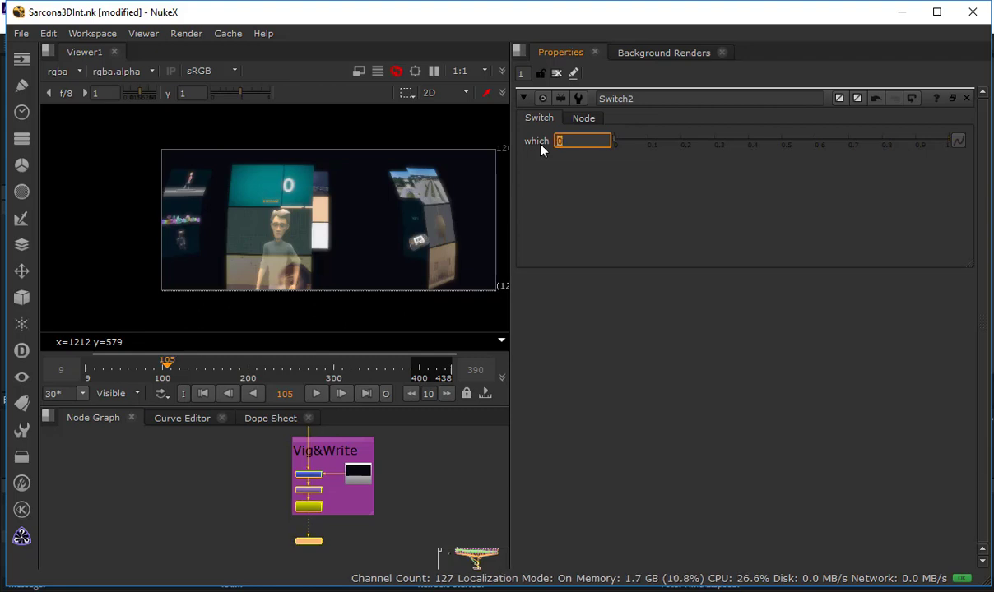
key(Return)
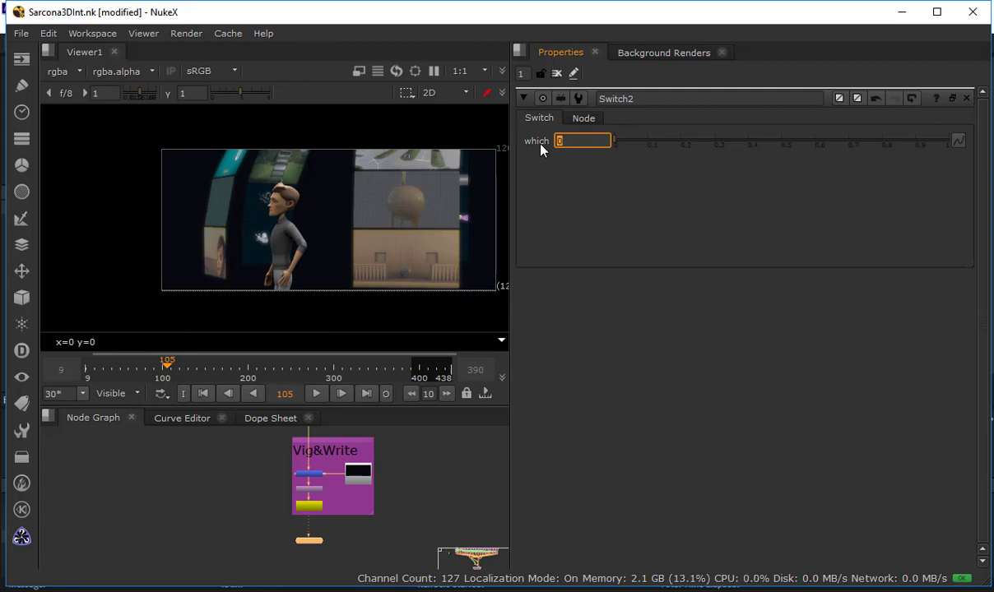
text(2)
key(Return)
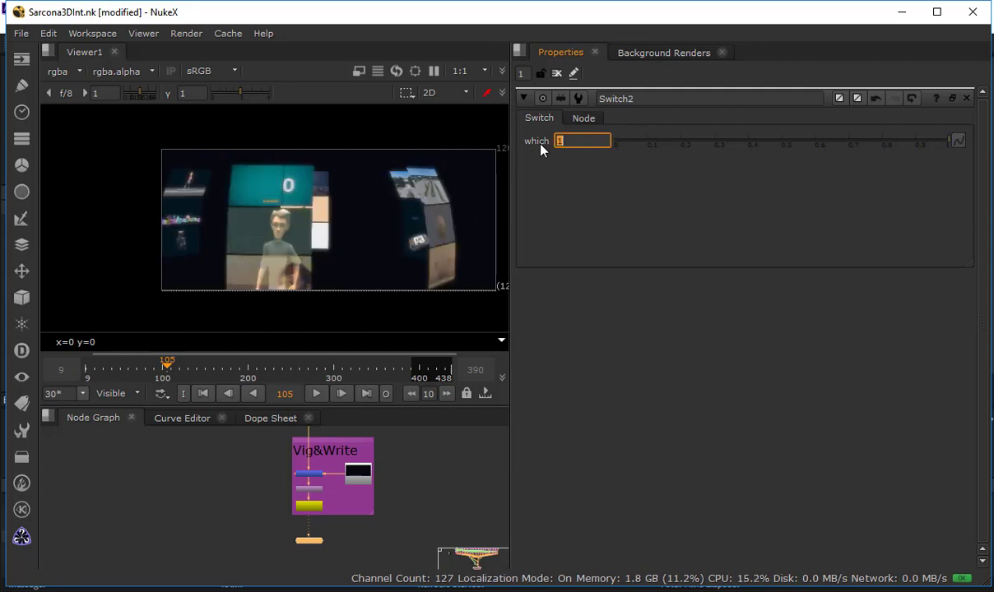
text(1)
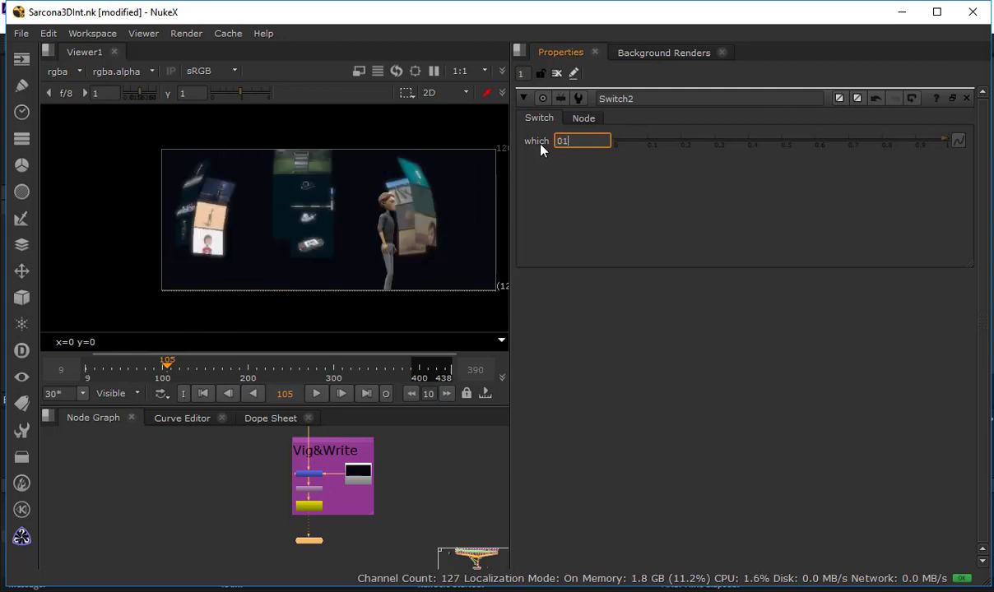
key(BackSpace)
key(Return)
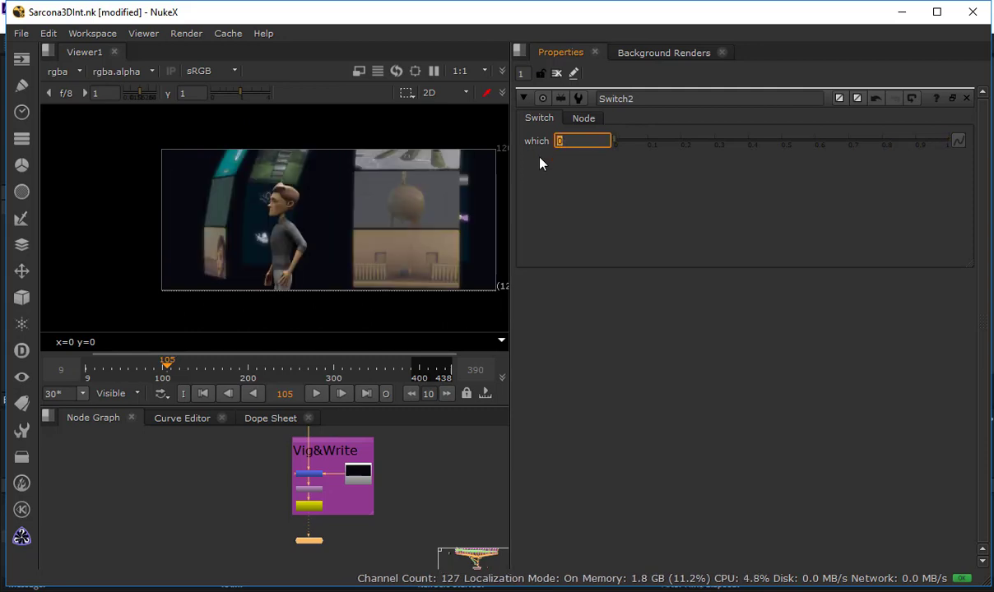
scroll(319, 553, up, 4)
middle_drag(302, 457, 328, 548)
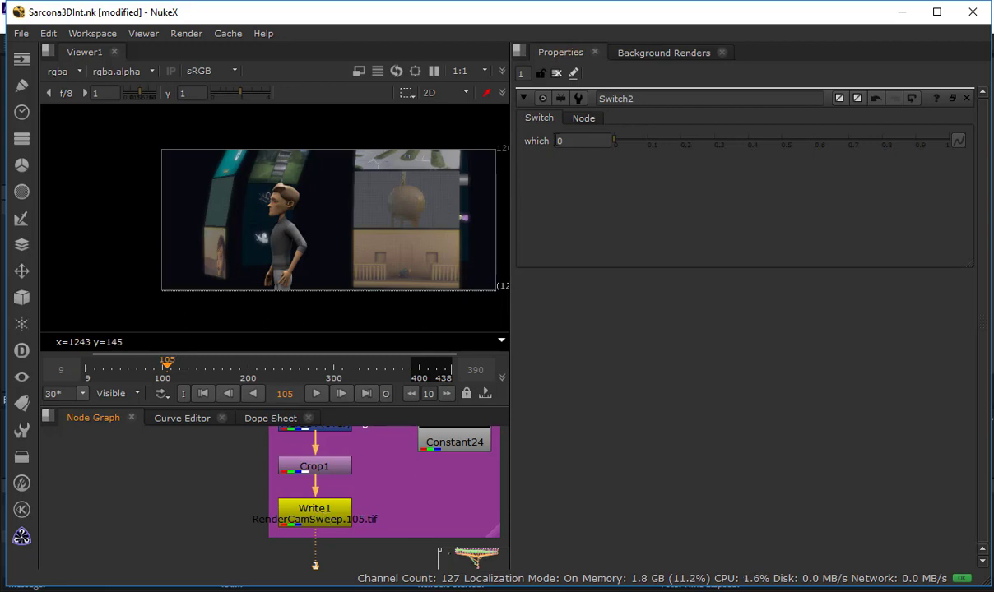
Compare the final composite with Switch2's which value set to 1 and 2, and return it to 0
click(580, 140)
text(1)
key(Return)
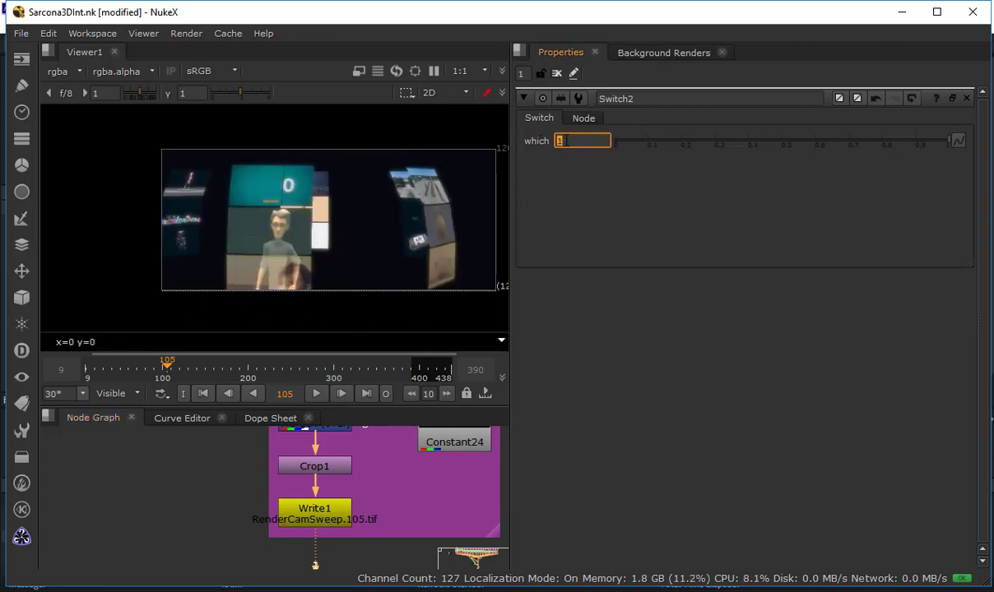
text(2)
key(Return)
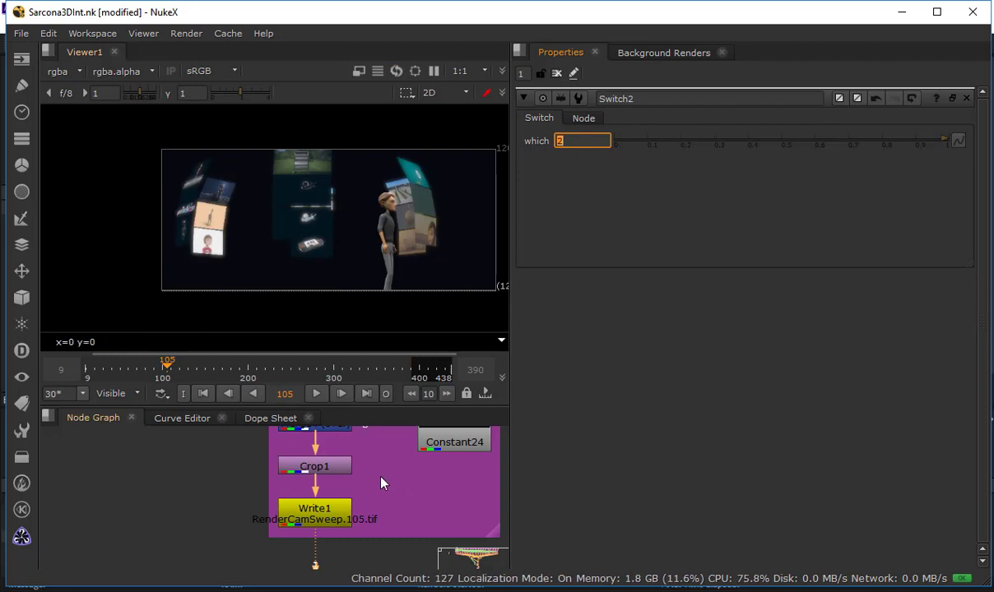
text(0)
key(Return)
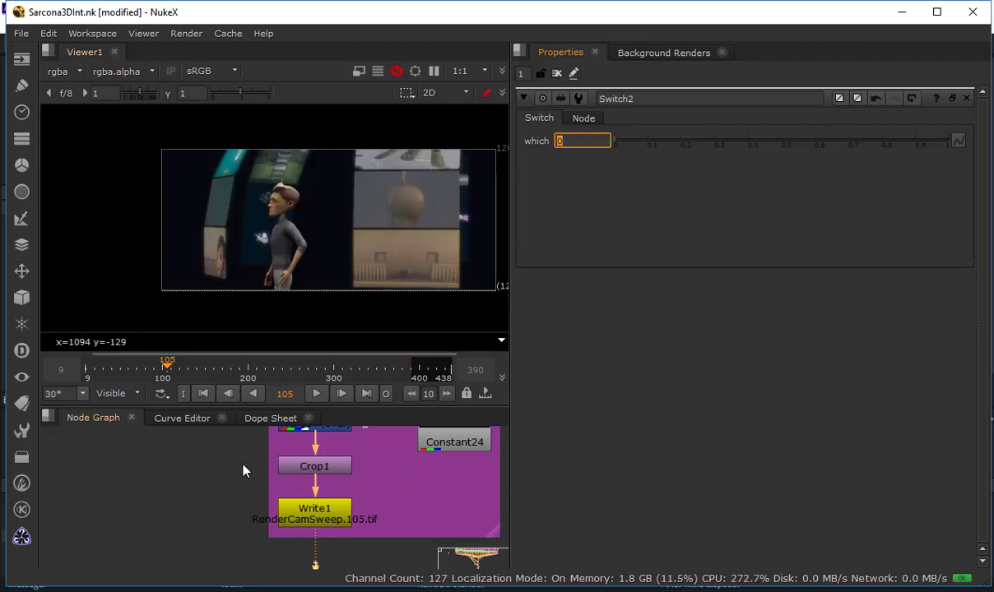
Maximize the node graph and examine the flow between the Vig&Write, Lightwrap Glow, Glow on Jerry, Jerry Import and Scanline and Masks groups
click(243, 465)
middle_drag(247, 461, 247, 475)
key(space)
middle_drag(533, 401, 532, 433)
middle_drag(357, 298, 448, 395)
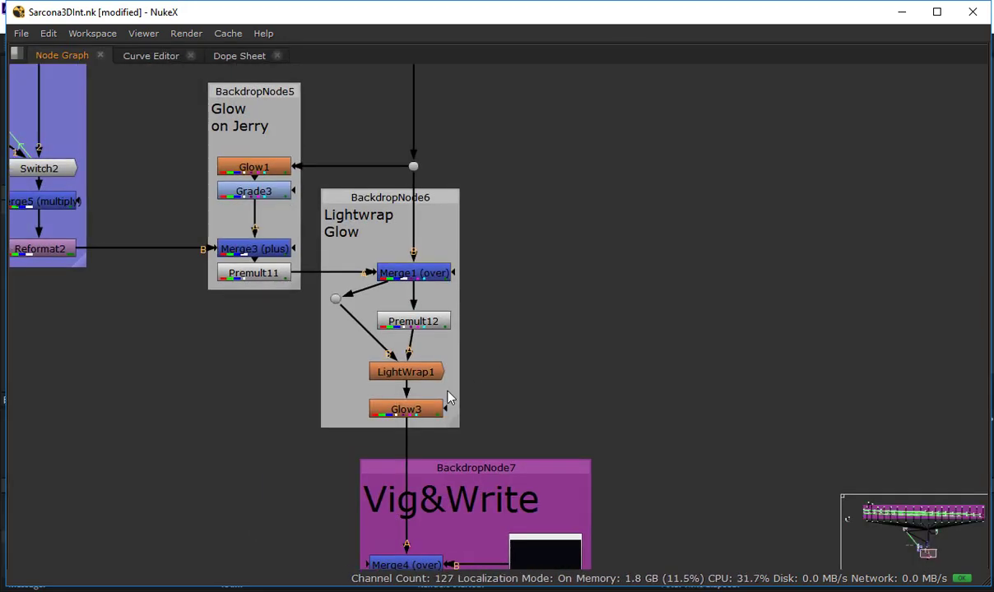
scroll(459, 378, down, 3)
middle_drag(347, 302, 465, 455)
middle_drag(442, 363, 463, 382)
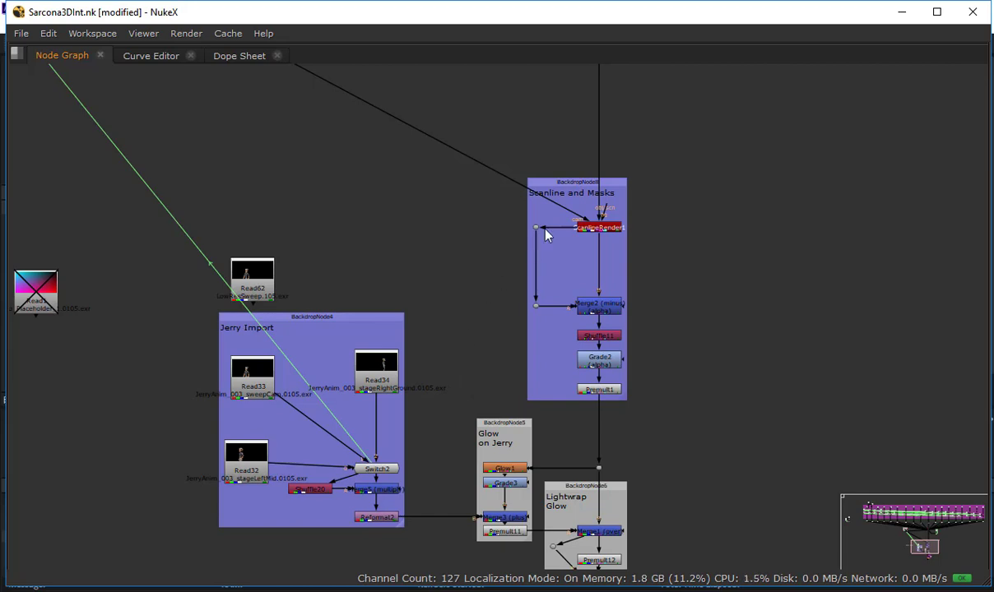
middle_drag(545, 230, 493, 334)
scroll(550, 351, up, 3)
middle_drag(557, 367, 573, 217)
scroll(514, 315, down, 4)
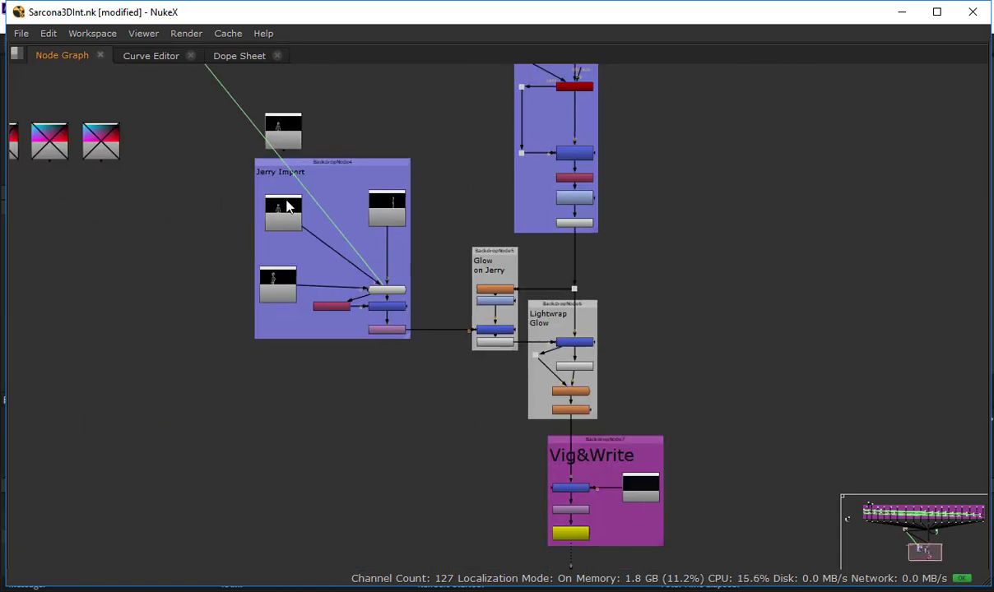
Select the Vig&Write group with its upstream nodes and follow the highlighted connections up to the row of screen branches
drag(666, 458, 718, 568)
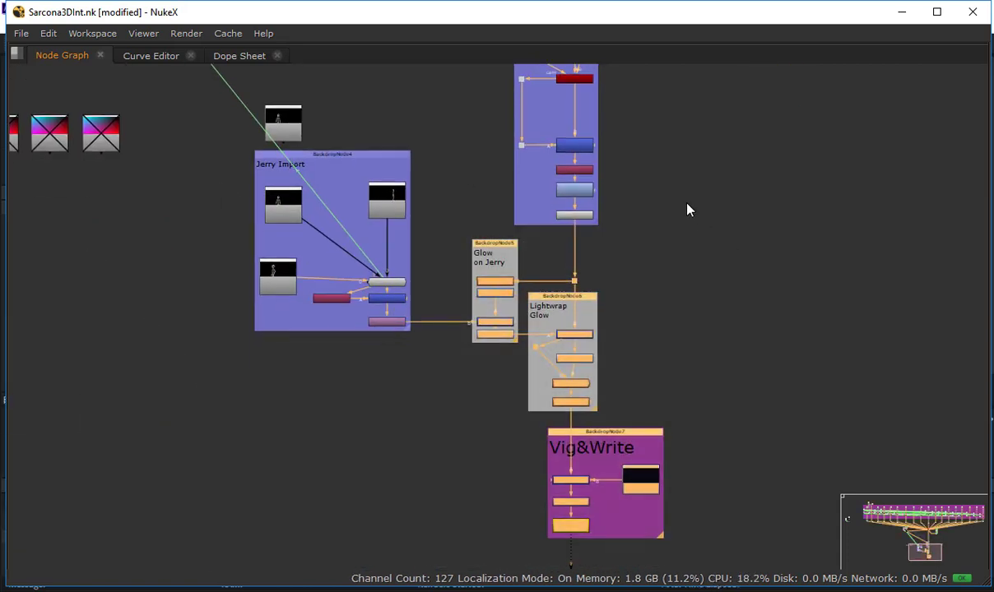
middle_drag(687, 181, 691, 442)
middle_drag(663, 110, 695, 410)
middle_drag(628, 220, 648, 402)
middle_drag(674, 144, 656, 366)
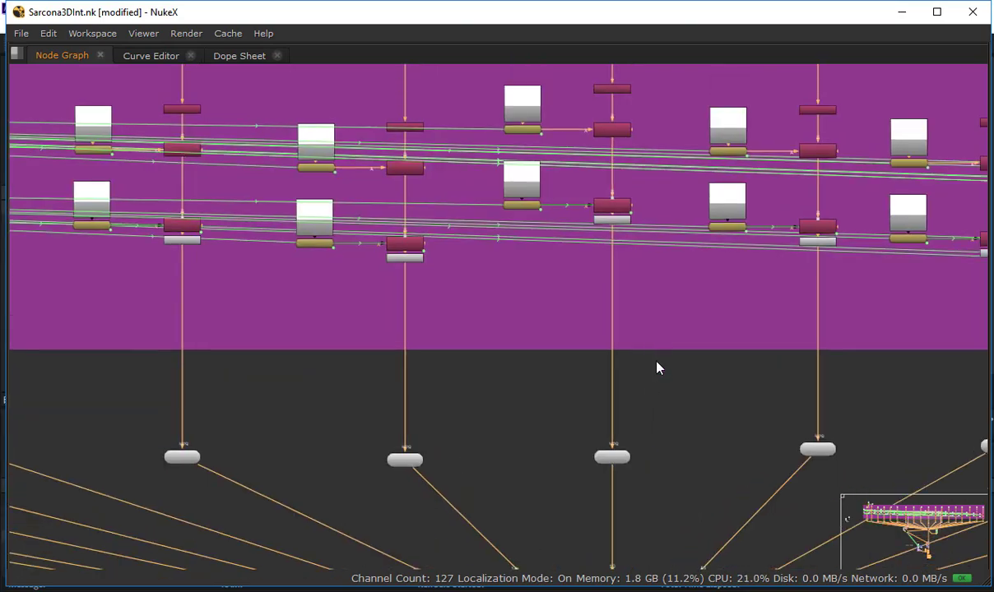
scroll(649, 387, down, 5)
middle_drag(633, 418, 450, 397)
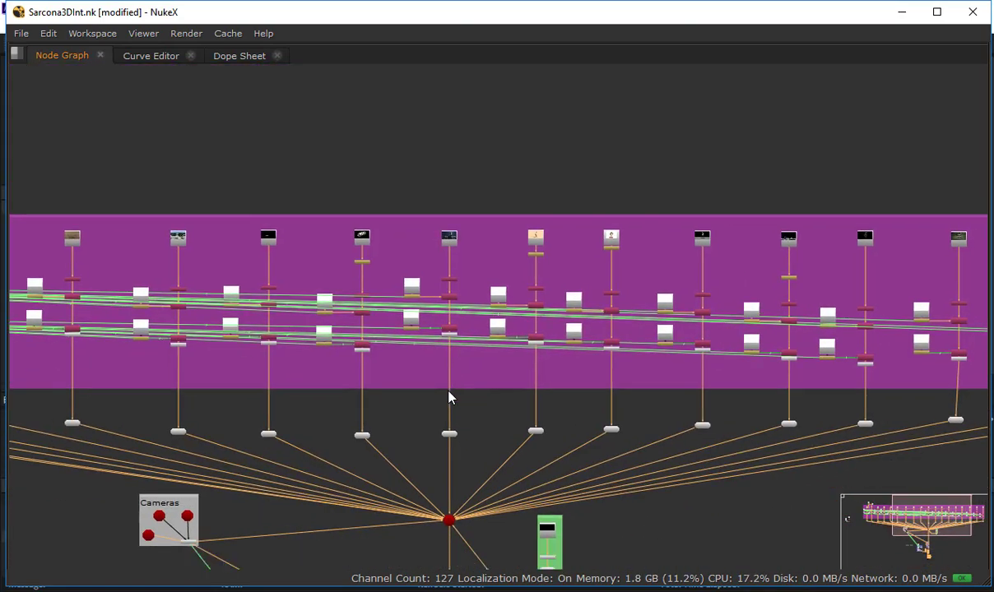
Restore the full workspace, switch to the Rendering folder, and review the RenderCamSweep sequence in djv_view from RenderCamSweep.385.tif, closing the player when done
key(space)
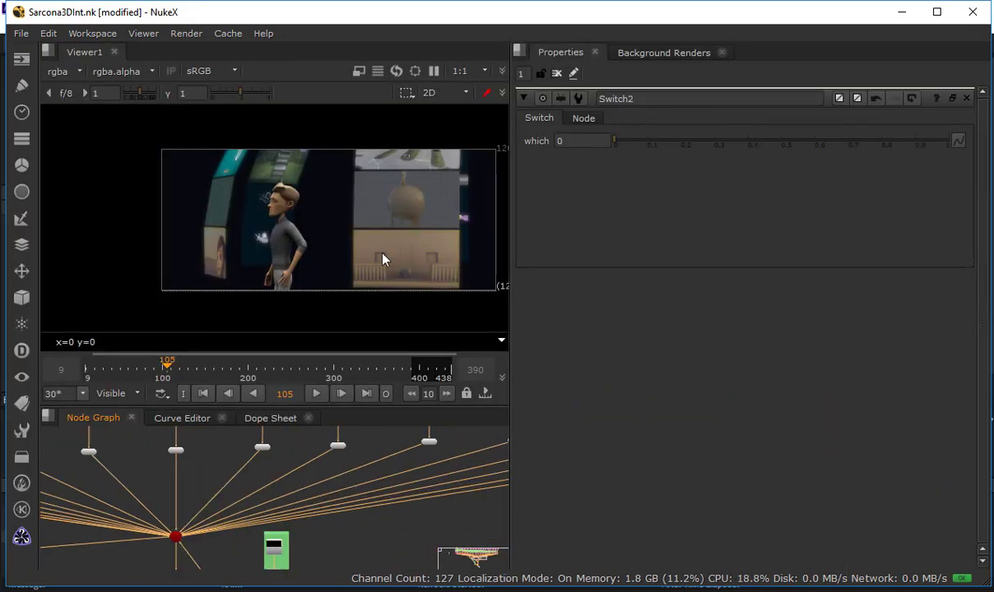
scroll(358, 235, down, 3)
key(alt+Tab)
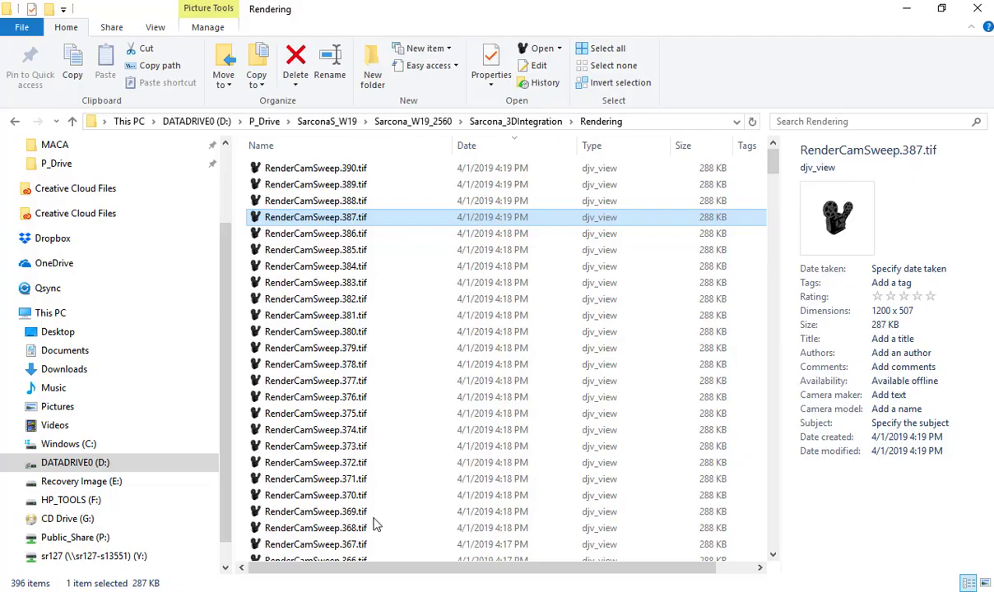
double_click(455, 248)
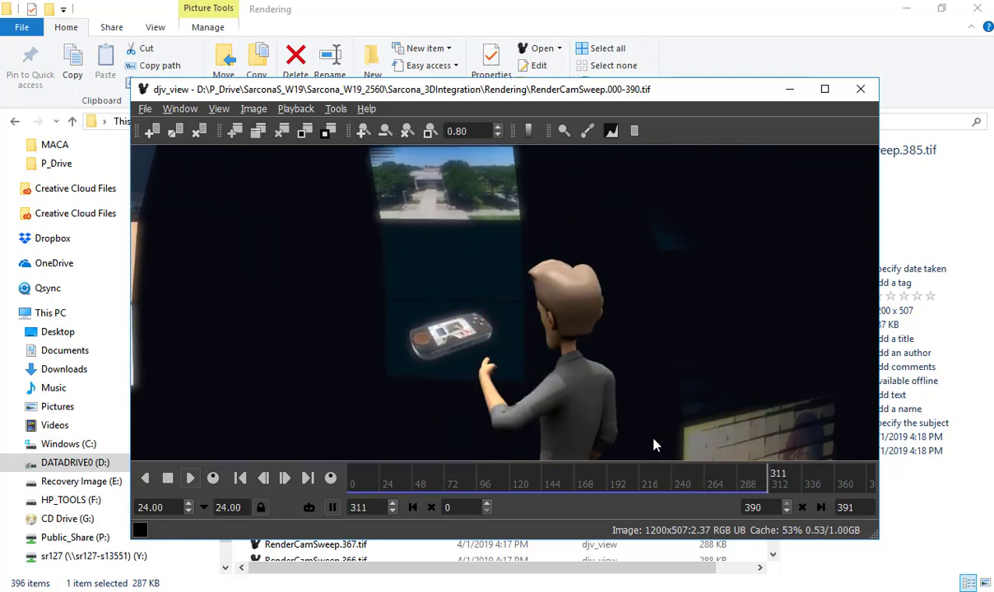
drag(689, 477, 854, 448)
click(861, 96)
Switch back to NukeX and show an overview of the whole script in the node graph
key(alt+Tab)
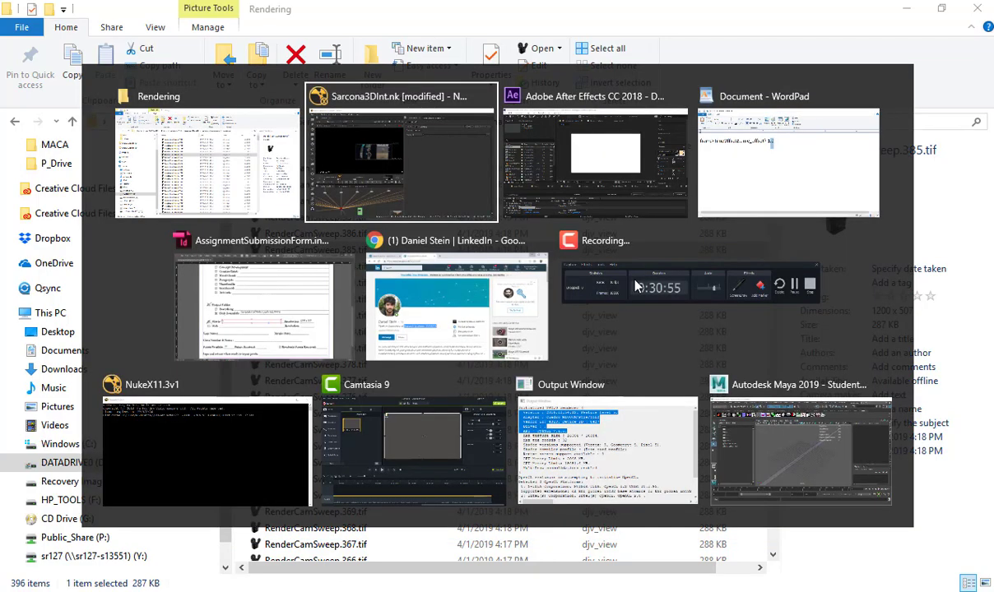
scroll(361, 469, down, 10)
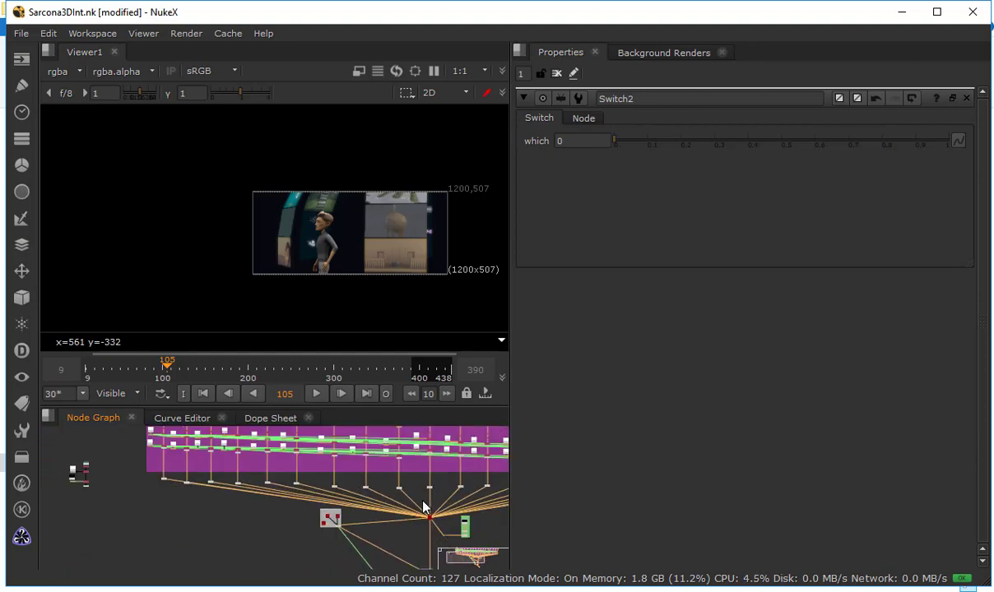
scroll(326, 511, down, 1)
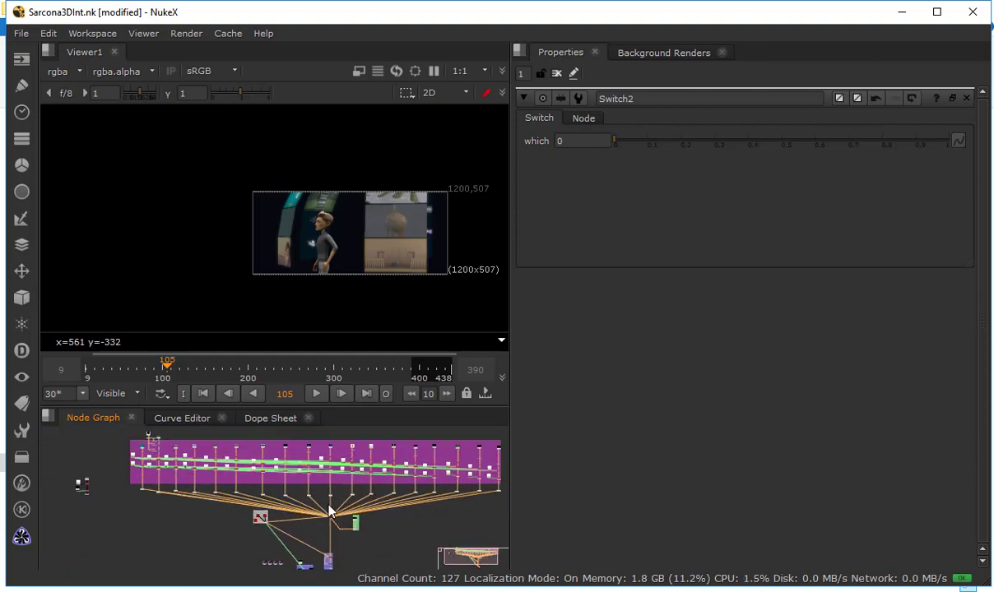